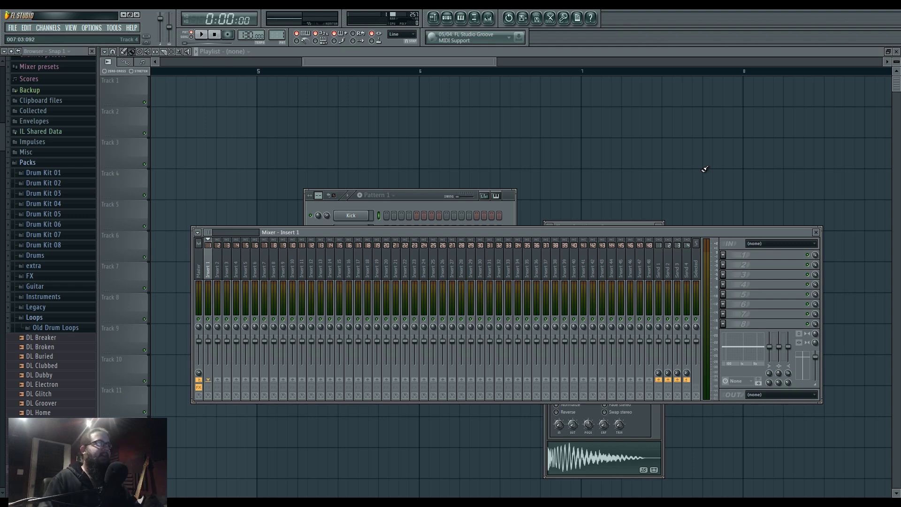
Step: Close all floating windows and tidy the browser by collapsing the Packs folder and narrowing it slightly
key(F12)
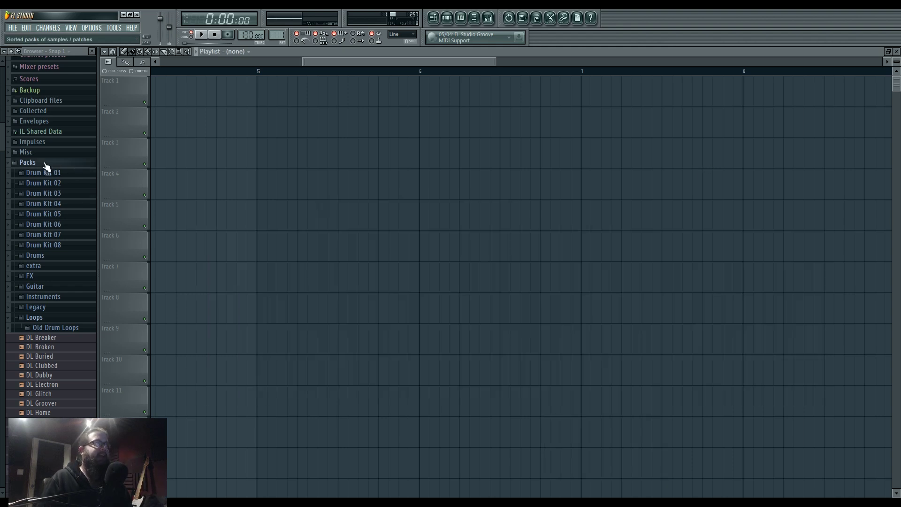
click(21, 163)
scroll(287, 133, down, 4)
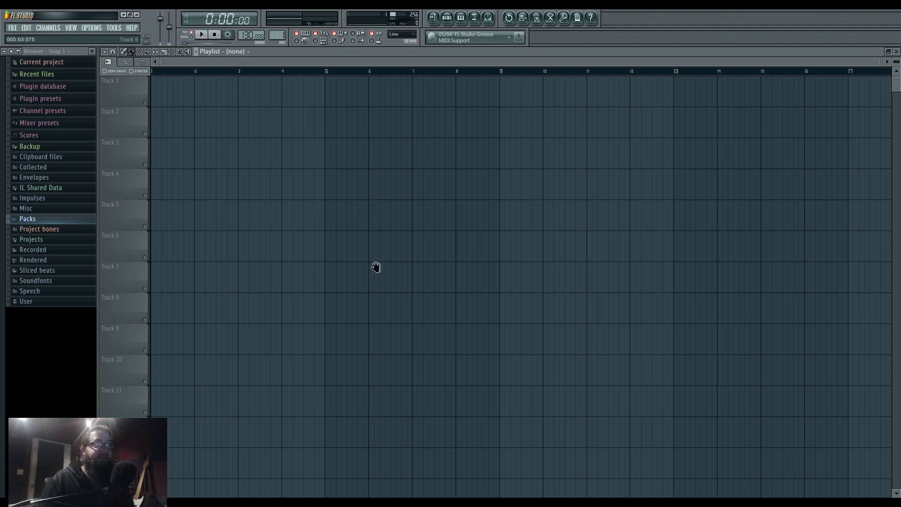
drag(97, 141, 89, 142)
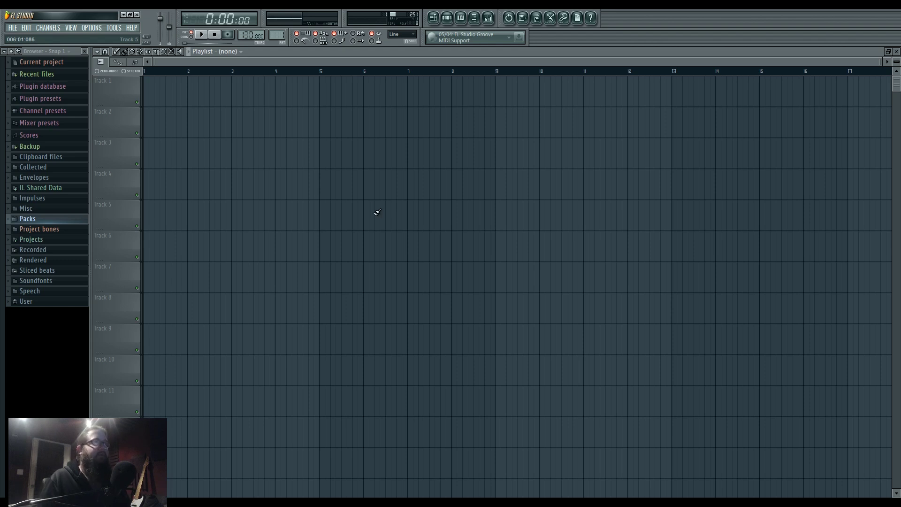
Step: Add a Sytrus channel to the step sequencer and delete the Kick, Clap, Hat and Snare channels
click(447, 17)
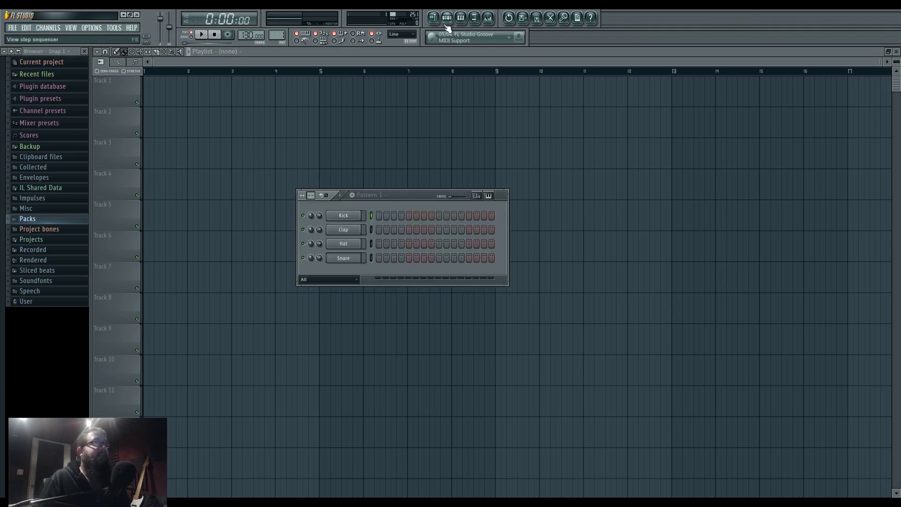
drag(406, 195, 432, 176)
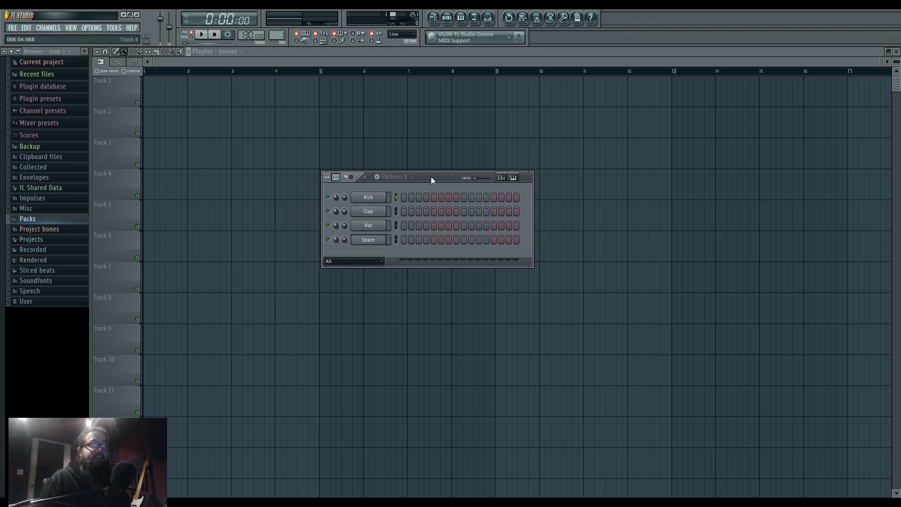
click(49, 27)
mouse_move(52, 36)
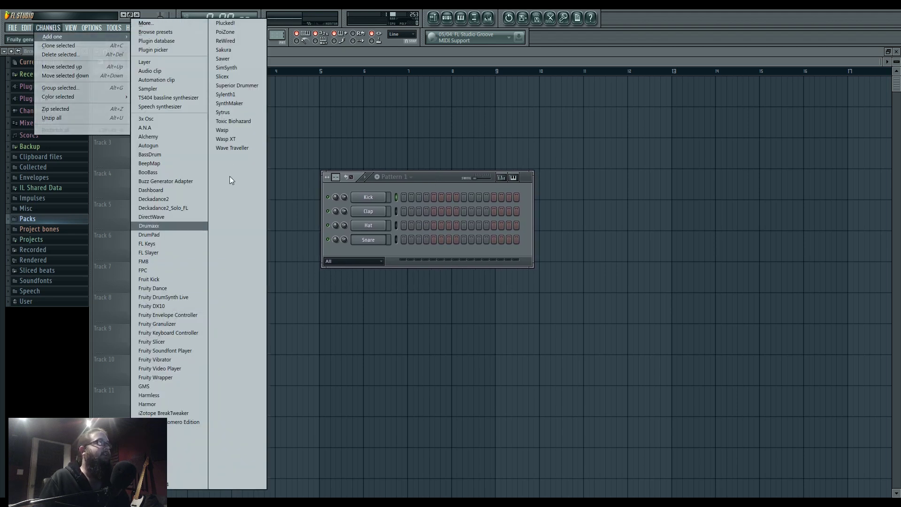
click(242, 115)
click(401, 203)
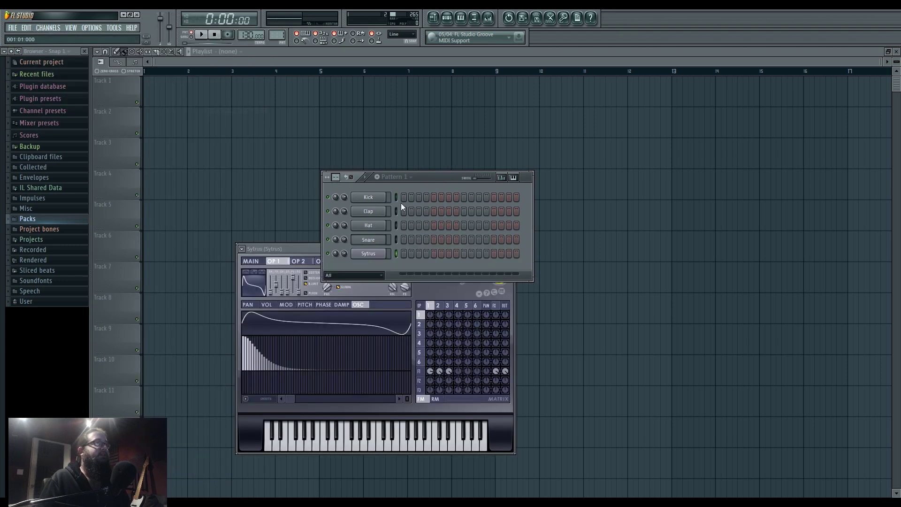
key(alt+Delete)
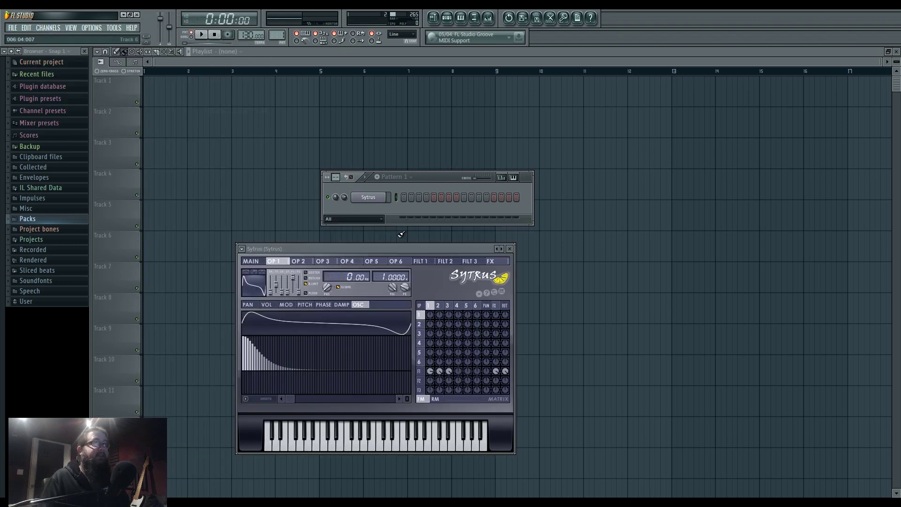
Step: Show the mixer and open the Fruity Limiter on the Master track
click(376, 200)
key(F9)
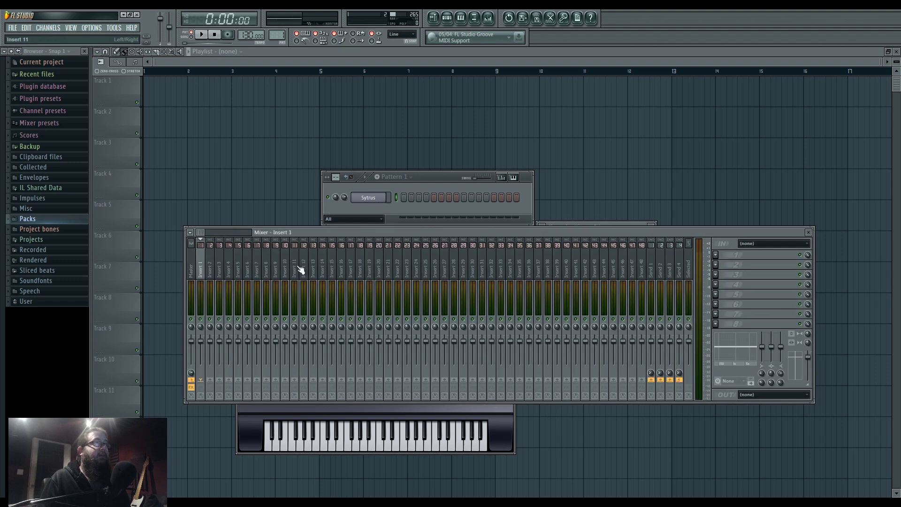
click(730, 326)
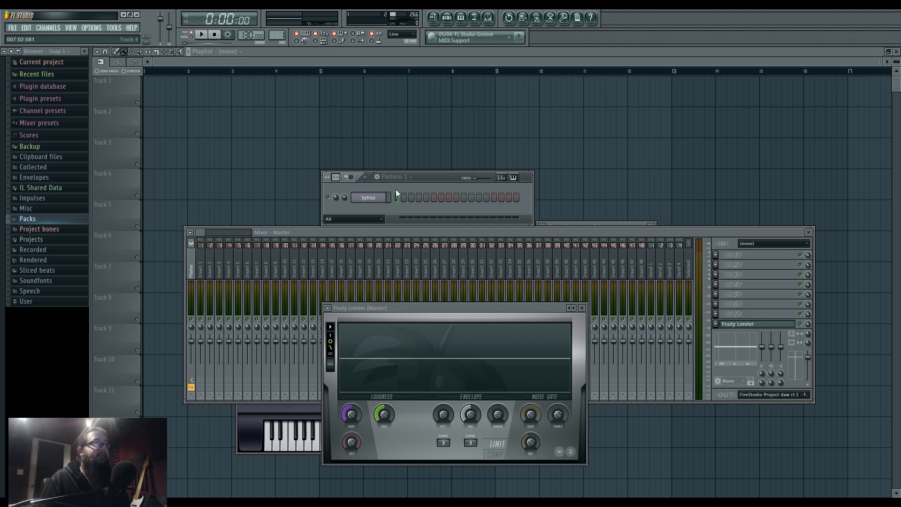
Step: Open the Sytrus editor and load the Default 25 preset
click(376, 196)
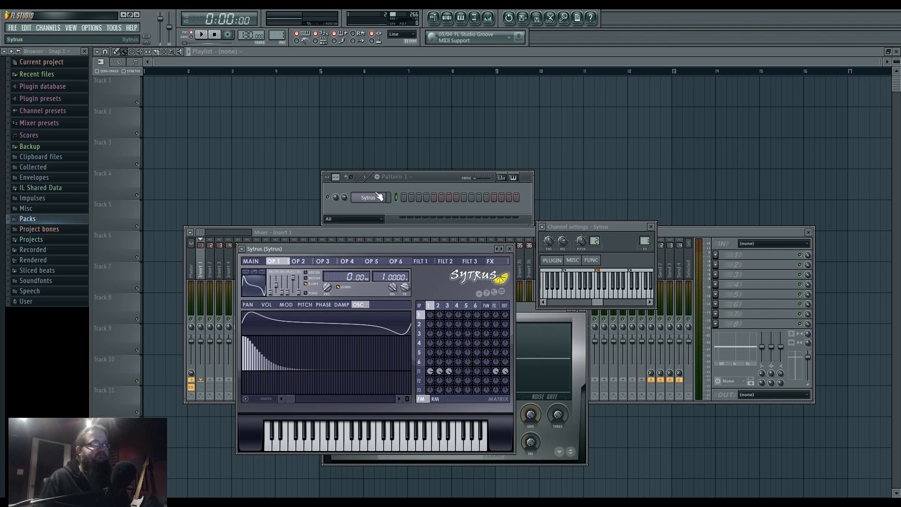
click(242, 249)
mouse_move(254, 274)
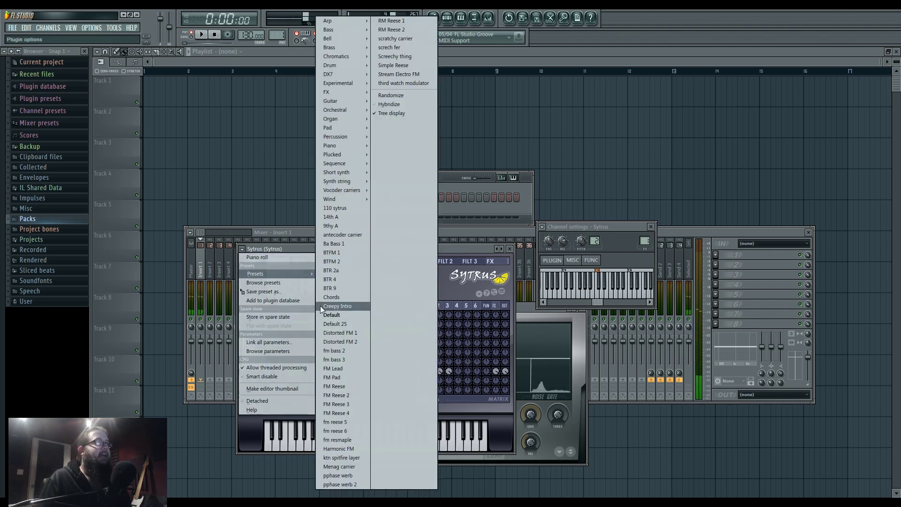
click(348, 321)
drag(364, 247, 381, 187)
Step: Give operator 1 a sawtooth wave shape and set its frequency ratio to 8.0000
click(456, 246)
click(446, 245)
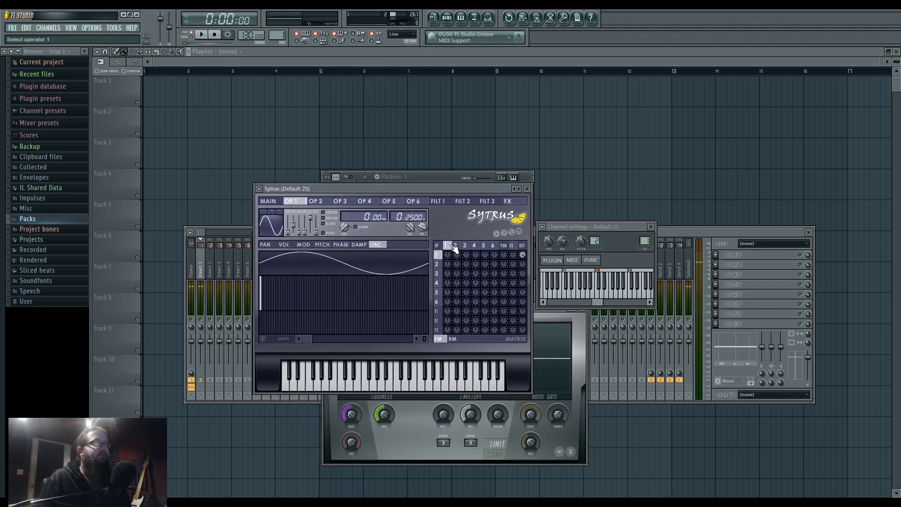
drag(301, 233, 300, 225)
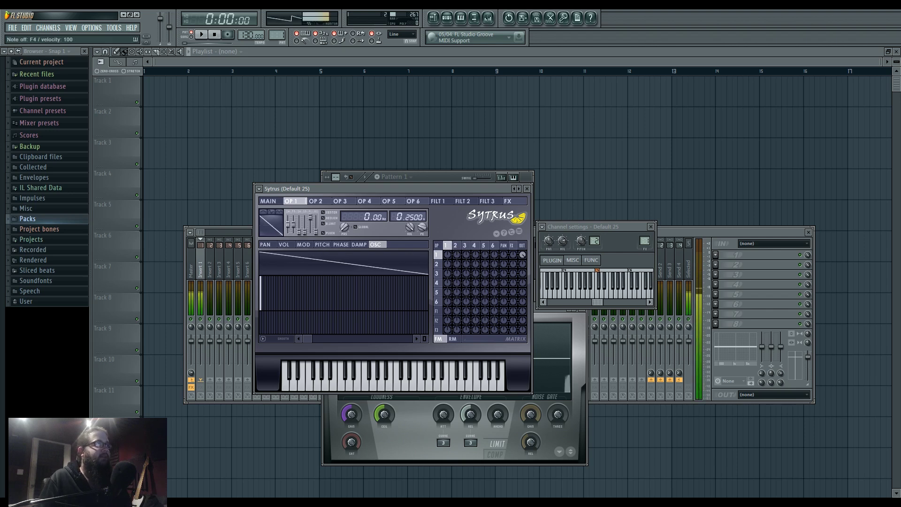
key(F9)
click(394, 214)
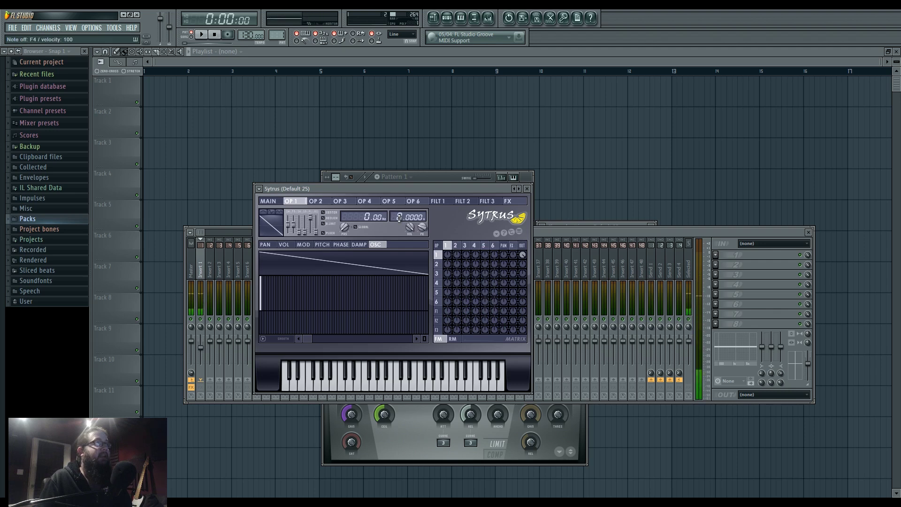
Step: Add frequency modulation from operator 2 to operator 1 and play a few notes to audition it
drag(456, 254, 457, 262)
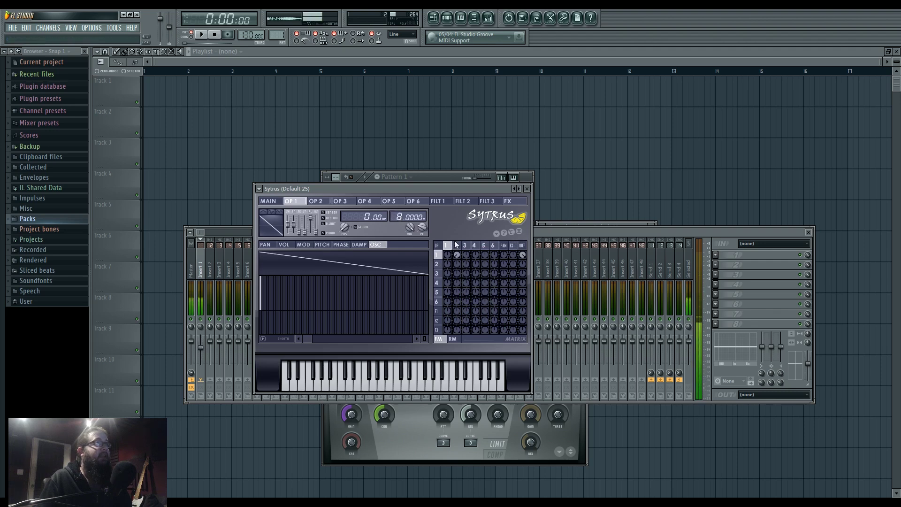
key(v)
key(b)
key(x)
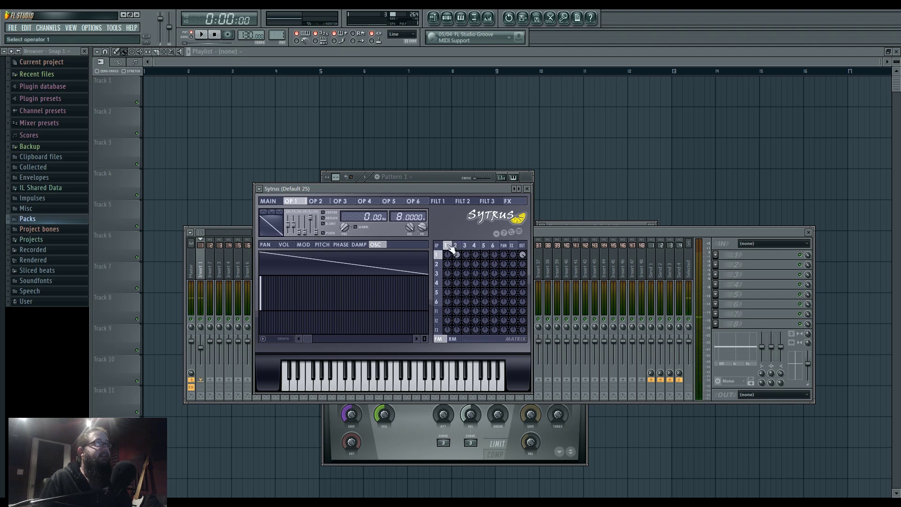
Step: Lower the Insert 1 level in the mixer and readjust the operator 2 to 1 frequency modulation
click(207, 346)
click(434, 193)
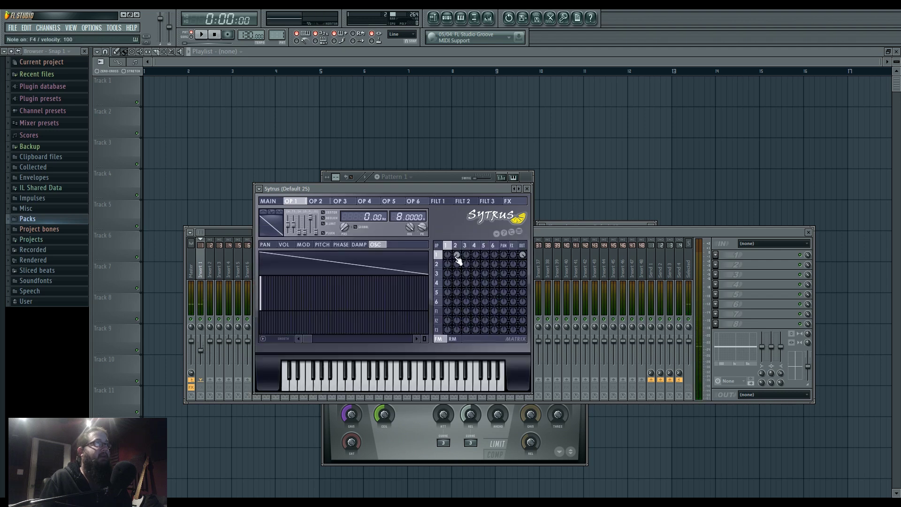
mouse_move(457, 256)
mouse_down()
mouse_move(458, 271)
mouse_move(467, 270)
mouse_move(477, 265)
mouse_move(469, 256)
mouse_up()
key(x)
Step: Dial in frequency modulation from operator 3 to operator 1 while playing notes to hear the change
click(458, 246)
click(466, 246)
key(v)
key(c)
key(c)
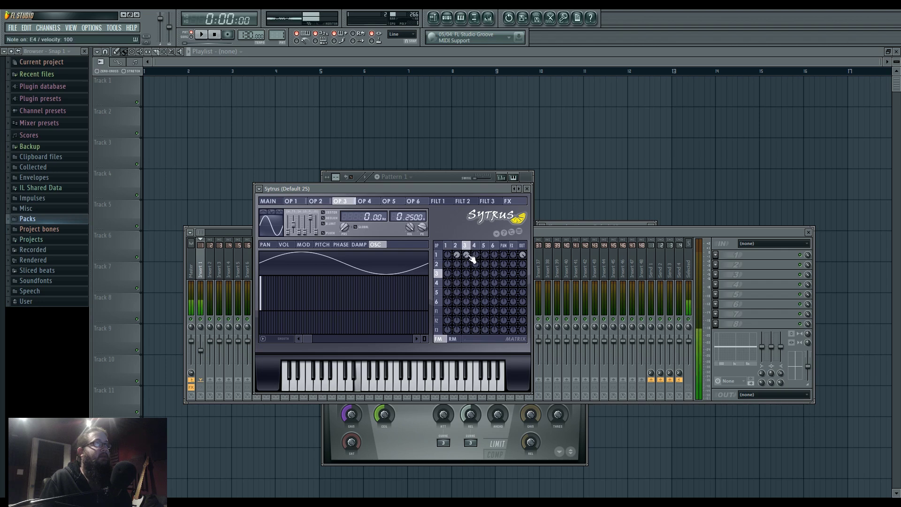
key(v)
key(n)
key(x)
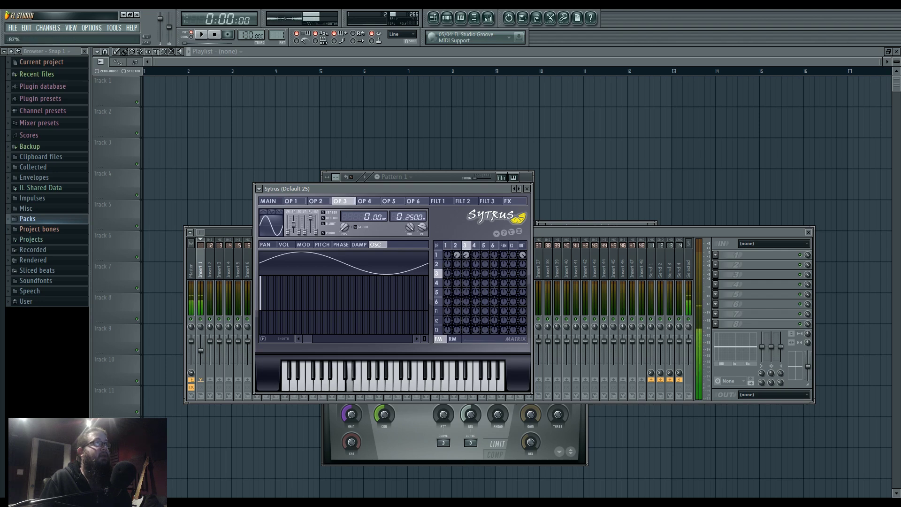
key(x)
key(v)
key(b)
key(v)
Step: Try frequency modulation from operators 4, 5 and 6 to operator 1 while playing notes
drag(467, 255, 497, 277)
key(v)
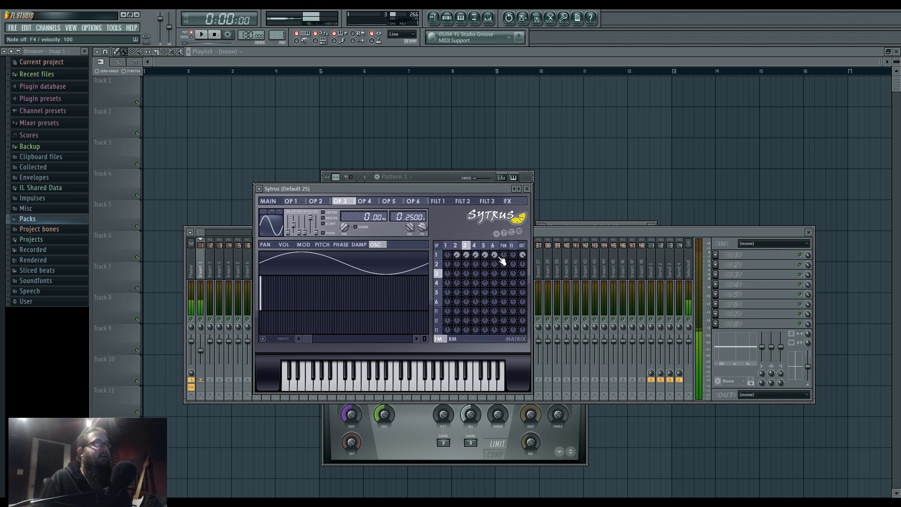
key(x)
key(b)
Step: Shape operator 1's Mod X mapping into a rising ramp and sweep Modulation X to audition it
click(306, 245)
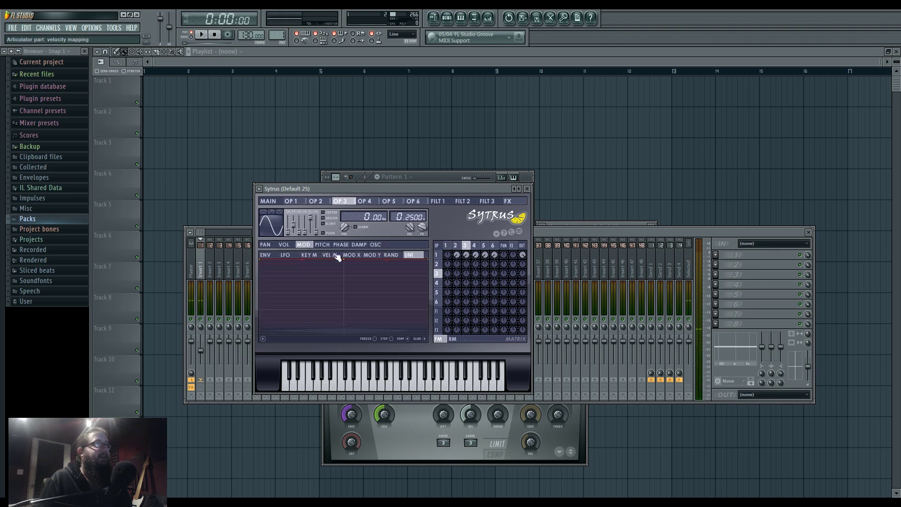
click(278, 202)
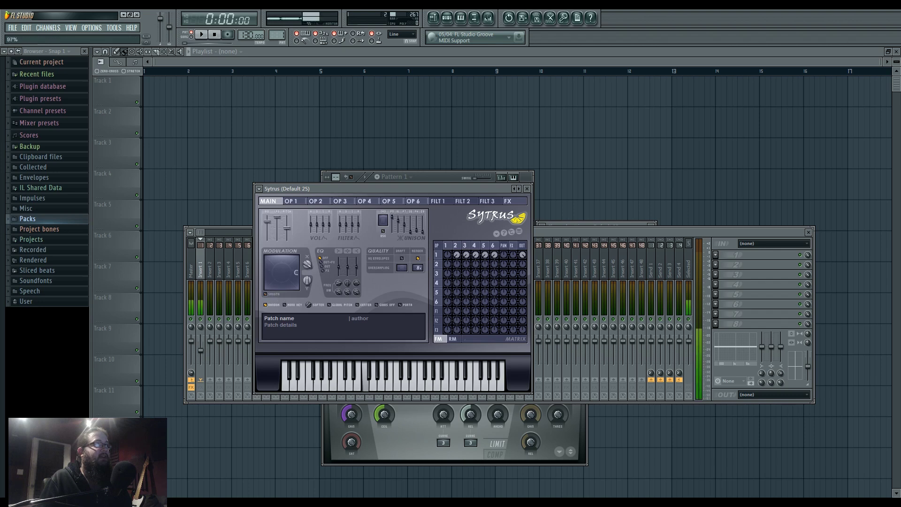
click(449, 244)
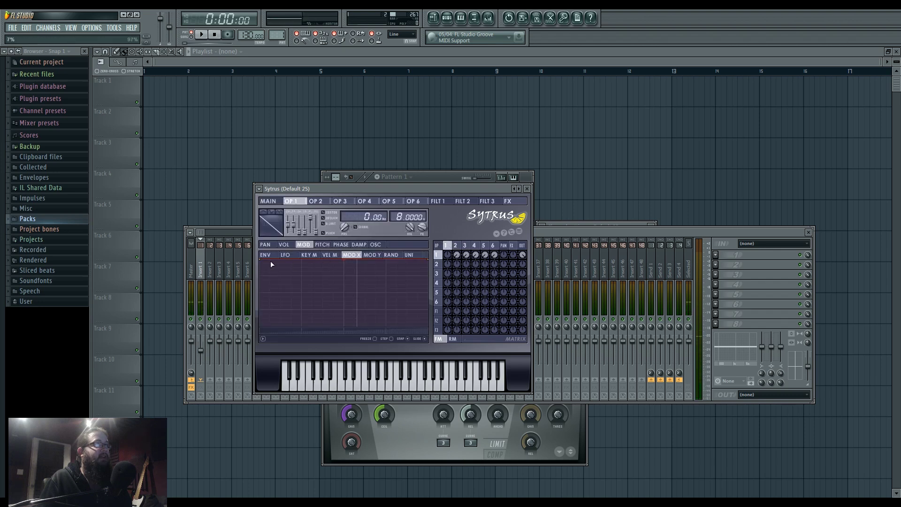
click(269, 201)
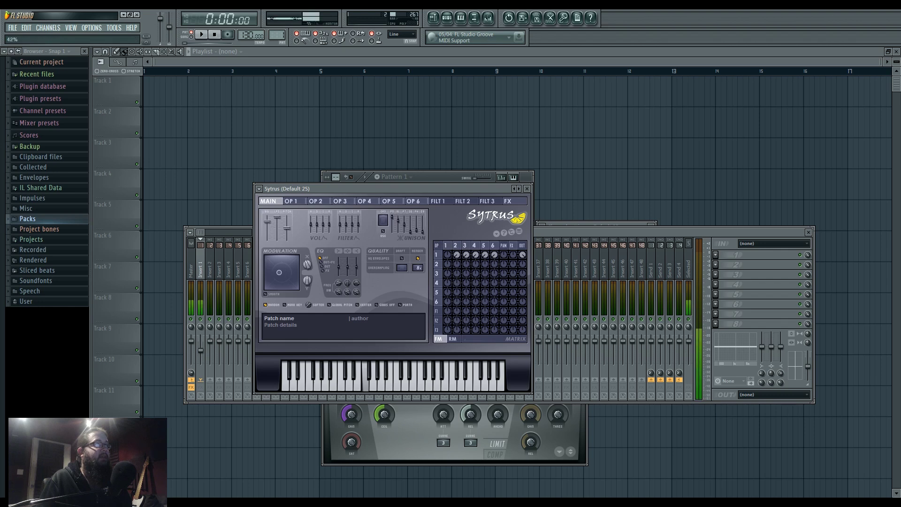
mouse_move(307, 265)
mouse_down()
mouse_move(307, 254)
mouse_move(307, 275)
mouse_move(312, 260)
mouse_up()
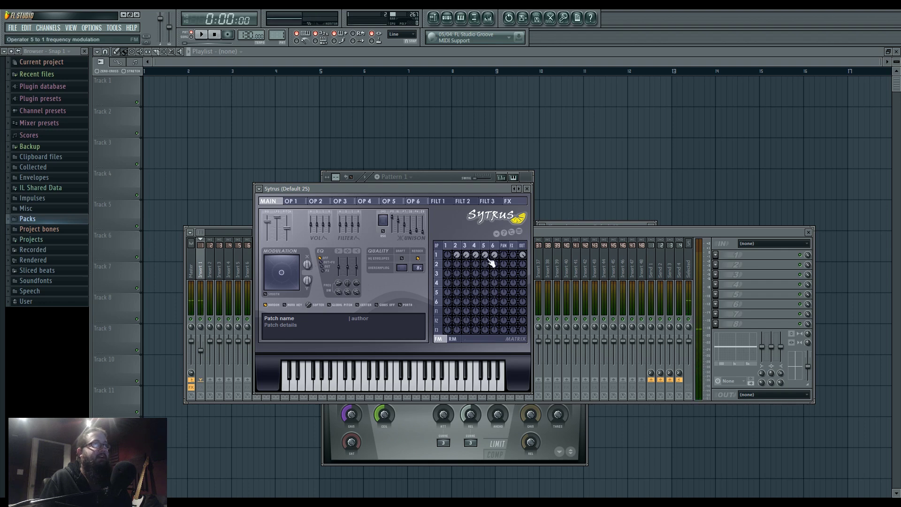
Step: Reset the frequency modulation from operators 4, 5 and 6 to operator 1 and check the Mod X mappings of operators 2 and 3
click(460, 247)
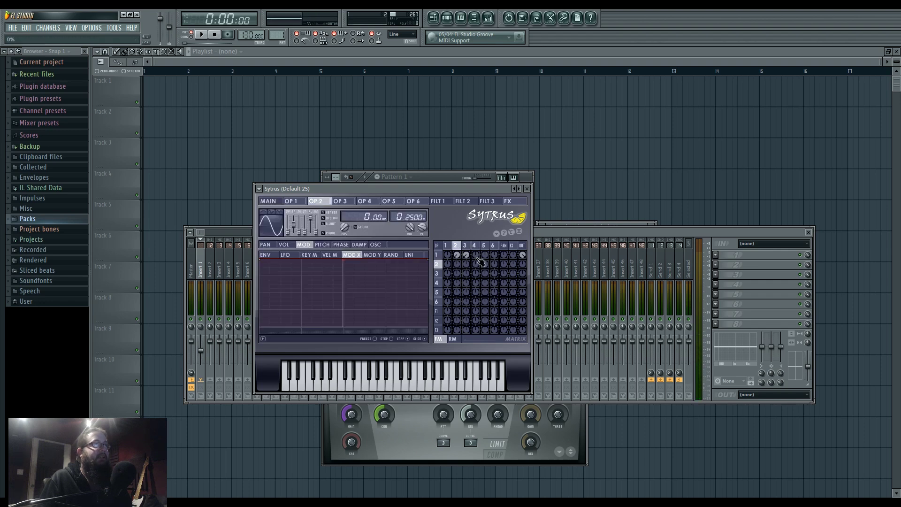
click(465, 246)
click(458, 246)
click(467, 246)
drag(260, 326, 259, 227)
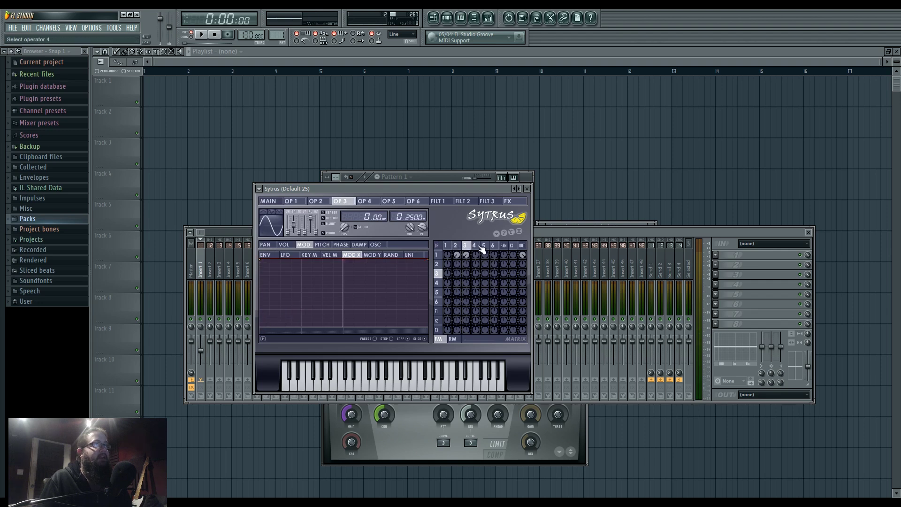
Step: Set operator 4 to a triangle wave at ratio 16.0000 and its frequency modulation of operator 1 to about -61%
click(457, 246)
click(465, 246)
click(474, 247)
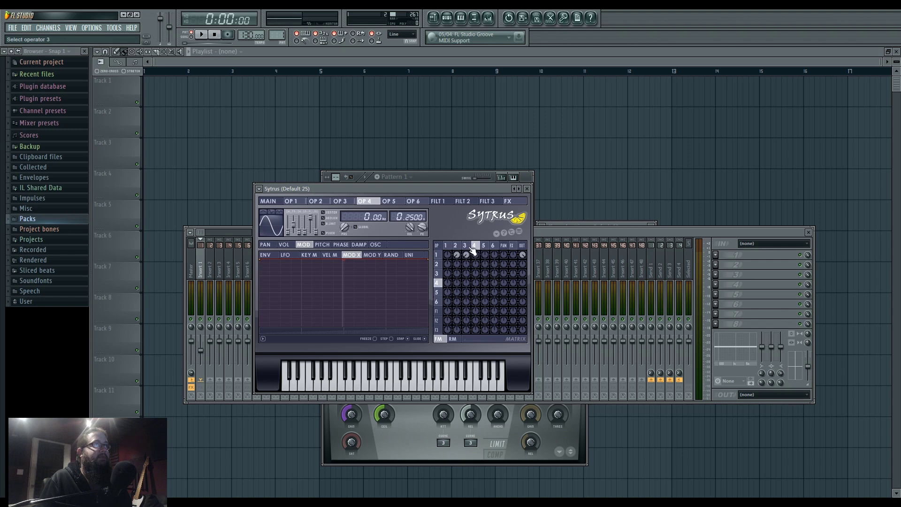
drag(398, 218, 398, 217)
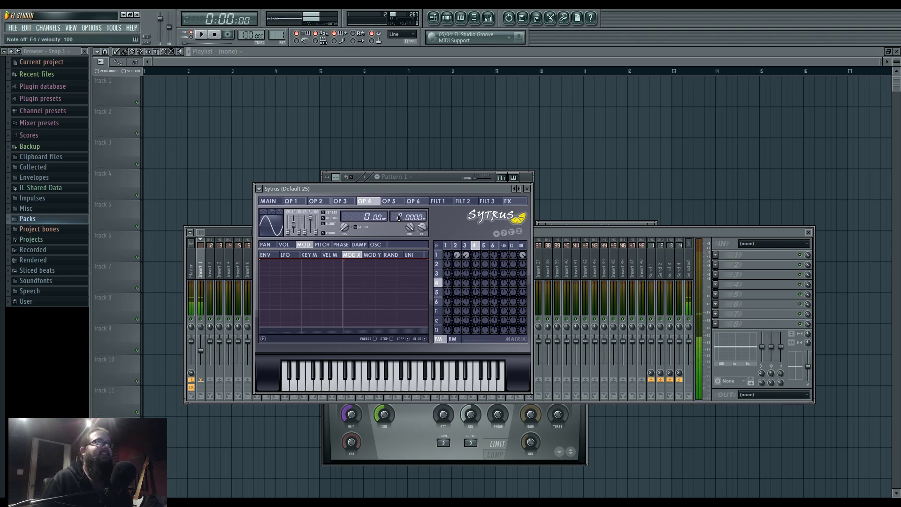
drag(475, 255, 476, 262)
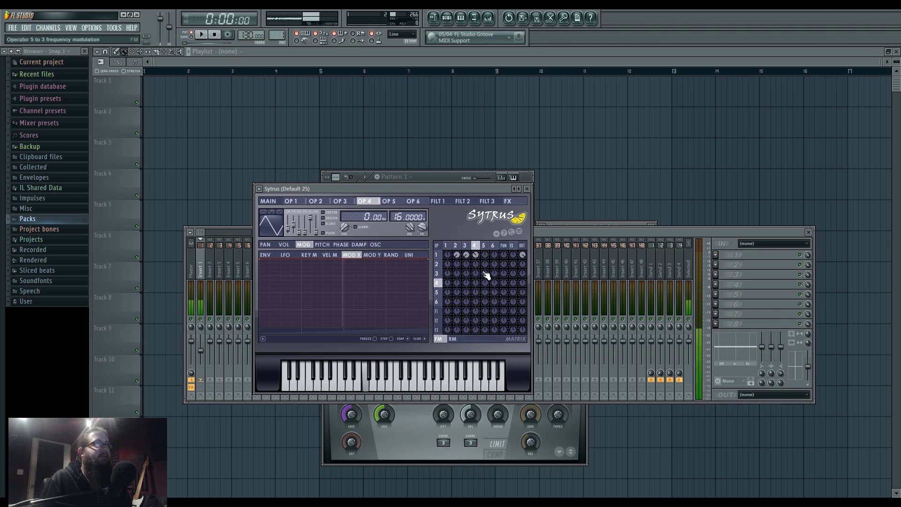
drag(475, 255, 476, 259)
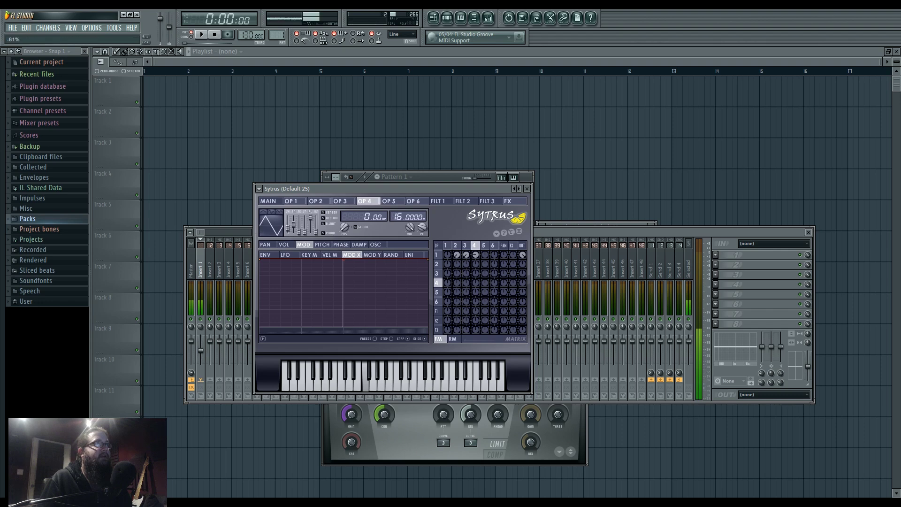
Step: Sweep the Modulation X control on Sytrus's main page while playing notes to audition the patch
click(268, 202)
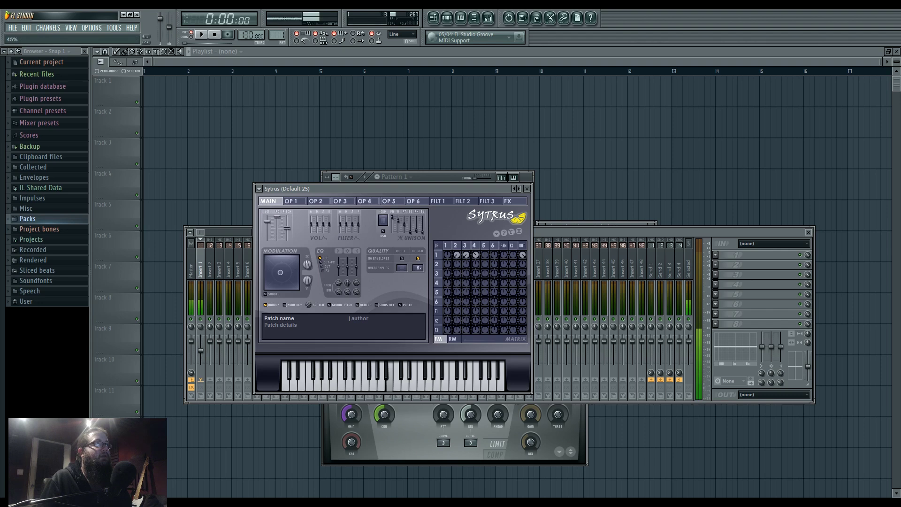
drag(308, 264, 307, 230)
drag(308, 265, 308, 255)
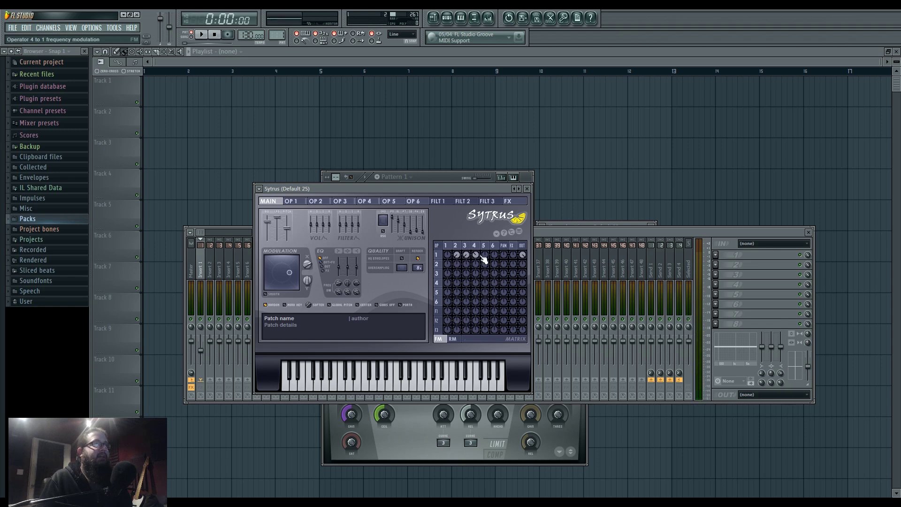
Step: Set operator 1 to a sine wave with a frequency ratio of 0.2500
click(448, 245)
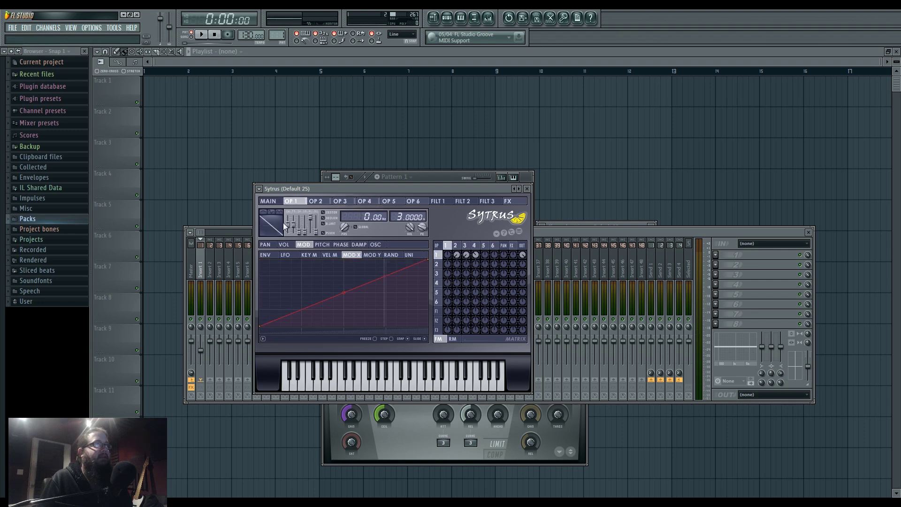
drag(288, 224, 288, 234)
scroll(401, 217, down, 1)
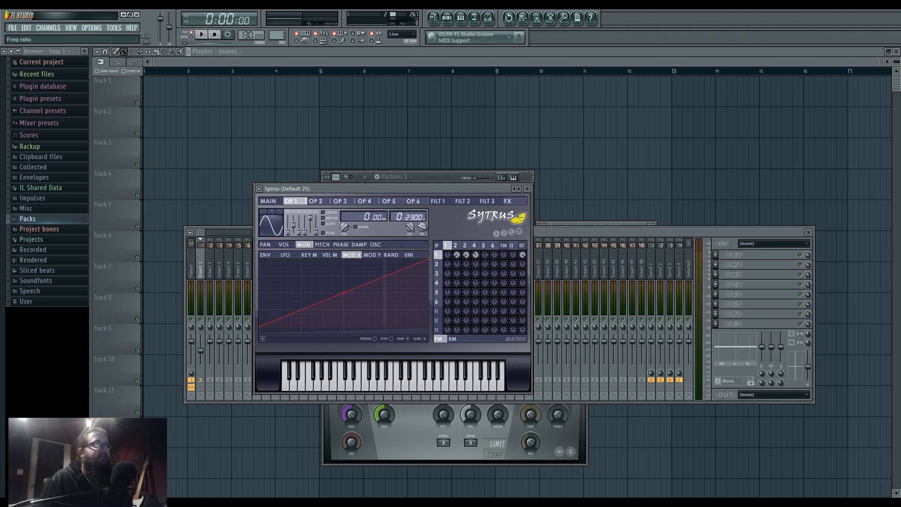
Step: Send operator 5 to the output with frequency modulation from operators 2, 3 and 4, and clear operator 1's routing in the matrix
click(484, 245)
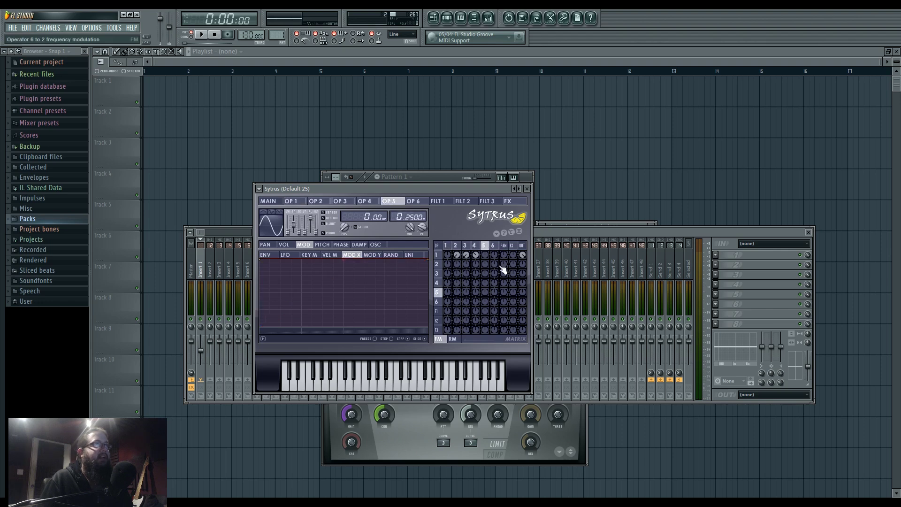
mouse_move(523, 292)
mouse_down()
mouse_move(523, 263)
mouse_move(521, 281)
mouse_up()
drag(475, 292, 475, 296)
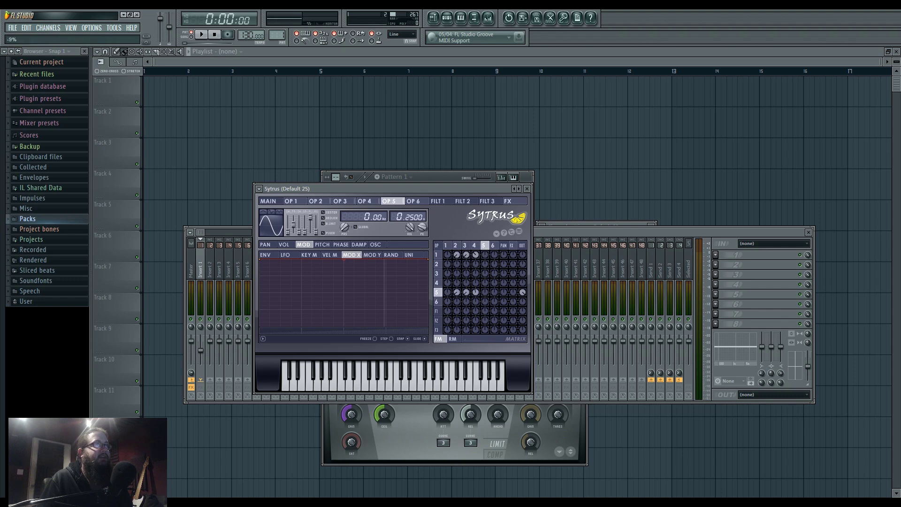
click(447, 255)
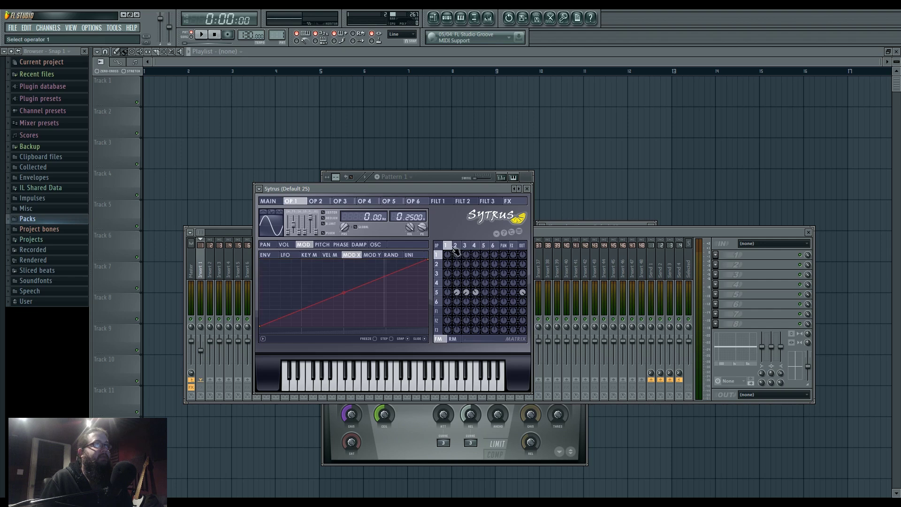
Step: Give operator 5 the rising Mod X ramp, flatten operator 1's Mod X mapping, and sweep Modulation X to audition the change
click(438, 292)
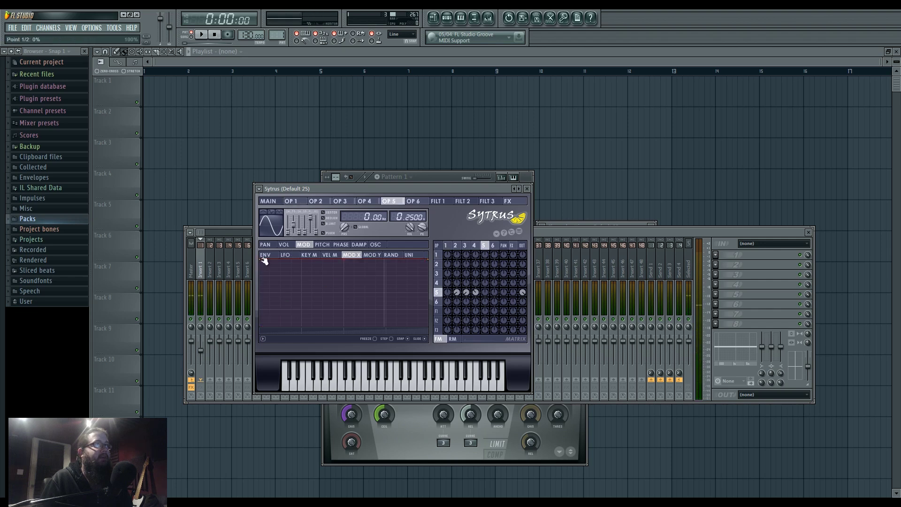
click(447, 246)
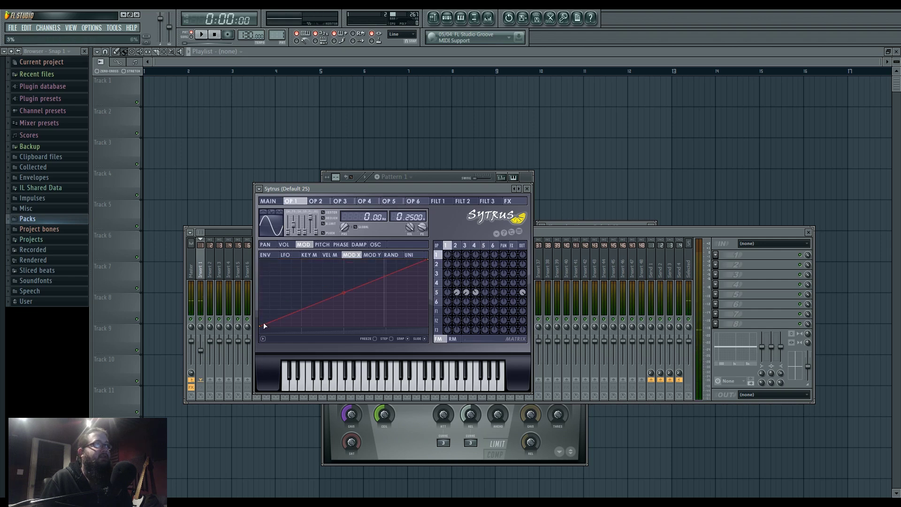
click(268, 200)
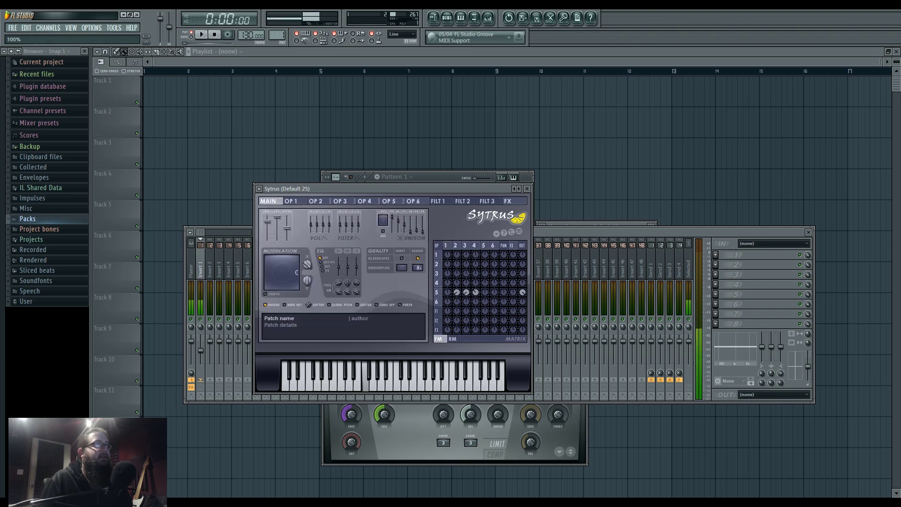
drag(307, 265, 307, 284)
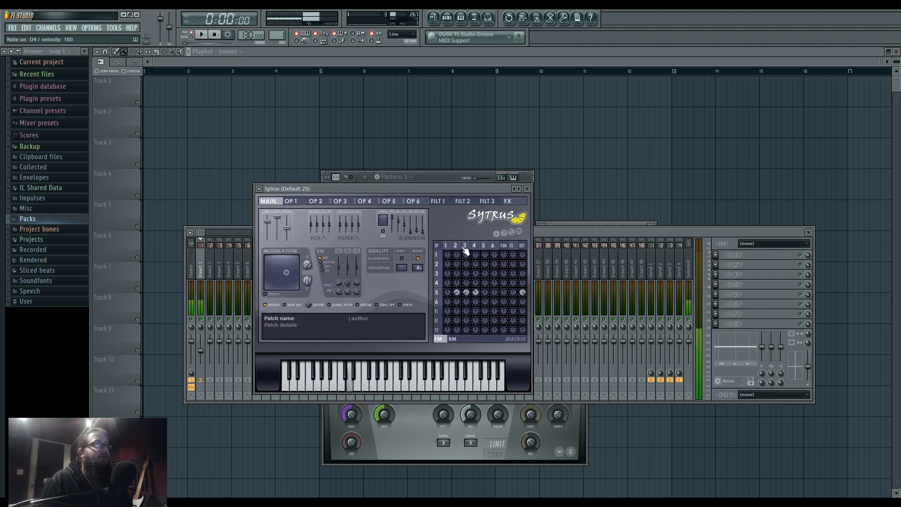
Step: Set operator 1 to a sawtooth wave at ratio 8.0000 and sweep Modulation X to audition it
click(448, 246)
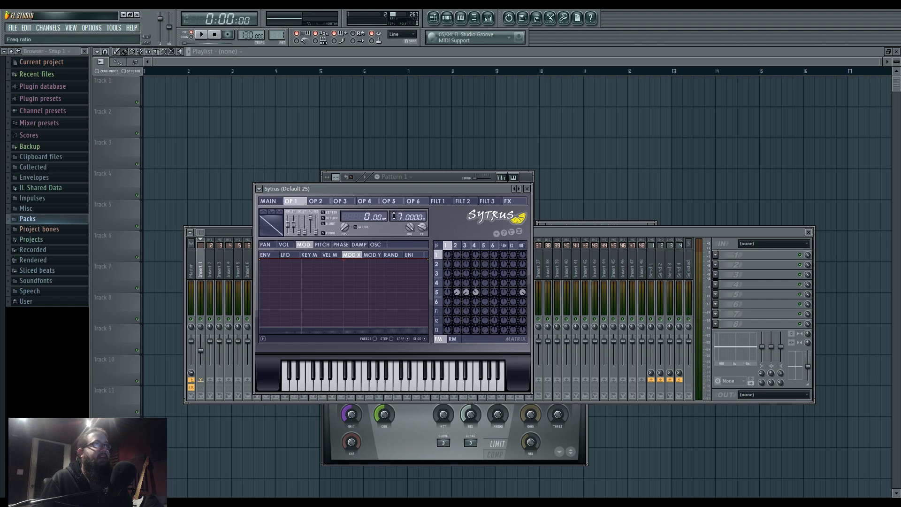
click(269, 201)
mouse_move(307, 264)
mouse_down()
mouse_move(307, 301)
mouse_move(307, 279)
mouse_up()
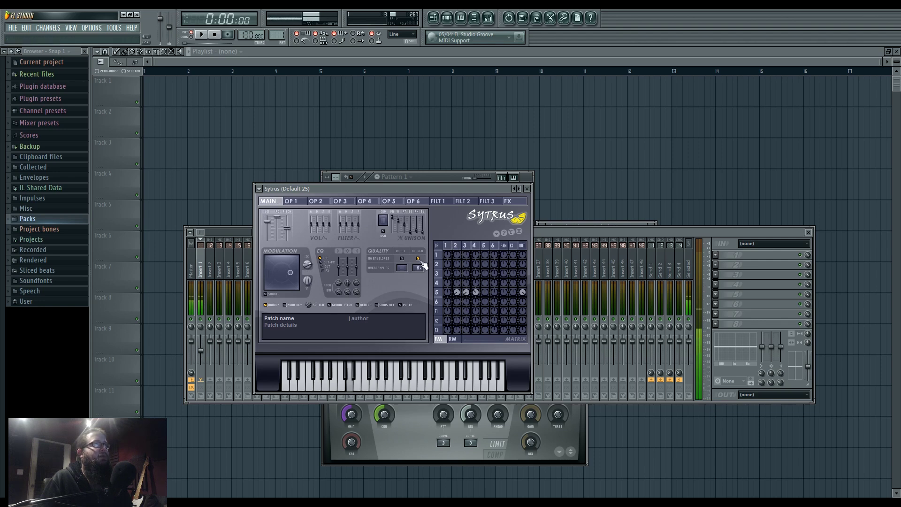
Step: Set operator 5 to a sawtooth wave at ratio 8.0000 and sweep Modulation X to audition it
click(485, 246)
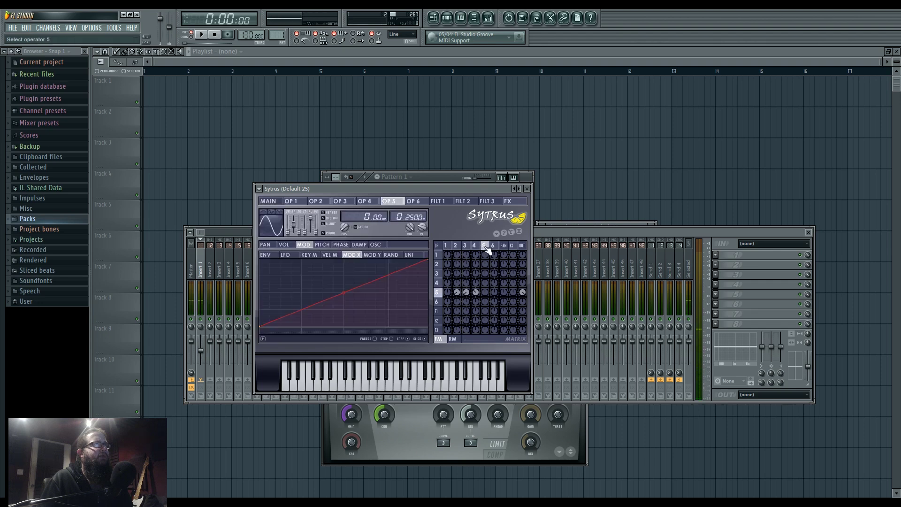
drag(288, 232, 288, 224)
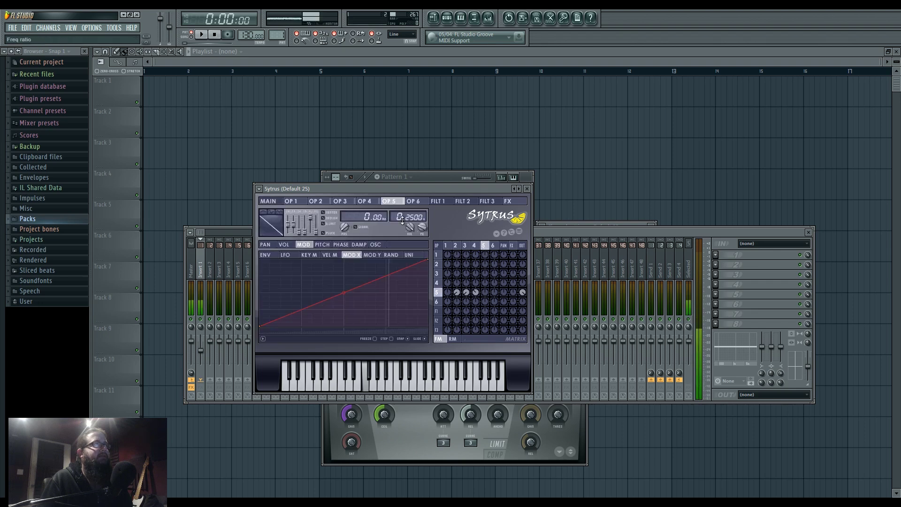
drag(394, 219, 394, 209)
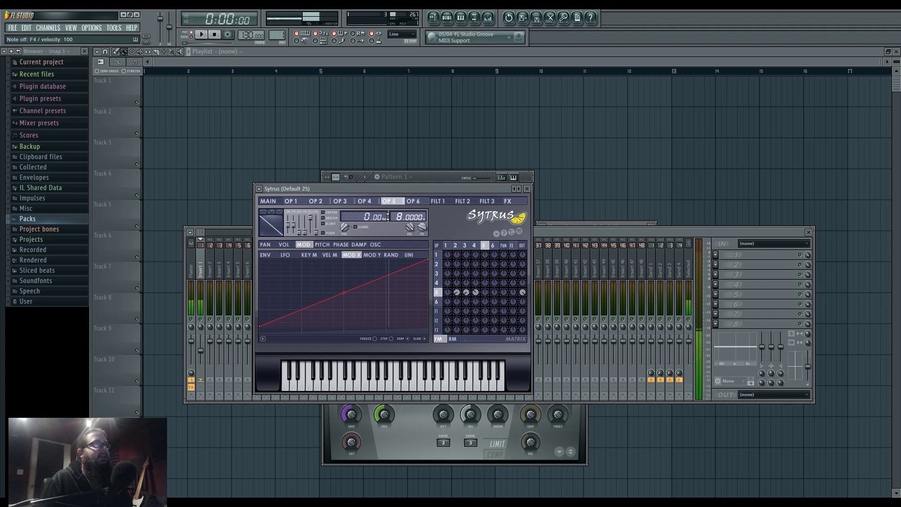
click(269, 202)
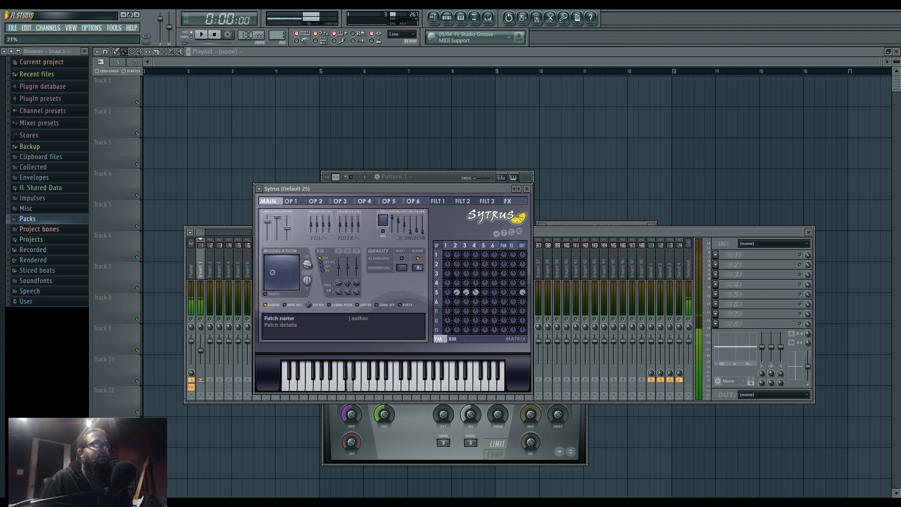
Step: Try triangle and sine waveforms on operator 5 while sweeping Modulation X, and return it to a sawtooth
click(439, 293)
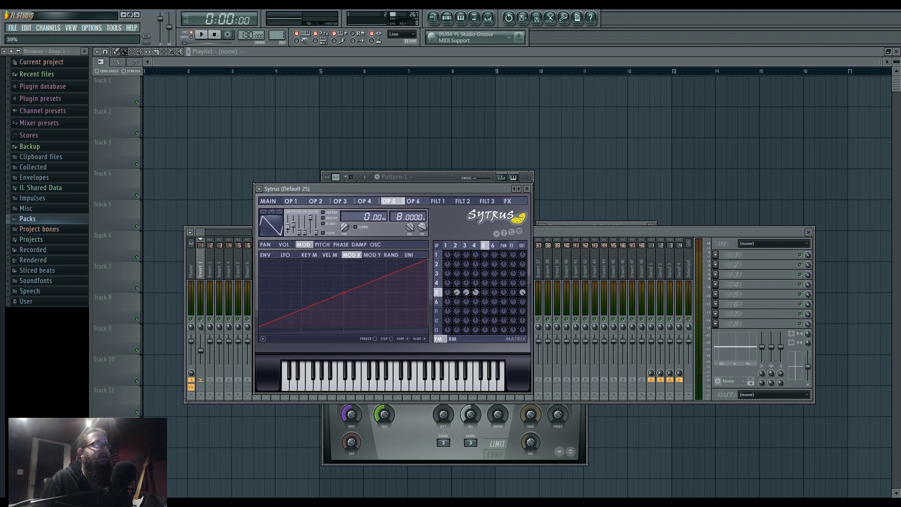
click(268, 201)
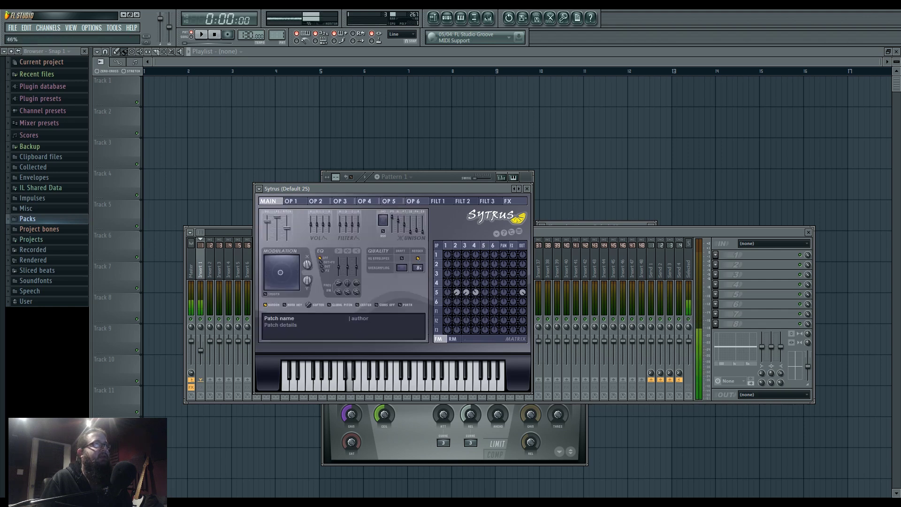
mouse_move(295, 272)
mouse_down()
mouse_move(272, 273)
mouse_move(297, 272)
mouse_up()
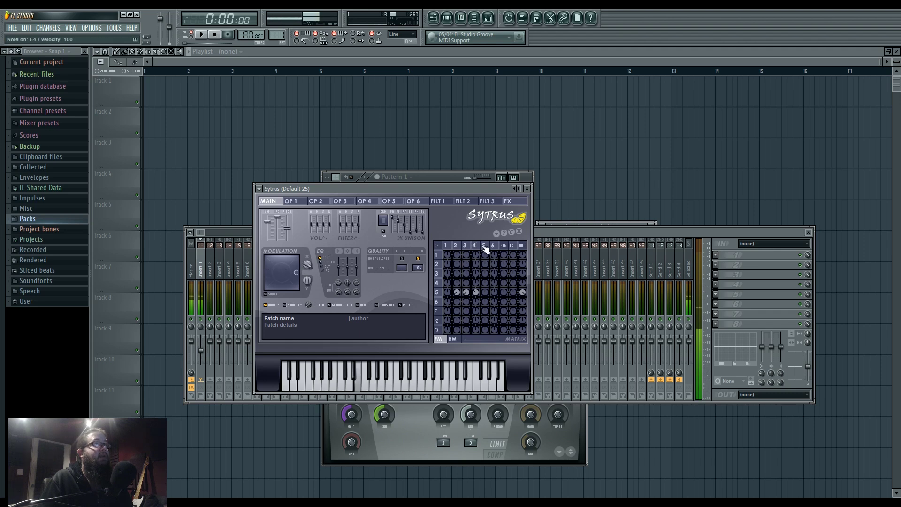
click(485, 247)
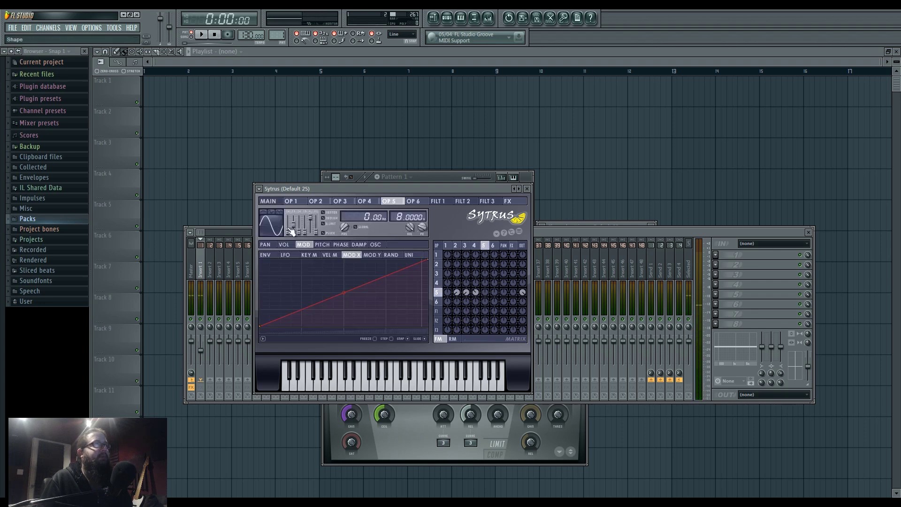
drag(288, 226, 288, 224)
Step: Set operator 1's frequency ratio to 0.2500 and apply ring modulation from operator 1 to operator 5
click(446, 246)
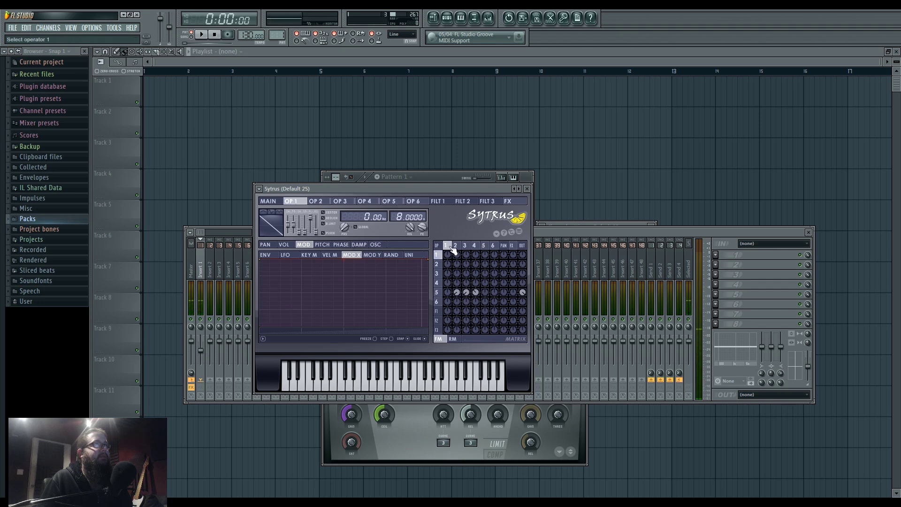
drag(402, 217, 403, 221)
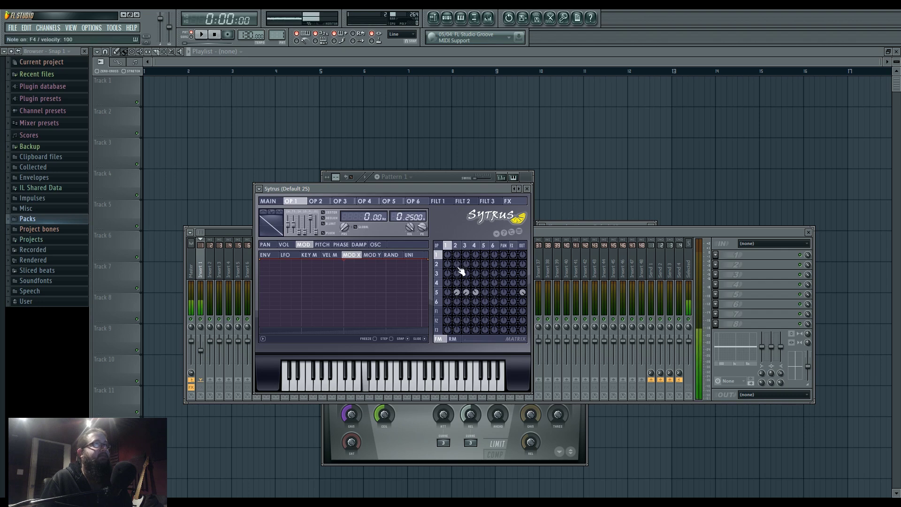
click(452, 339)
drag(449, 293, 448, 319)
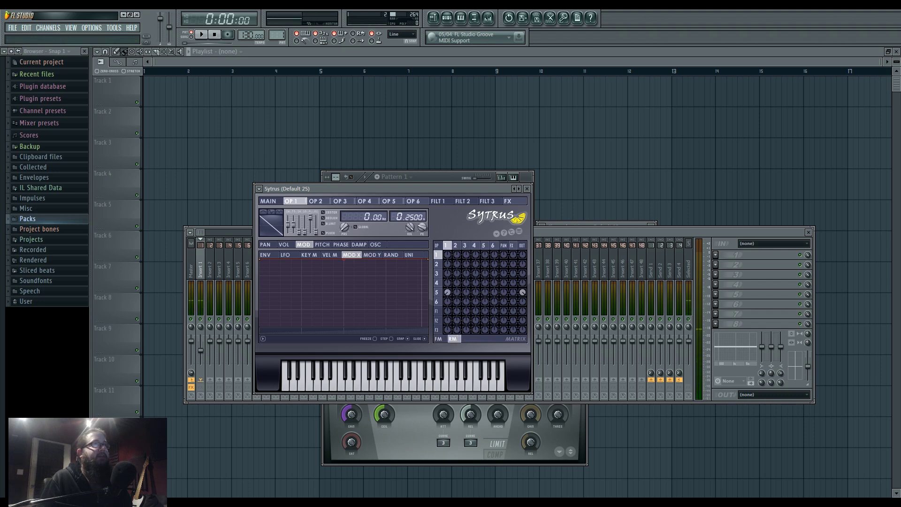
Step: Reshape operator 1 into a half-sine wave with a shifted first-harmonic phase, and sweep Modulation X to audition it
click(265, 212)
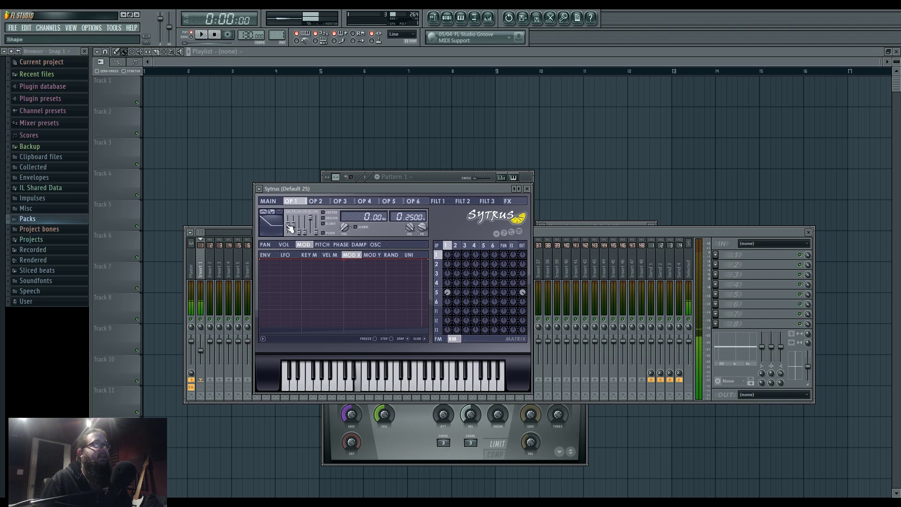
drag(289, 225, 288, 233)
click(376, 244)
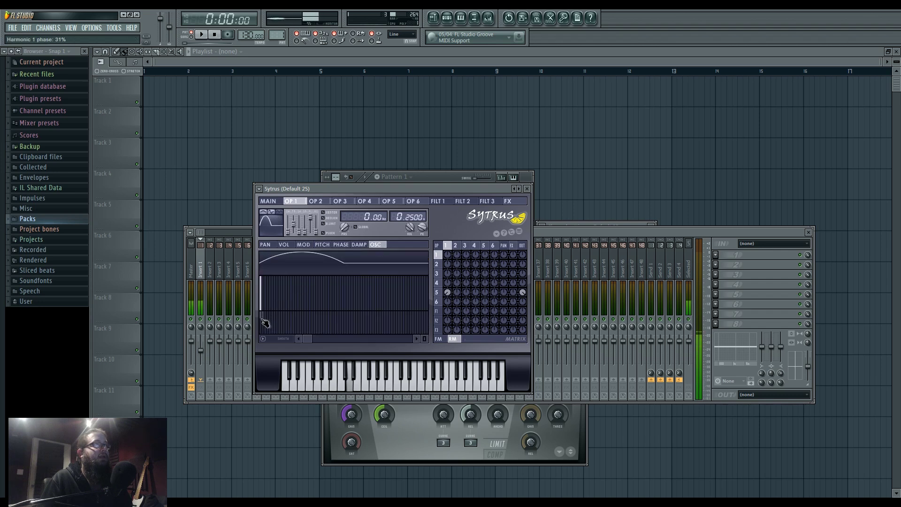
drag(266, 316, 266, 312)
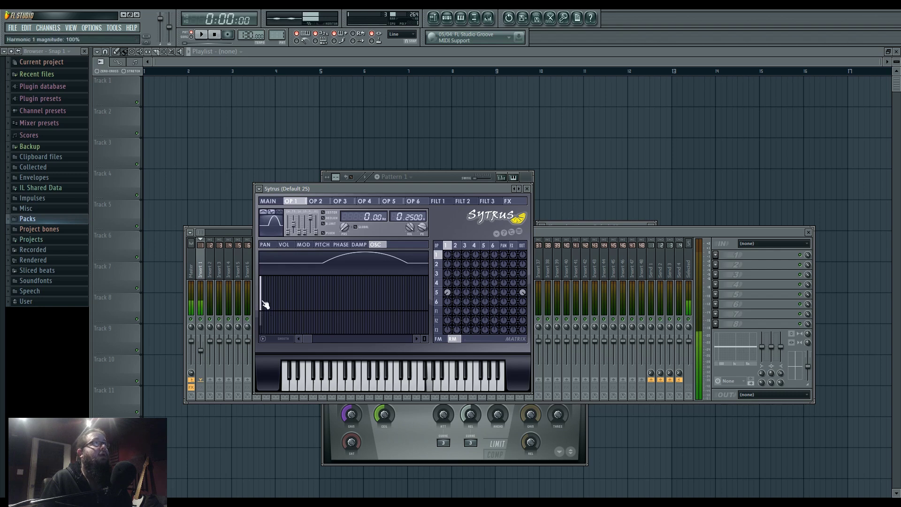
click(275, 201)
mouse_move(307, 264)
mouse_down()
mouse_move(307, 303)
mouse_move(307, 266)
mouse_up()
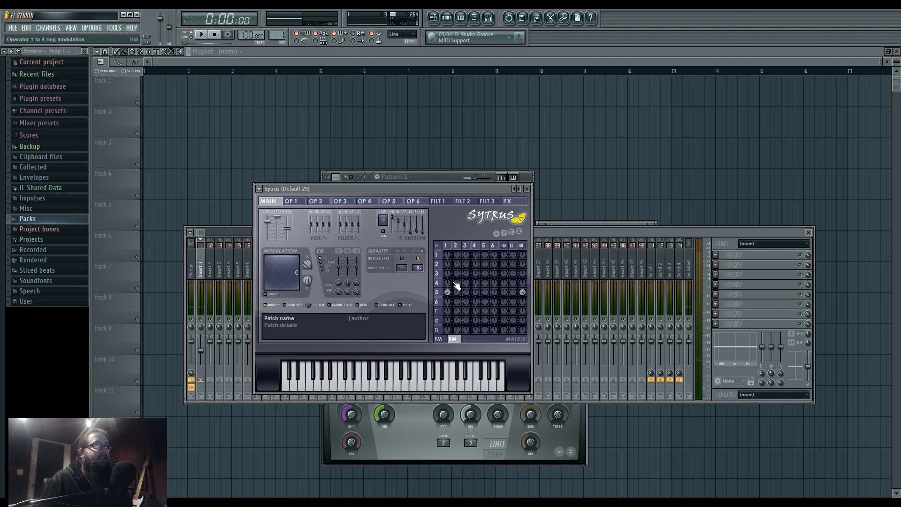
Step: Examine the waveforms of operators 1, 5 and 2 and compare their Mod X mappings in the frequency modulation view
click(447, 247)
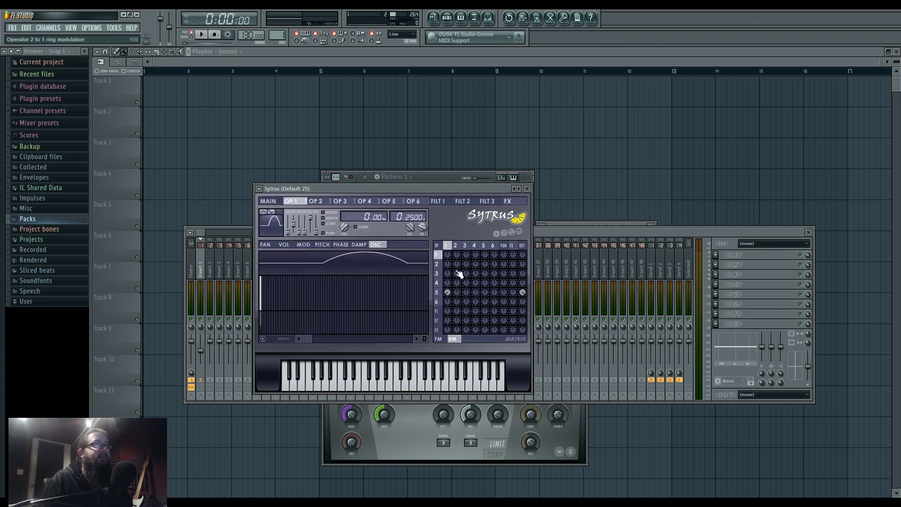
click(438, 292)
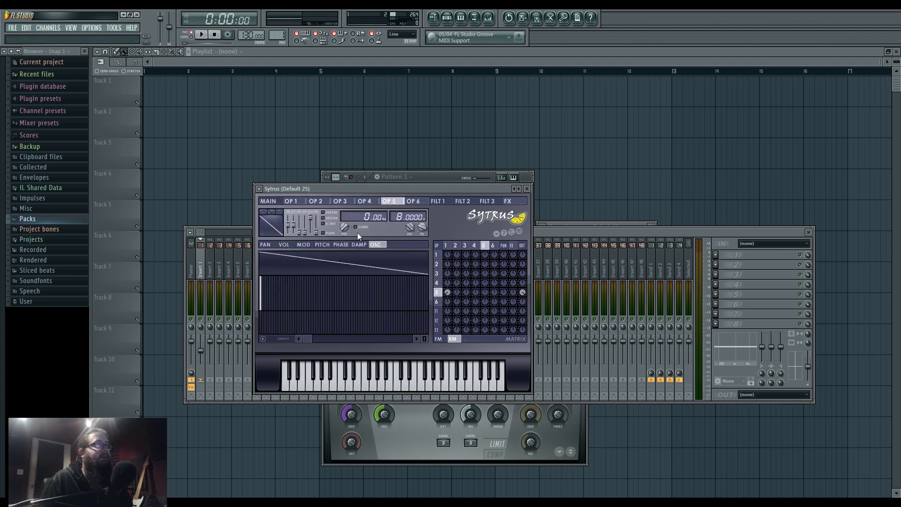
click(457, 249)
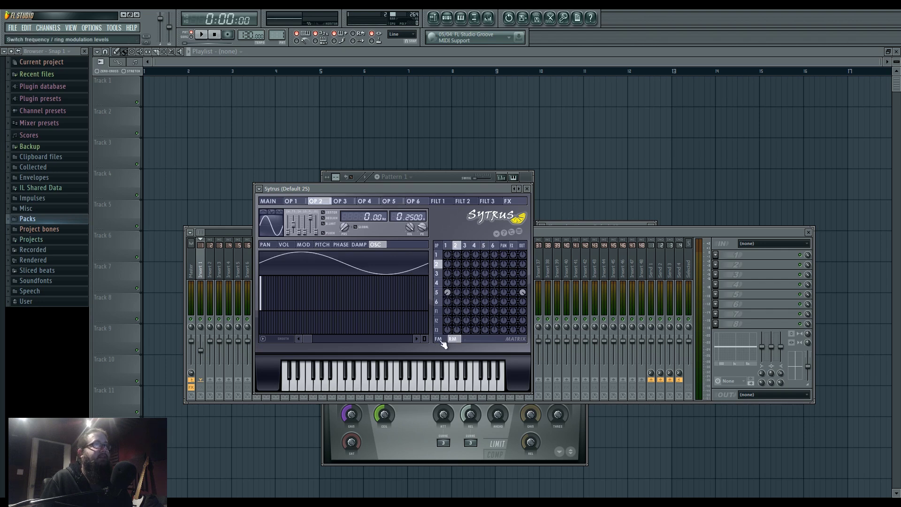
click(439, 339)
click(437, 255)
click(303, 245)
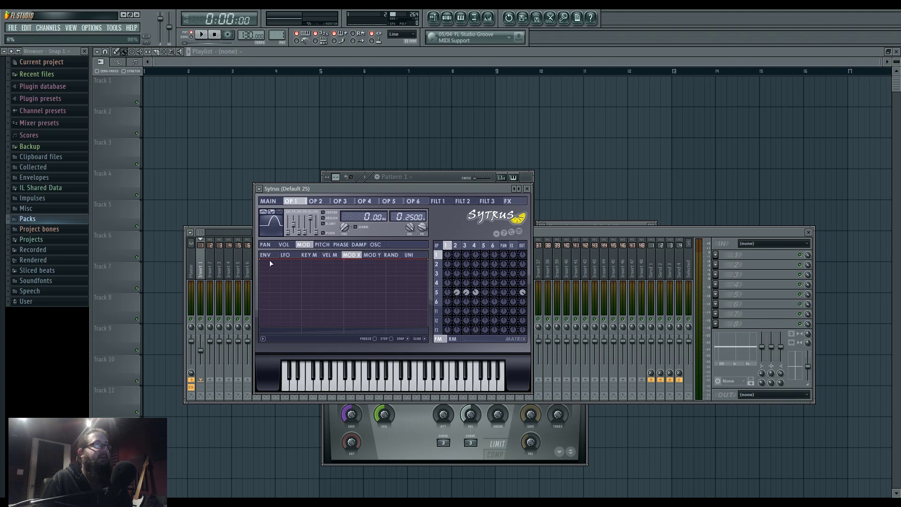
click(437, 292)
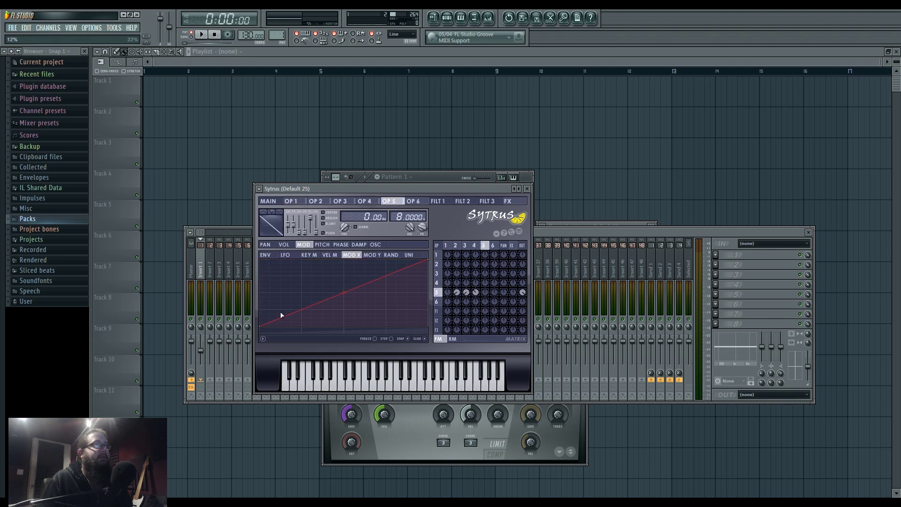
click(456, 245)
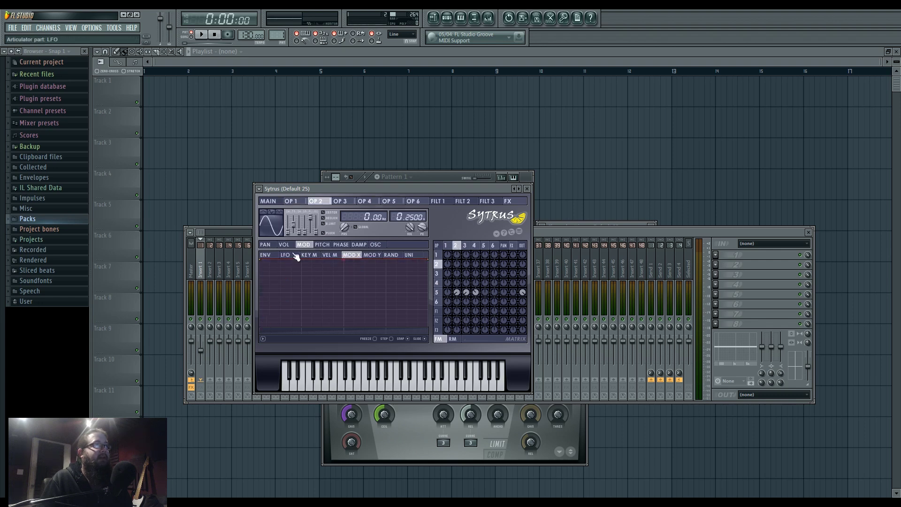
Step: Shape the volume Mod X mappings of operators 2, 3 and 4 into ramps rising from zero
click(284, 245)
drag(263, 261, 263, 345)
click(465, 245)
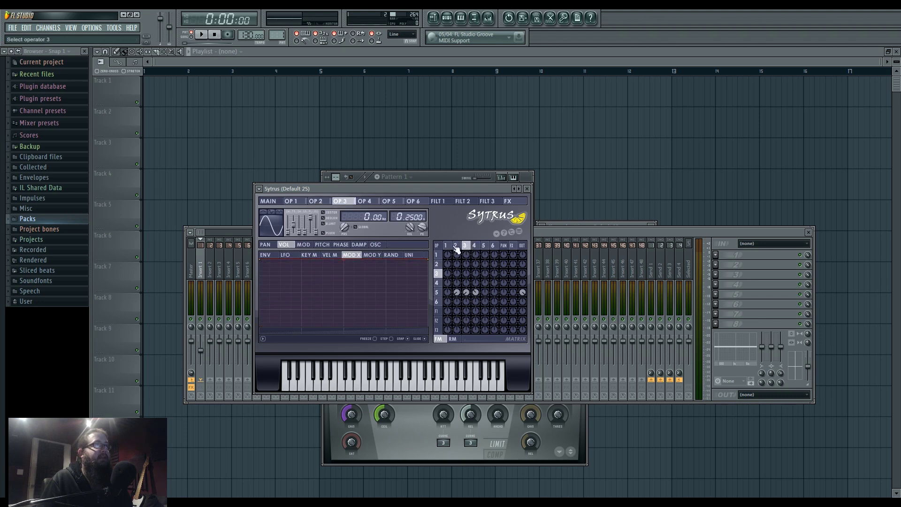
drag(263, 259, 260, 344)
click(474, 245)
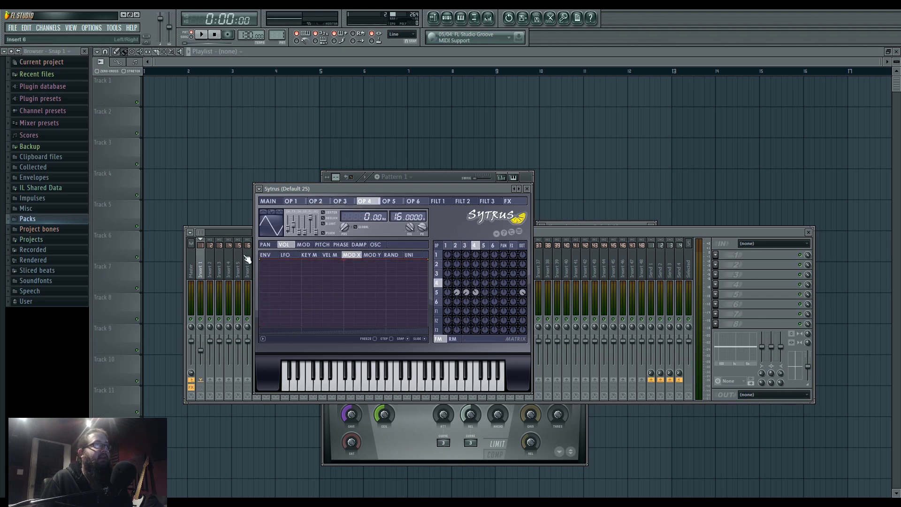
drag(262, 259, 260, 325)
click(447, 246)
click(456, 246)
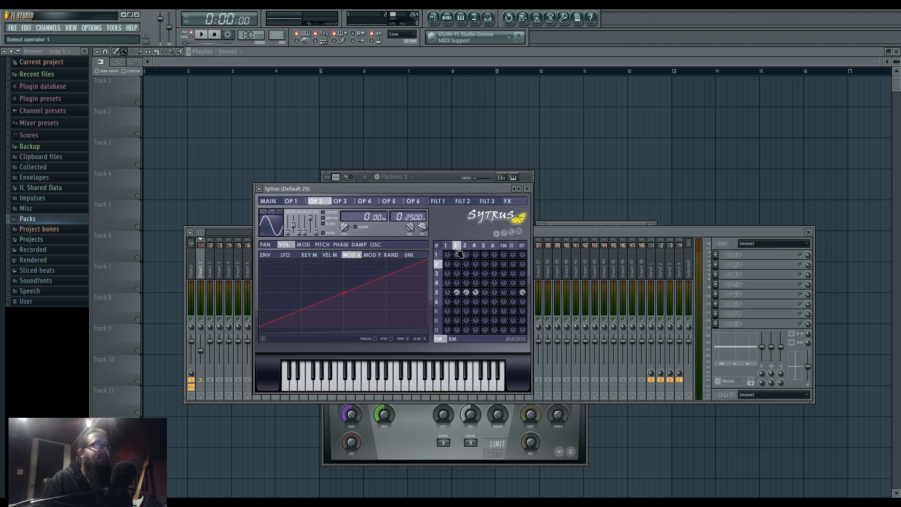
Step: Send operator 6 to the output in the matrix and turn on unison voices for the patch
click(272, 202)
mouse_move(307, 265)
mouse_down()
mouse_move(308, 220)
mouse_move(308, 264)
mouse_up()
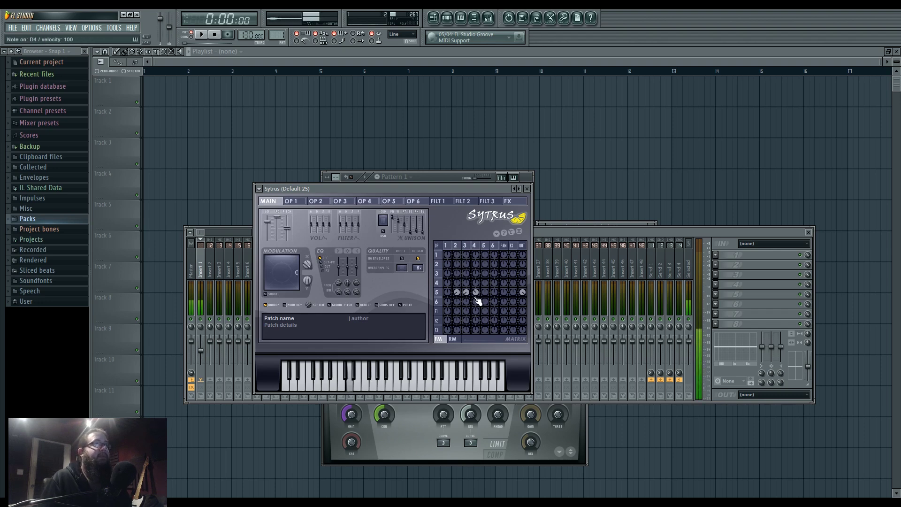
drag(523, 302, 522, 295)
click(442, 304)
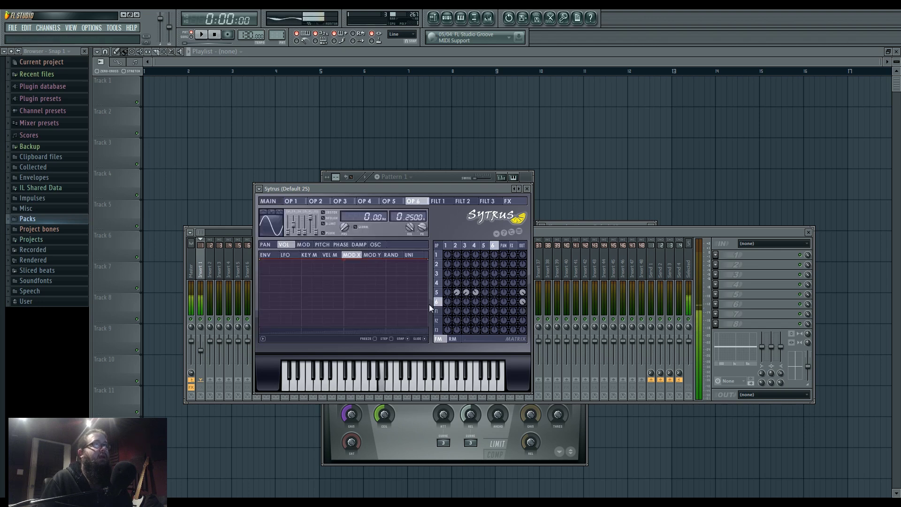
click(268, 201)
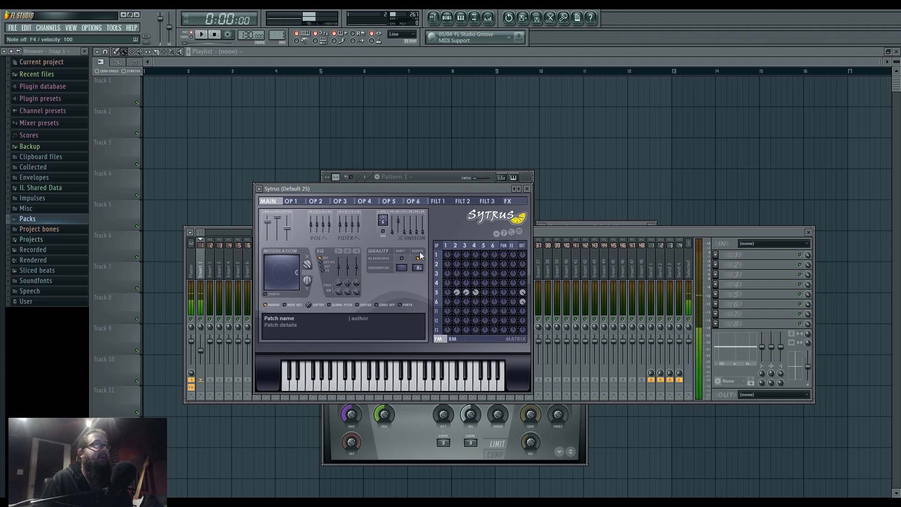
Step: Shape operator 2's volume unison mapping into a rounded arch, with both ends at zero and the middle at full level
click(457, 245)
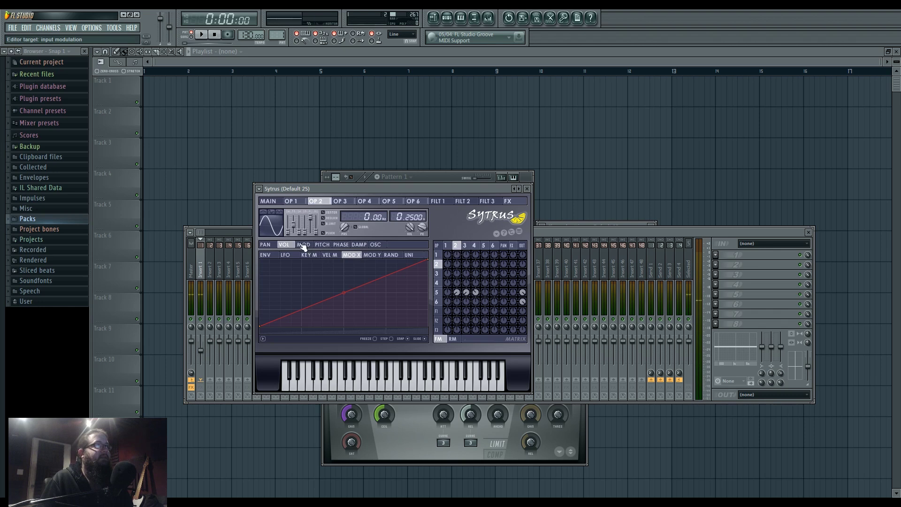
click(409, 255)
drag(424, 262, 415, 387)
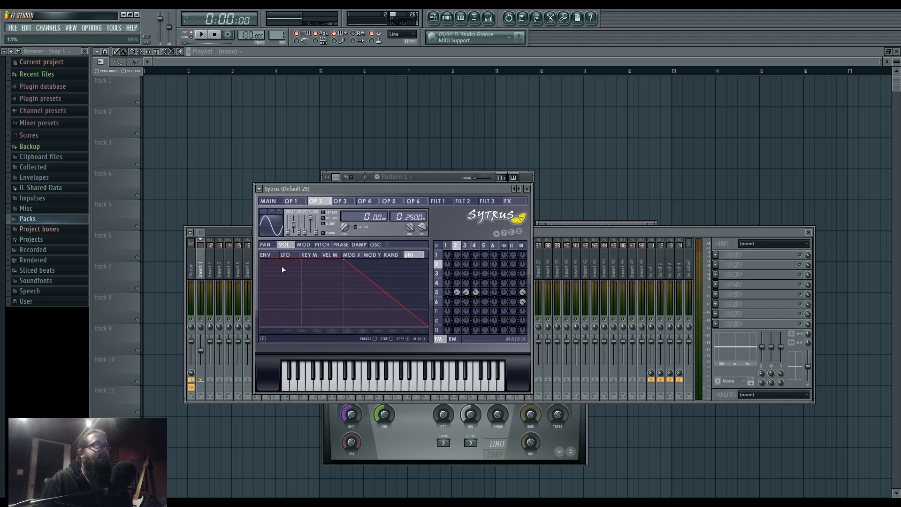
drag(263, 260, 260, 326)
drag(386, 293, 331, 280)
Step: Reshape operator 3's volume unison mapping by editing its middle point and lowering its starting level
click(464, 246)
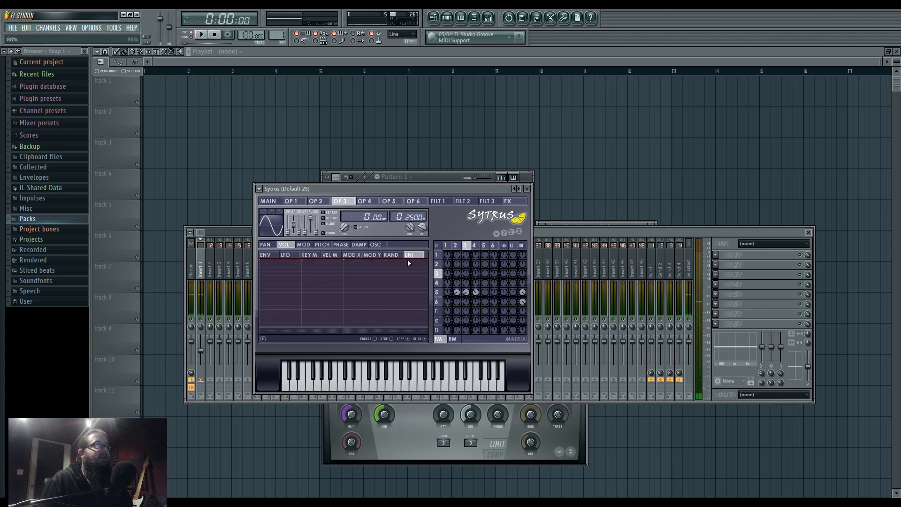
right_click(344, 260)
click(355, 272)
drag(263, 286, 263, 299)
Step: Shape operator 4's volume unison mapping into a V, with a low middle point and a medium level at the end
click(474, 246)
drag(430, 262, 429, 322)
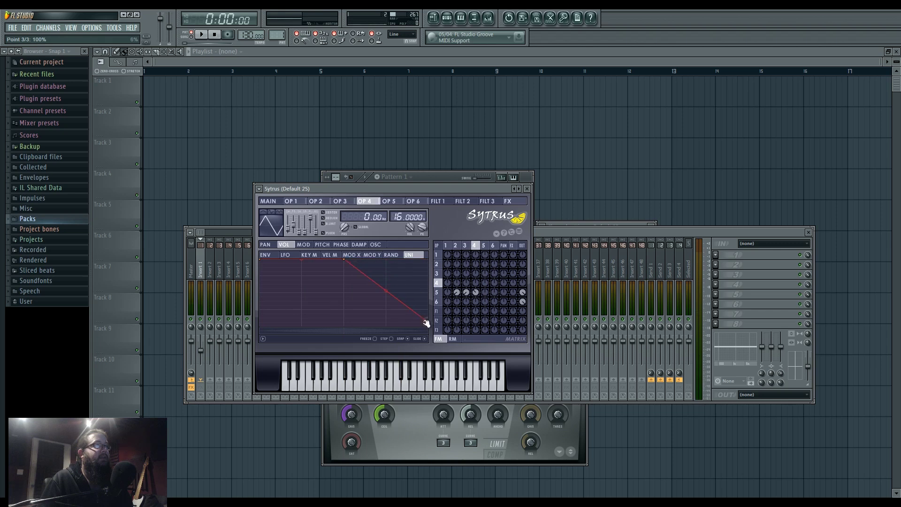
drag(344, 259, 345, 317)
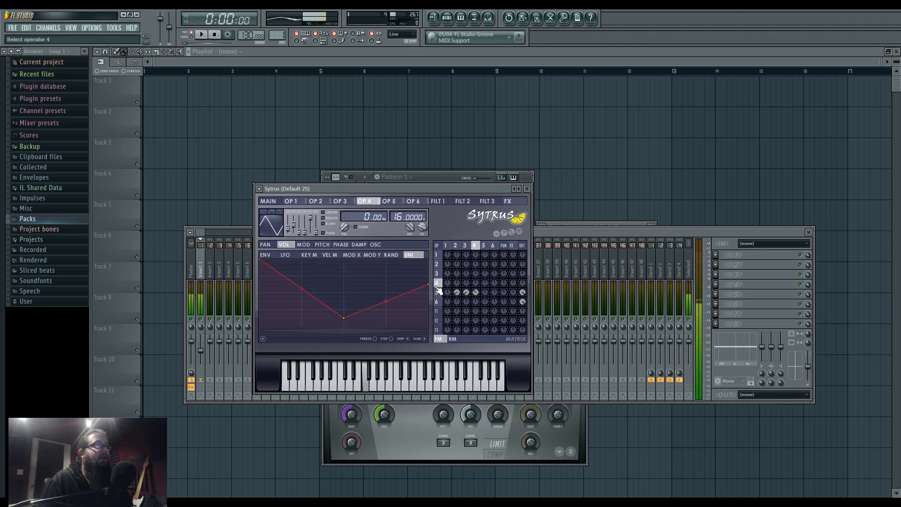
click(268, 201)
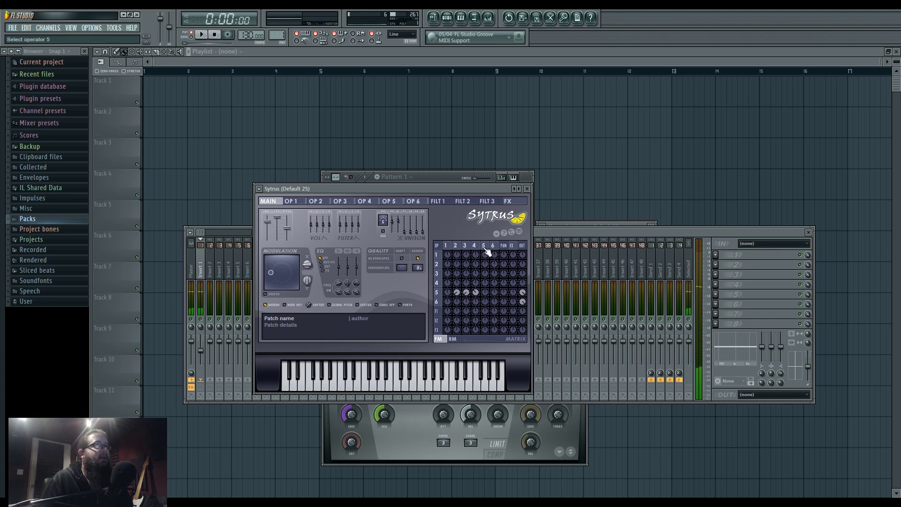
Step: Raise the starting levels of the volume Mod X ramps on operators 2, 3 and 4, and sweep Modulation X to audition them
click(455, 245)
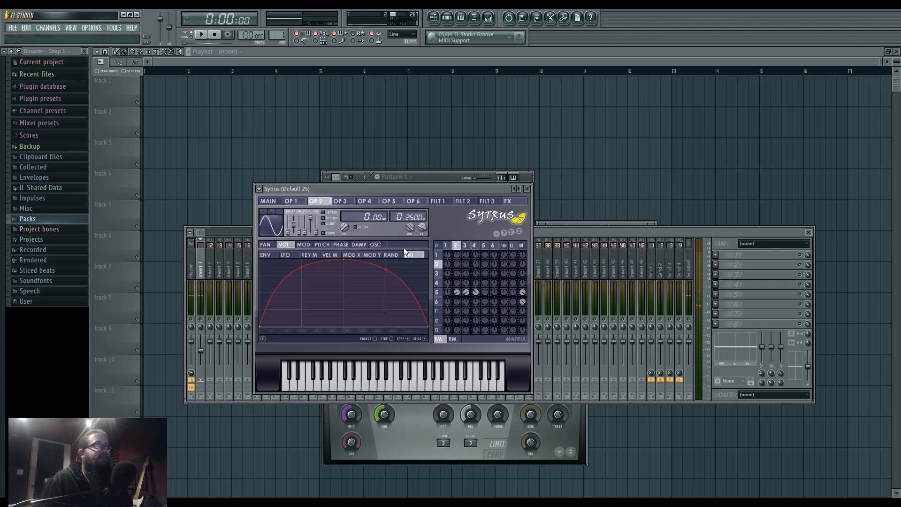
click(350, 256)
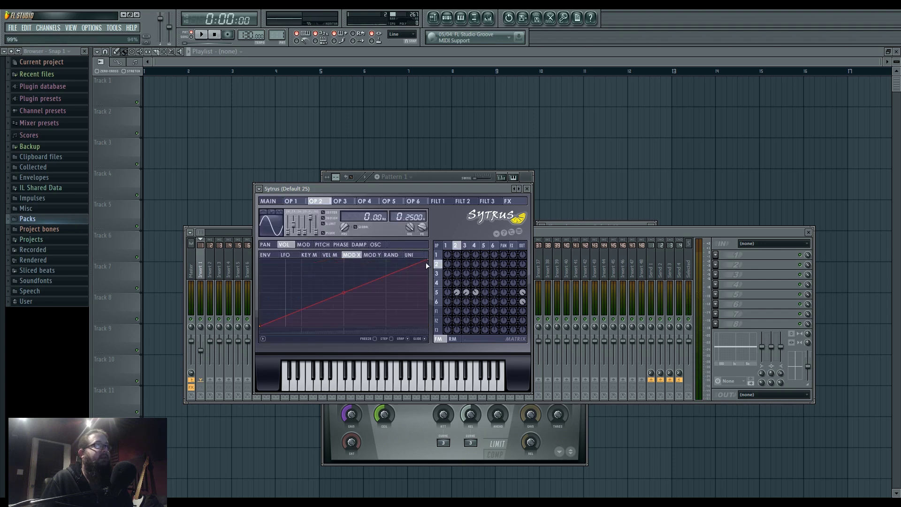
mouse_move(431, 260)
mouse_down()
mouse_move(432, 277)
mouse_move(431, 248)
mouse_up()
drag(260, 326, 262, 315)
click(473, 246)
click(466, 246)
click(475, 246)
click(270, 201)
mouse_move(266, 272)
mouse_down()
mouse_move(293, 272)
mouse_move(275, 272)
mouse_up()
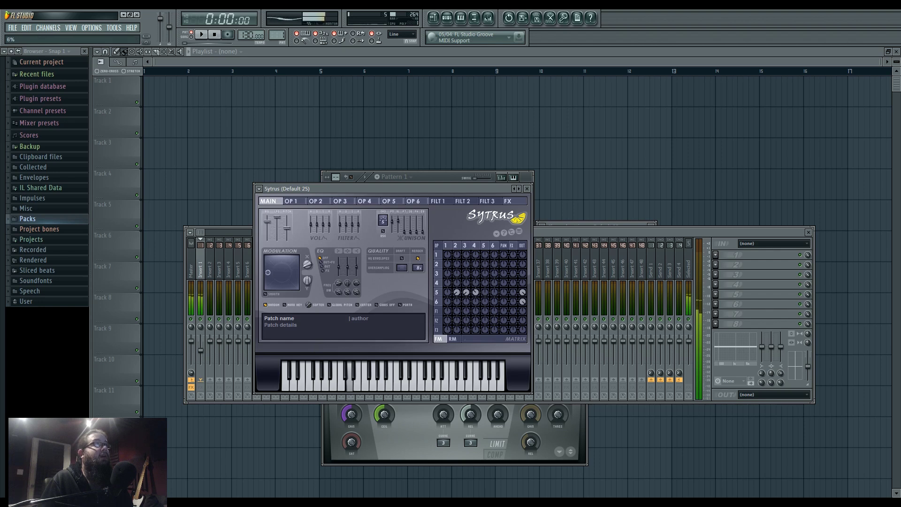
Step: Try a frequency ratio of 6.0000 on operator 5 and sweep Modulation X to audition it
click(446, 245)
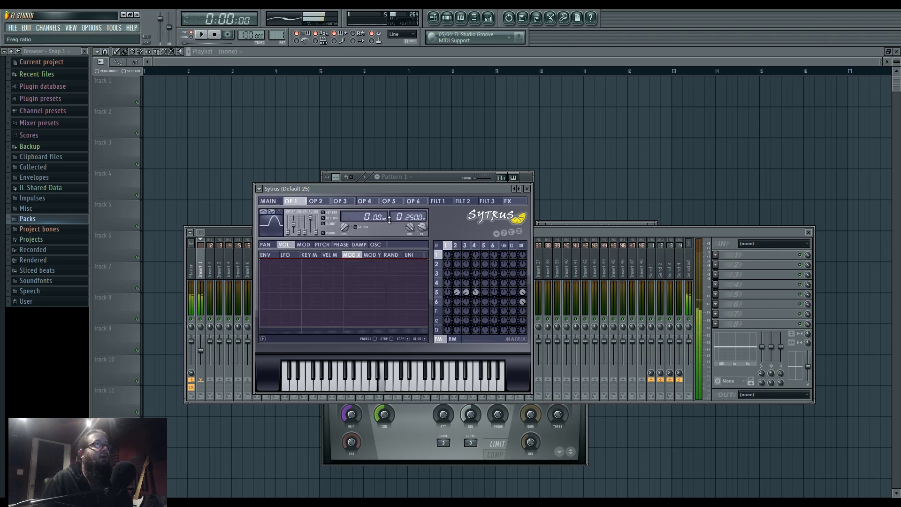
click(483, 245)
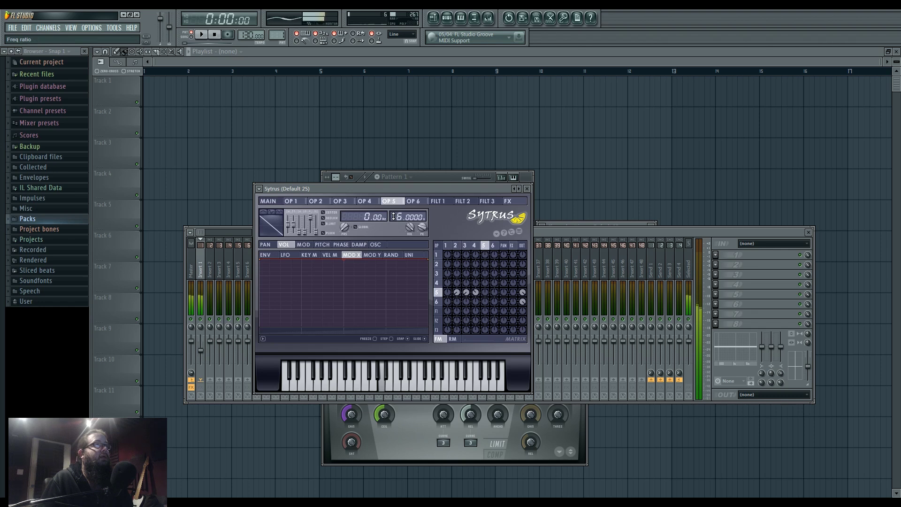
click(268, 201)
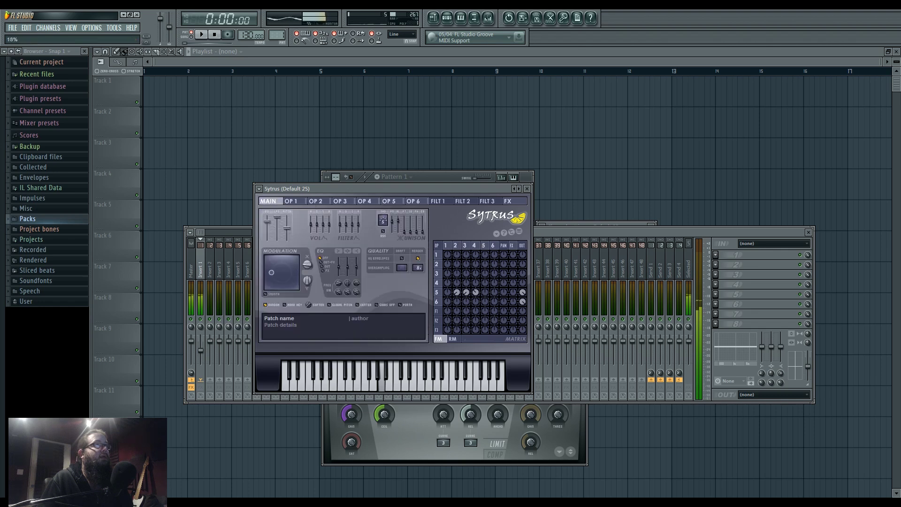
drag(271, 272, 291, 272)
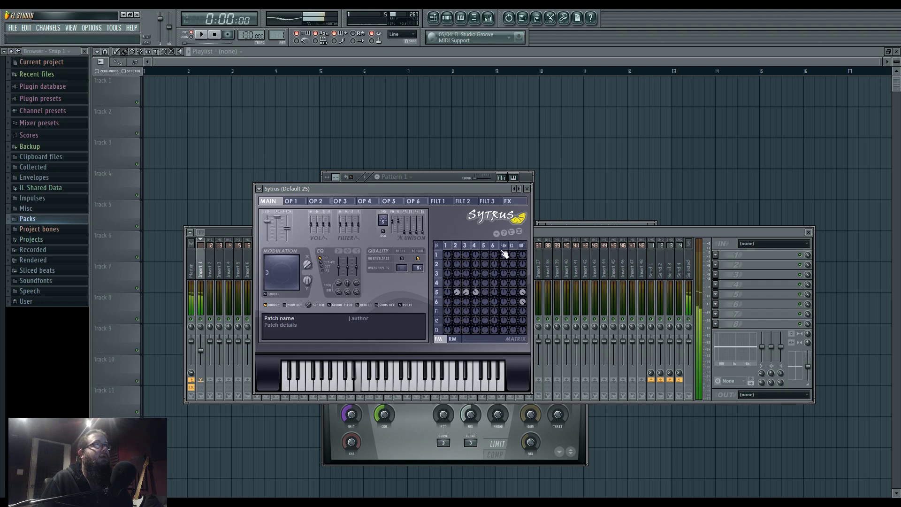
Step: Set operator 5's frequency ratio to 5.0000 and adjust Modulation X to hear the change
click(365, 201)
click(391, 201)
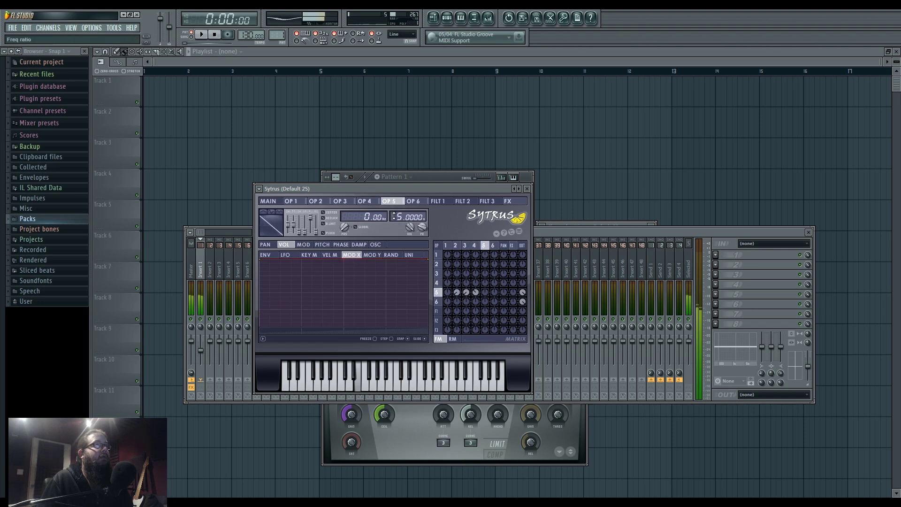
click(269, 201)
mouse_move(307, 265)
mouse_down()
mouse_move(308, 281)
mouse_move(308, 268)
mouse_up()
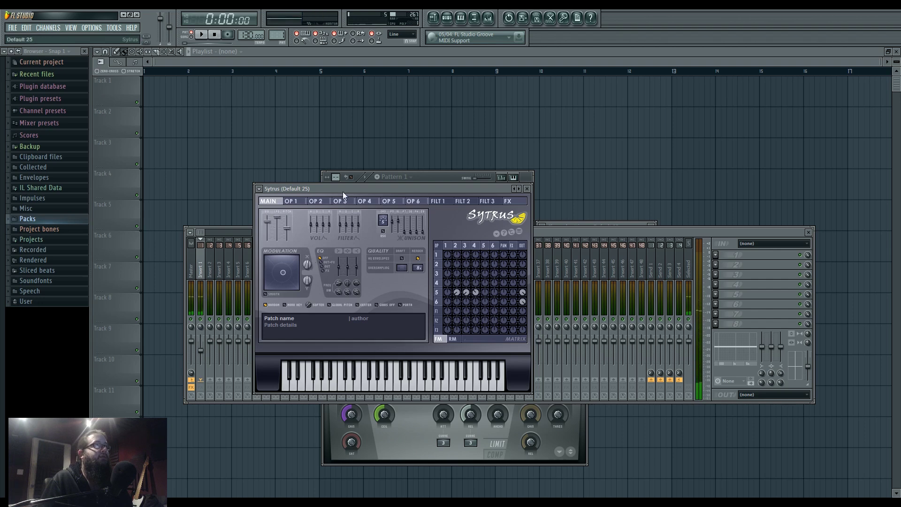
Step: Play several notes to audition the patch and adjust operator 6's output level
drag(342, 190, 342, 179)
key(n)
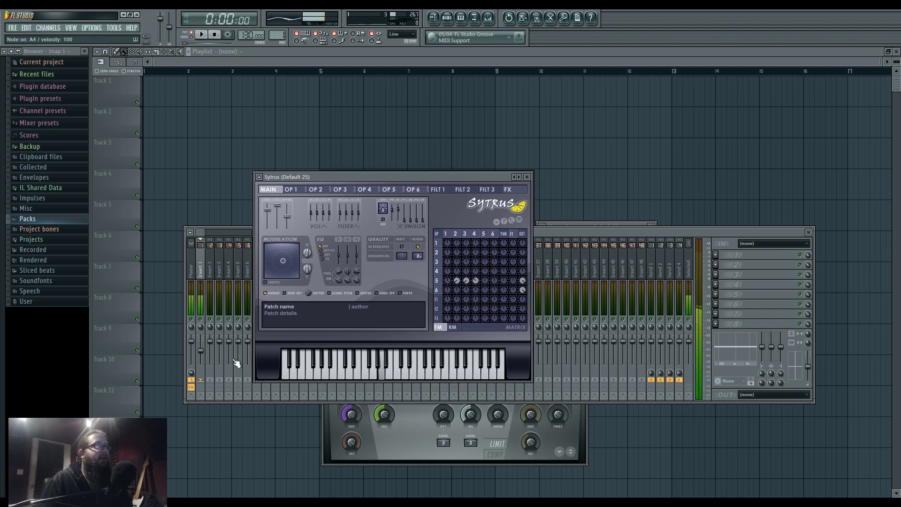
key(t)
key(v)
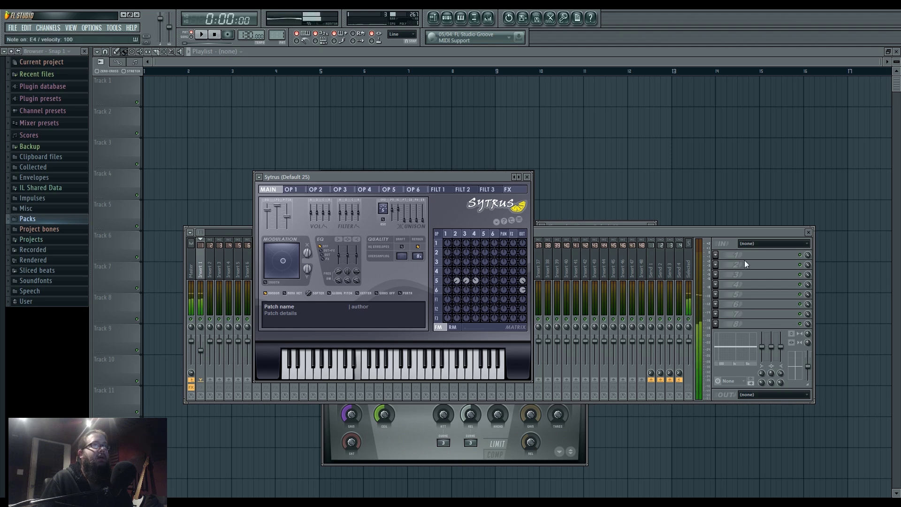
click(436, 290)
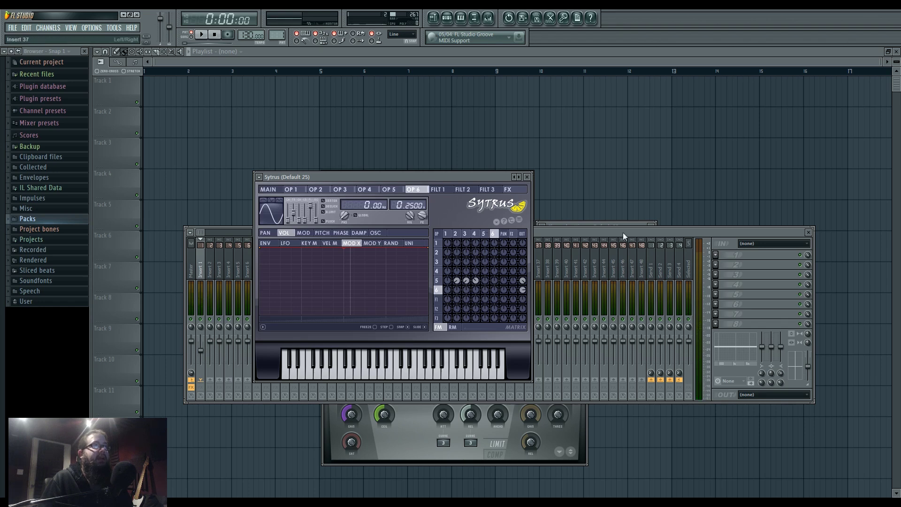
key(v)
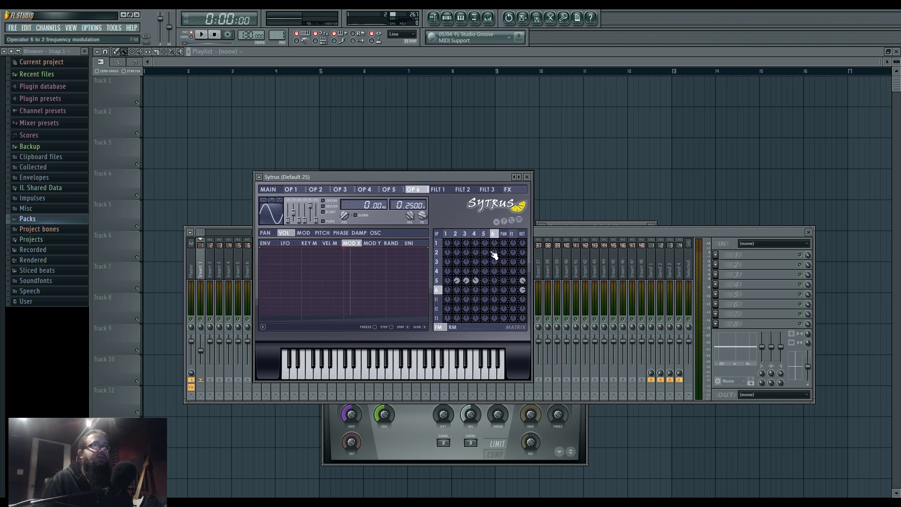
key(v)
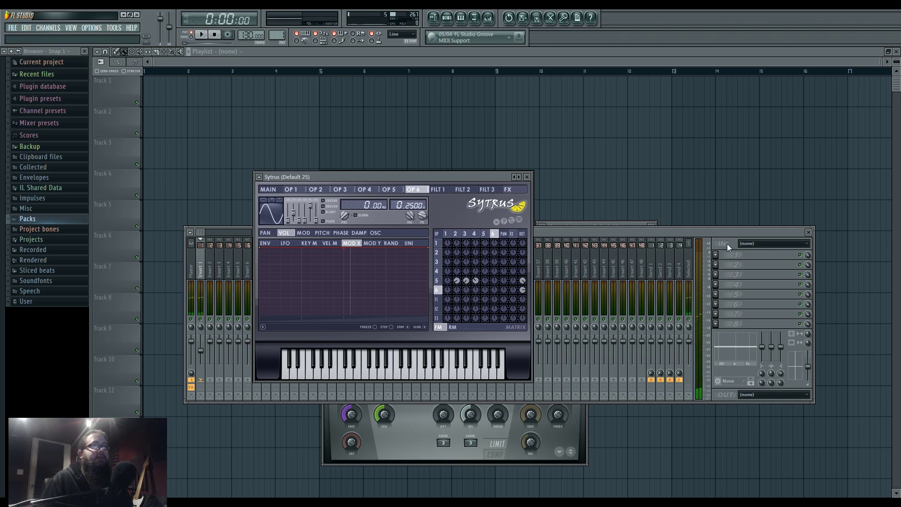
Step: Load Fruity WaveShaper on mixer Insert 1 and shape its curve with a vertical jump between two bowed segments
click(715, 254)
mouse_move(728, 265)
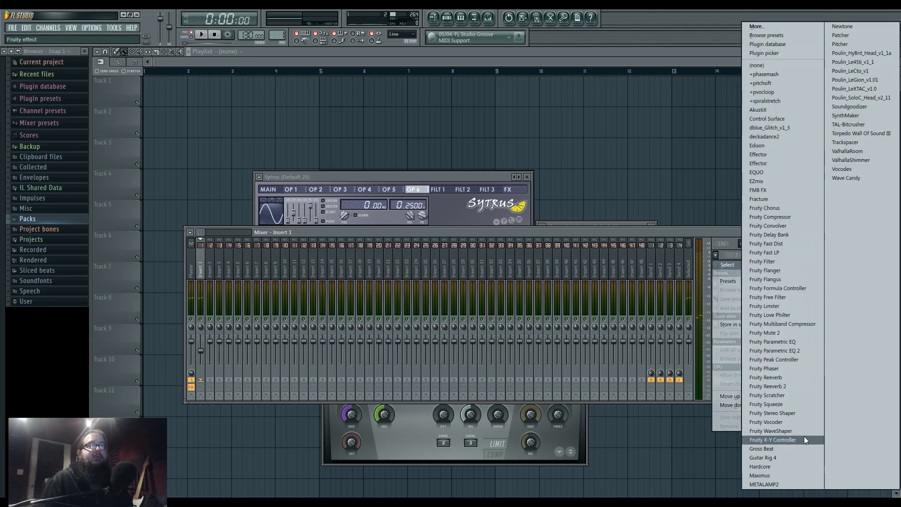
click(775, 431)
drag(297, 177, 297, 145)
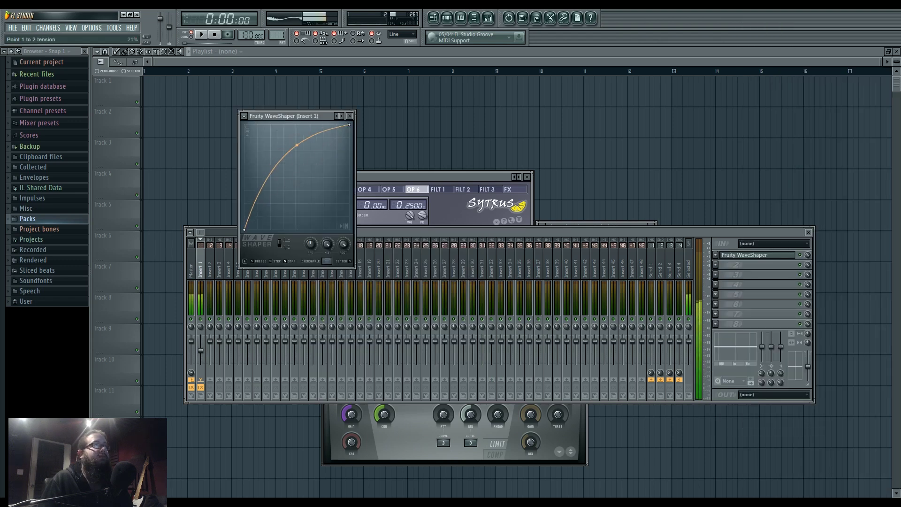
right_click(277, 190)
right_click(282, 178)
drag(281, 178, 267, 156)
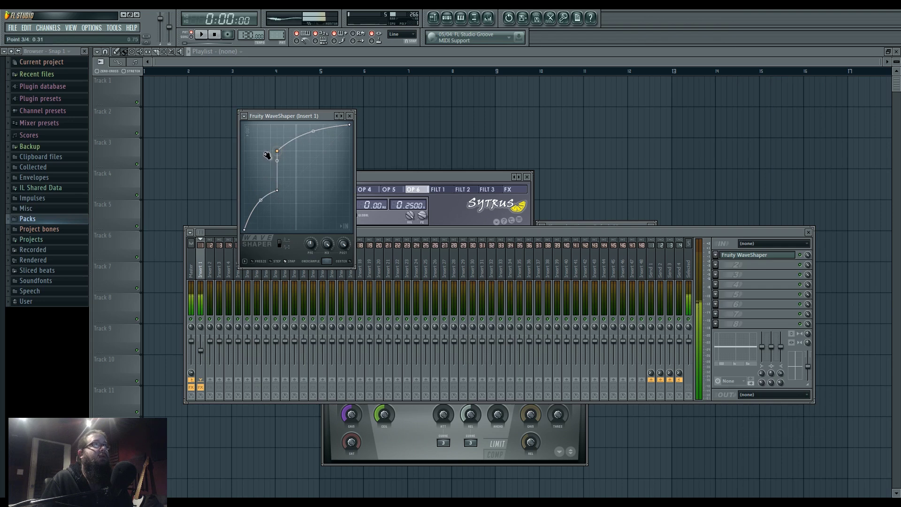
Step: Lower the volume fader of mixer Insert 1 slightly to compensate for the added distortion
click(439, 183)
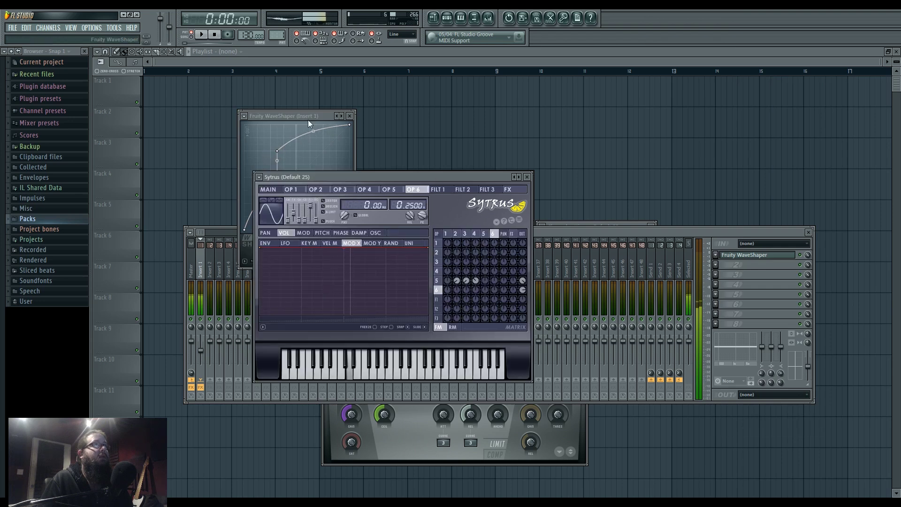
click(310, 245)
click(204, 351)
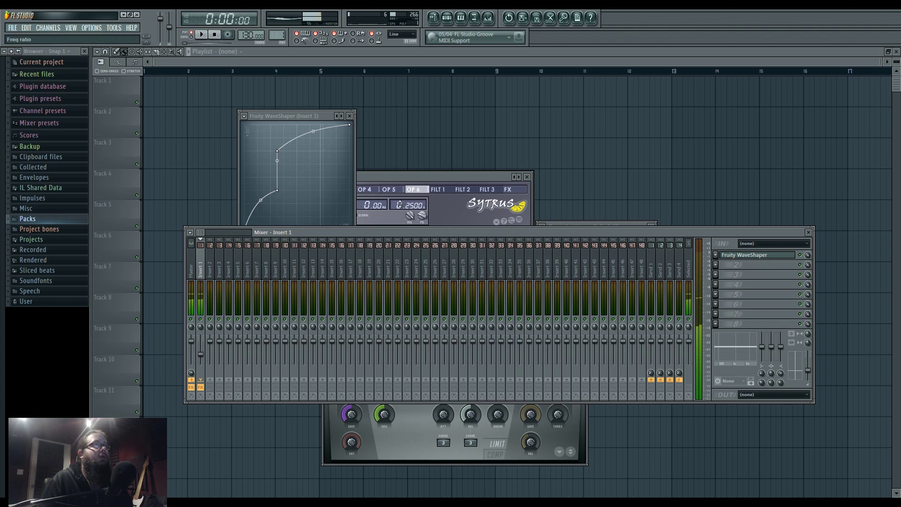
Step: Audition the distorted patch with Modulation X and readjust operator 6's output level
click(286, 205)
click(280, 190)
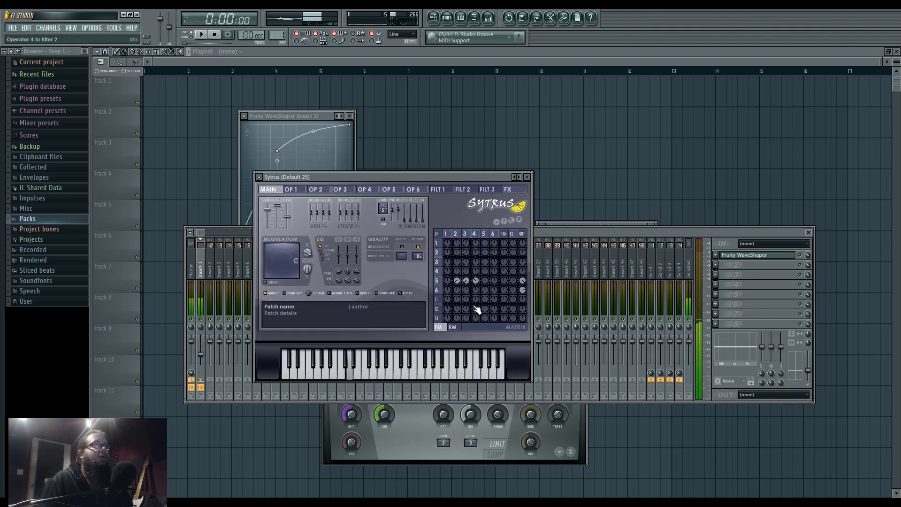
click(437, 289)
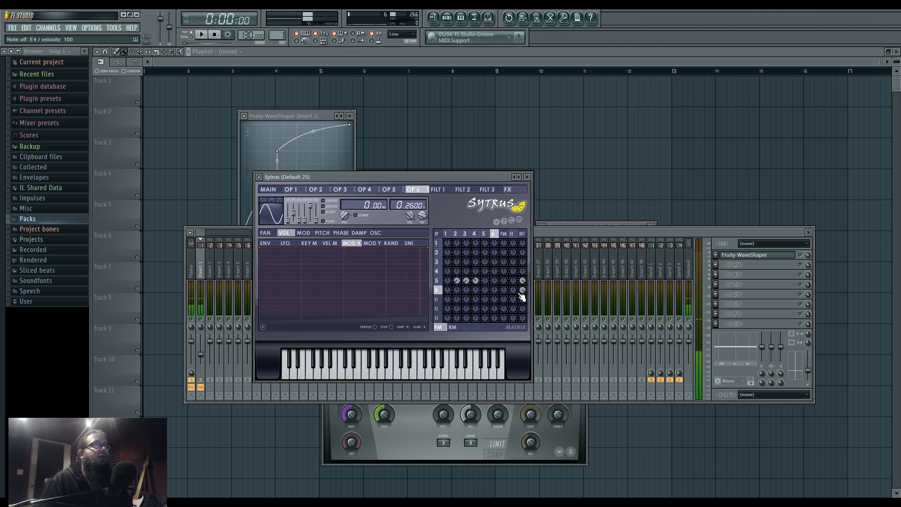
drag(522, 291, 522, 297)
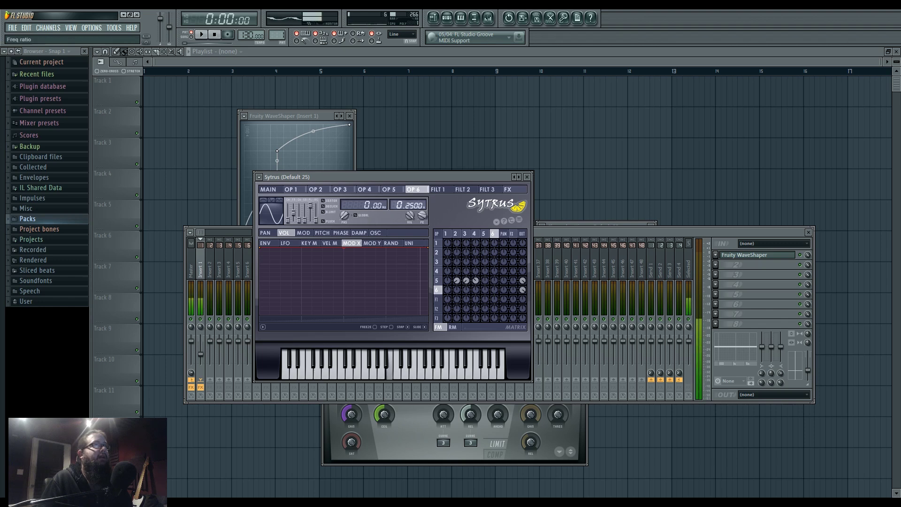
Step: Detune the modulators by setting operator 3's frequency ratio to 0.2600 and operator 4's to 16.0100
click(456, 234)
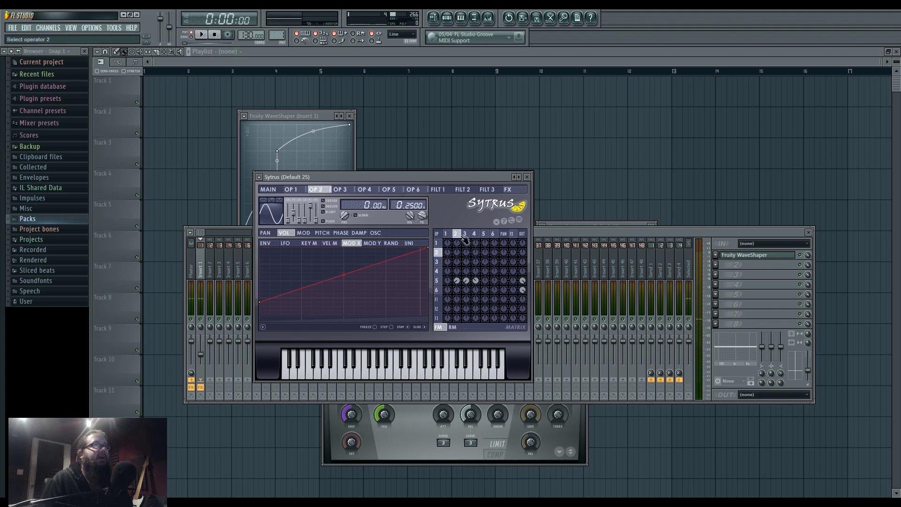
click(464, 234)
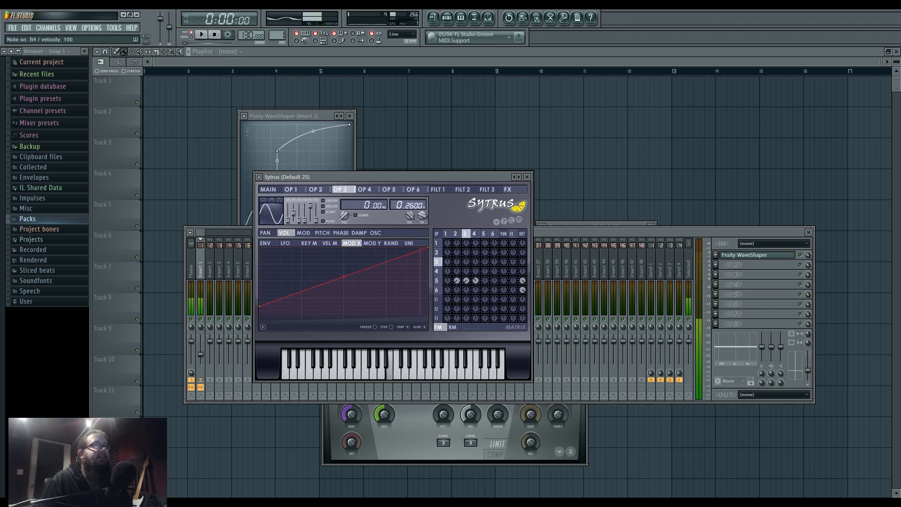
click(474, 234)
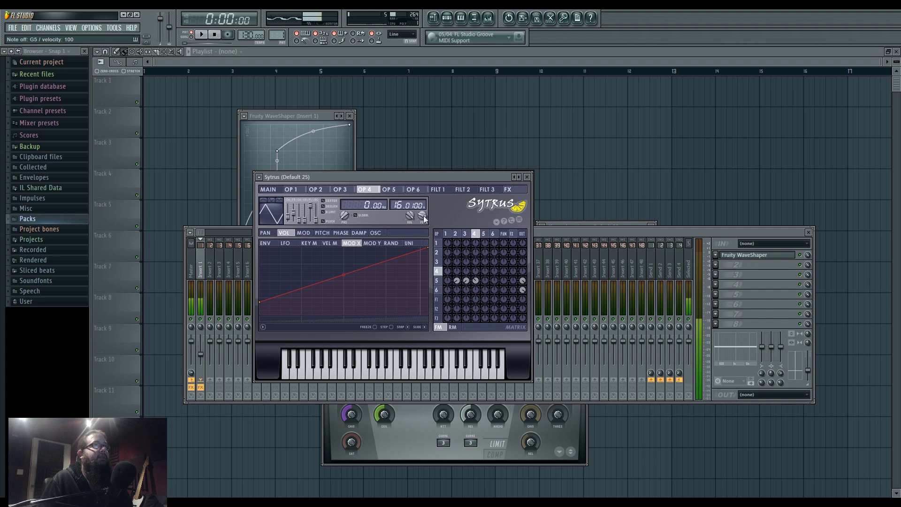
click(455, 233)
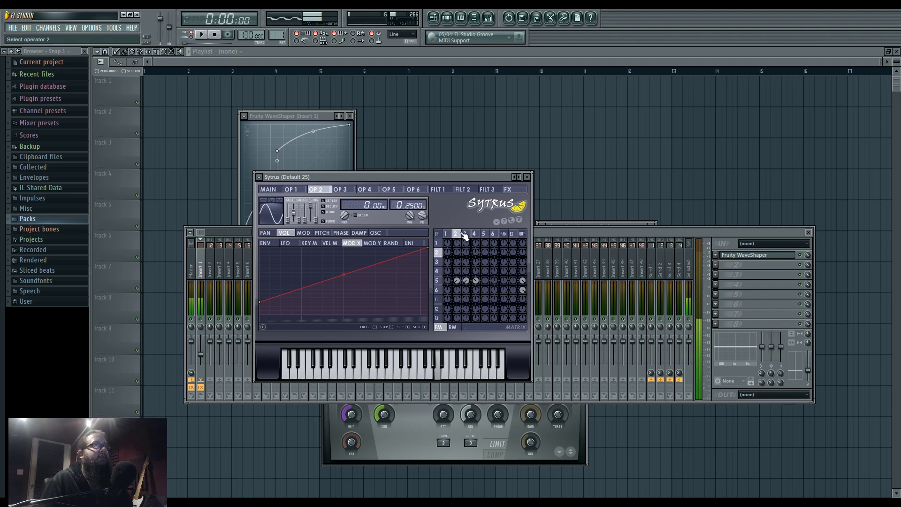
Step: Set operator 5's frequency ratio to 2.0000, sweeping Modulation X to audition the change
click(268, 190)
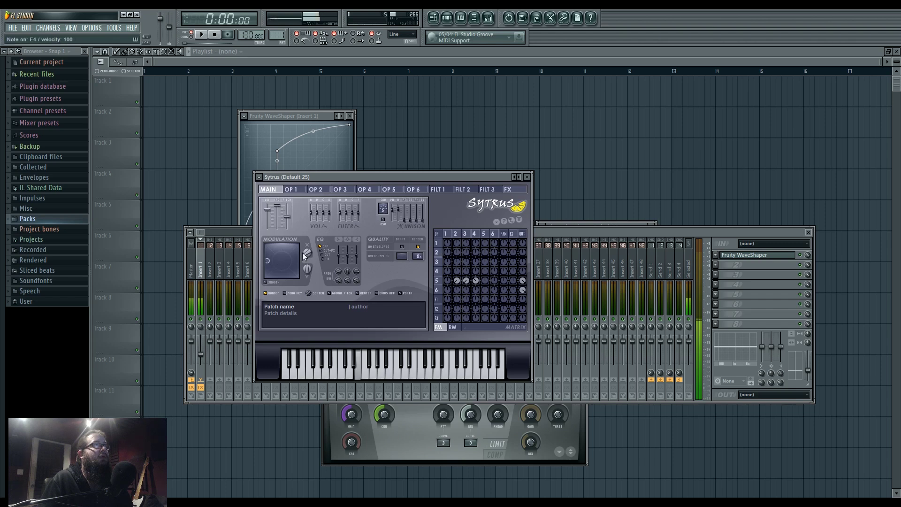
mouse_move(308, 256)
mouse_down()
mouse_move(308, 237)
mouse_move(307, 262)
mouse_up()
click(483, 233)
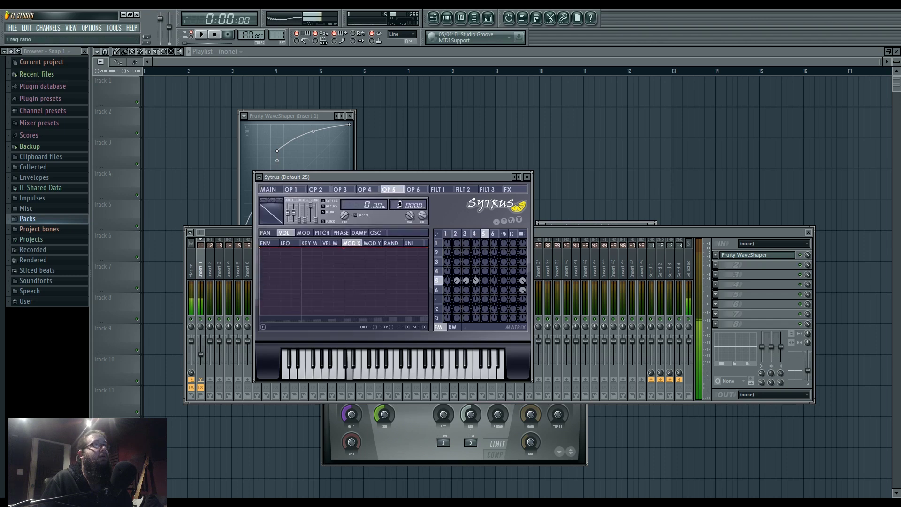
click(270, 189)
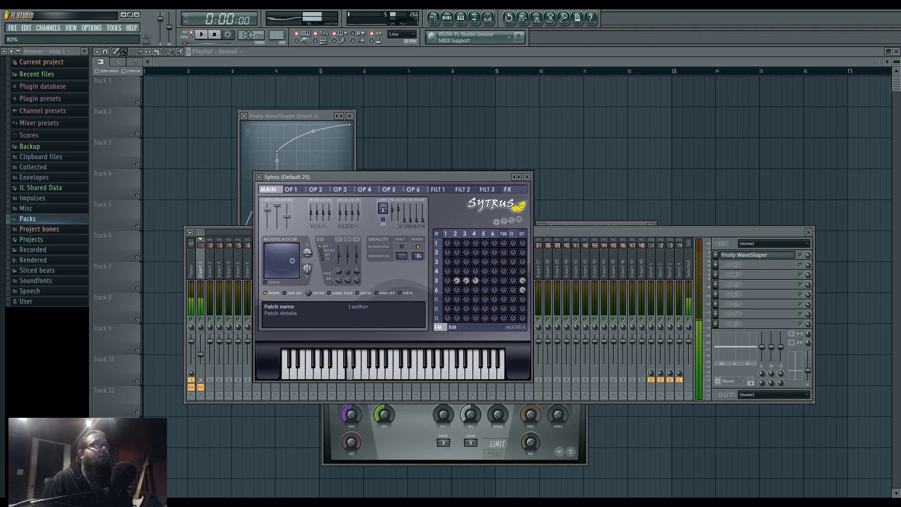
drag(307, 253, 307, 214)
click(484, 233)
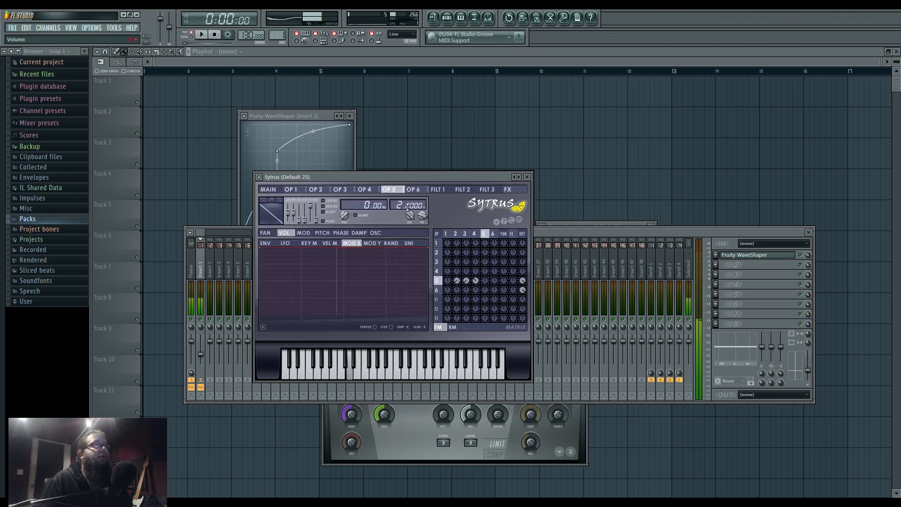
click(272, 189)
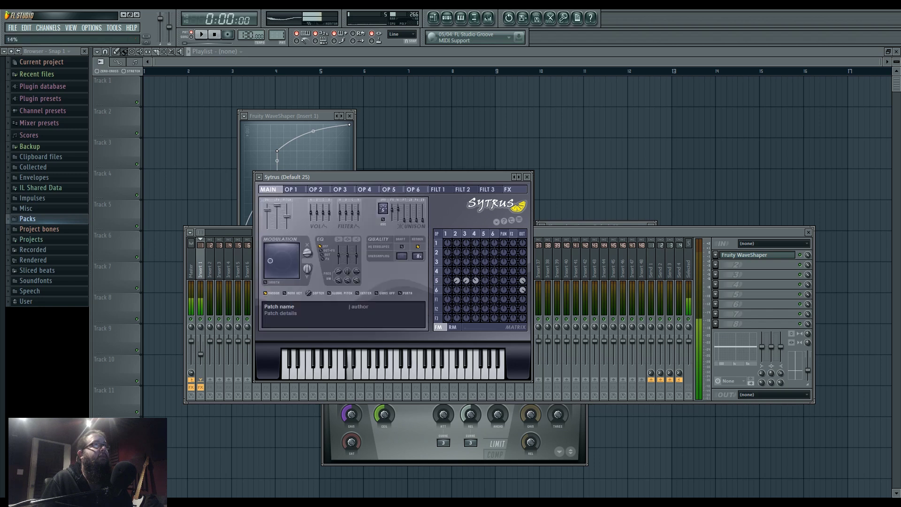
mouse_move(308, 253)
mouse_down()
mouse_move(308, 224)
mouse_move(307, 254)
mouse_up()
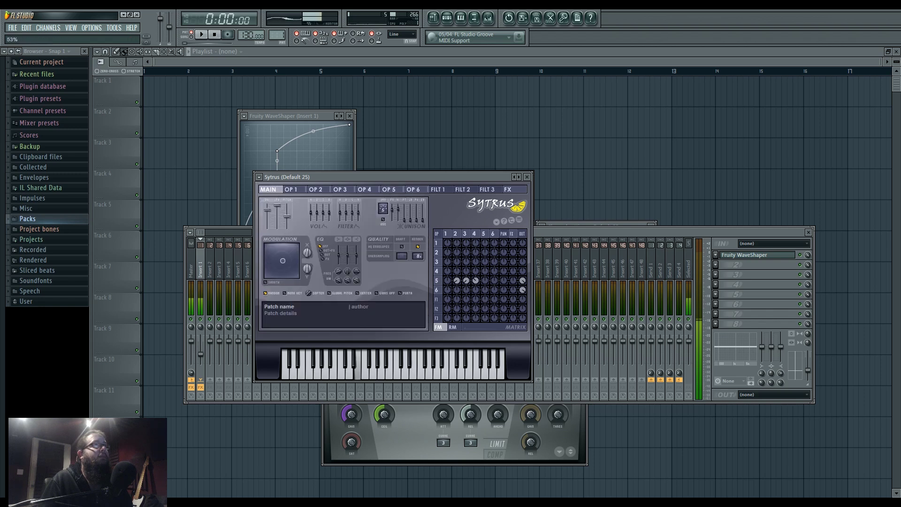
Step: Set operator 4's frequency ratio to 16.0200 and readjust its modulation amount on operator 5
click(475, 233)
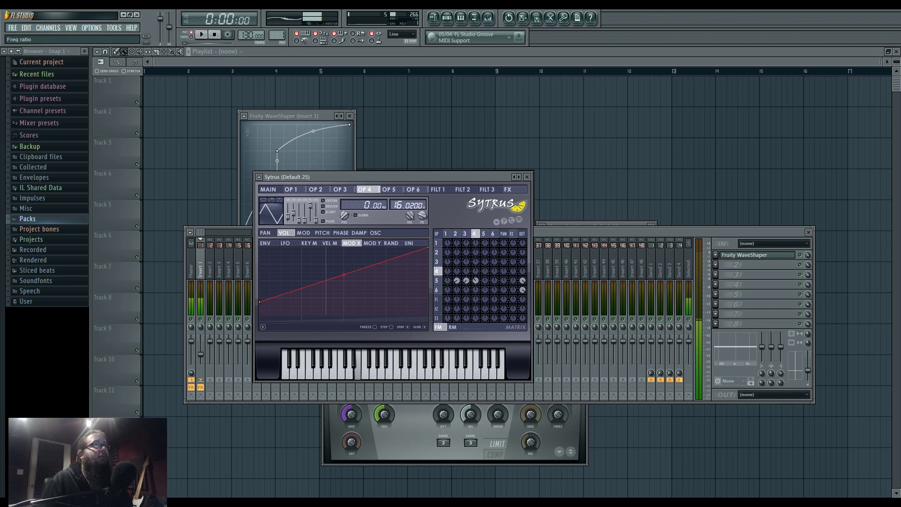
drag(413, 205, 413, 204)
drag(476, 281, 476, 287)
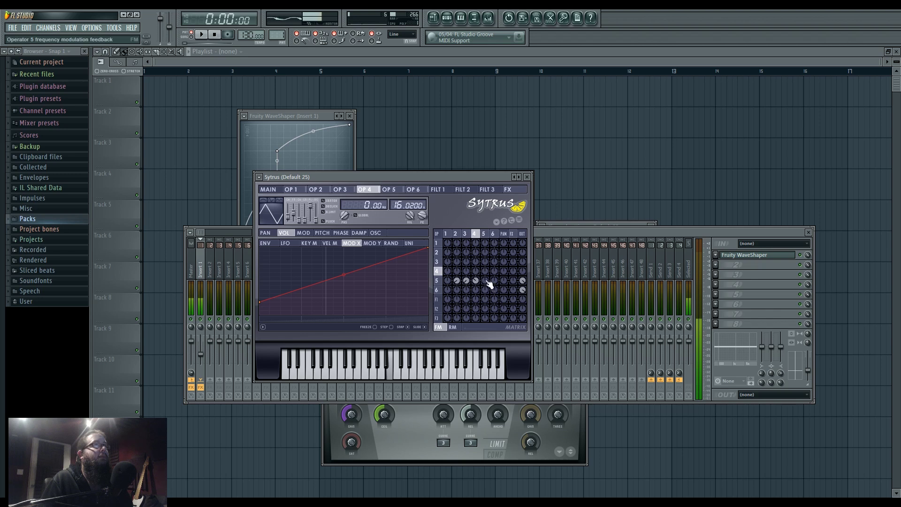
Step: Try extra FM and feedback routings in the matrix, keep feedback on operator 3, and sweep Modulation X to audition it
drag(485, 289, 485, 278)
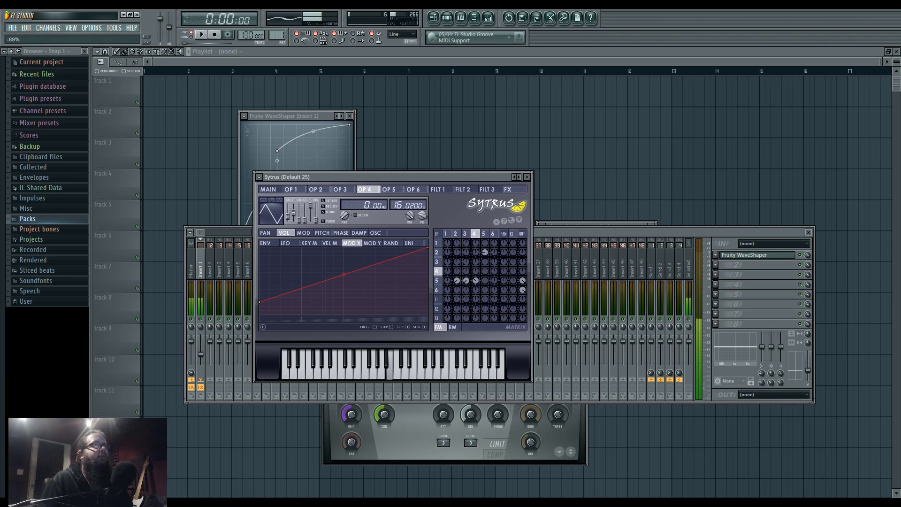
drag(475, 271, 476, 274)
drag(447, 243, 448, 263)
alt+click(449, 244)
click(269, 190)
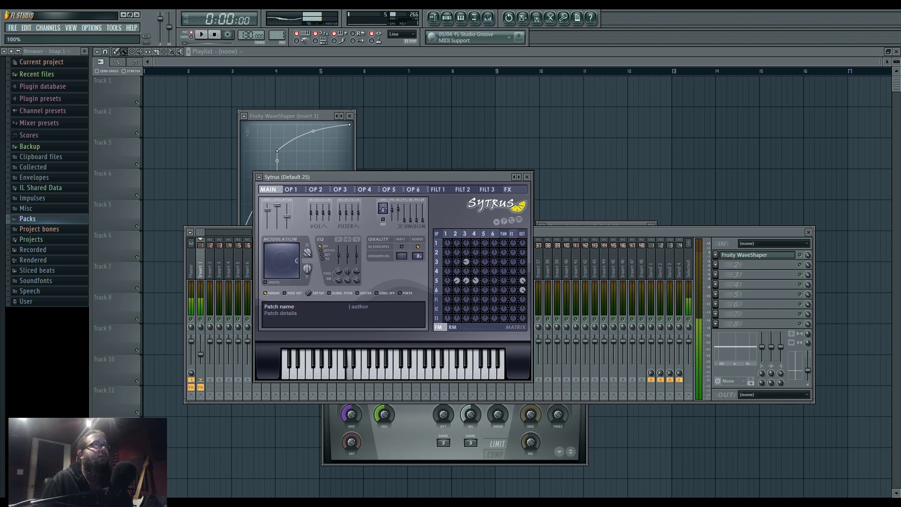
drag(307, 253, 307, 245)
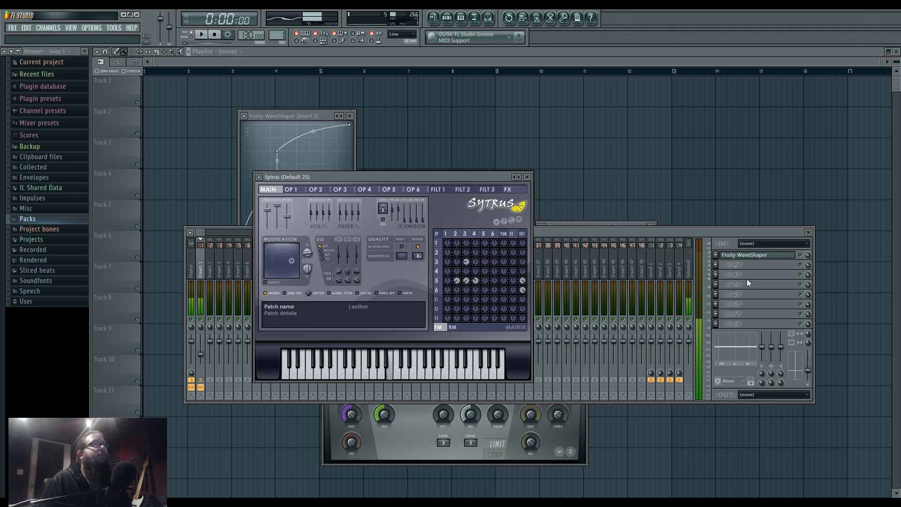
Step: Open the piano roll of the Default 25 channel, add a one-bar E4 note at bar 1, and play it
click(447, 18)
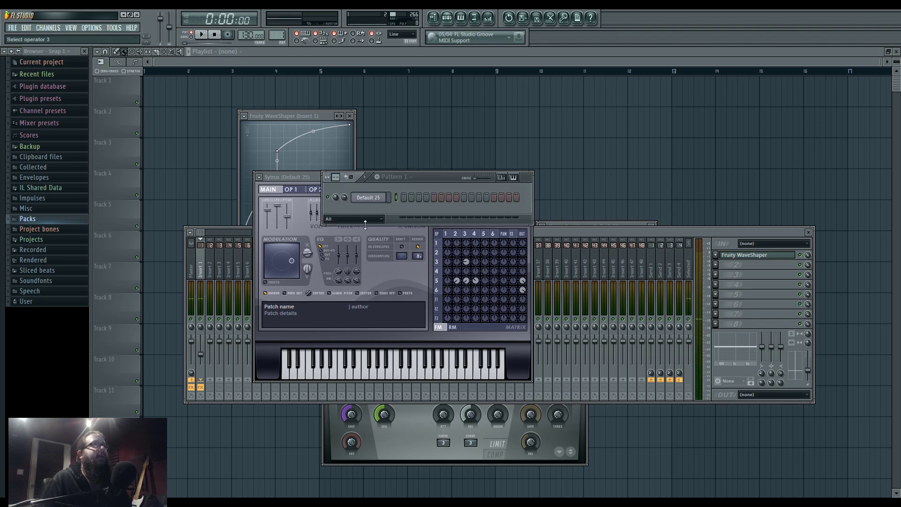
right_click(385, 203)
click(400, 198)
scroll(269, 248, down, 5)
click(122, 338)
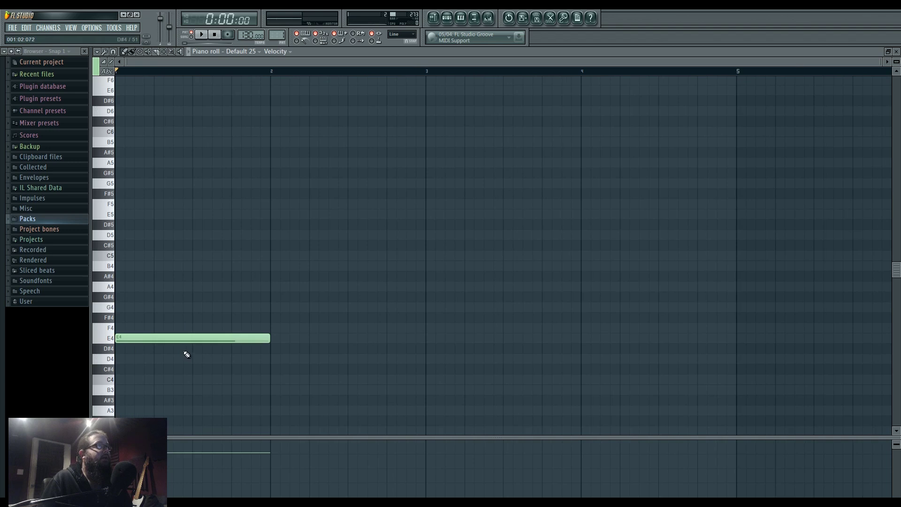
key(space)
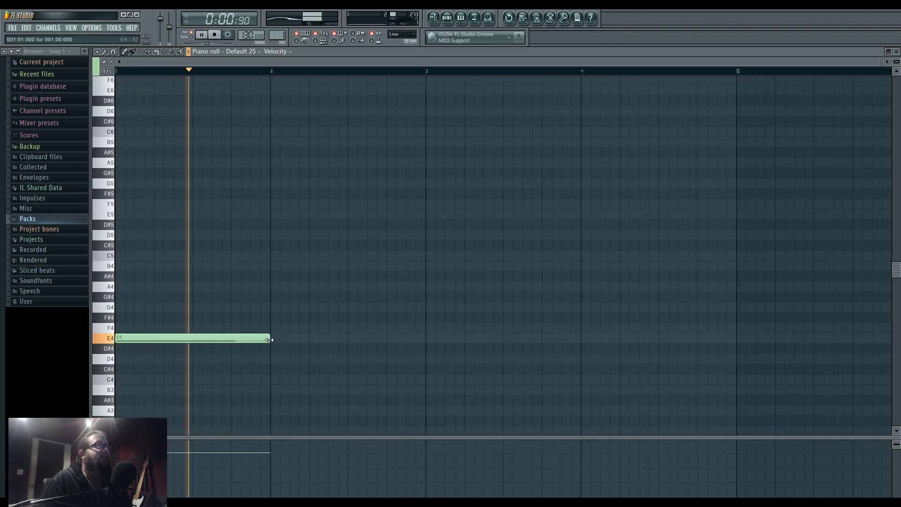
Step: Stop playback, raise the note to E6, and make it one bar long
drag(270, 339, 348, 340)
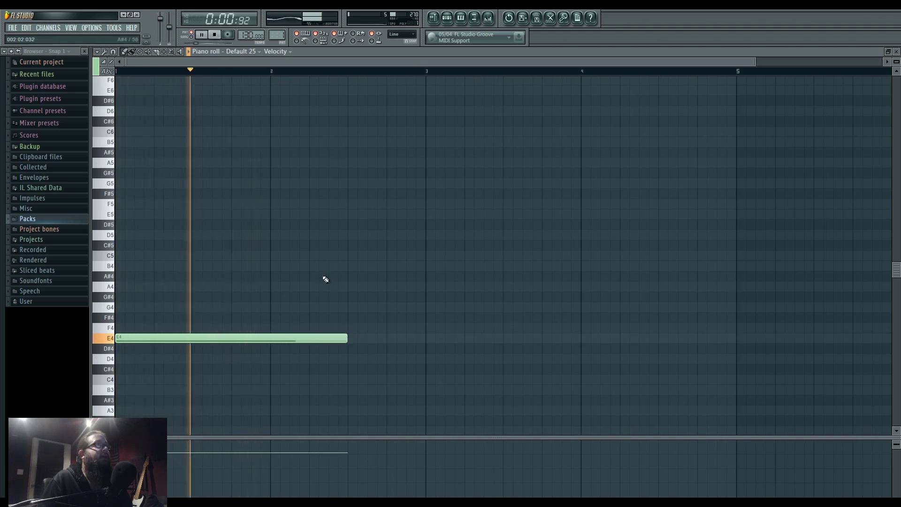
key(space)
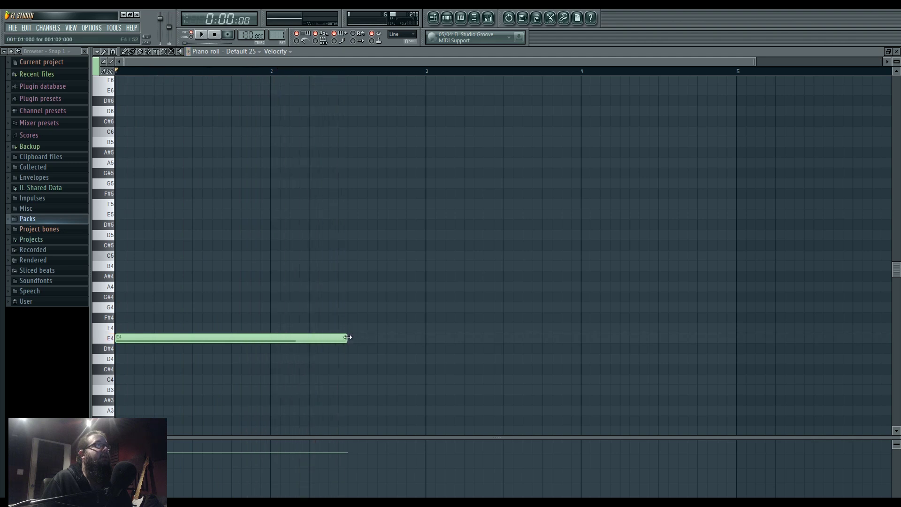
drag(278, 338, 218, 216)
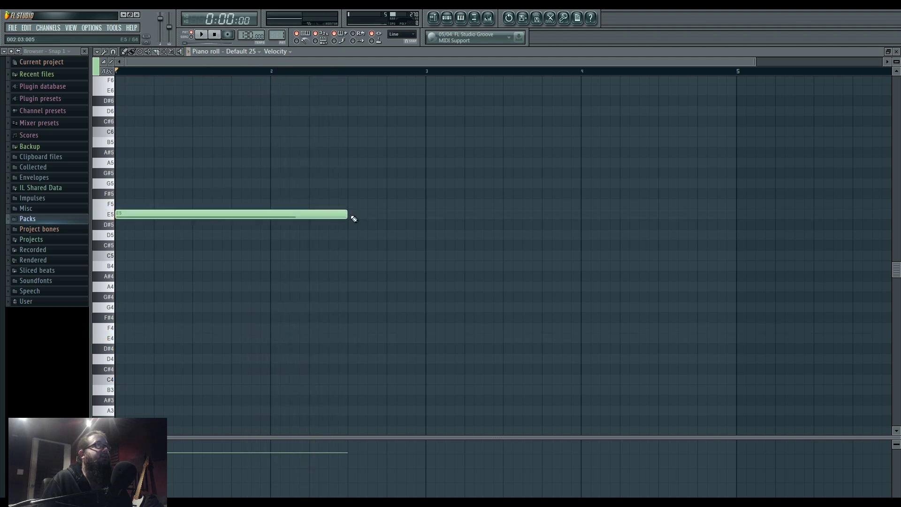
drag(347, 215, 218, 97)
scroll(113, 78, up, 5)
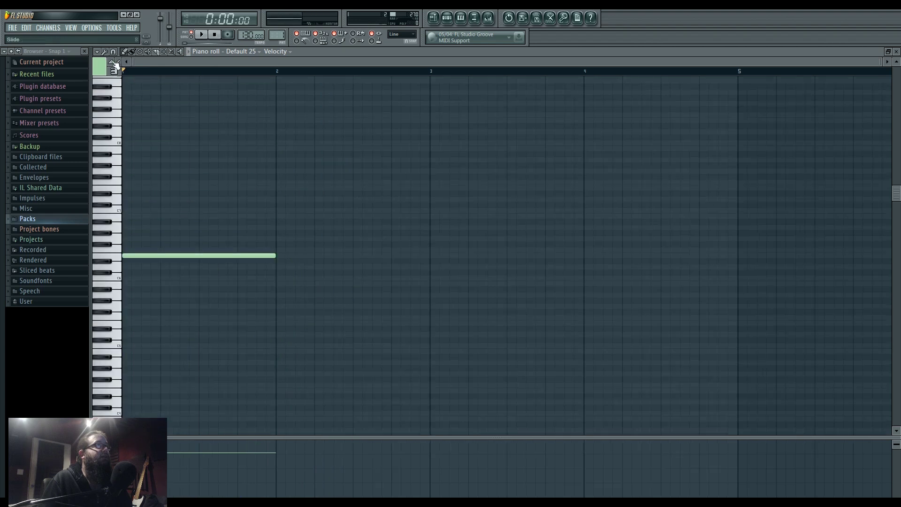
Step: Add a short E4 slide note at the start of bar 1 and play the pattern
scroll(132, 381, down, 2)
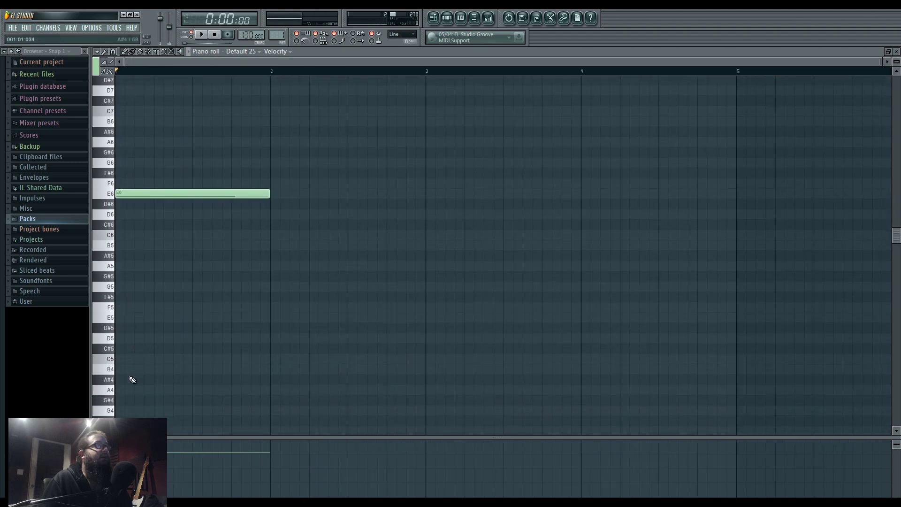
scroll(132, 417, down, 1)
click(141, 412)
drag(267, 411, 132, 412)
key(space)
Step: Add short C5 and D#4 slide notes across bar 1 and extend the E6 note to two bars
click(169, 328)
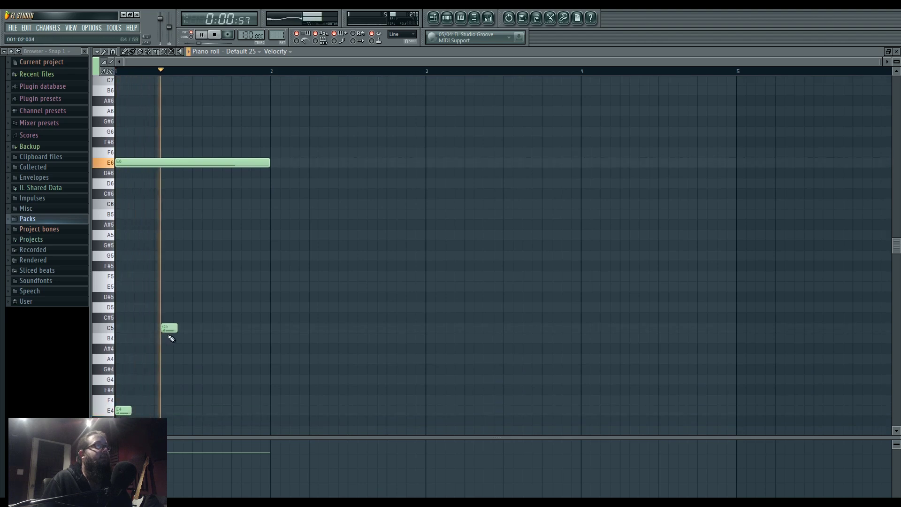
drag(177, 328, 192, 329)
click(212, 419)
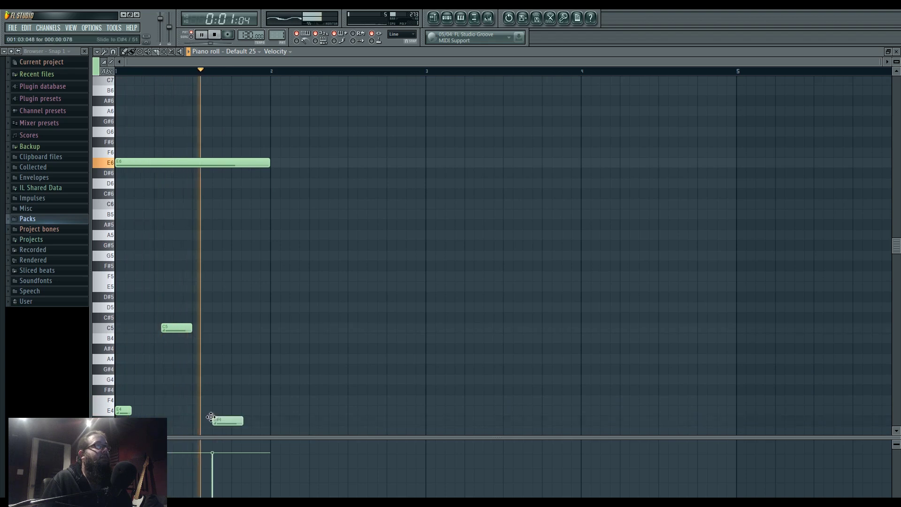
scroll(211, 416, down, 2)
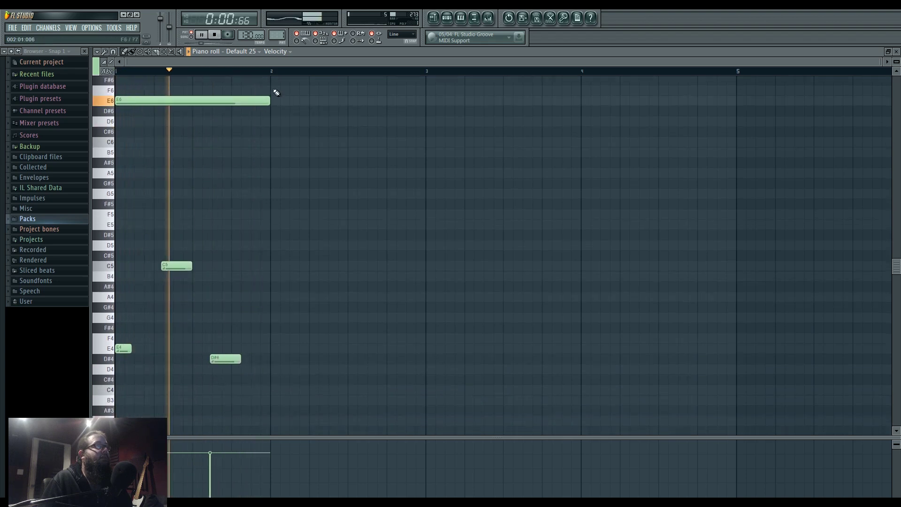
drag(270, 101, 424, 115)
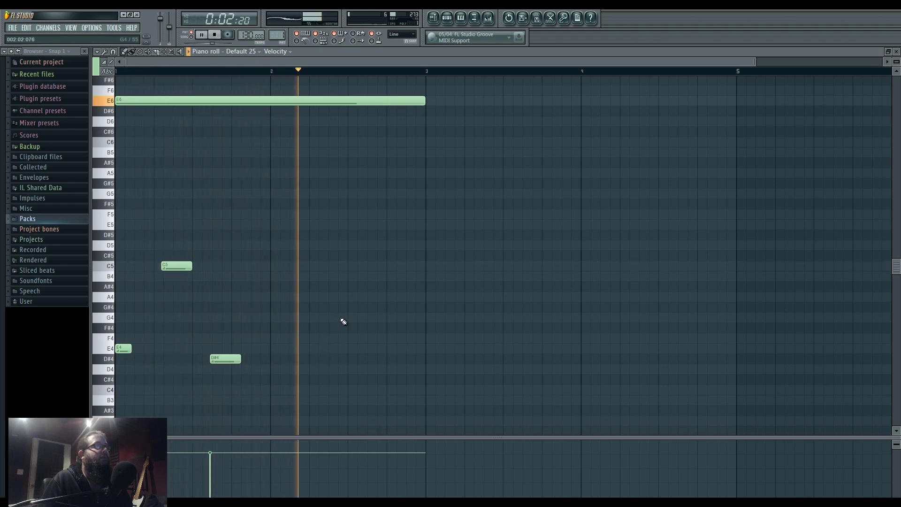
Step: Add a short G4 slide note in bar 2, shifted slightly earlier, and a two-bar E4 note from bar 3
click(359, 317)
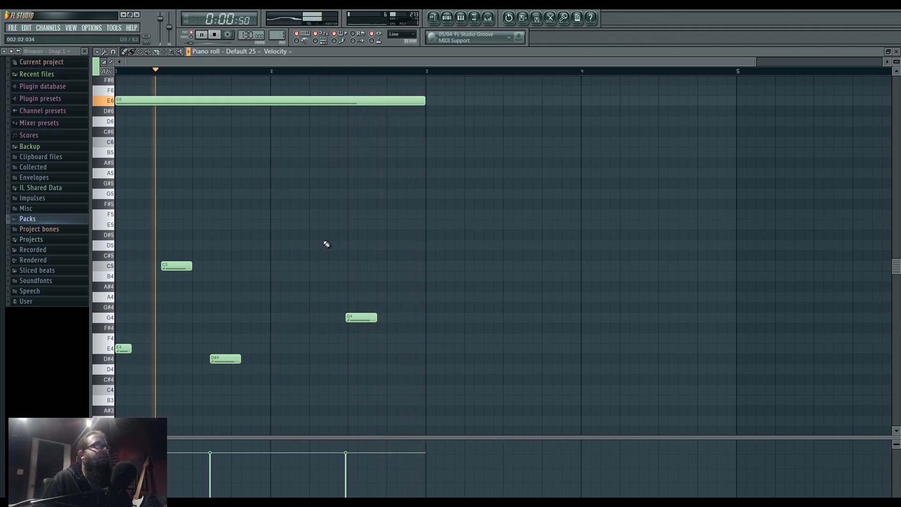
scroll(327, 245, up, 1)
click(427, 379)
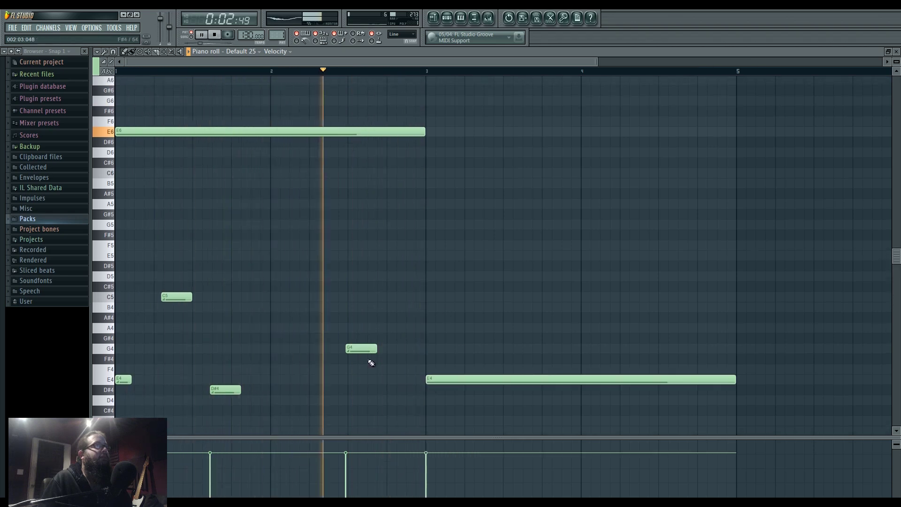
drag(361, 349, 342, 349)
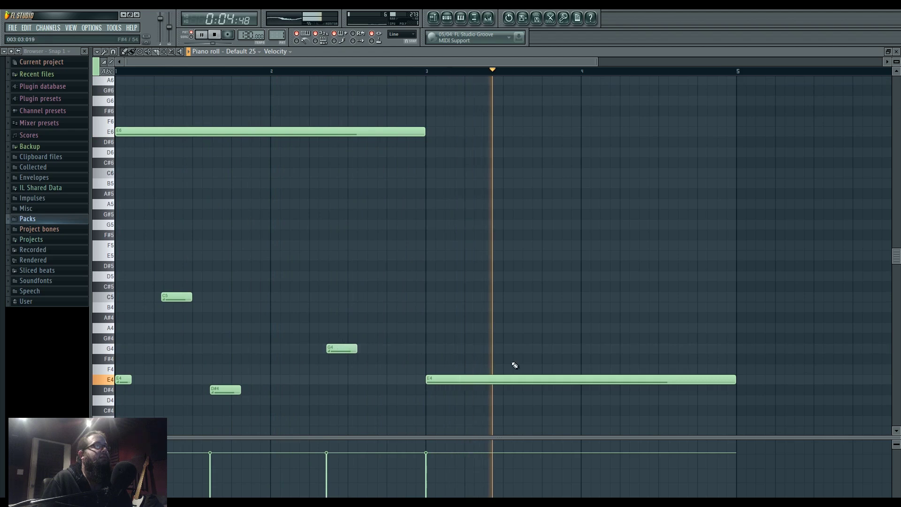
Step: Add a short F4 slide note late in bar 3 and another in bar 4, moved to a pitch below C4
click(559, 369)
click(663, 421)
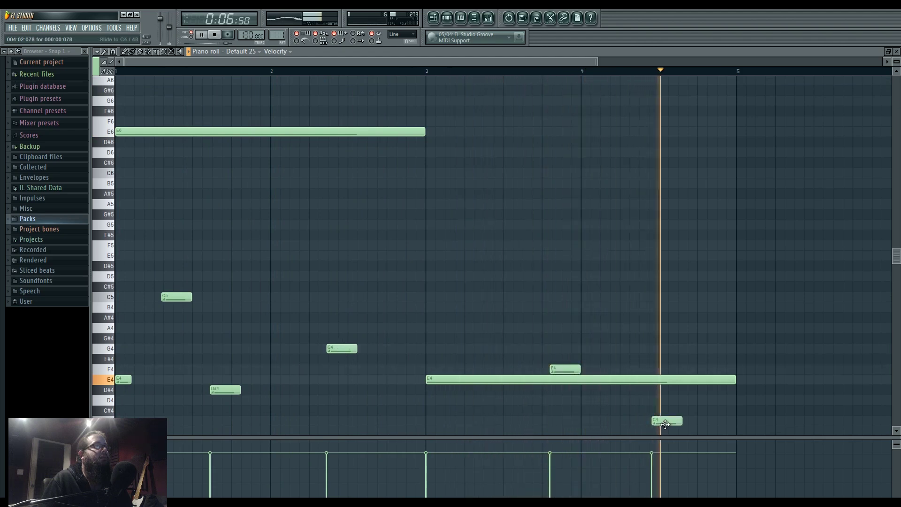
scroll(665, 424, down, 3)
drag(659, 328, 667, 381)
Step: Place Pattern 1 at the start of Track 1 in the playlist
key(F5)
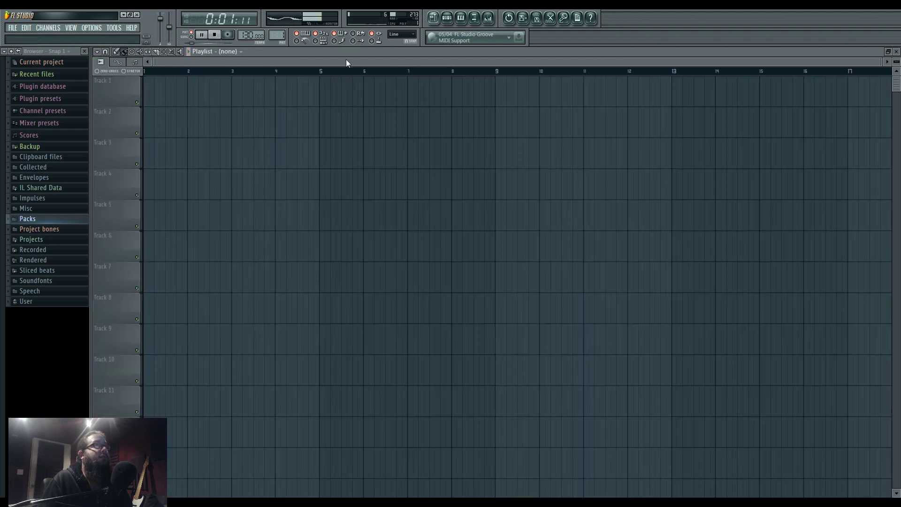
click(214, 104)
drag(238, 94, 169, 91)
Step: Reopen the Sytrus channel, stop playback, and create an automation clip for Modulation X
click(448, 18)
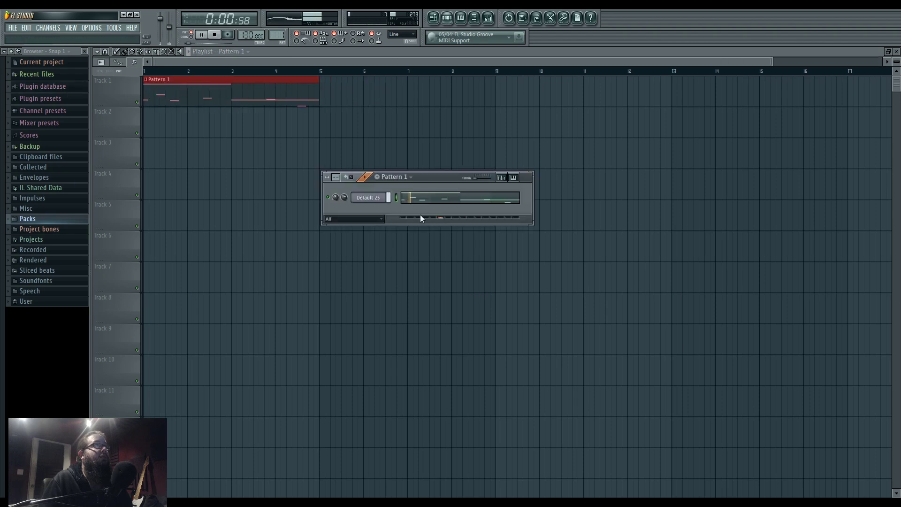
click(379, 197)
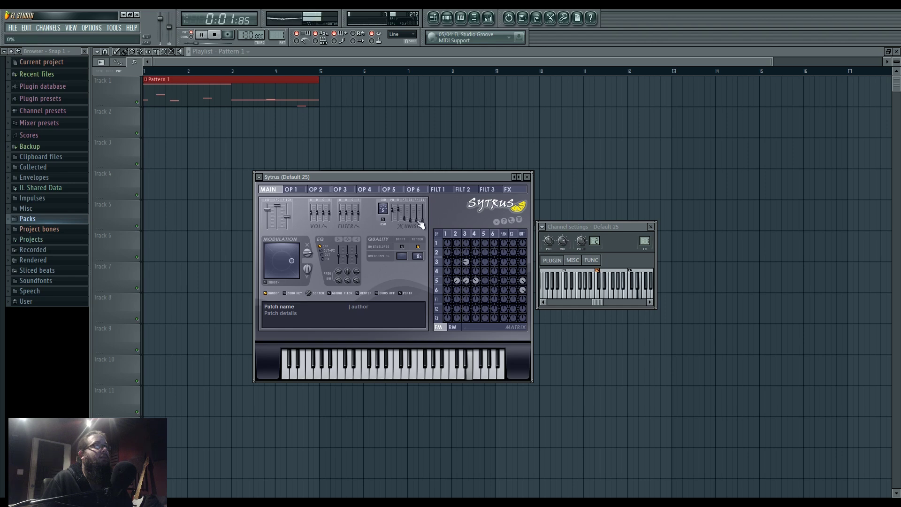
key(space)
right_click(307, 254)
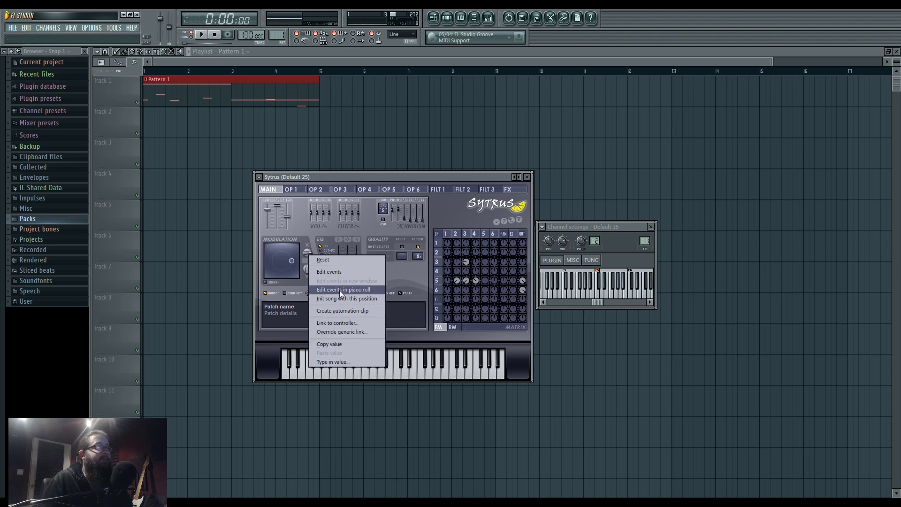
click(342, 311)
Step: Shape the Modulation X automation clip with rising and falling segments across its four bars and play the song
right_click(171, 128)
right_click(221, 120)
right_click(226, 127)
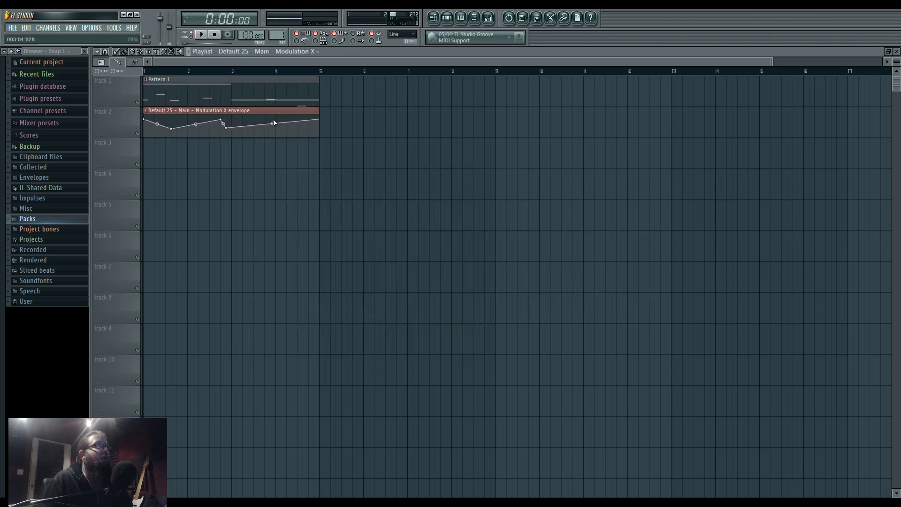
click(201, 34)
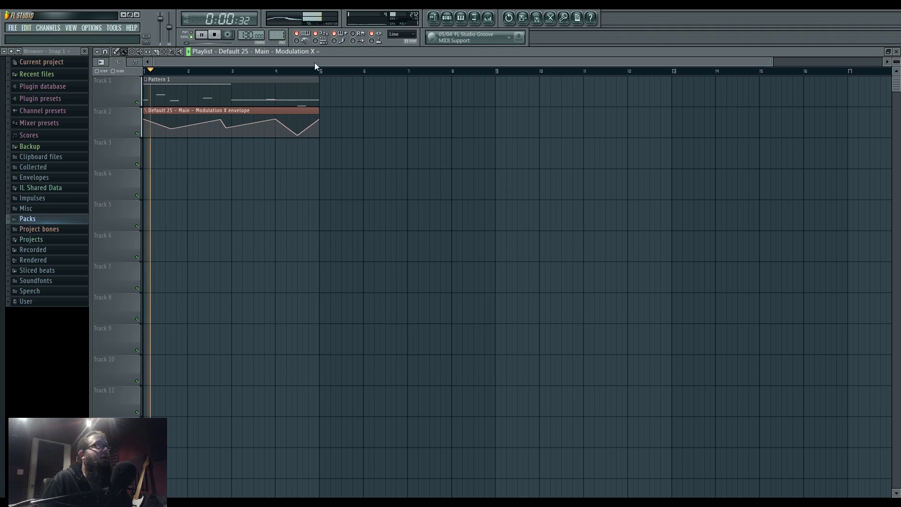
Step: Deepen the first dip of the Modulation X envelope and add more alternating peaks and dips during playback
drag(172, 128, 171, 135)
right_click(187, 119)
right_click(210, 133)
right_click(265, 133)
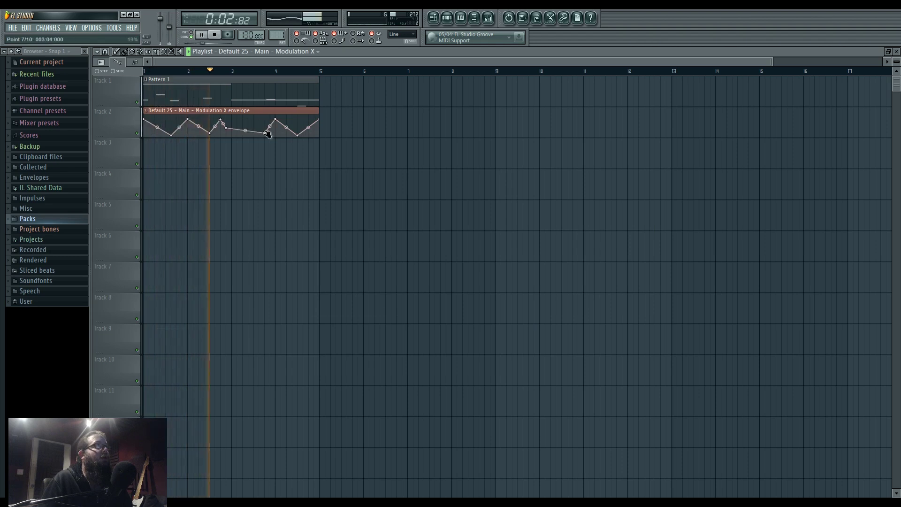
right_click(248, 119)
right_click(281, 129)
right_click(303, 120)
drag(303, 119, 308, 119)
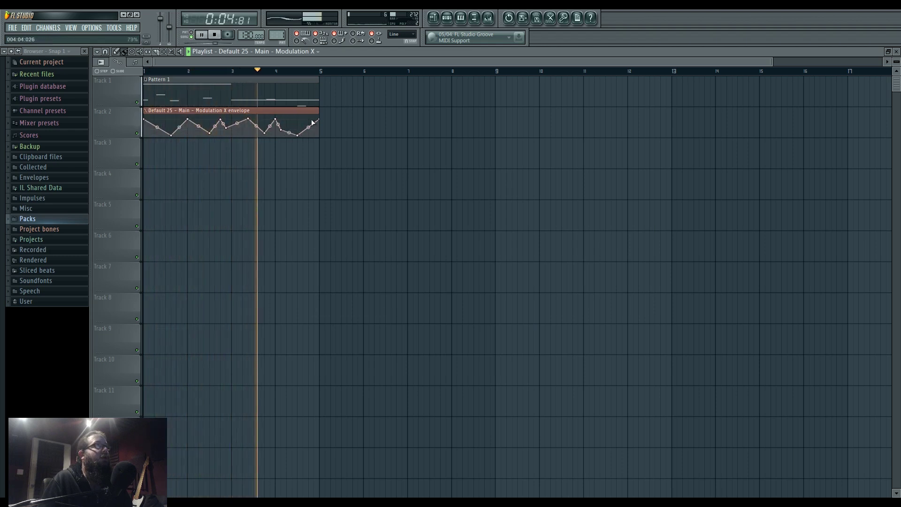
Step: Hold the end of the Modulation X envelope at its peak level, and pull the peaks at bars 2 and 4 down to the bottom
click(449, 21)
click(375, 195)
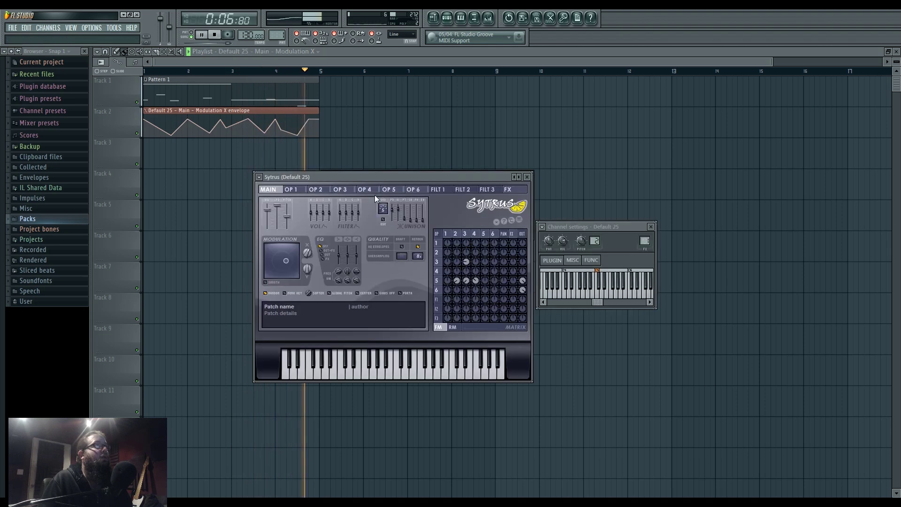
right_click(319, 142)
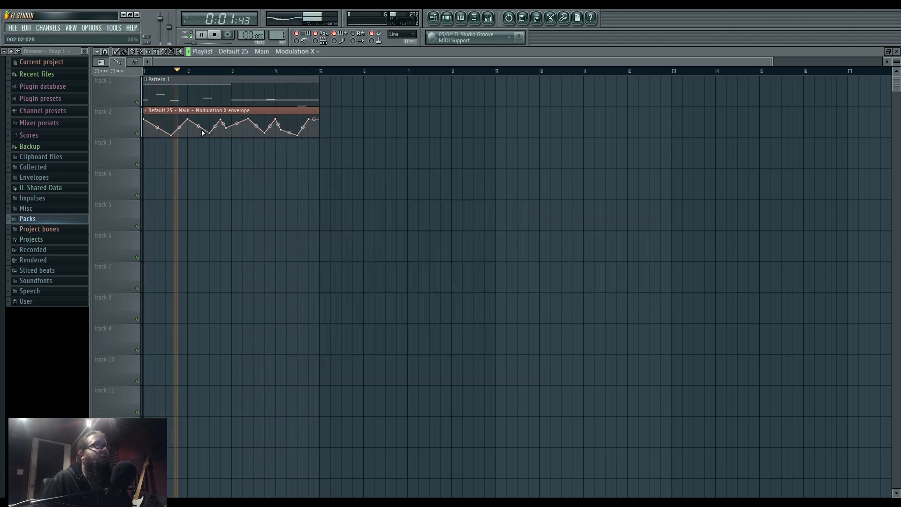
drag(190, 120, 212, 139)
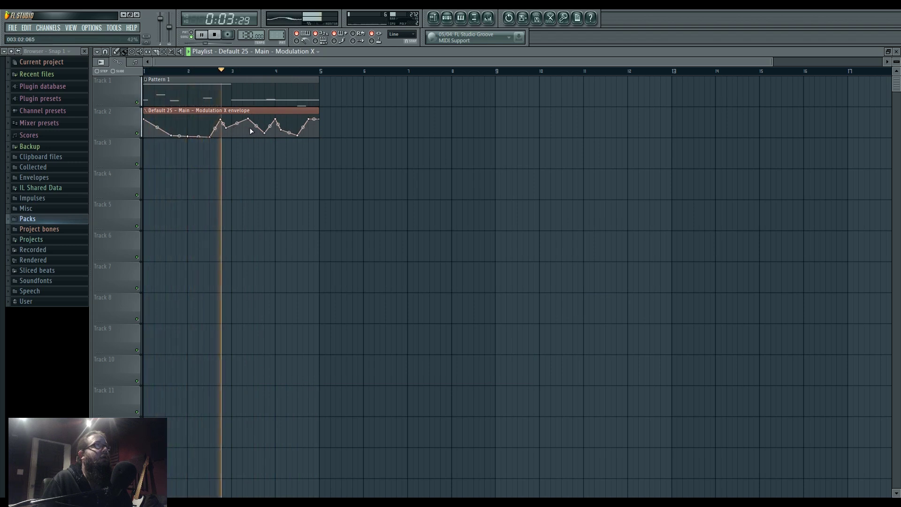
drag(276, 120, 303, 143)
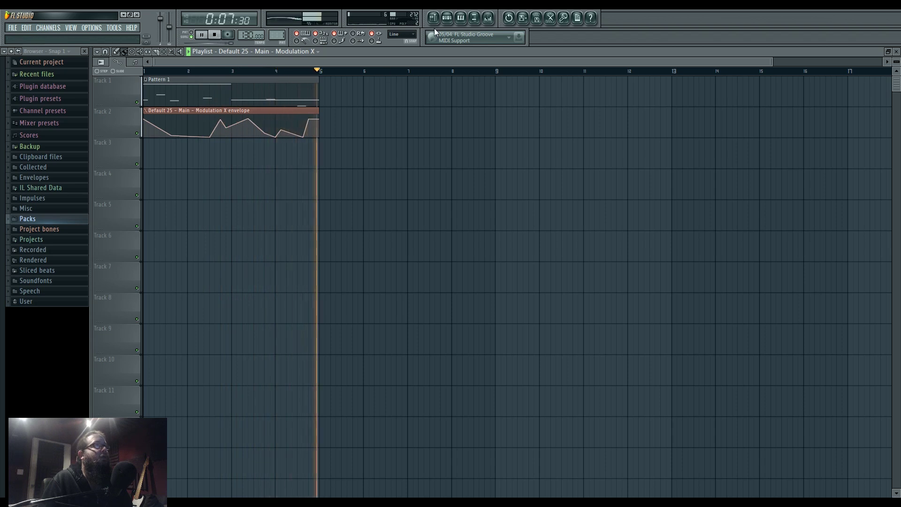
Step: Route mixer tracks Insert 1 and Insert 2 to Insert 3, and stop playback
click(450, 21)
click(490, 20)
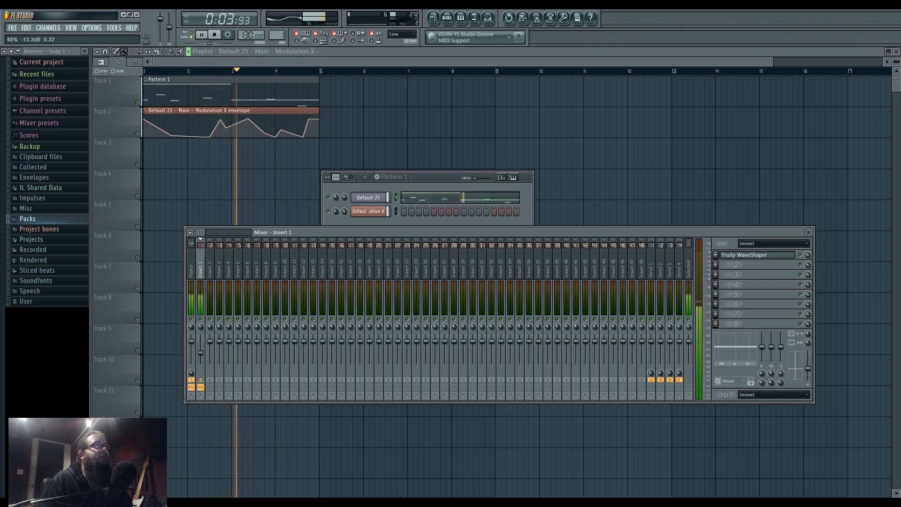
right_click(219, 380)
click(228, 393)
click(209, 249)
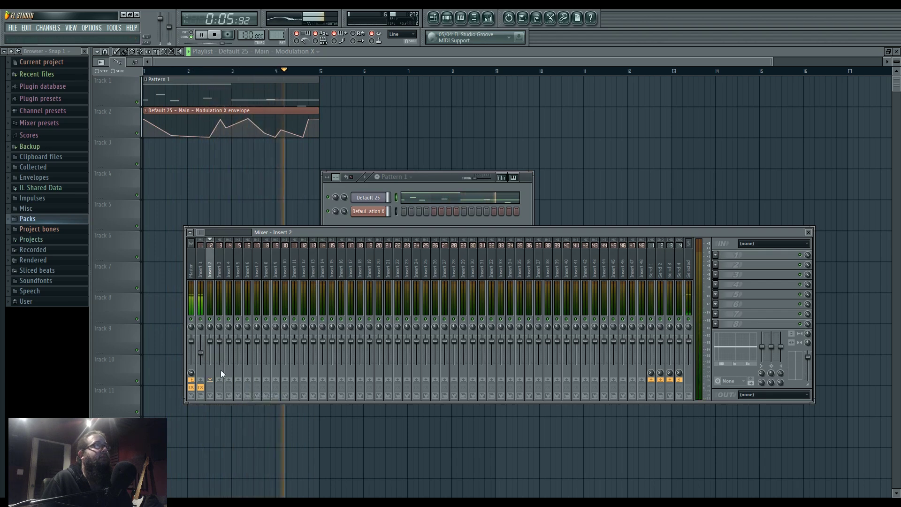
right_click(218, 380)
click(227, 393)
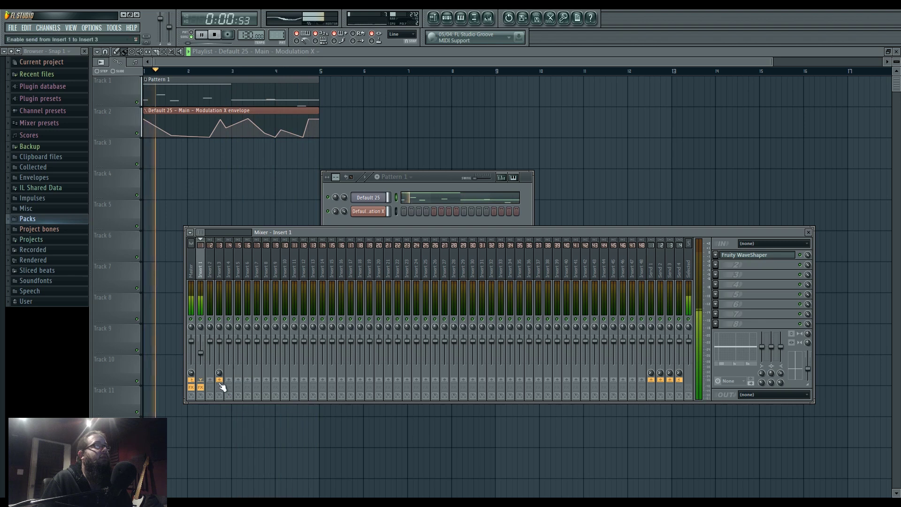
click(210, 273)
key(space)
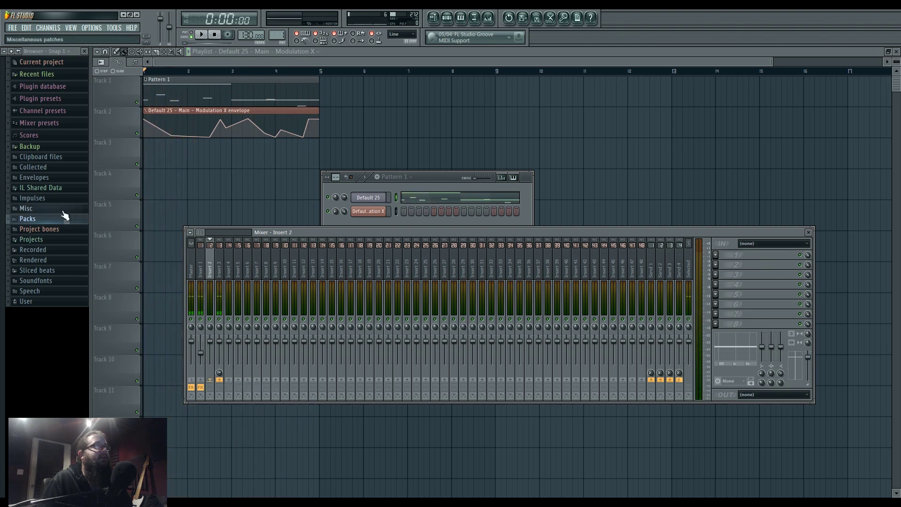
Step: Add Dragged sample_9 from the Sliced beats folder to Track 4 of the playlist, starting at bar 5
click(67, 213)
click(66, 212)
click(62, 215)
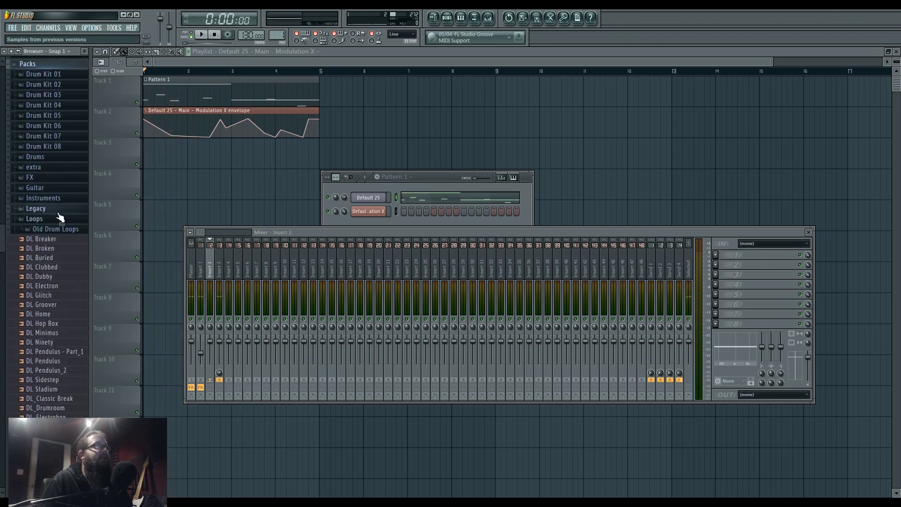
scroll(67, 246, up, 1)
click(67, 245)
click(64, 221)
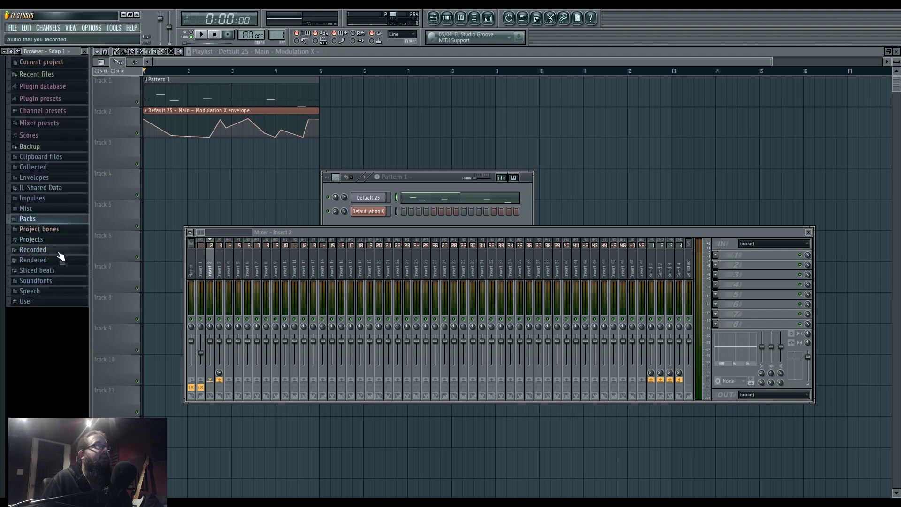
click(62, 270)
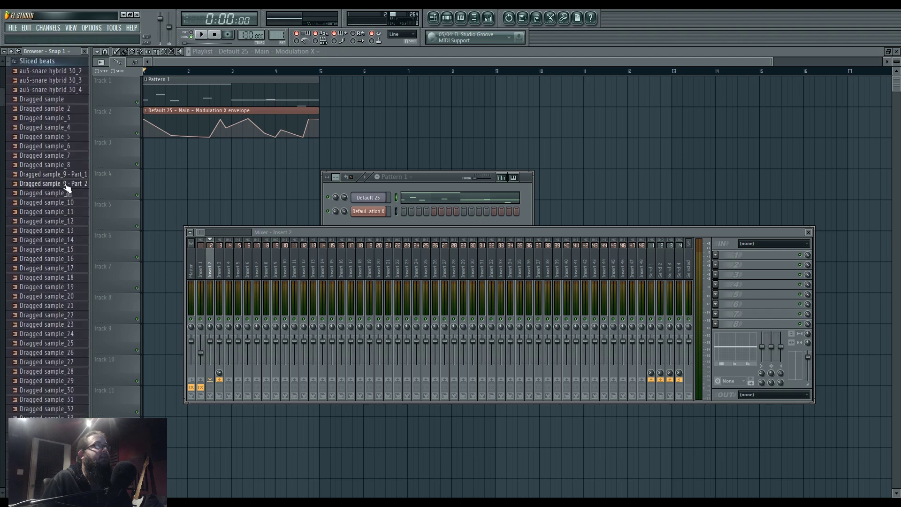
drag(263, 196, 265, 194)
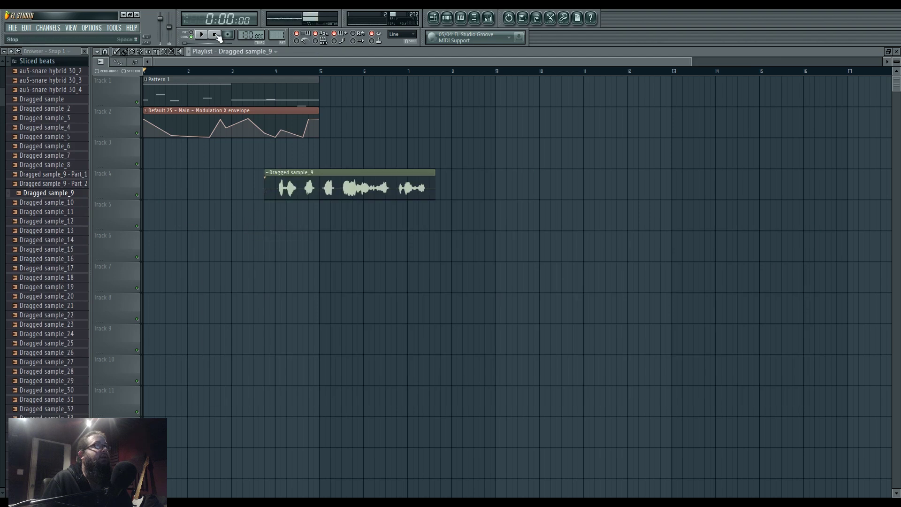
drag(325, 195, 381, 195)
Step: Assign the Dragged sample_9 channel to mixer track 2 and load Vocodex on Insert 3
click(489, 19)
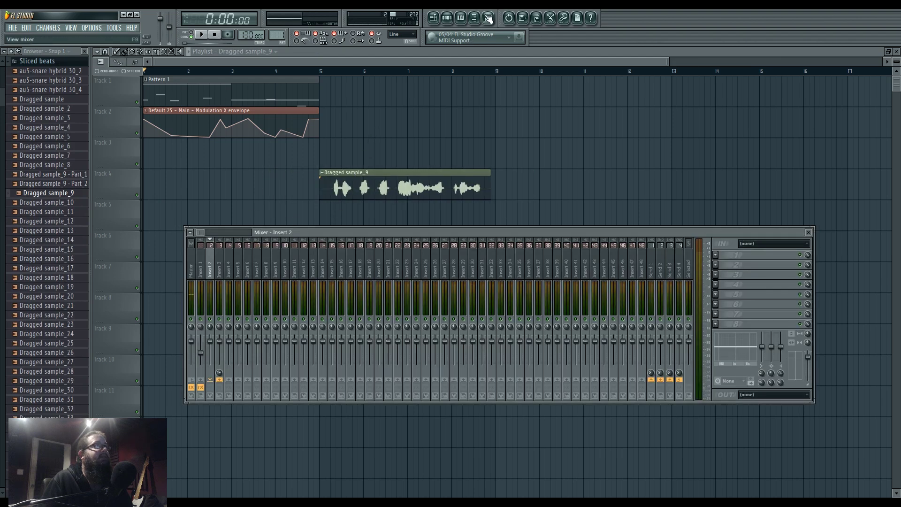
double_click(450, 194)
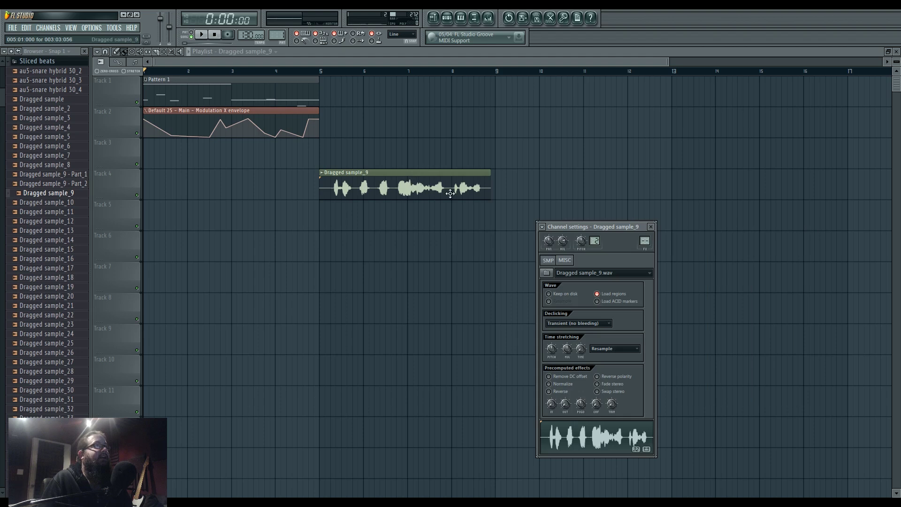
click(646, 241)
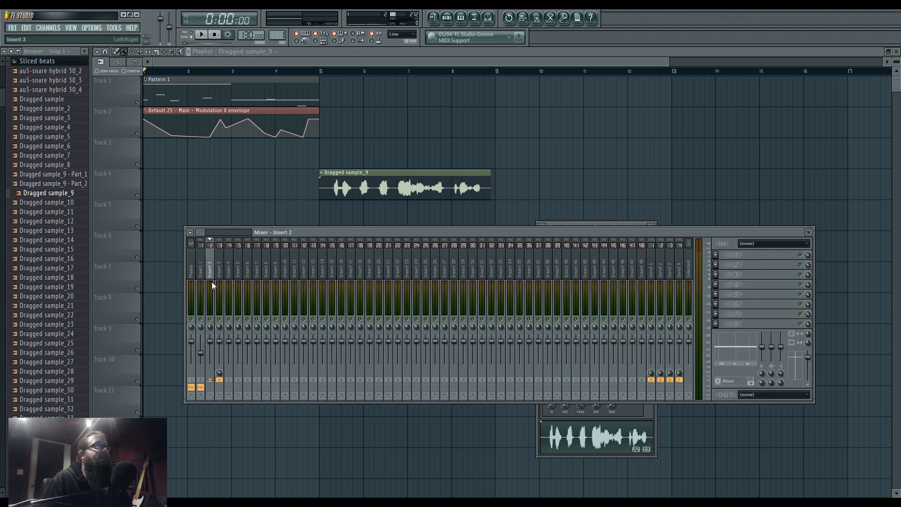
click(722, 256)
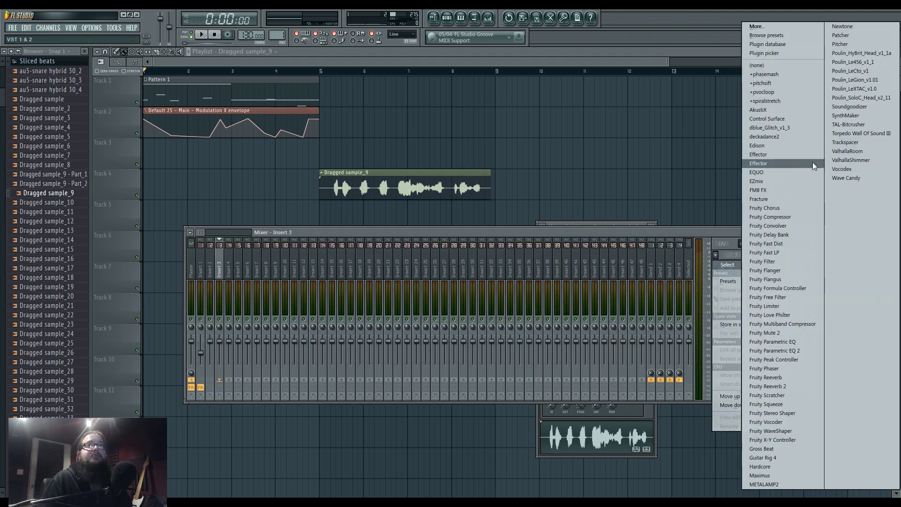
click(850, 170)
drag(186, 110, 452, 140)
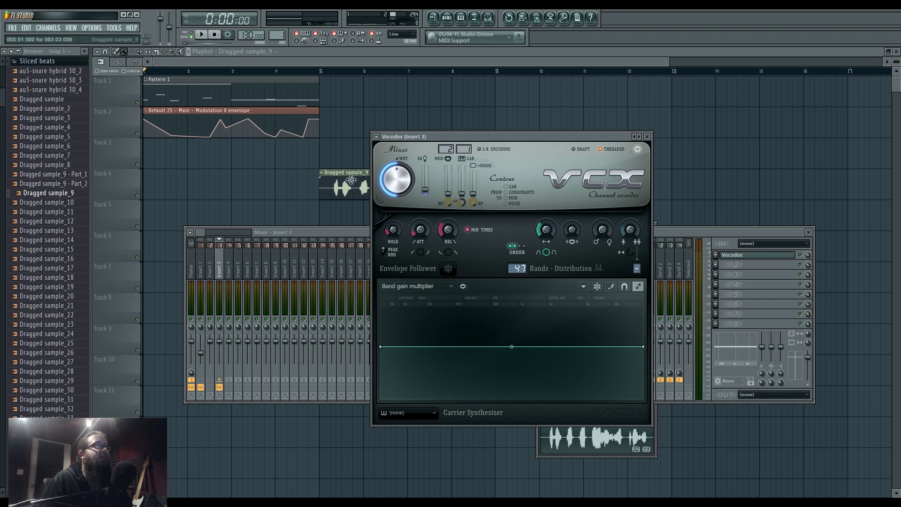
Step: Try the vocal clip at the start of bar 1 with the bass, shift it one beat later, and play both
drag(350, 180, 175, 181)
click(199, 37)
scroll(141, 167, up, 3)
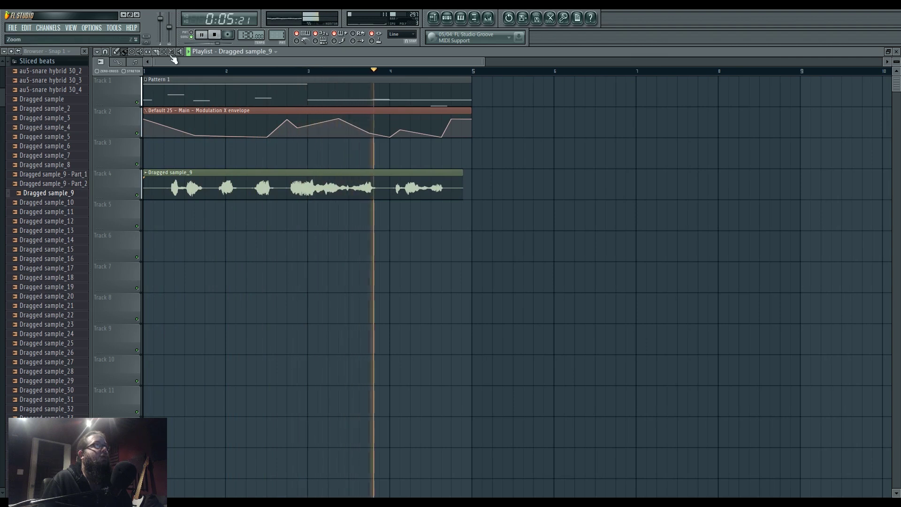
click(284, 72)
click(291, 73)
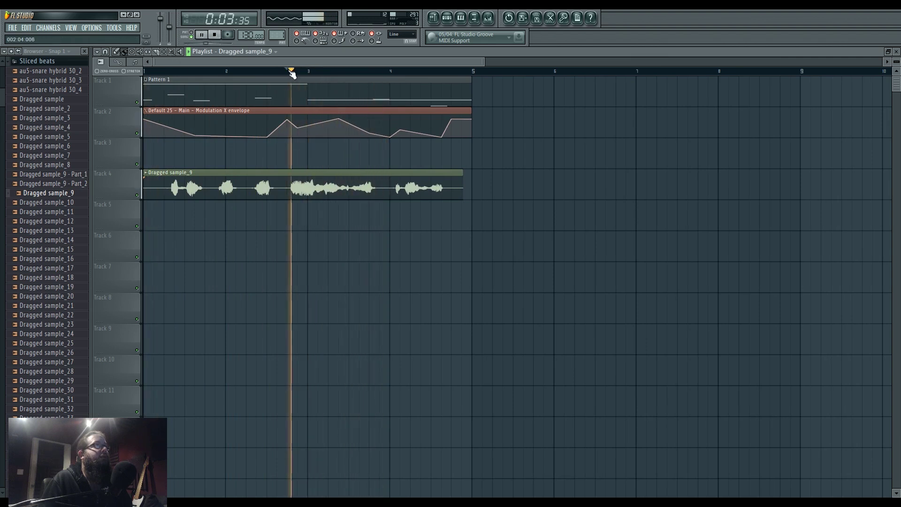
drag(311, 185, 332, 186)
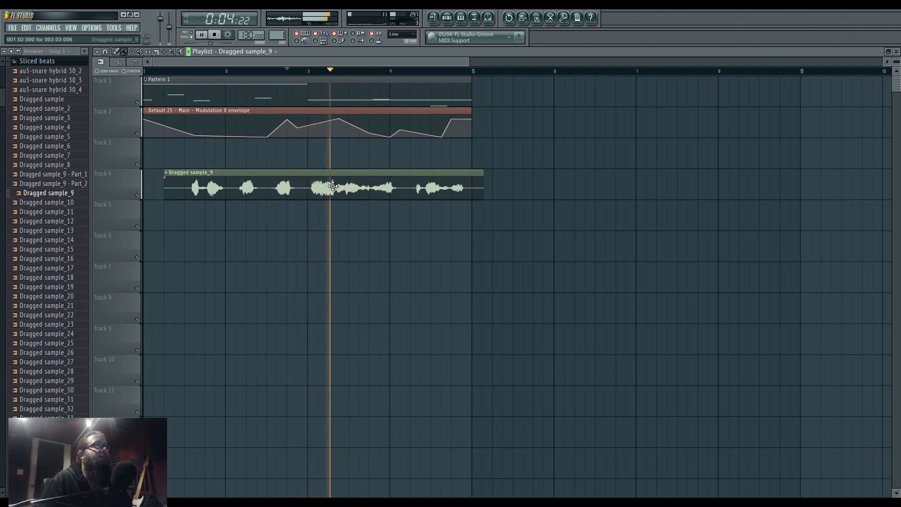
key(space)
key(space)
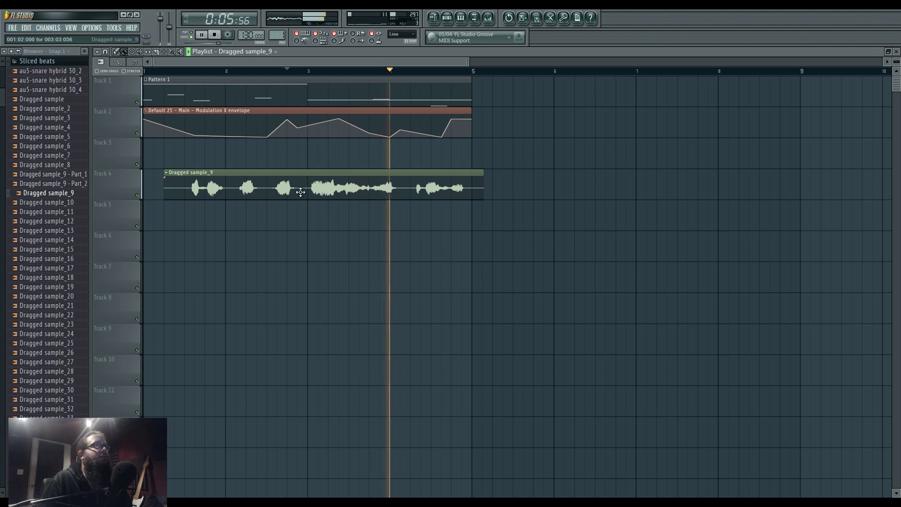
key(space)
Step: Move the vocal clip back to bar 5, slice it at the gaps between words, and delete the silent first slice
drag(300, 192, 610, 201)
scroll(505, 221, right, 3)
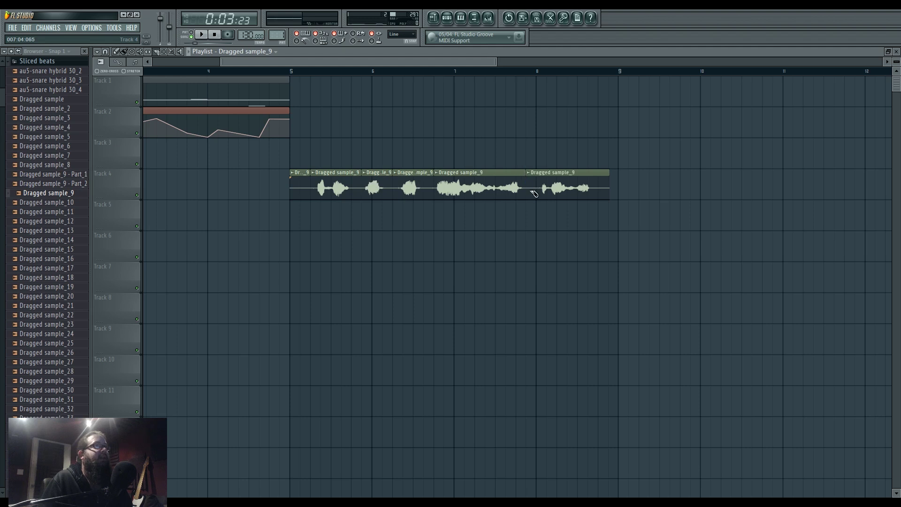
right_click(307, 190)
Step: Close the gaps between the vocal slices on Track 4 so that they run continuously from bar 5
drag(335, 189, 315, 189)
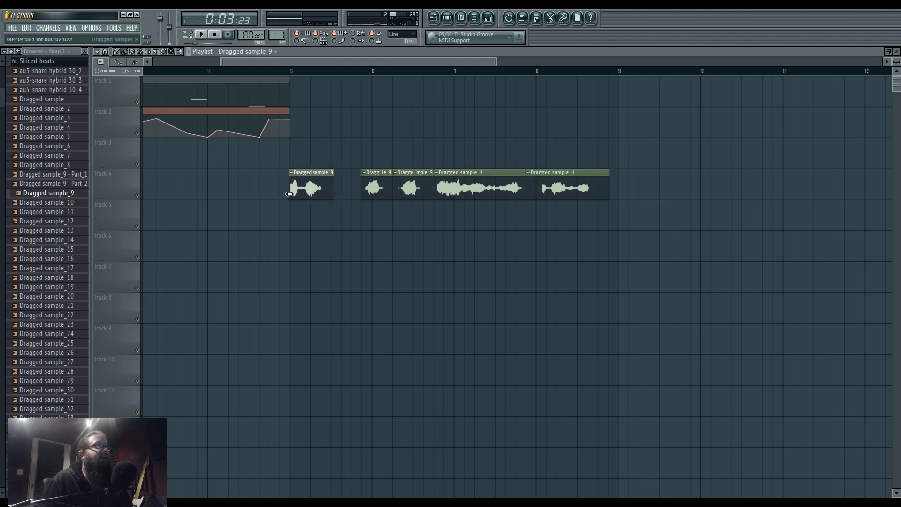
drag(381, 190, 343, 189)
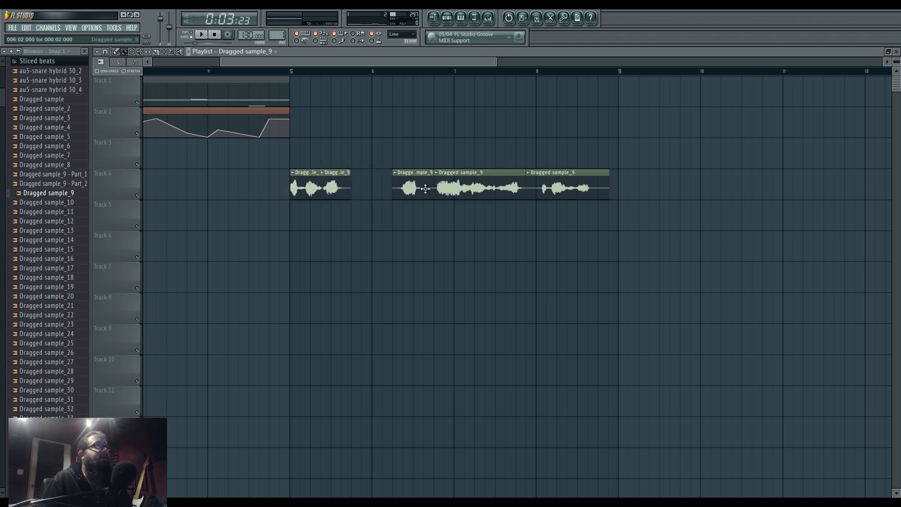
drag(425, 188, 366, 187)
drag(451, 186, 376, 186)
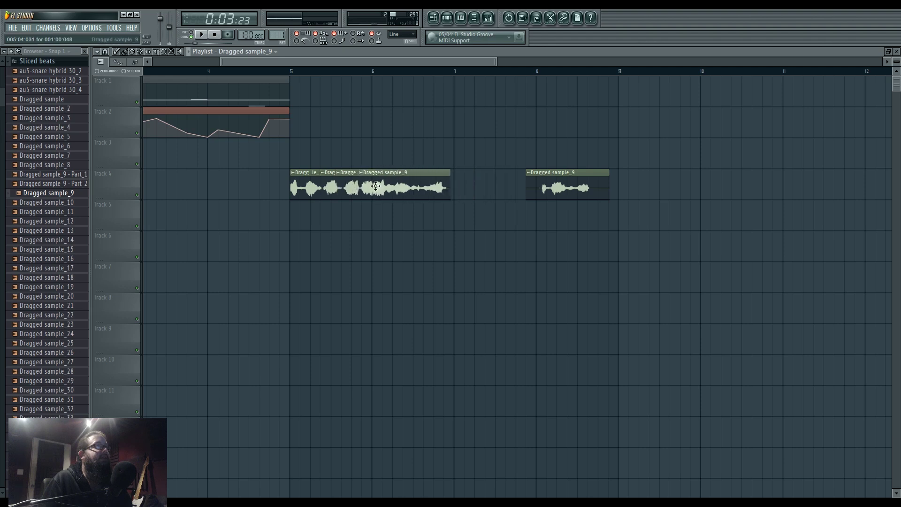
drag(554, 187, 469, 186)
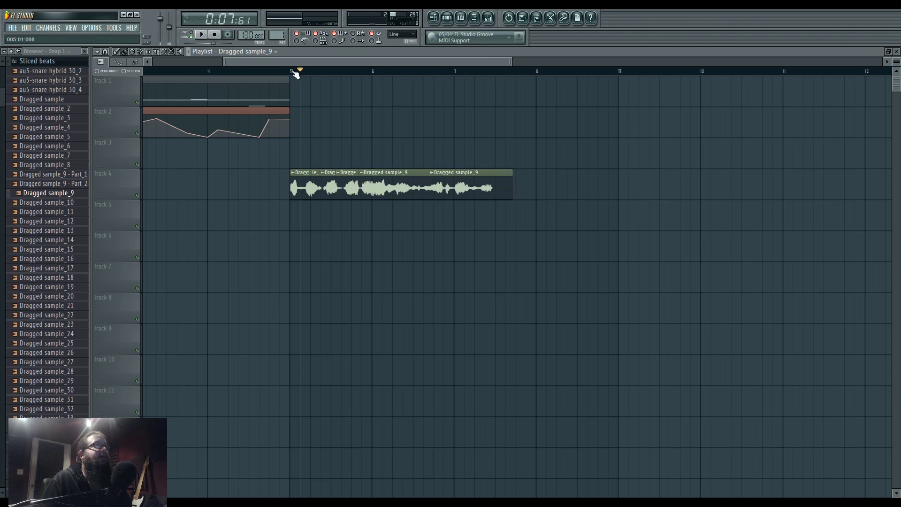
Step: Select the time range of the vocal slices and record their playback into Edison on Insert 2
drag(294, 71, 502, 80)
click(491, 16)
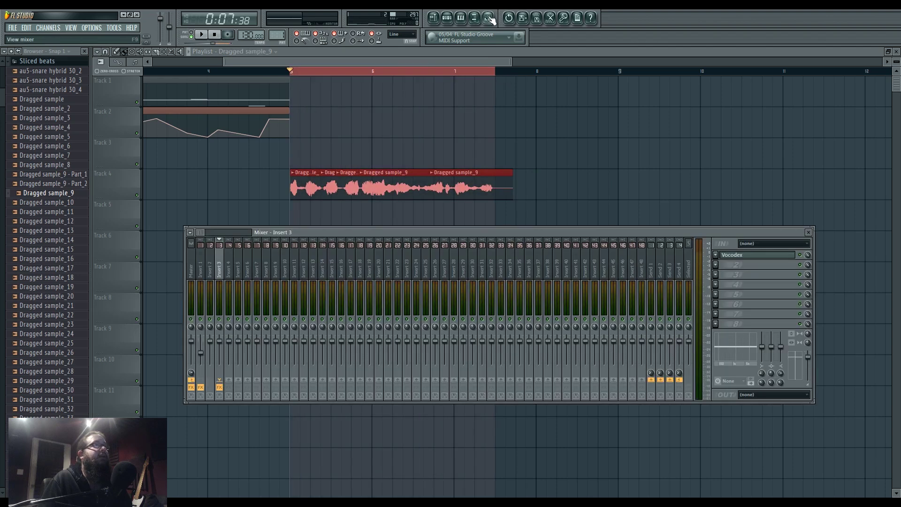
click(754, 255)
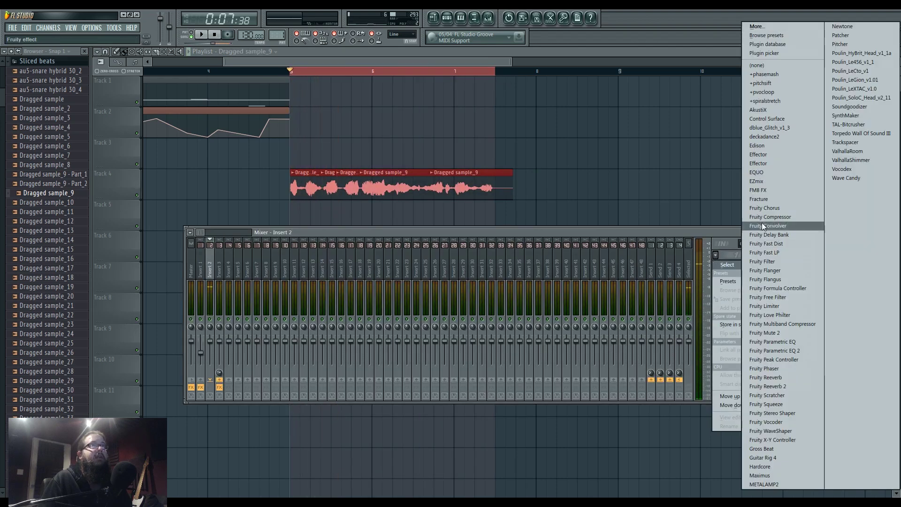
click(774, 144)
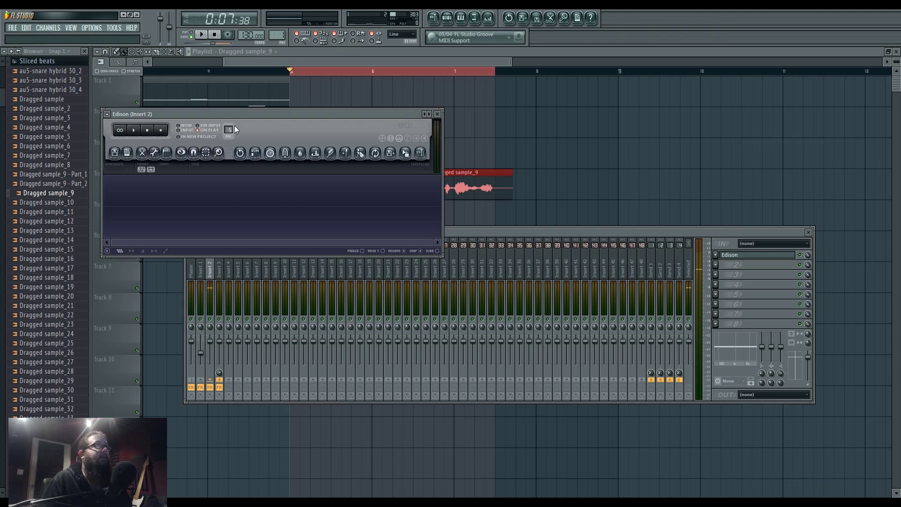
click(209, 35)
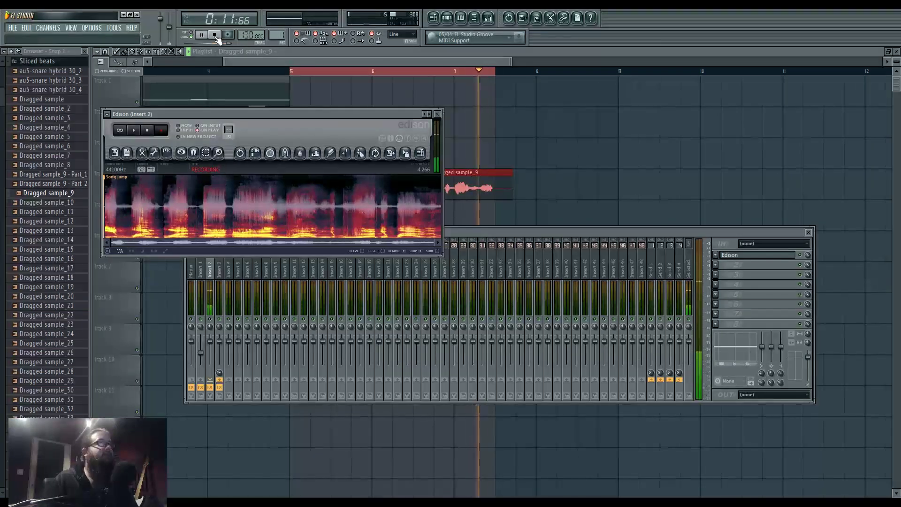
click(215, 35)
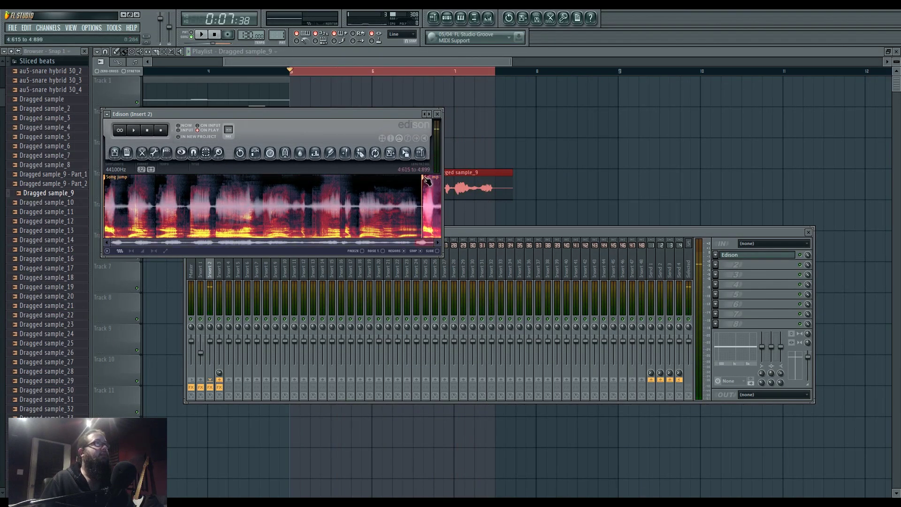
Step: Trim the repeated tail off the Edison recording and place it on Track 3 in exchange for the vocal slices
drag(423, 178, 541, 152)
key(Delete)
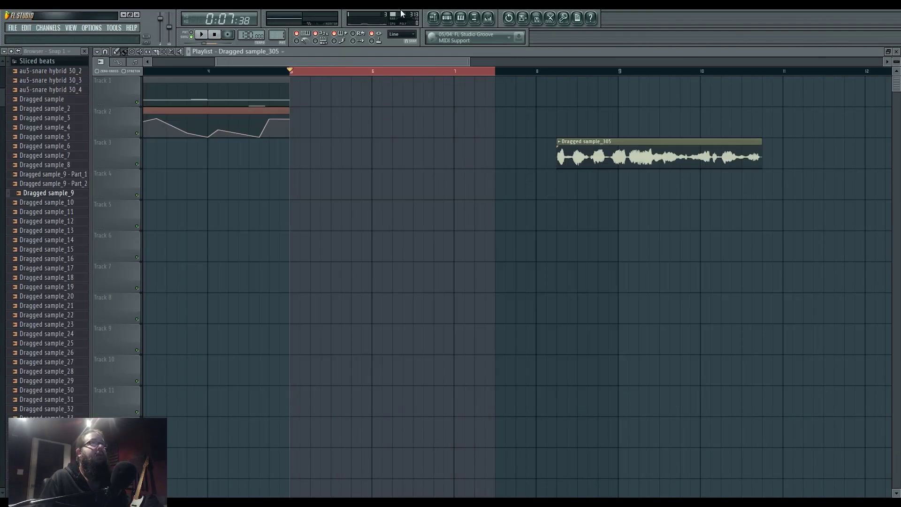
Step: Open the channel settings of Dragged sample_305, add a Harmor channel, and show Harmor's image section
click(447, 18)
click(376, 212)
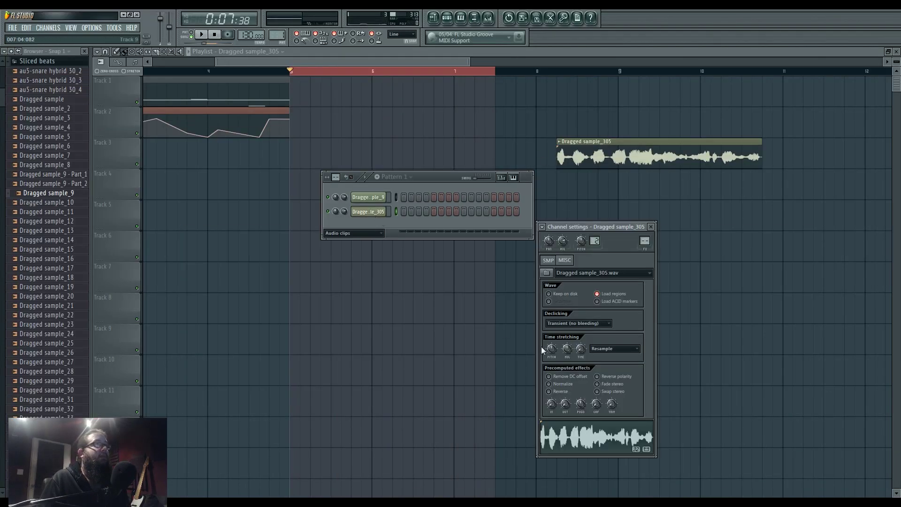
click(48, 27)
mouse_move(52, 37)
click(175, 404)
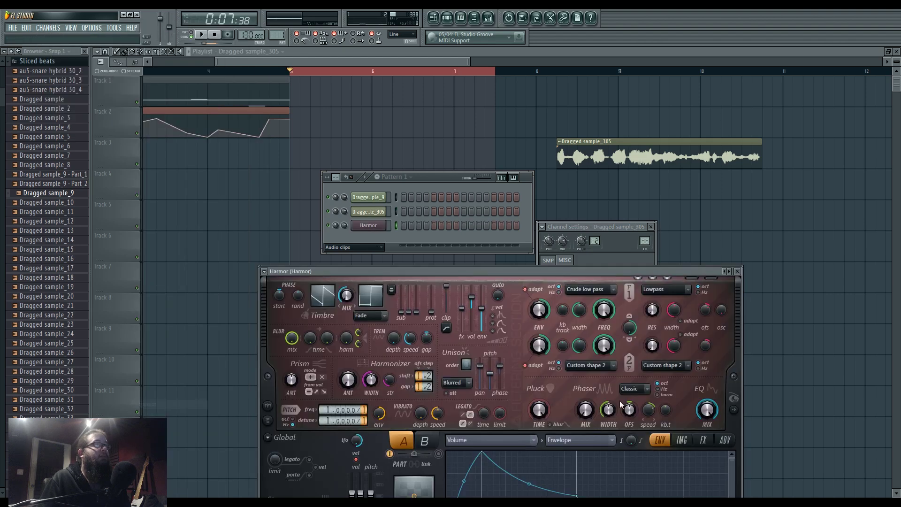
click(614, 249)
click(492, 265)
click(518, 334)
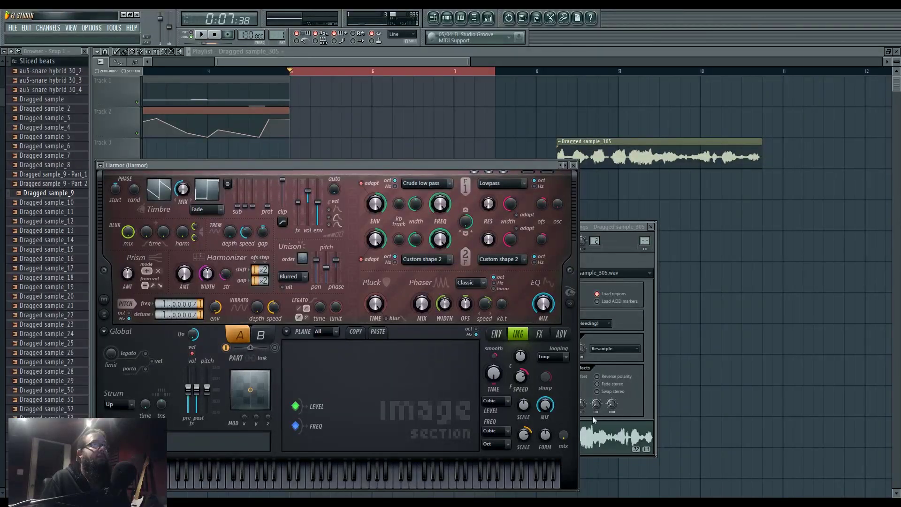
Step: Load the audio of Dragged sample_305 into Harmor's image section and turn the image speed all the way down
drag(603, 435, 407, 385)
drag(418, 168, 474, 164)
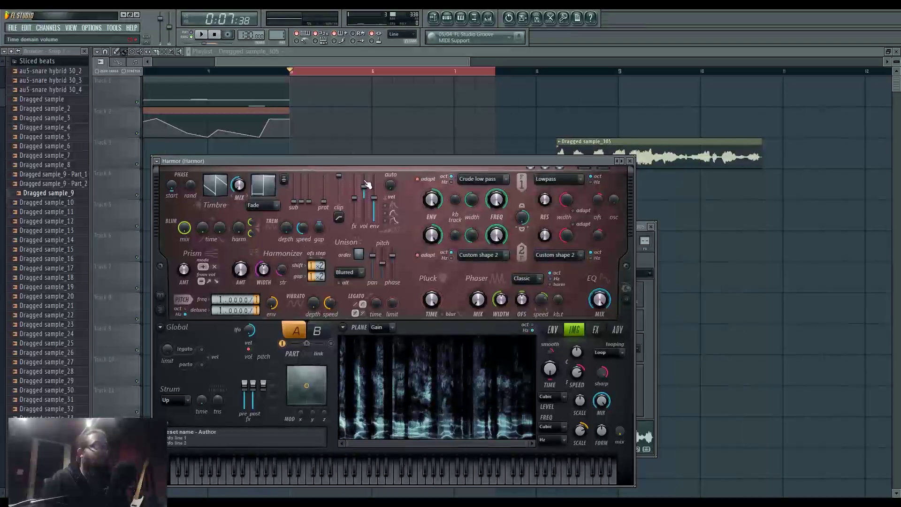
drag(407, 161, 459, 147)
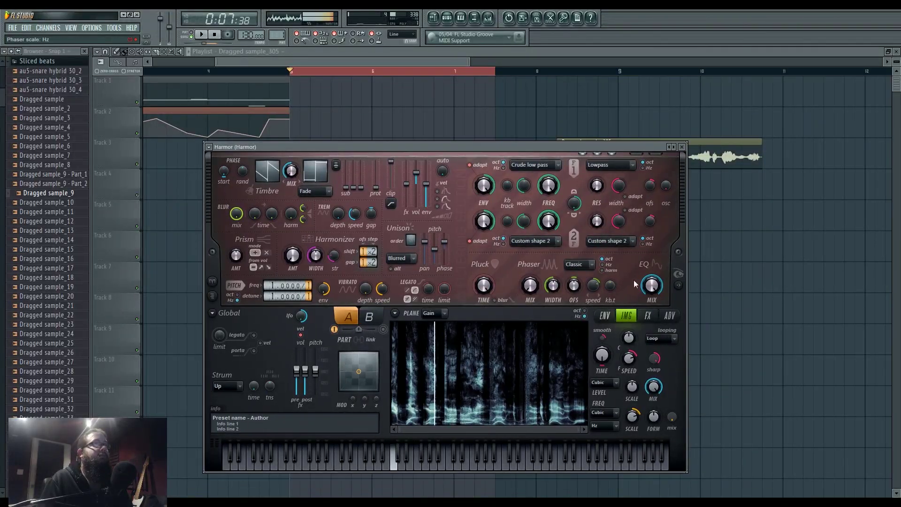
click(670, 315)
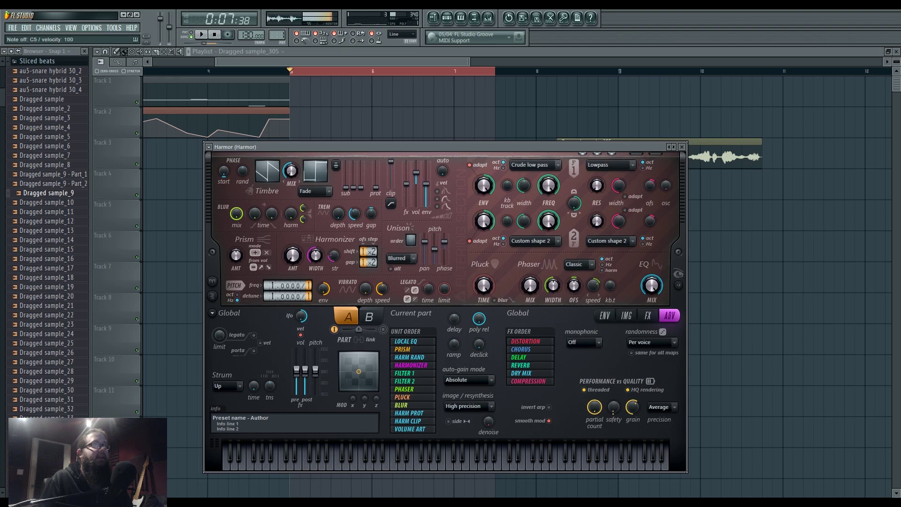
click(627, 315)
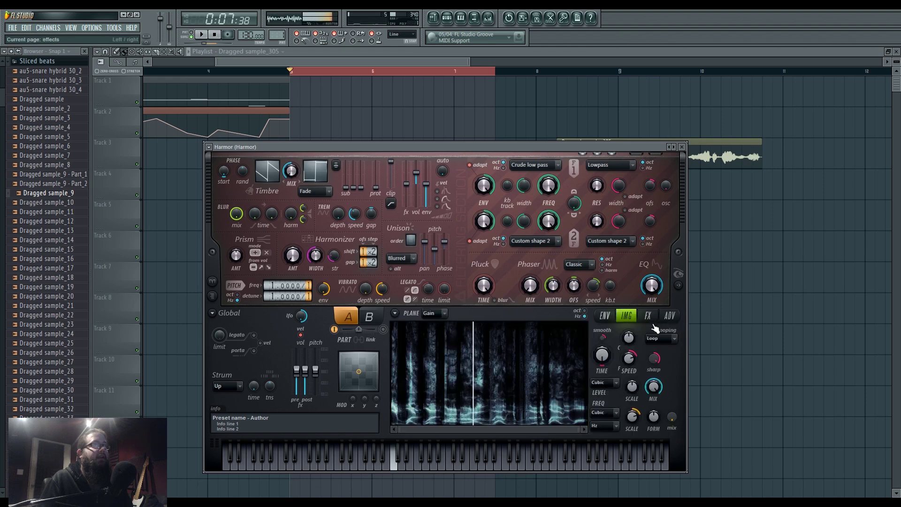
drag(655, 359, 655, 335)
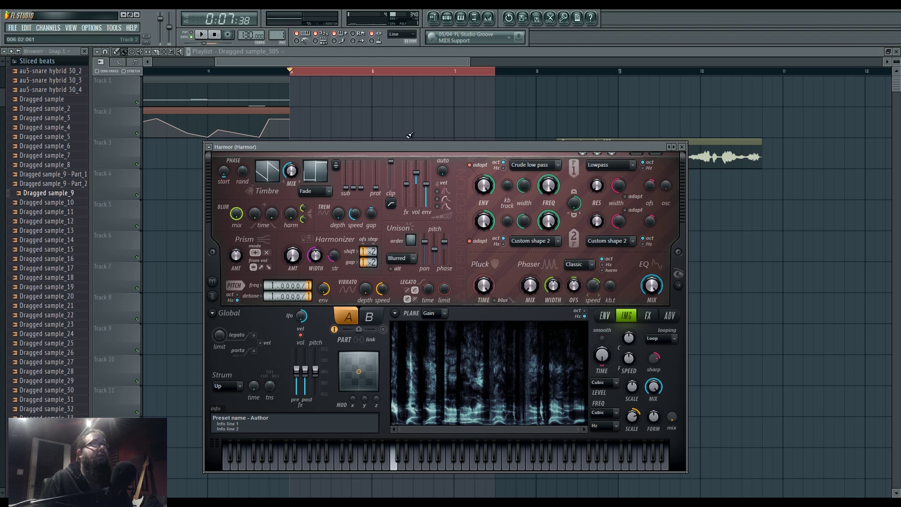
Step: Open Harmor's piano roll on the empty Pattern 2 and draw a C5 note about three bars long from bar 1
click(446, 20)
right_click(379, 225)
click(403, 226)
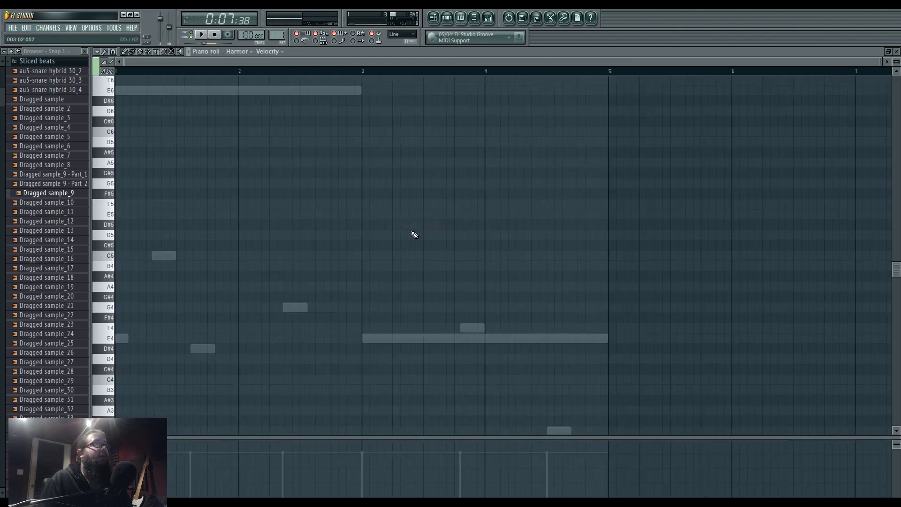
click(282, 39)
click(339, 38)
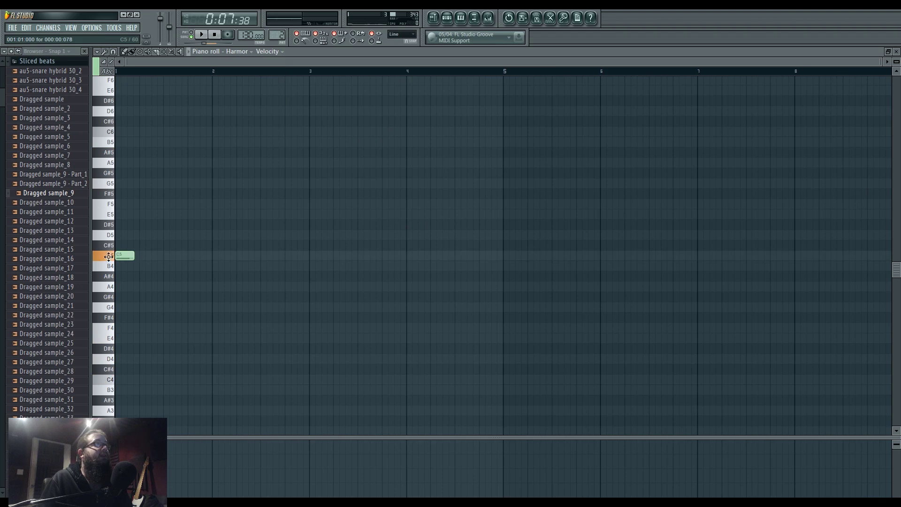
drag(136, 258, 404, 261)
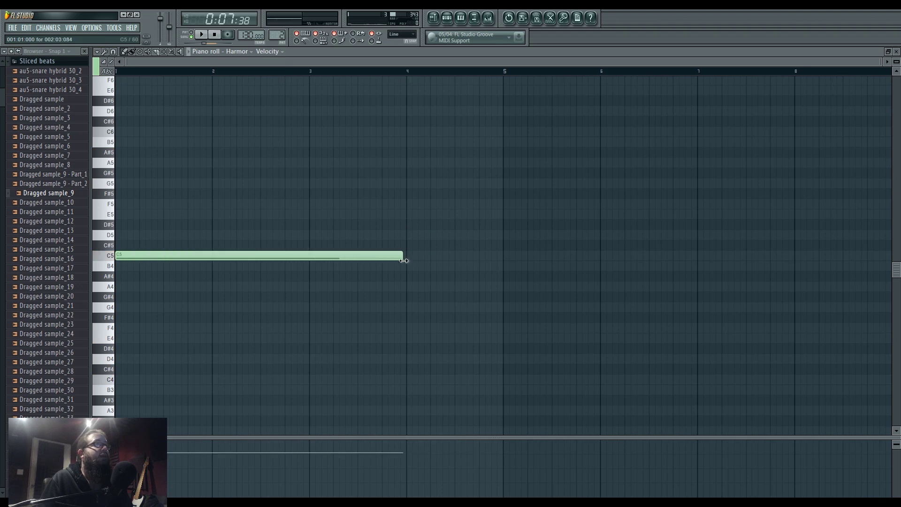
Step: Place Pattern 2 on Track 3 from bar 1 and lengthen its C5 note to four full bars
click(451, 21)
click(433, 18)
click(219, 161)
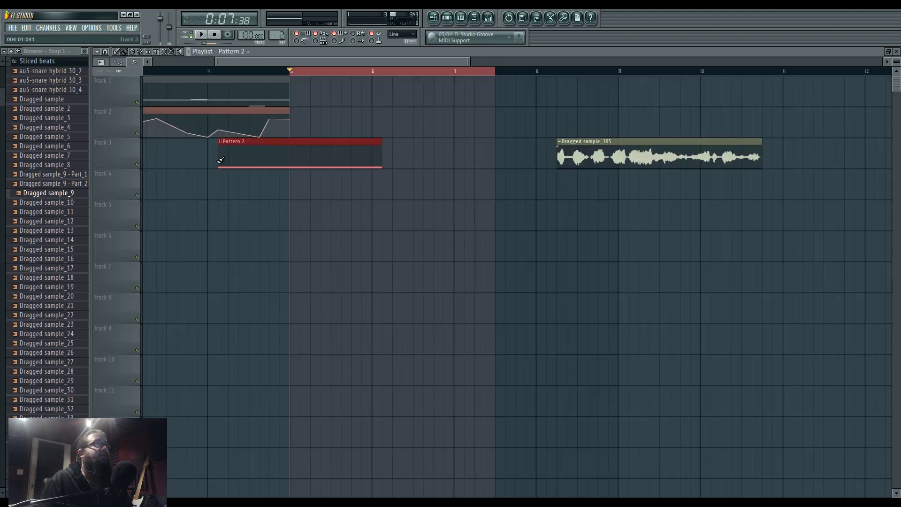
drag(278, 143, 1, 153)
drag(306, 158, 464, 165)
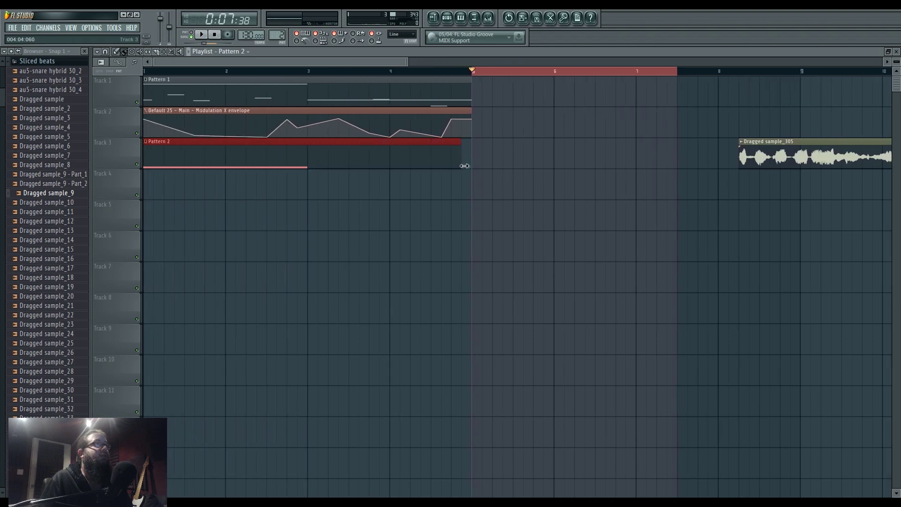
double_click(460, 166)
mouse_move(807, 245)
mouse_down()
mouse_move(320, 273)
mouse_move(503, 275)
mouse_up()
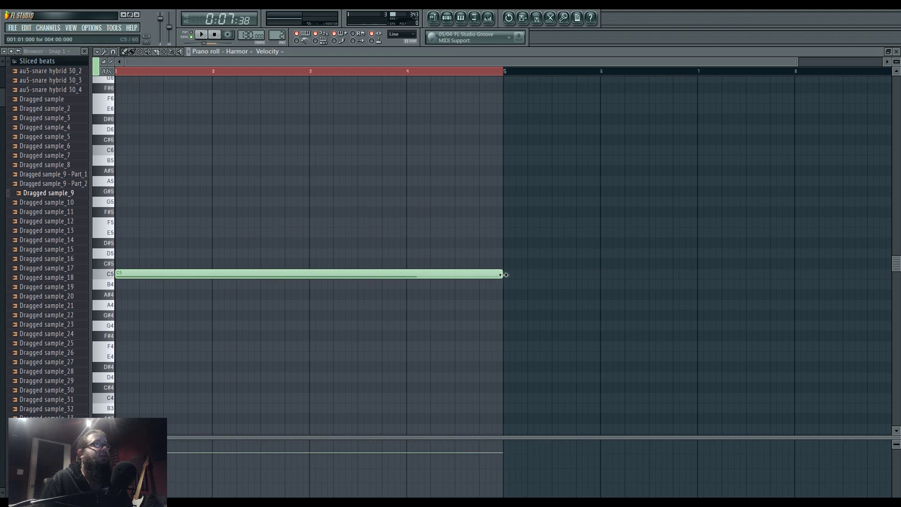
click(432, 18)
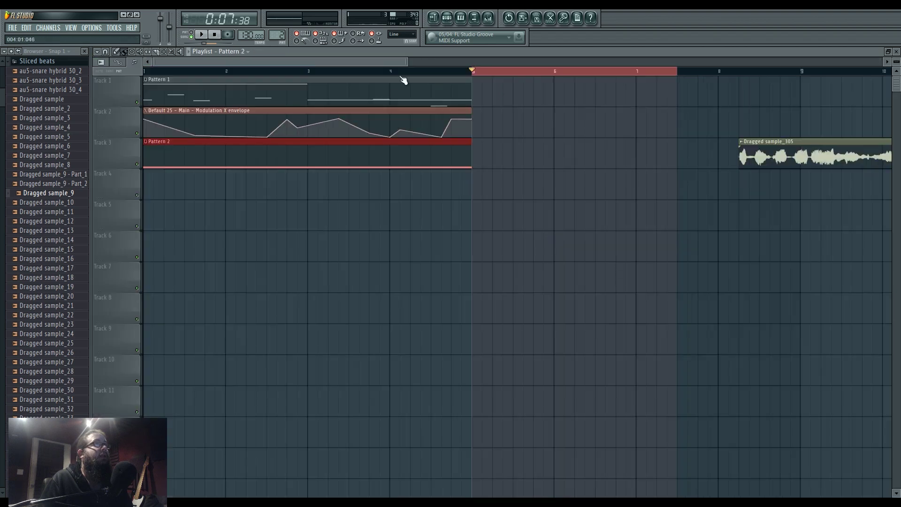
Step: Open the Harmor channel and expose its channel settings at the target mixer track selector
click(447, 18)
click(373, 230)
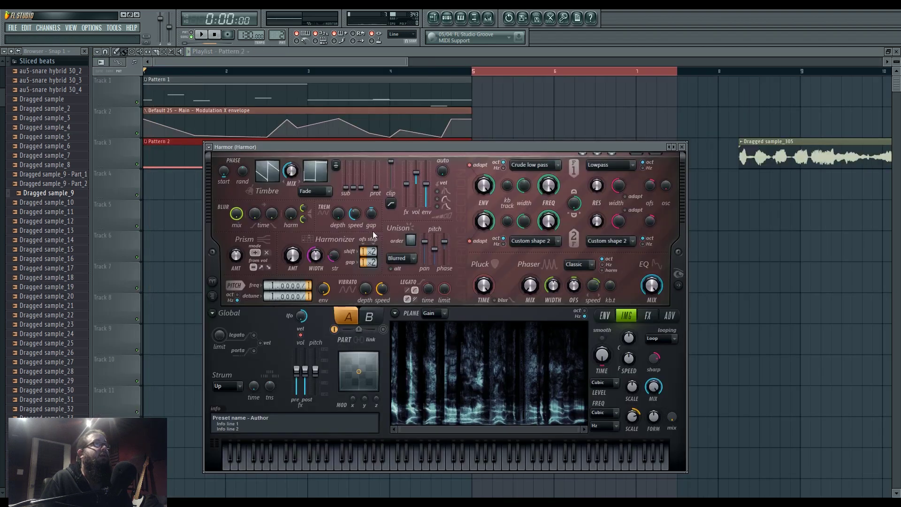
drag(656, 148, 643, 273)
click(645, 241)
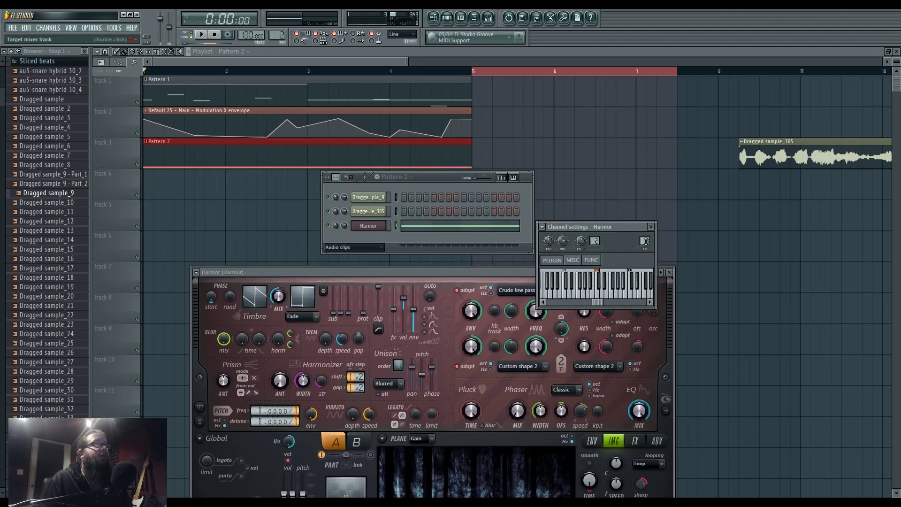
Step: Create automation clips for Harmor's part A image time offset and its main pitch
drag(537, 277, 549, 131)
right_click(593, 333)
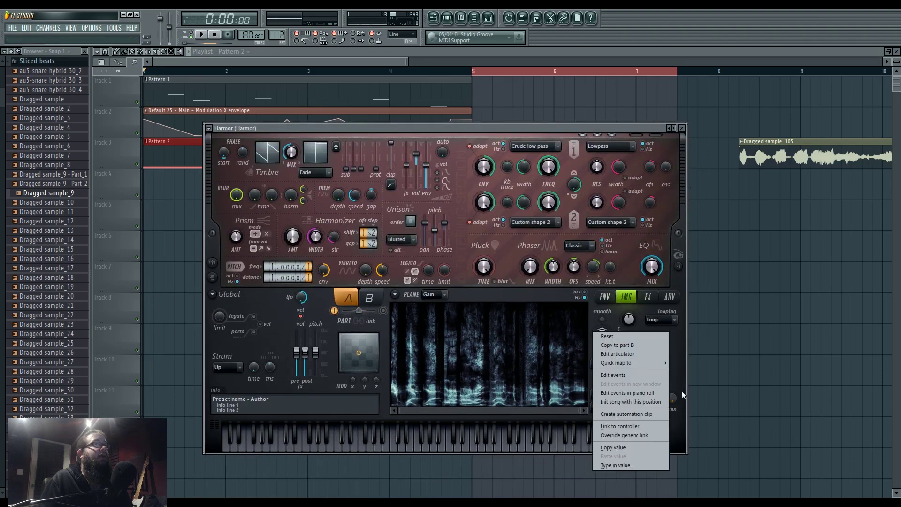
click(643, 414)
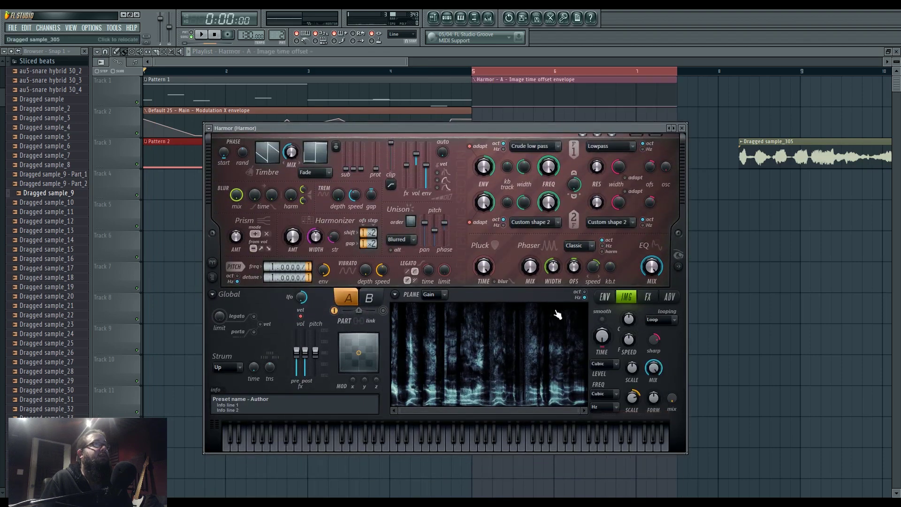
right_click(316, 352)
click(350, 405)
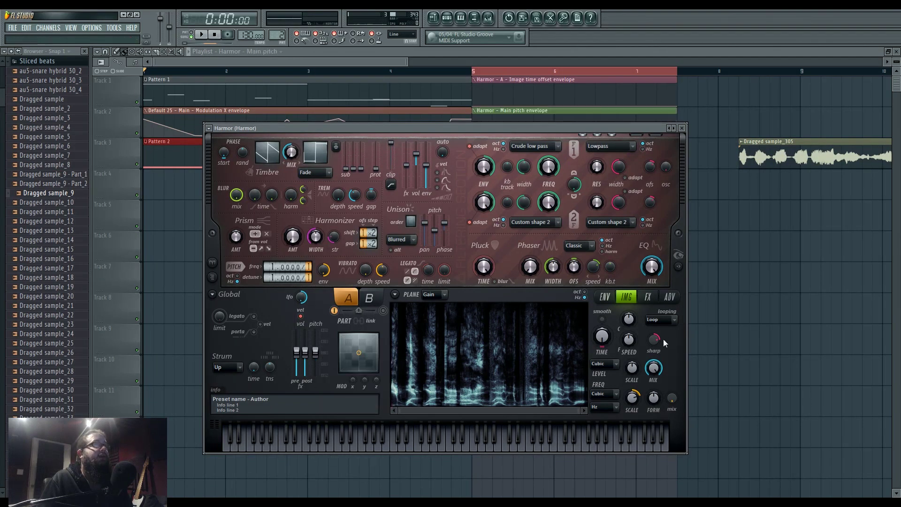
Step: Move both Harmor automation clips to Tracks 4 and 5 at bar 1 and extend them to bar 5
ctrl+click(742, 292)
drag(522, 93, 530, 128)
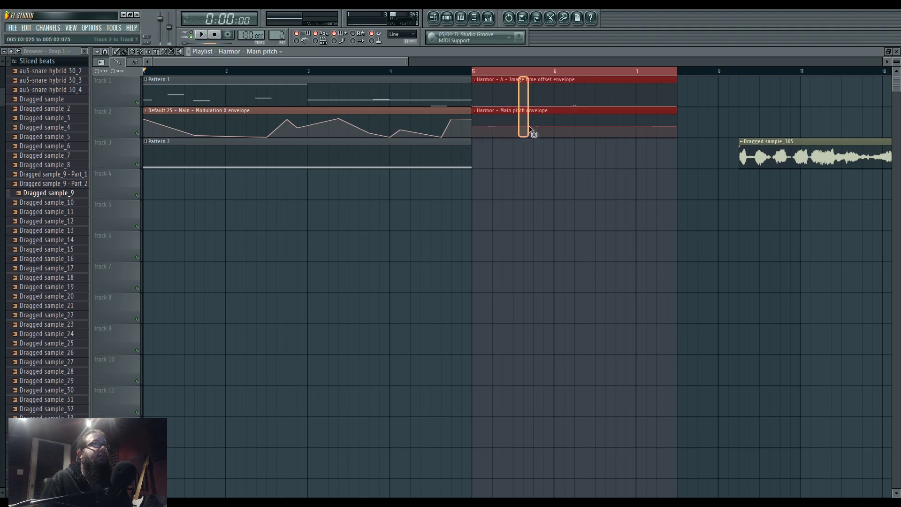
drag(514, 81, 108, 162)
ctrl+click(443, 200)
drag(315, 181, 375, 239)
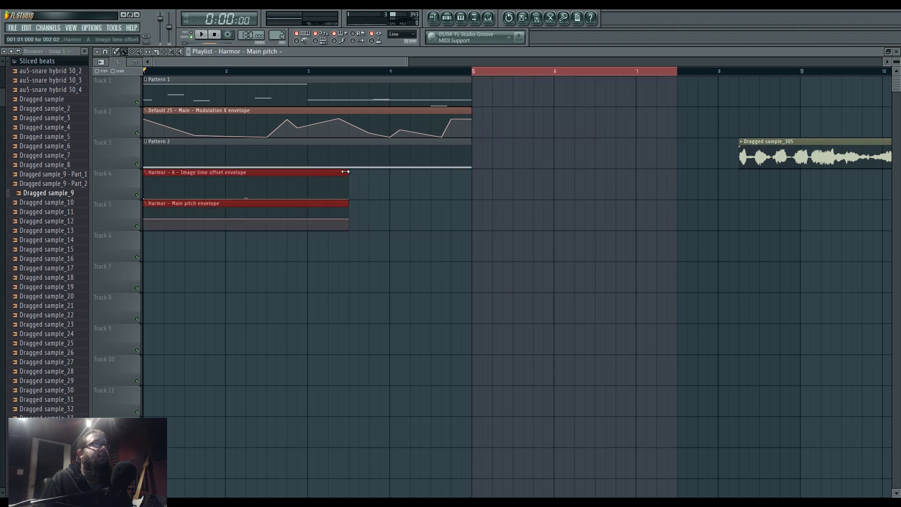
drag(346, 173, 455, 178)
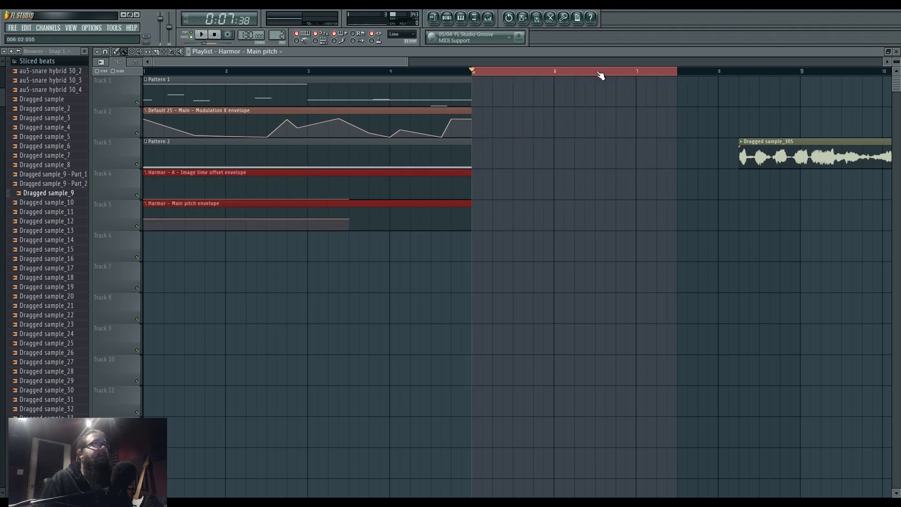
Step: Select bars 1 to 5 as the loop range and move the end point of the Main pitch envelope to bar 5
drag(472, 72, 22, 67)
ctrl+click(352, 299)
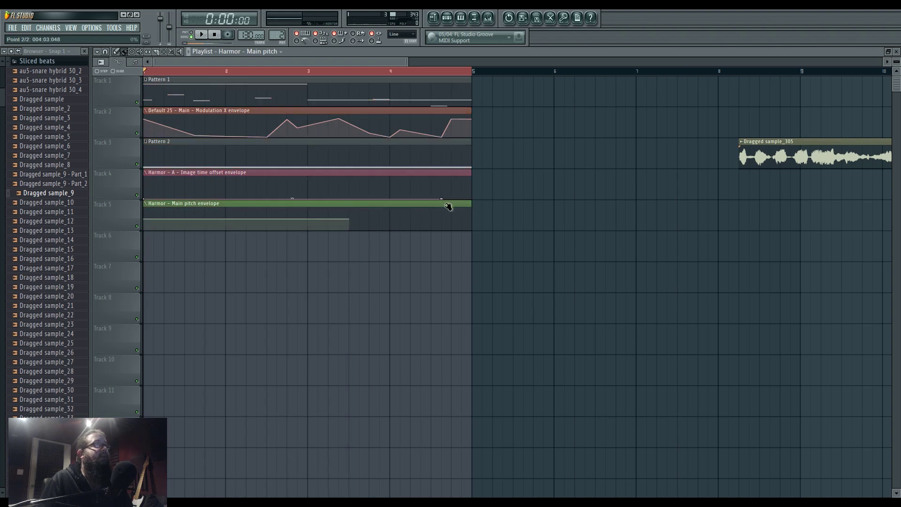
drag(353, 221, 471, 218)
Step: Play the arrangement and check the channel rack and the mixer levels
key(space)
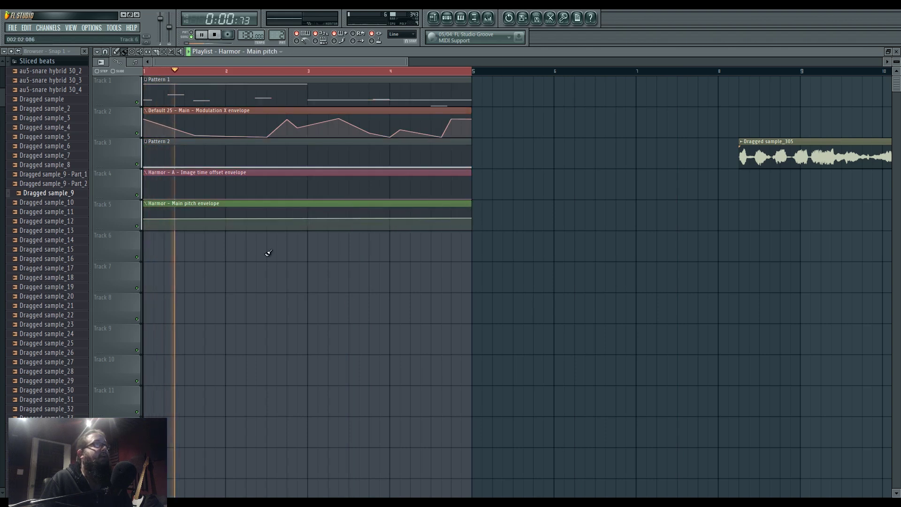
key(space)
key(space)
click(450, 20)
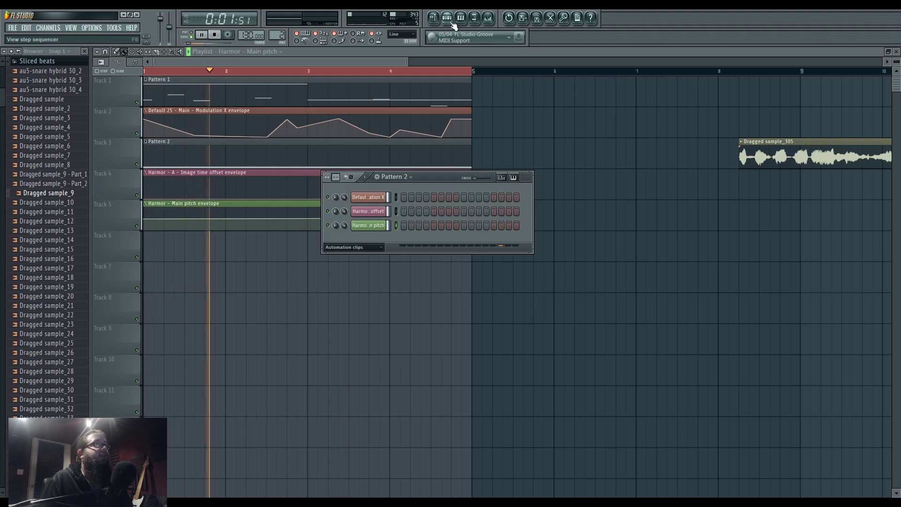
click(490, 18)
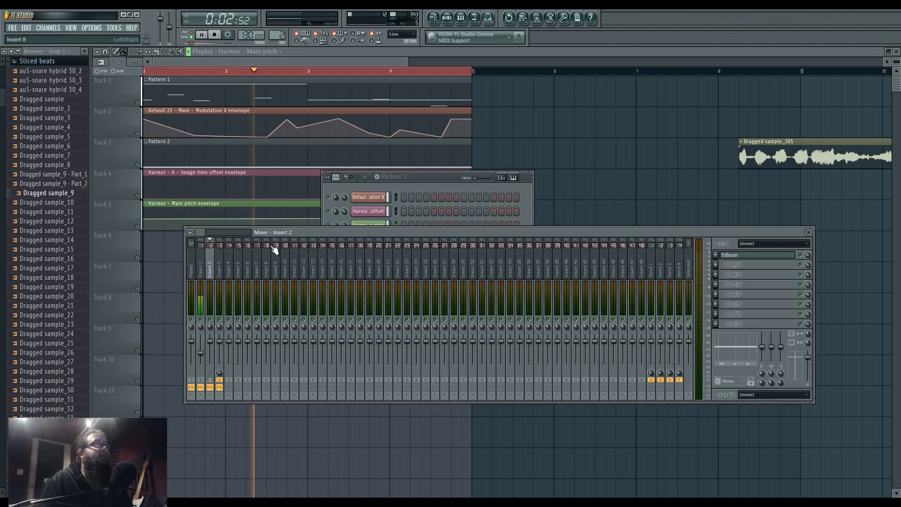
click(431, 175)
key(space)
Step: Go through the channel groups to find Harmor, inspect its window and channel settings, and return to the playlist
click(377, 249)
click(355, 288)
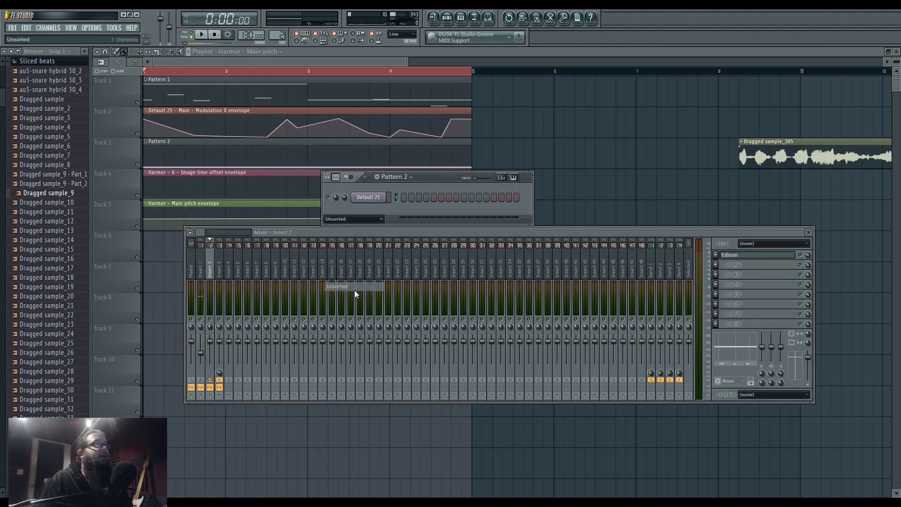
click(377, 217)
click(370, 246)
click(369, 247)
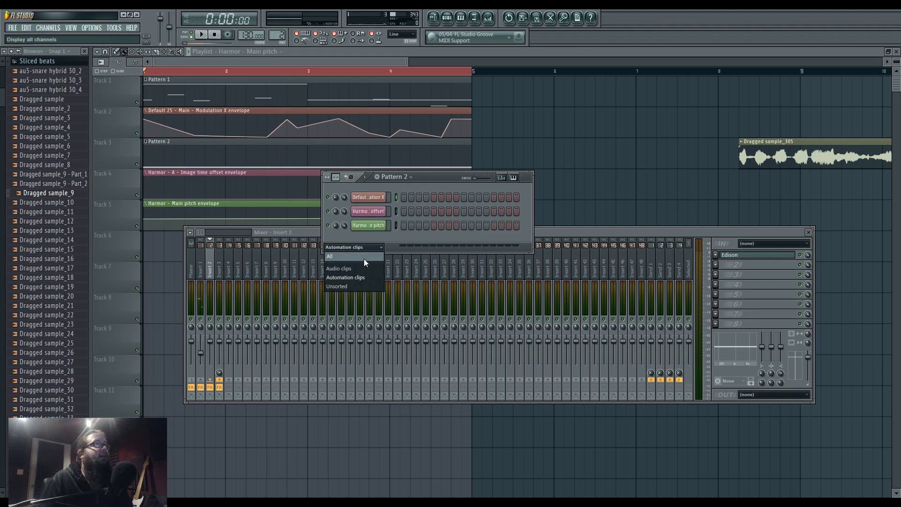
click(364, 259)
click(374, 226)
drag(599, 129, 568, 345)
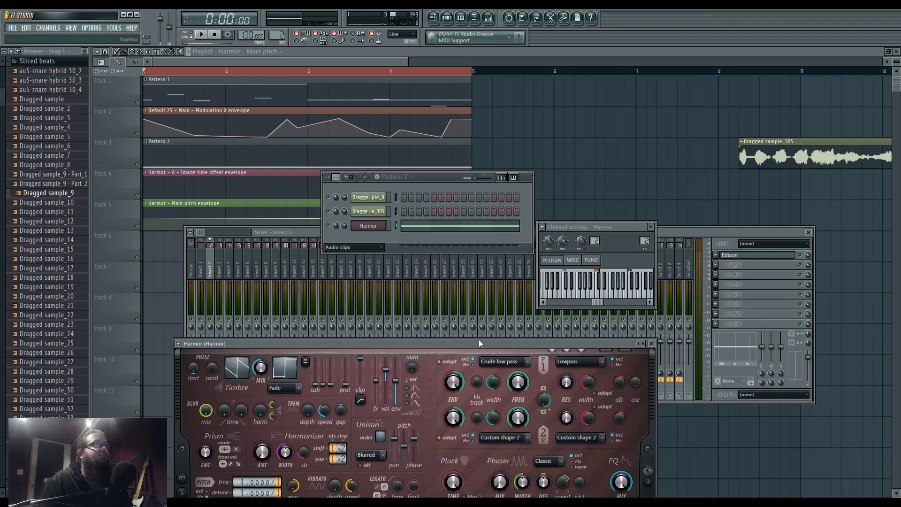
drag(479, 339, 477, 128)
key(F12)
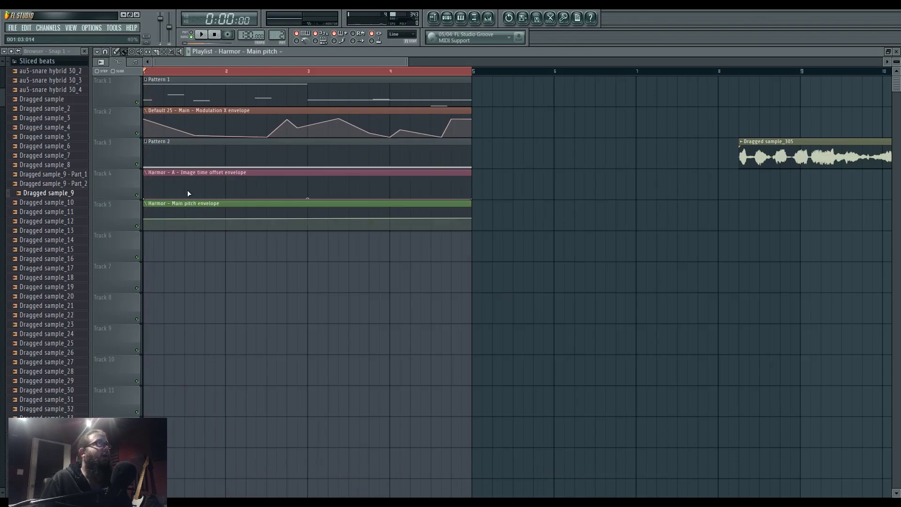
Step: Add points at beat 2 and late in bar 1 of the Image time offset envelope, curve the opening rise, and audition it
right_click(215, 188)
key(space)
key(space)
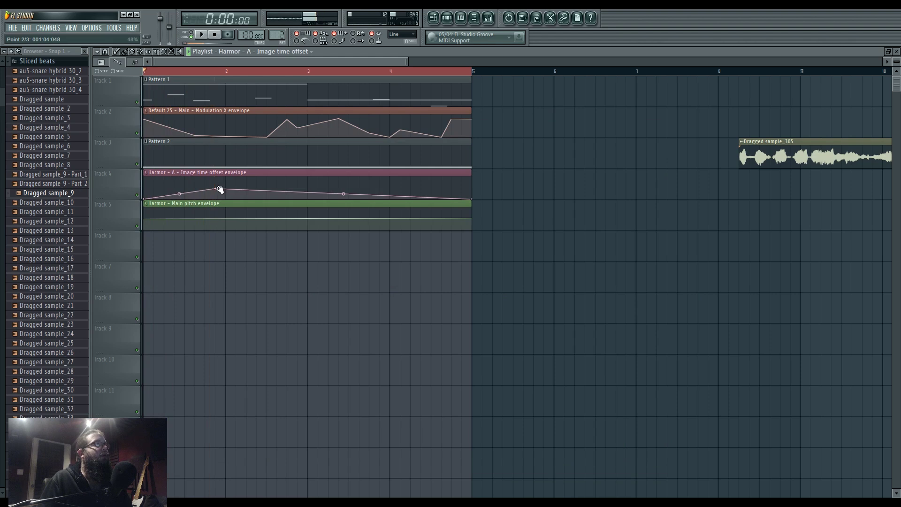
key(space)
drag(179, 193, 164, 193)
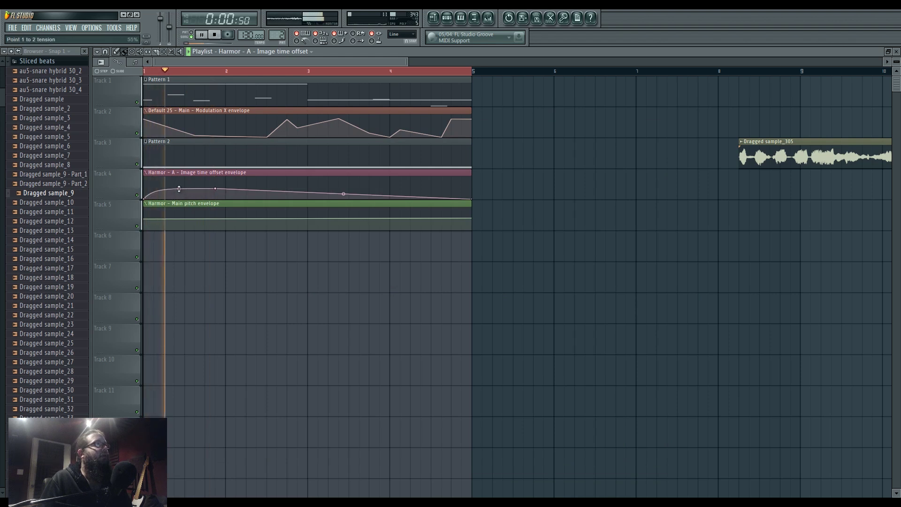
right_click(164, 195)
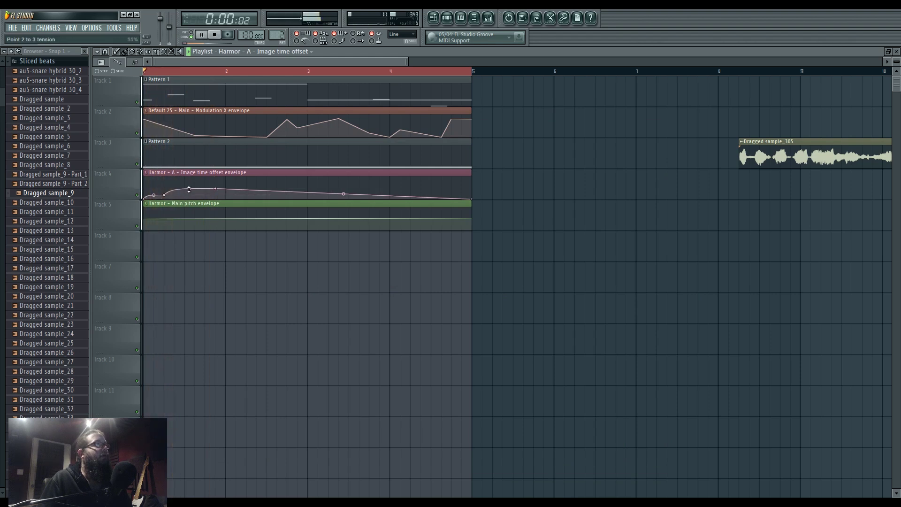
key(space)
key(space)
Step: Add points in bar 2 of the Image time offset envelope so that it dips and jumps vertically upward at beat 2
right_click(246, 193)
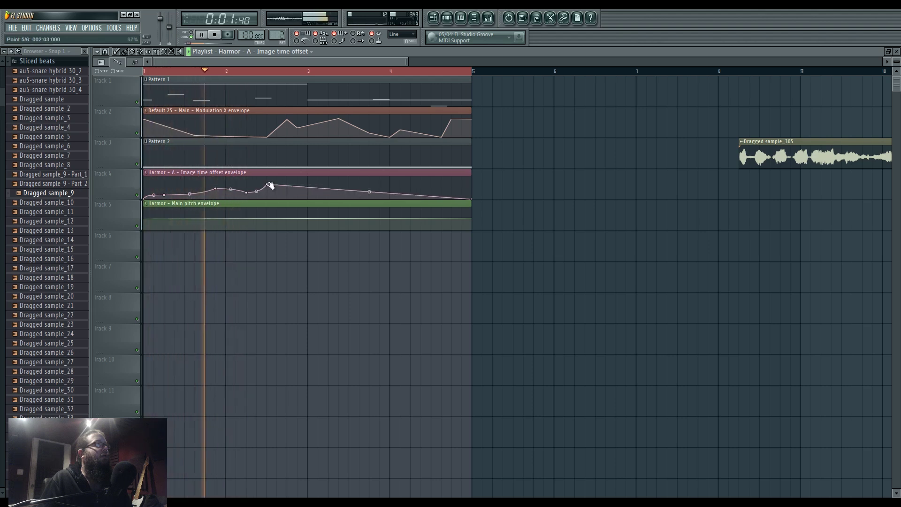
right_click(258, 181)
drag(257, 181, 246, 180)
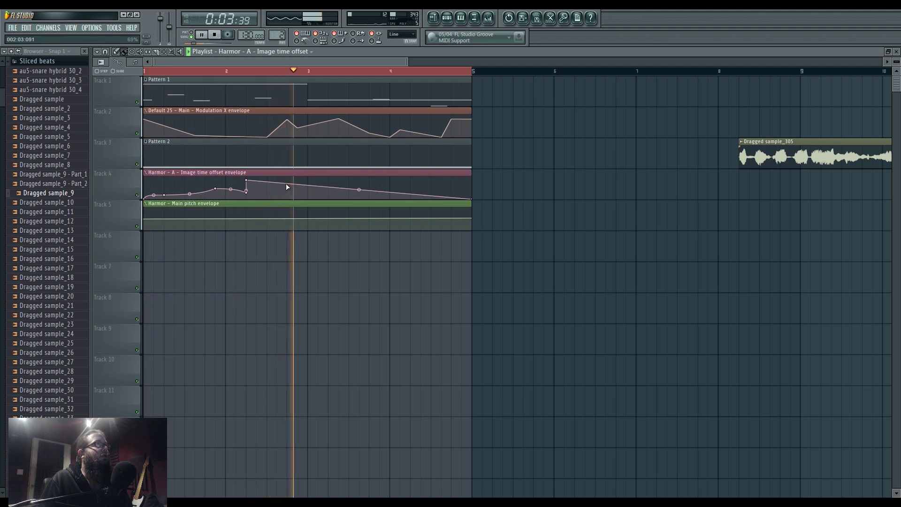
Step: Replay the loop and add Image time offset points late in bar 2, at bar 3, and in the middle of bar 3
key(space)
key(space)
right_click(287, 185)
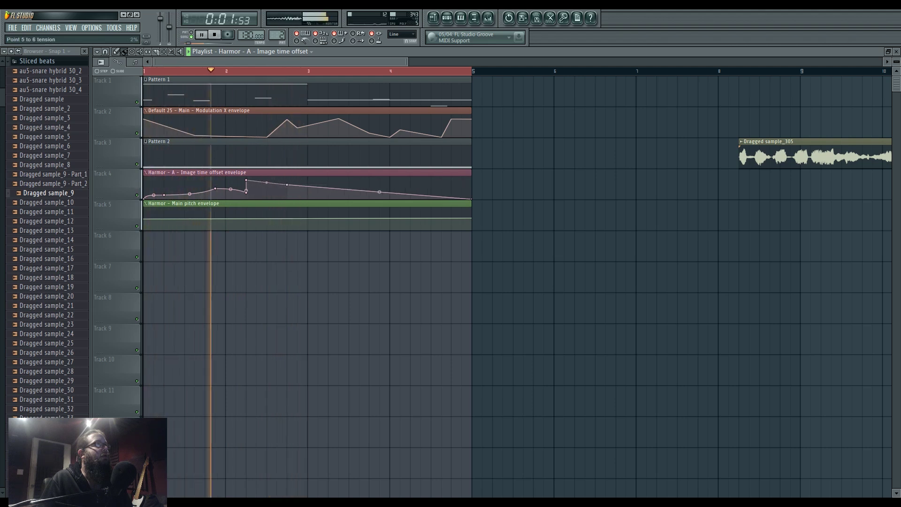
right_click(308, 178)
right_click(338, 177)
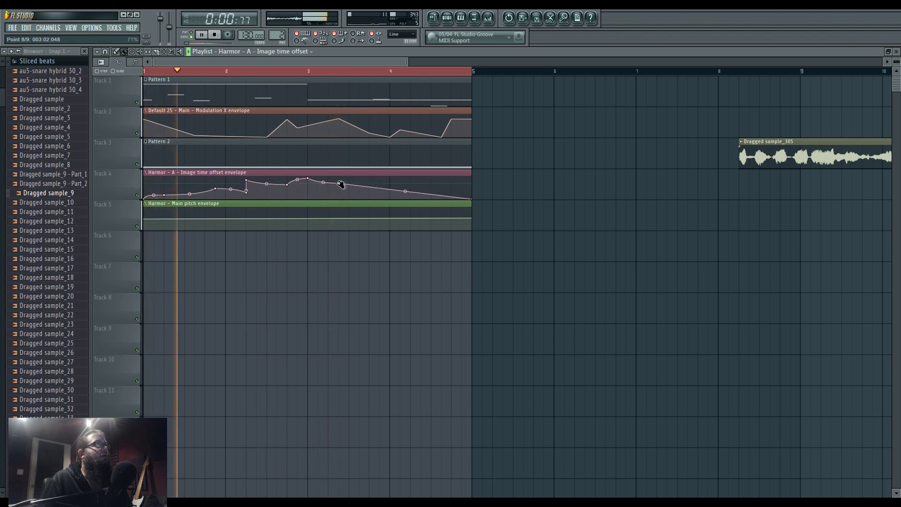
Step: Drop the Image time offset envelope vertically in the middle of bar 3 and add low points late in bar 3 and early in bar 4
right_click(339, 196)
right_click(381, 195)
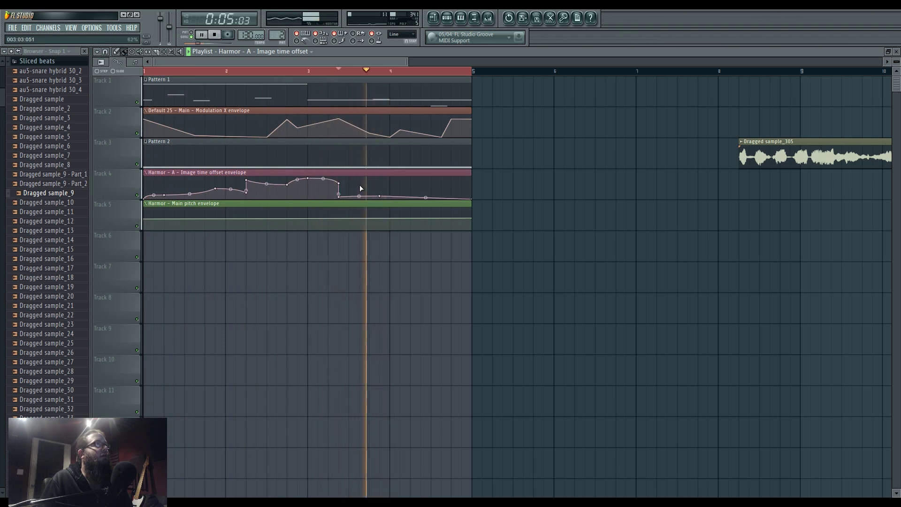
right_click(400, 193)
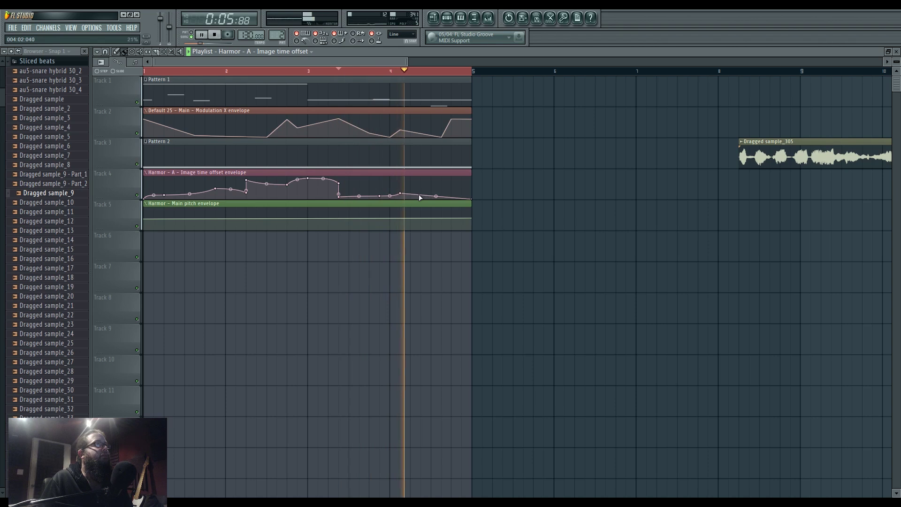
Step: Audition bar 4, add an Image time offset point before the bar's middle, and lower the one early in the bar
key(space)
key(space)
right_click(420, 194)
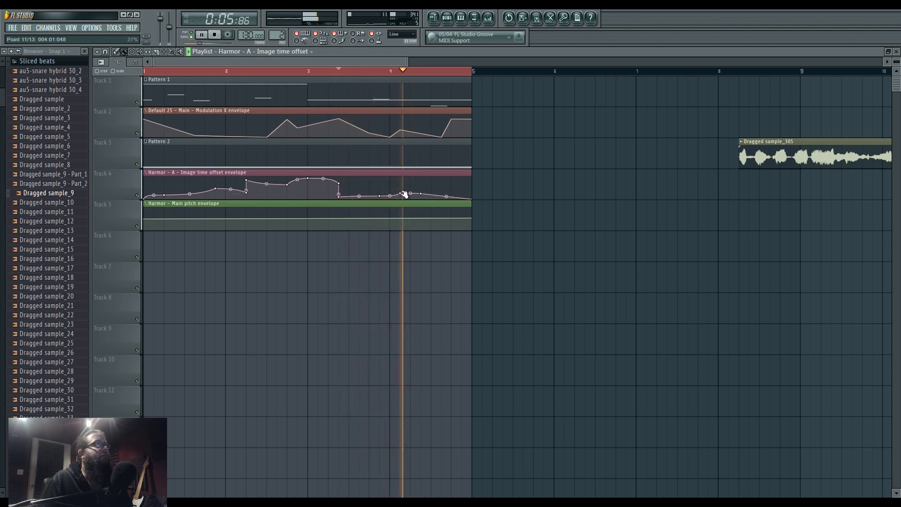
key(space)
drag(404, 194, 405, 195)
key(space)
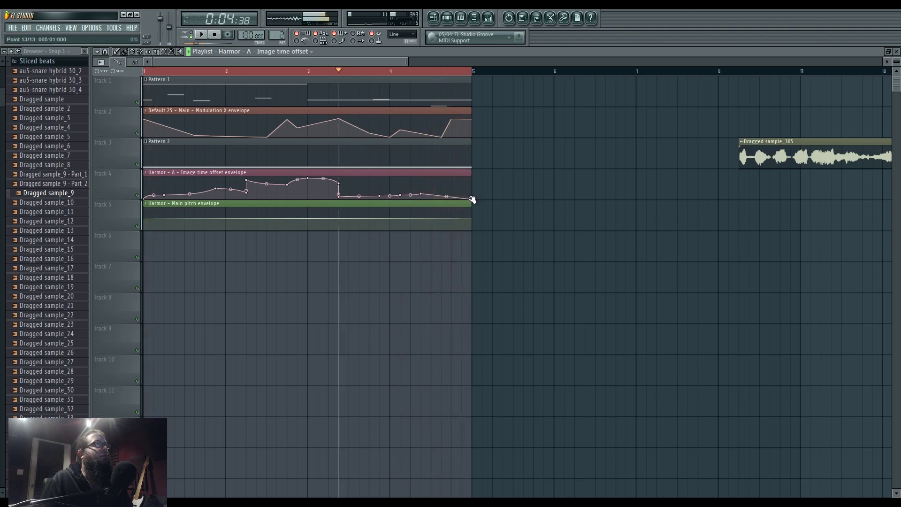
Step: Make the Image time offset envelope jump vertically at beat 4 of bar 4, raise its end point level with the jump, and replay the ending
right_click(452, 196)
right_click(452, 181)
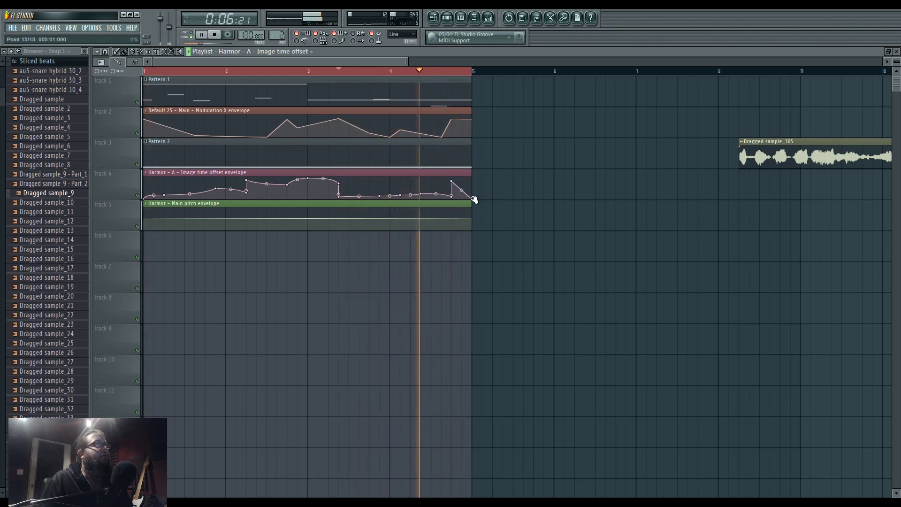
drag(473, 199, 474, 184)
click(443, 70)
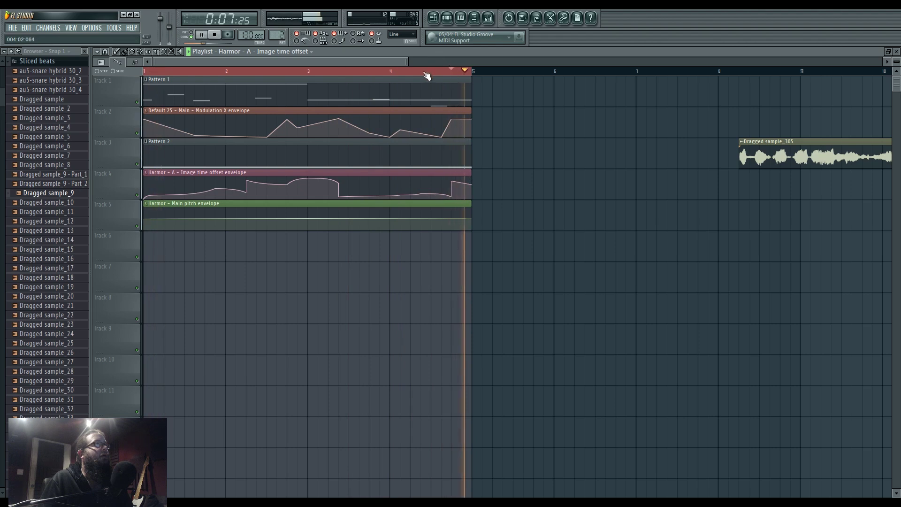
click(429, 71)
key(space)
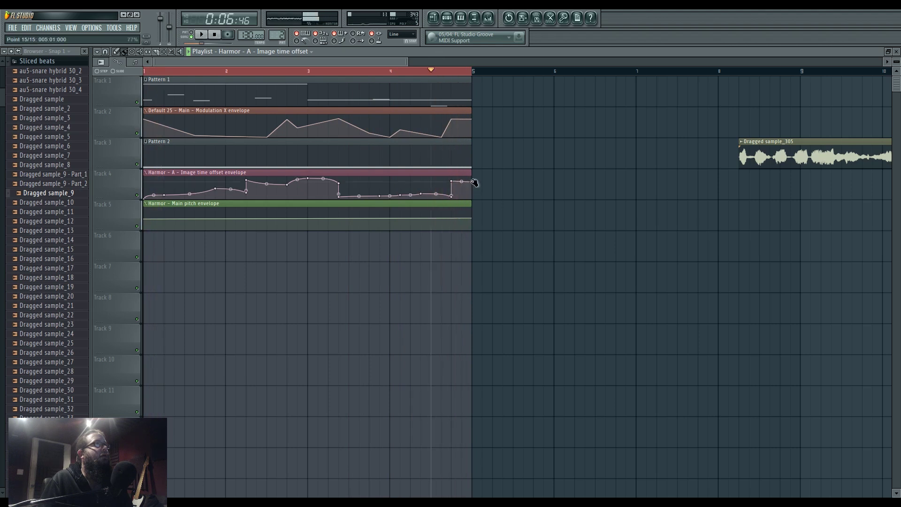
drag(473, 185, 474, 181)
key(space)
scroll(264, 233, down, 3)
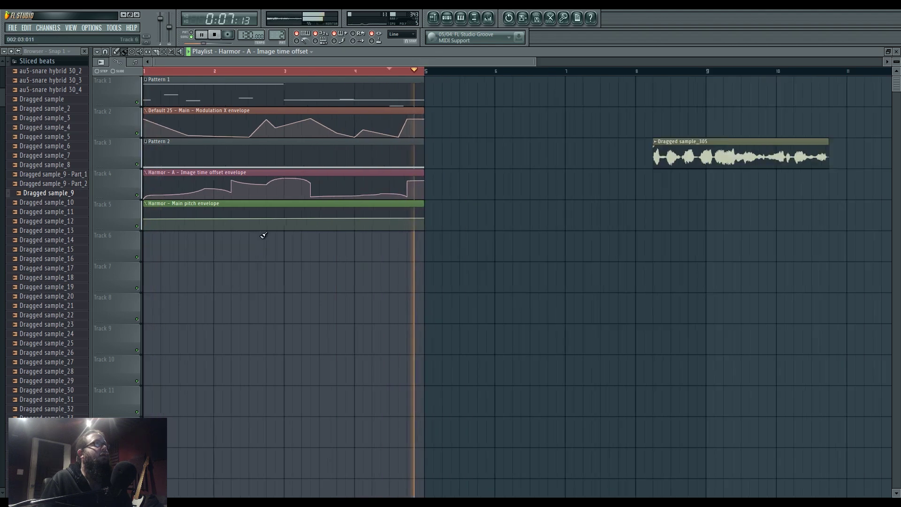
Step: Open the Vocodex effect on mixer insert 3 while the loop plays
click(447, 19)
click(489, 18)
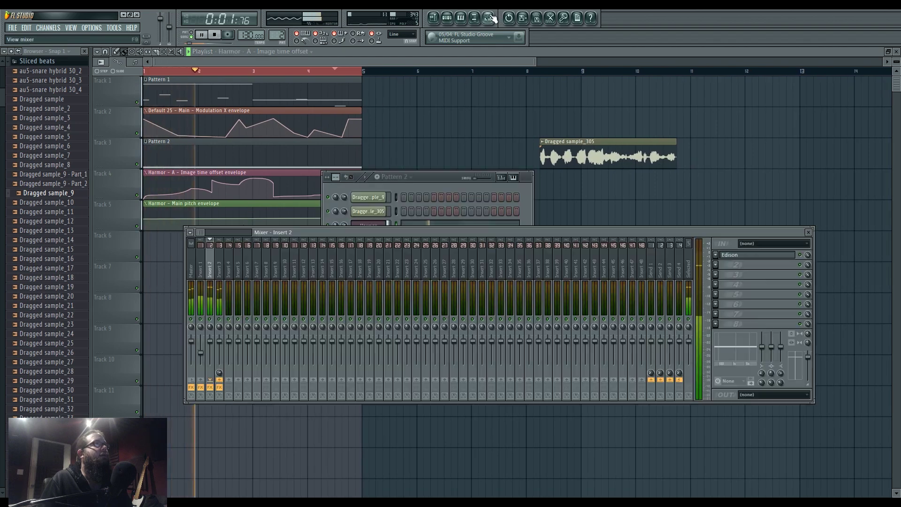
click(220, 275)
click(773, 254)
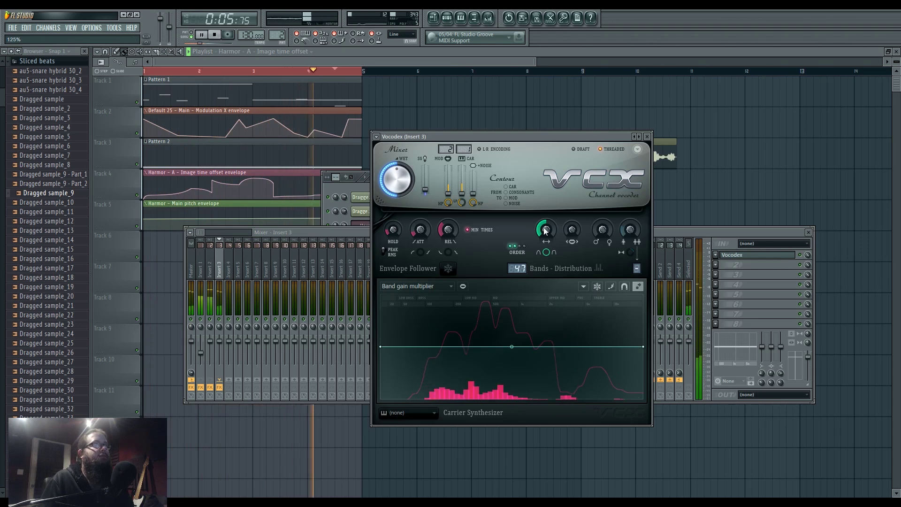
Step: Return to the playlist and add a vertical jump late in bar 3 of the Image time offset envelope, raising the section that follows
key(F12)
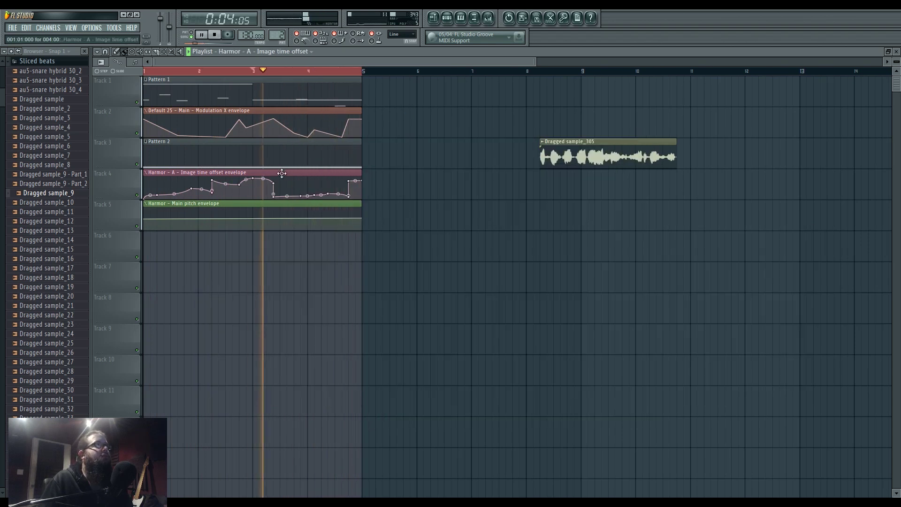
right_click(302, 191)
drag(316, 196, 317, 191)
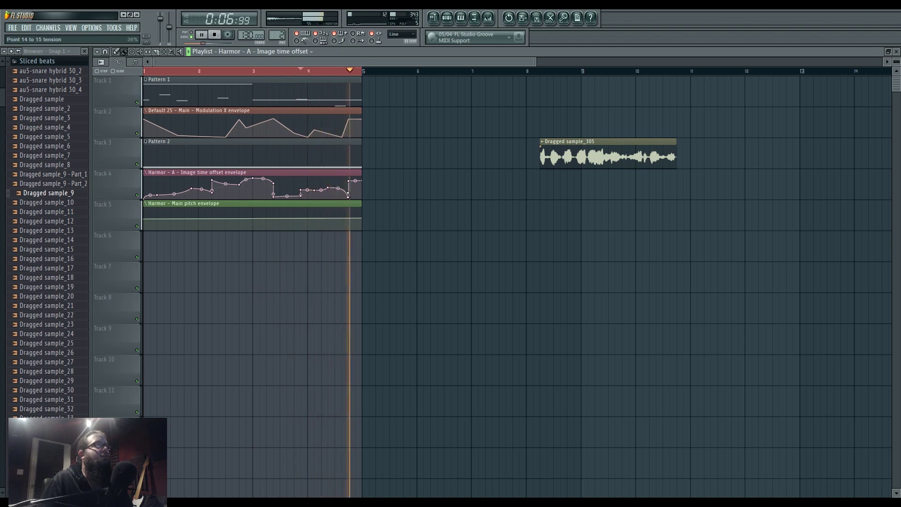
Step: Check the mixer and Vocodex, open Harmor from the audio clips group, and open the Sytrus channel from the Unsorted group
click(494, 18)
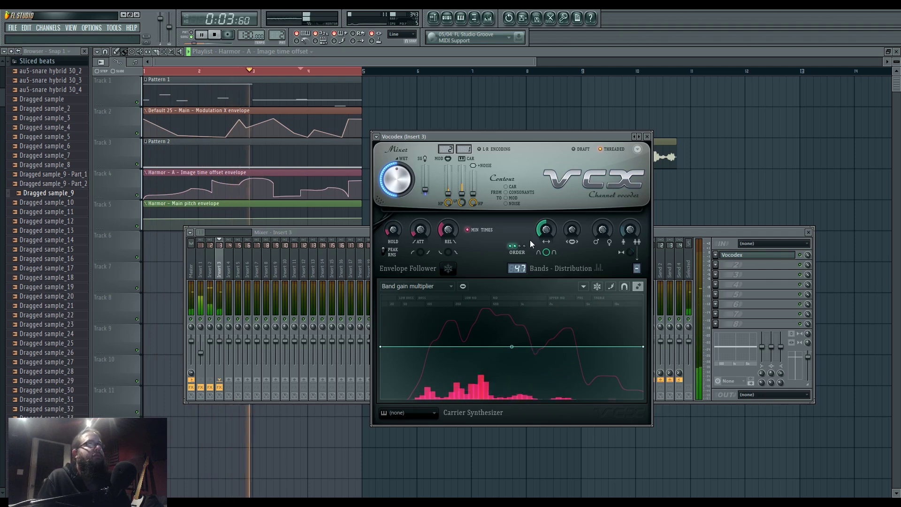
click(447, 18)
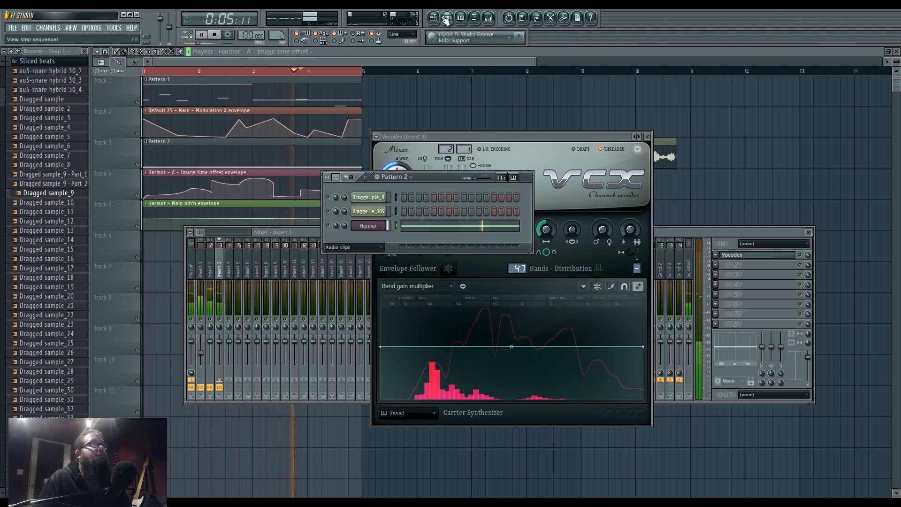
click(375, 226)
click(489, 19)
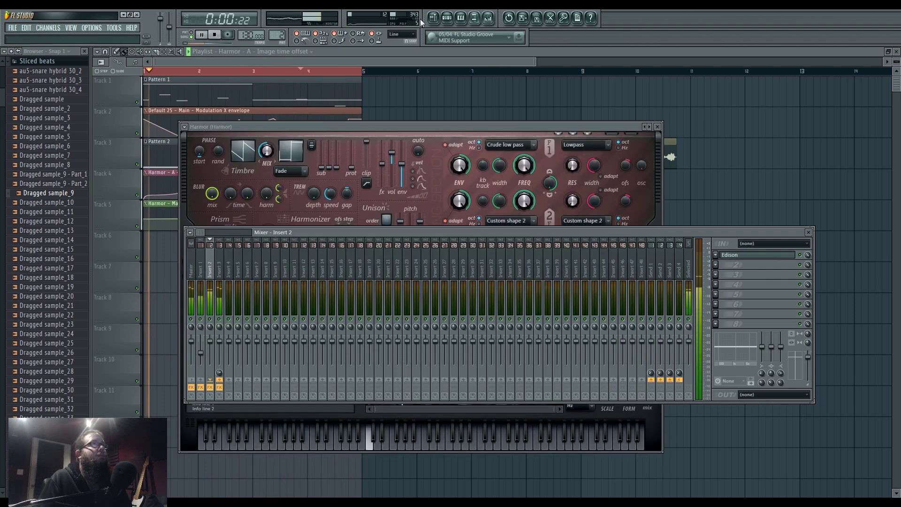
click(446, 18)
click(356, 247)
click(351, 288)
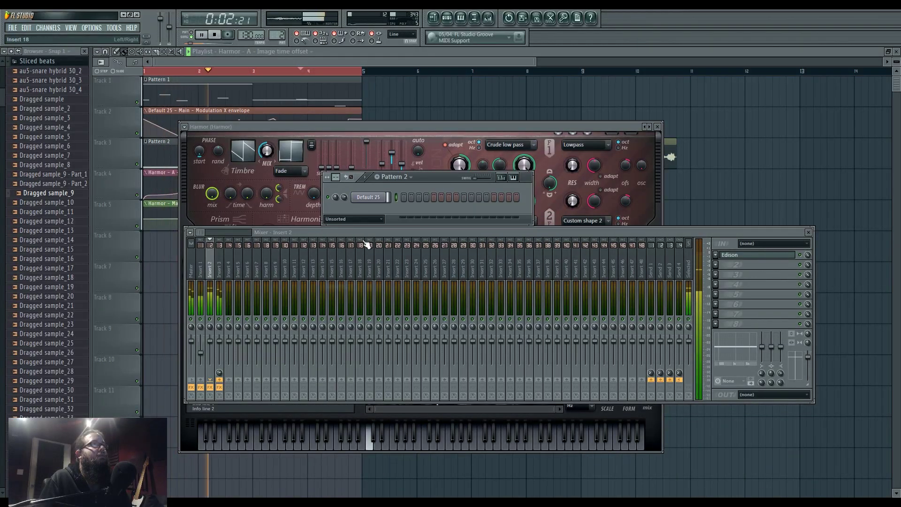
click(375, 198)
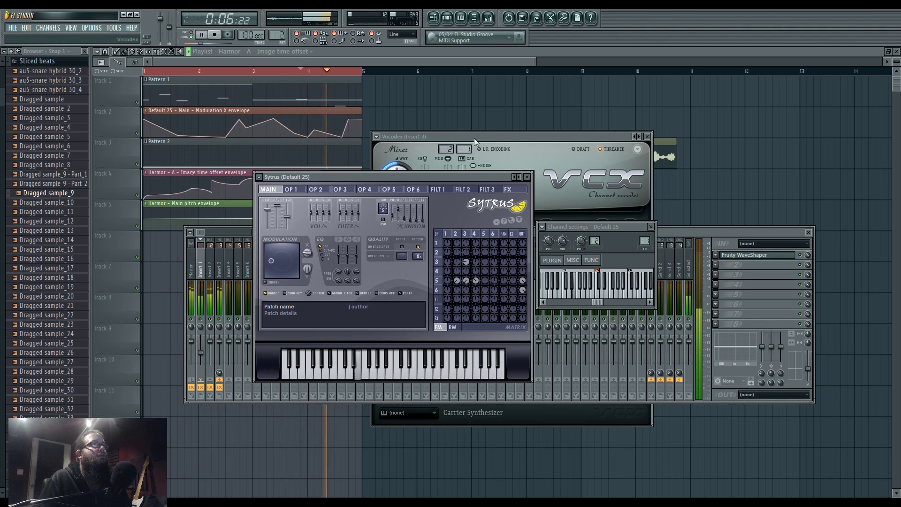
Step: Bring Vocodex forward and shape its Envelope release curve with a peak in the lower bands and a curved fall toward the highs
drag(475, 139, 458, 136)
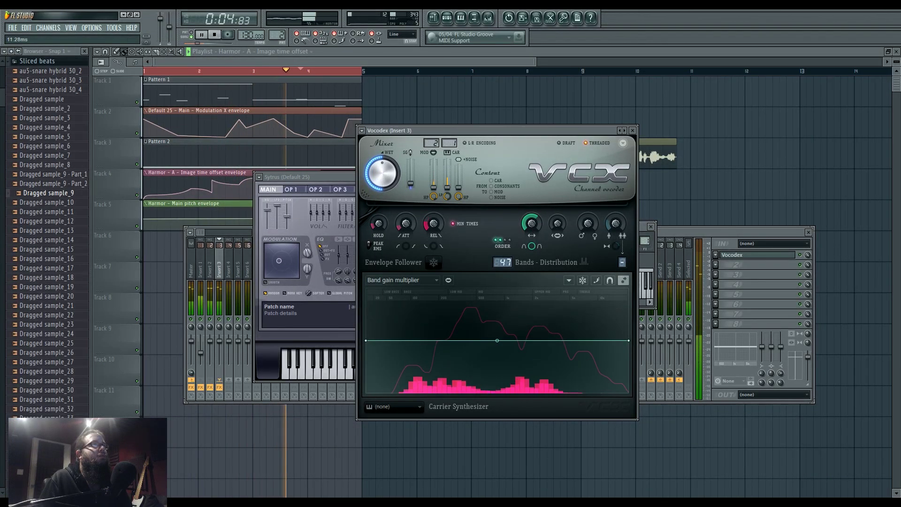
click(423, 280)
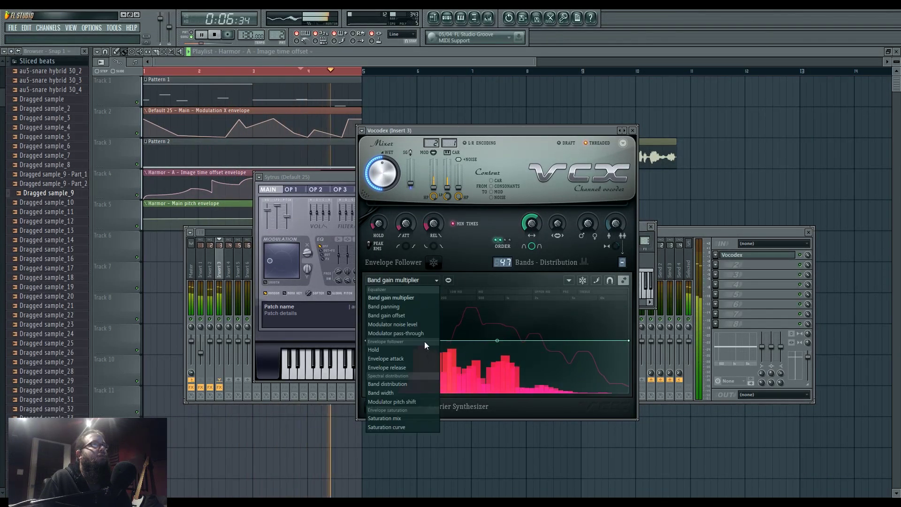
click(415, 368)
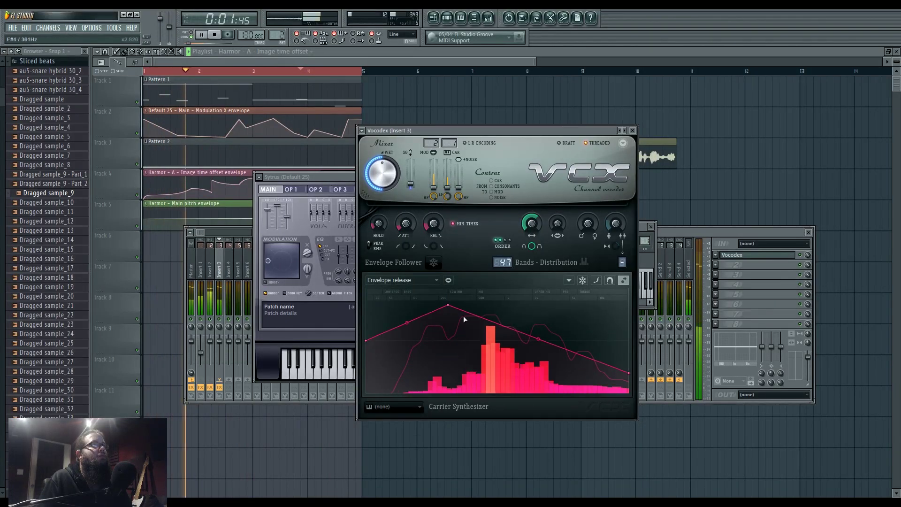
drag(538, 339, 538, 368)
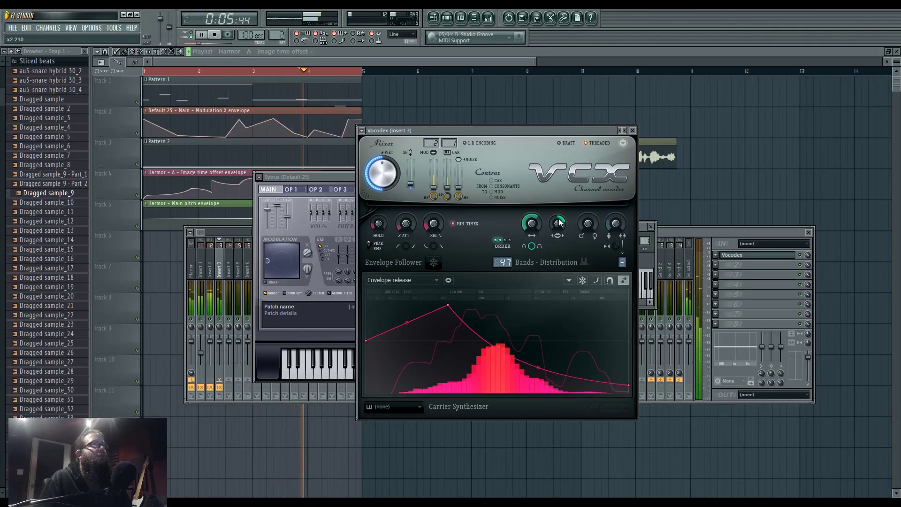
Step: Lower the Vocodex modulator pitch shift and shape its curve with a low dip, a mid peak, a second dip, and a raised high end
drag(587, 223, 586, 233)
click(423, 281)
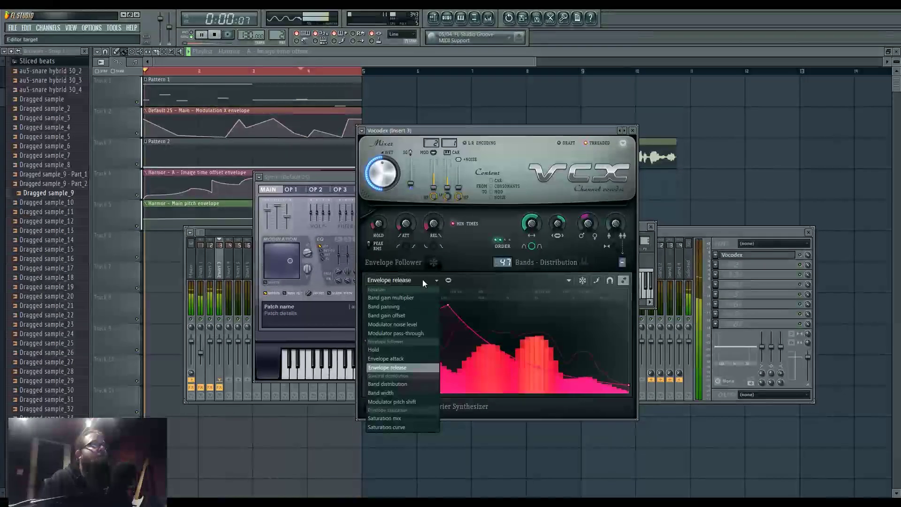
click(419, 402)
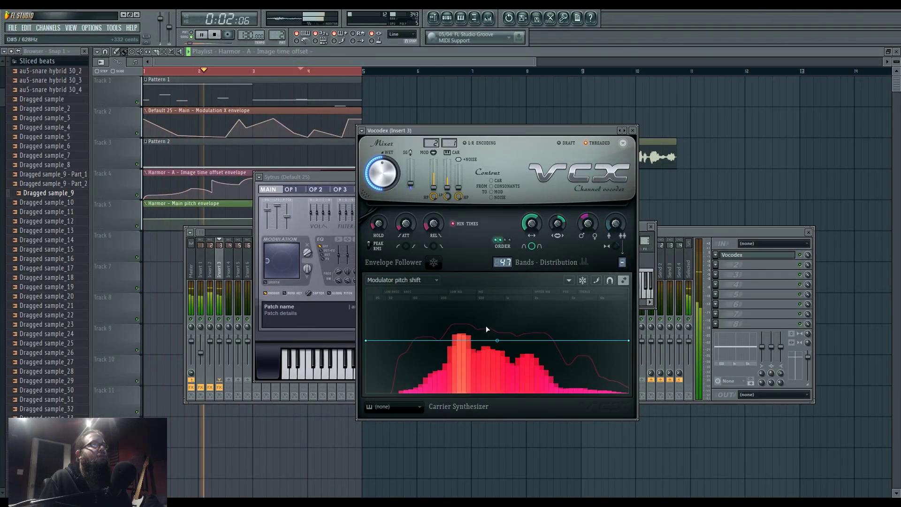
right_click(489, 374)
right_click(549, 322)
drag(549, 322, 504, 322)
right_click(537, 369)
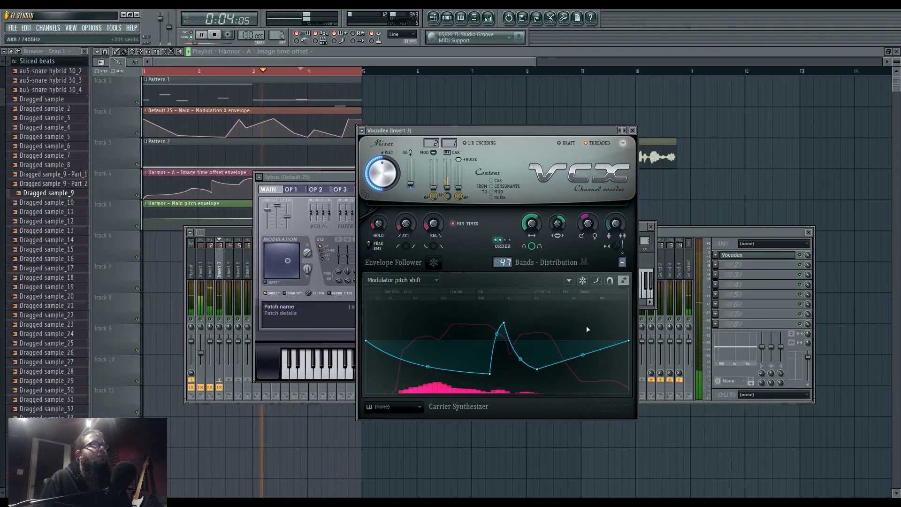
right_click(584, 313)
drag(629, 341, 582, 327)
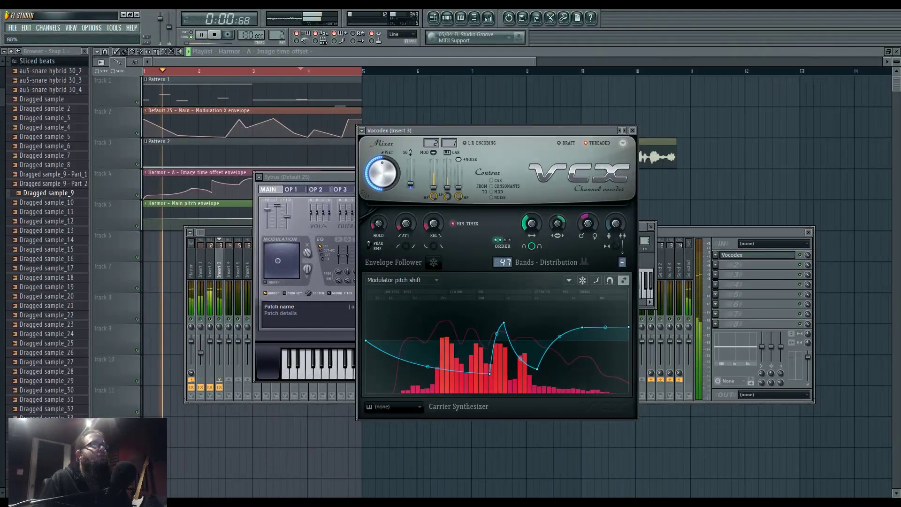
Step: Set the Vocodex band count to 68 and the band width to 122%
drag(504, 262, 527, 217)
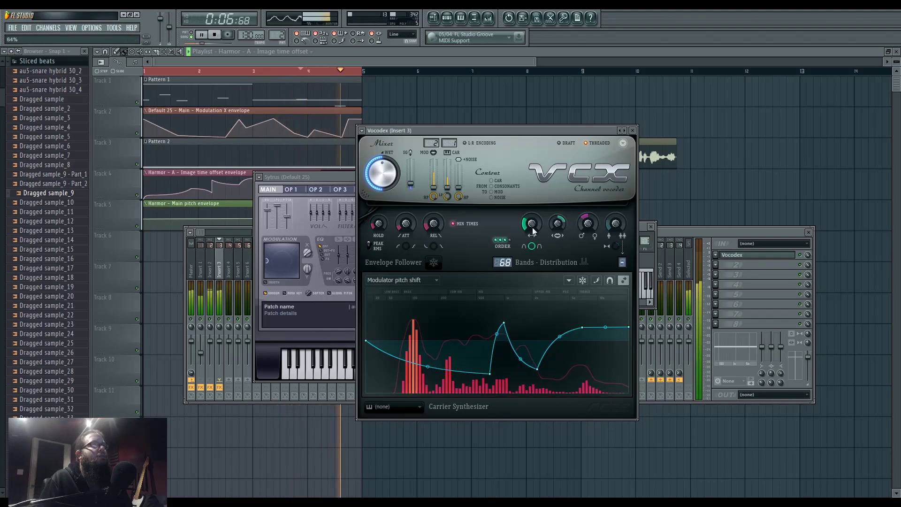
drag(532, 226, 532, 238)
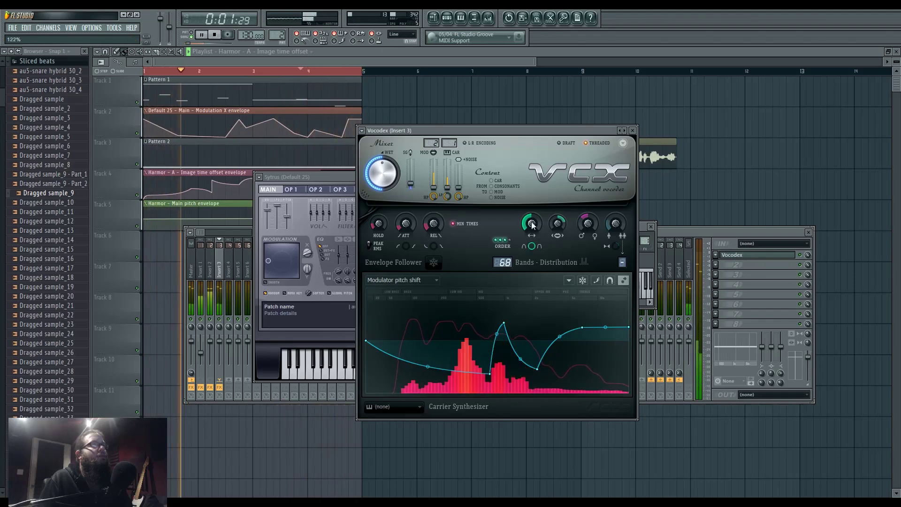
Step: Readjust the modulator pitch shift amount and the opening section of its curve, and set the carrier filter cutoff to 61 Hz
drag(490, 374, 477, 366)
drag(422, 359, 423, 343)
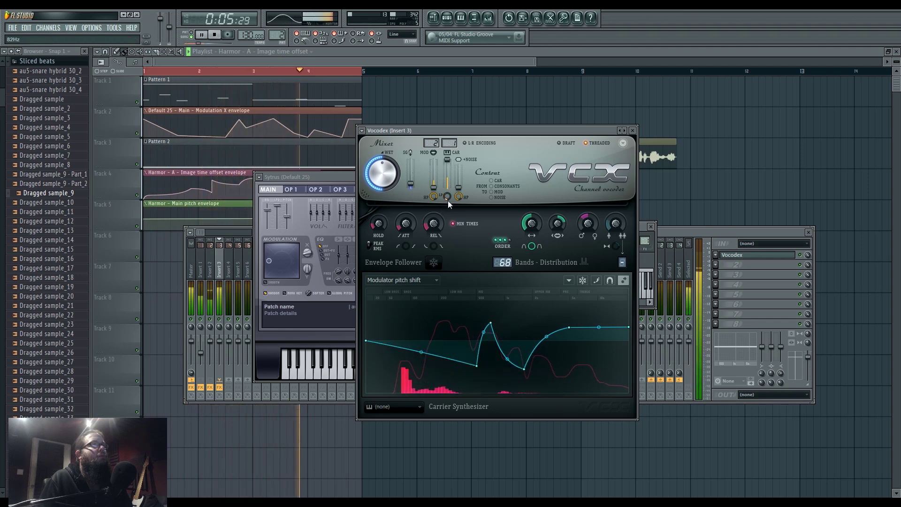
drag(450, 196, 450, 206)
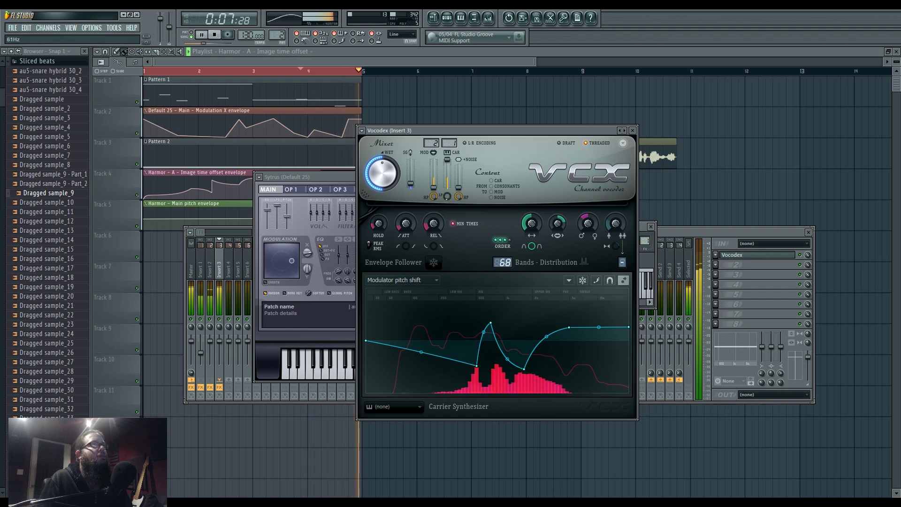
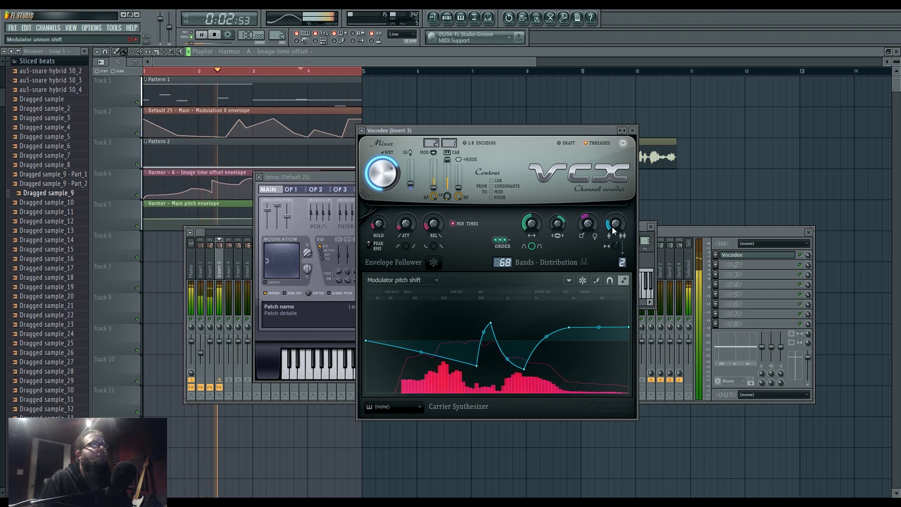
drag(587, 221, 579, 225)
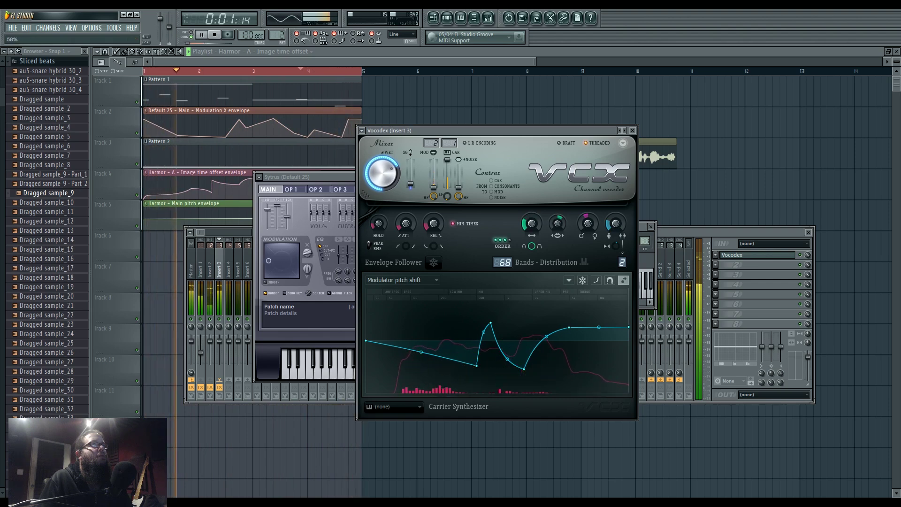
Step: Create an automation clip for the Vocodex band width and shape it with alternating high and low points from bar 1 to early bar 4
right_click(530, 226)
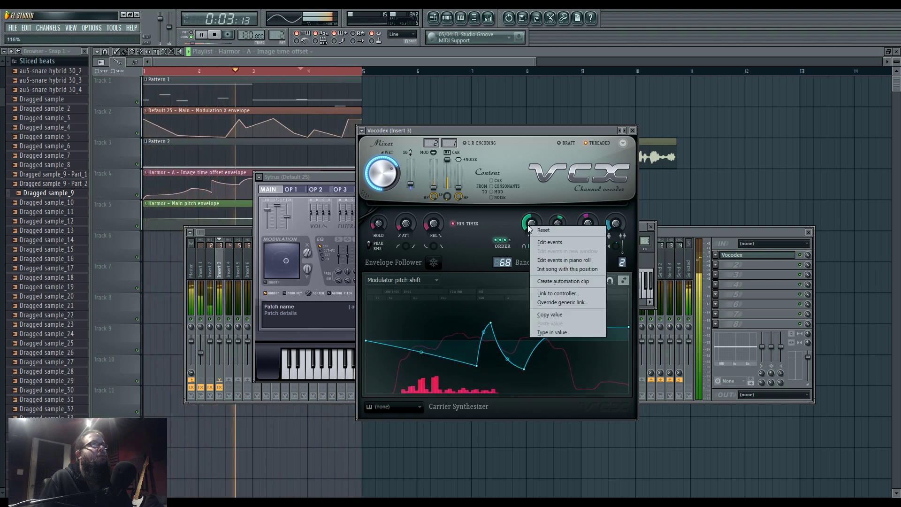
click(545, 283)
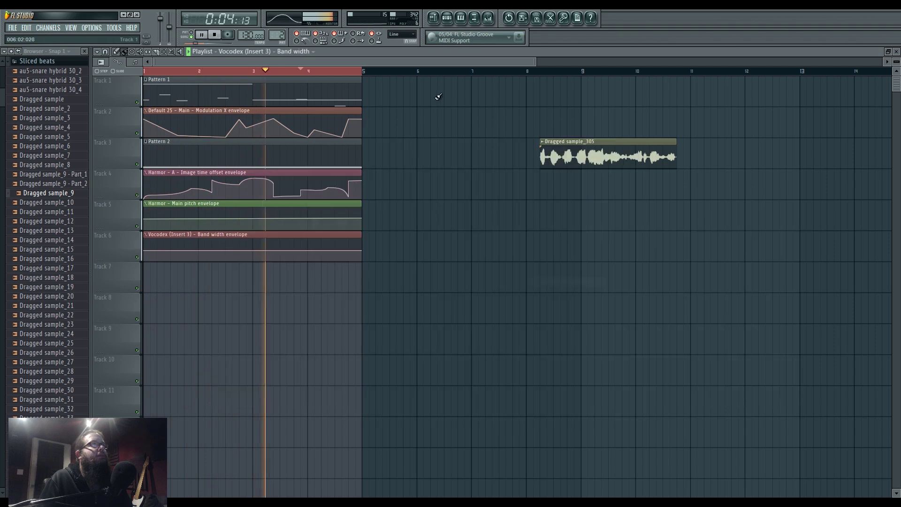
right_click(164, 248)
right_click(184, 256)
right_click(232, 247)
right_click(260, 254)
right_click(301, 242)
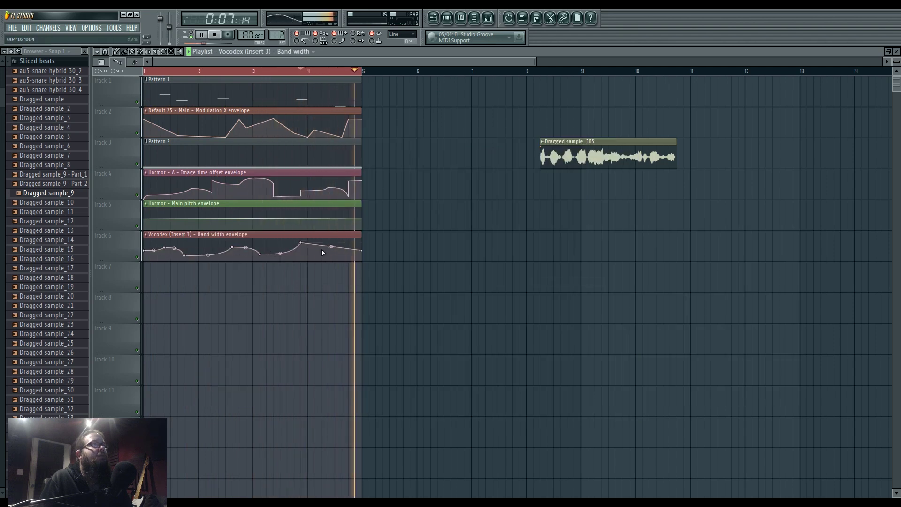
right_click(321, 251)
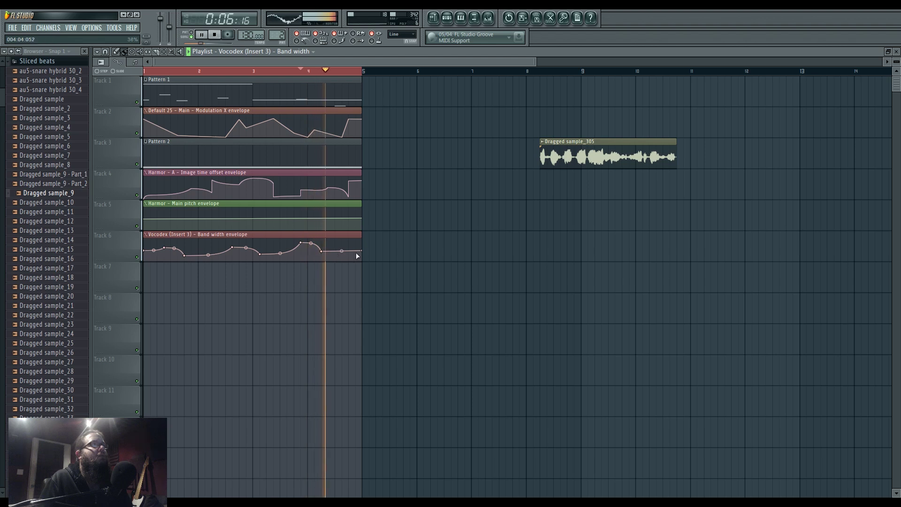
Step: Lower the end point of the Vocodex band width envelope and move its bar 2 high point earlier
drag(361, 251, 362, 258)
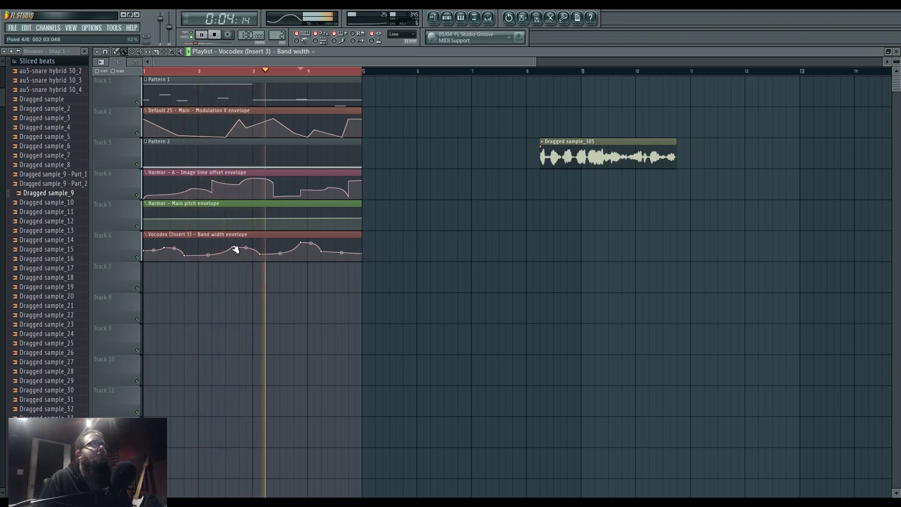
drag(235, 249, 219, 248)
click(202, 72)
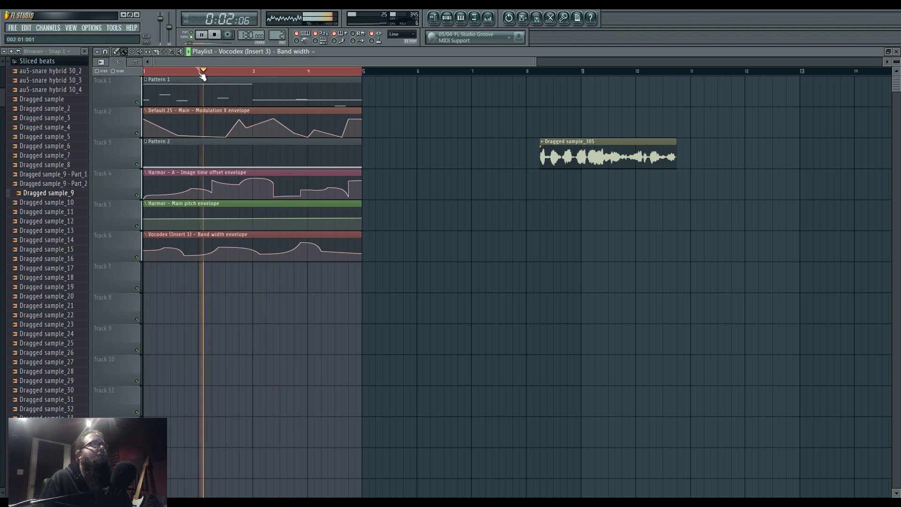
Step: Lower the Harmor image time offset envelope between bars 2 and 3 into a gradual rise, with a sharp jump at bar 3
click(202, 73)
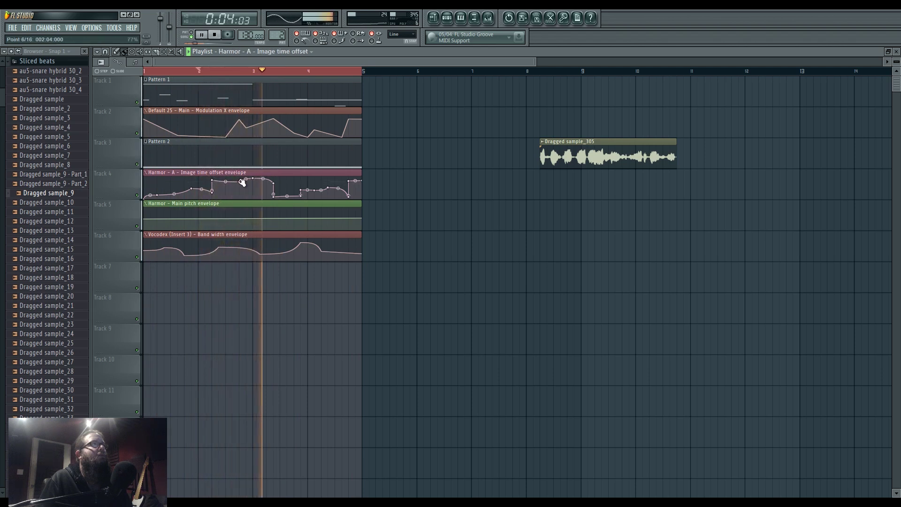
key(space)
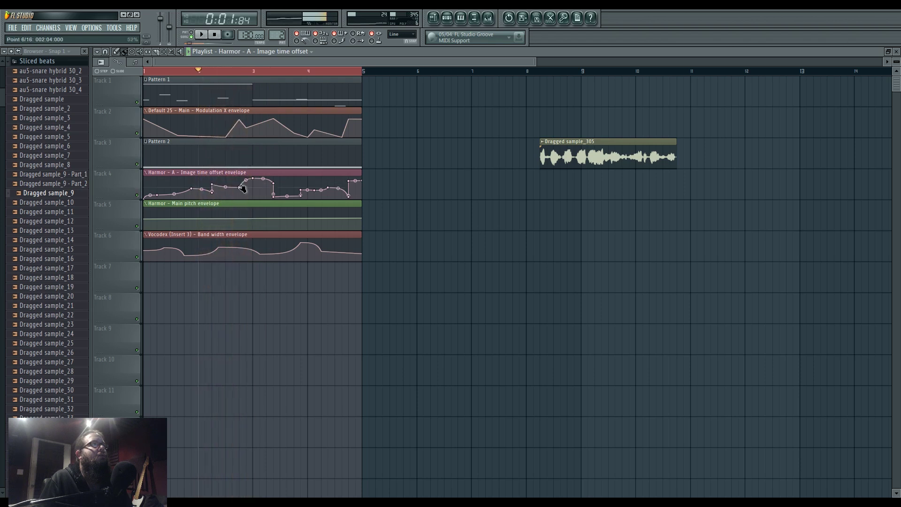
key(space)
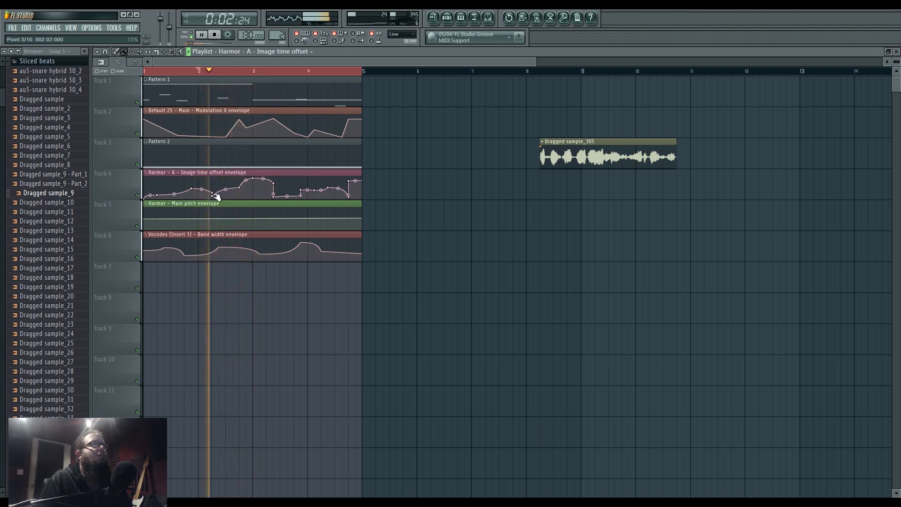
key(space)
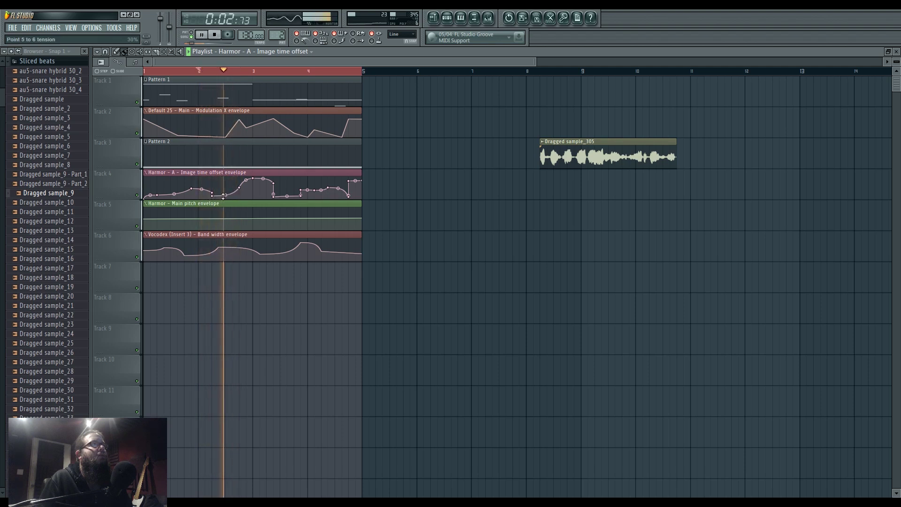
right_click(254, 182)
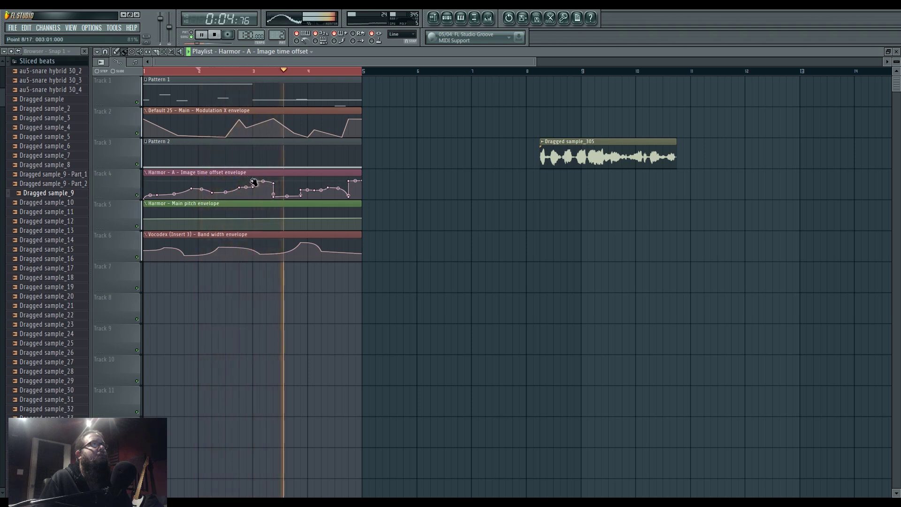
click(254, 71)
key(space)
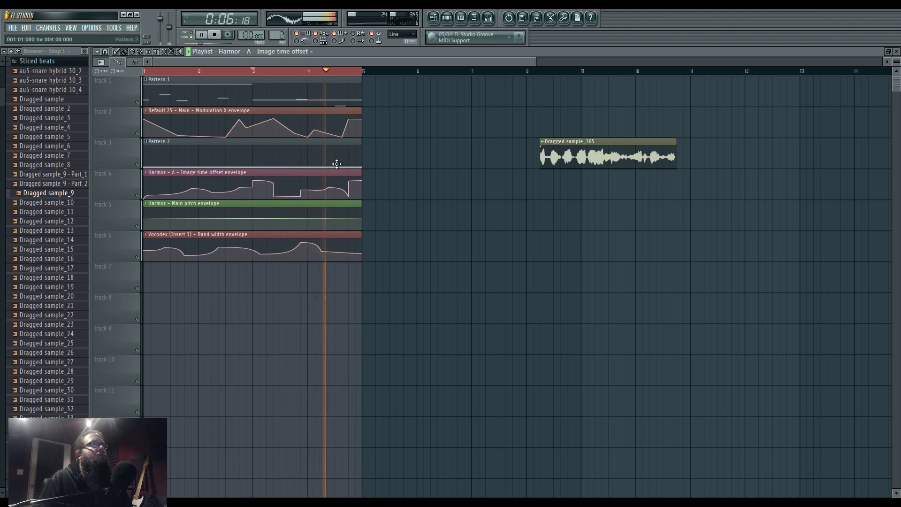
Step: Open the Sytrus bass from the unsorted channels and raise the volume of its mixer track, Insert 1
click(447, 19)
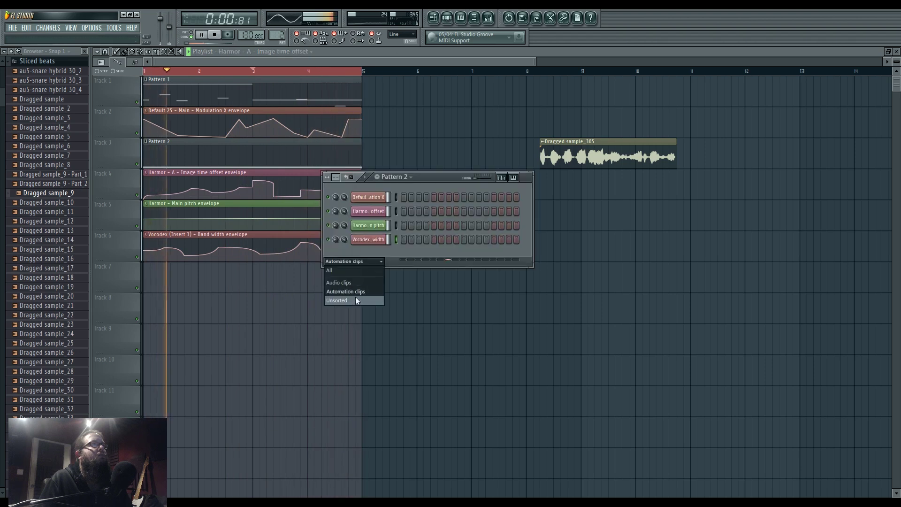
click(356, 301)
click(372, 197)
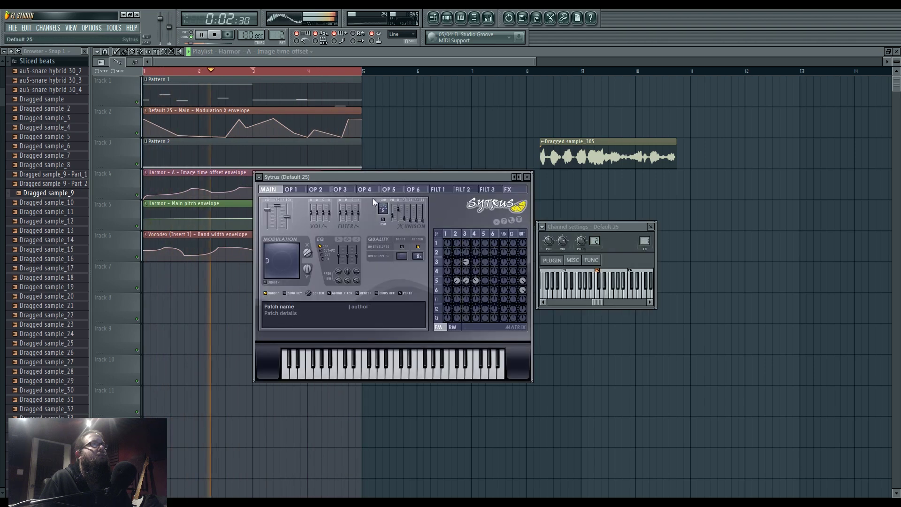
click(573, 261)
click(558, 261)
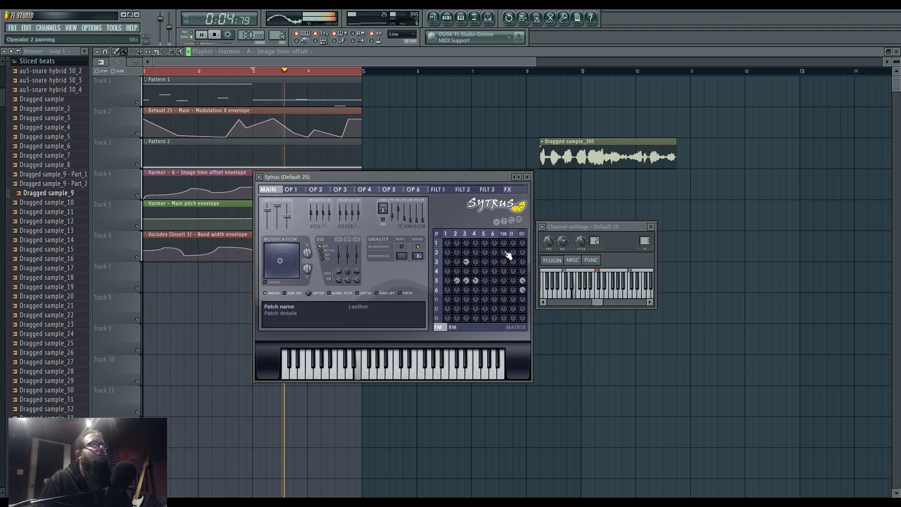
drag(469, 179, 550, 182)
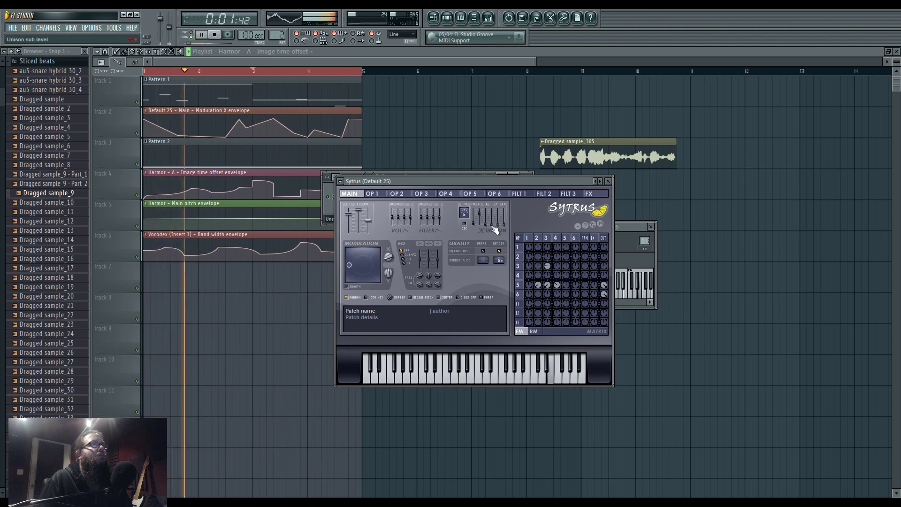
double_click(645, 242)
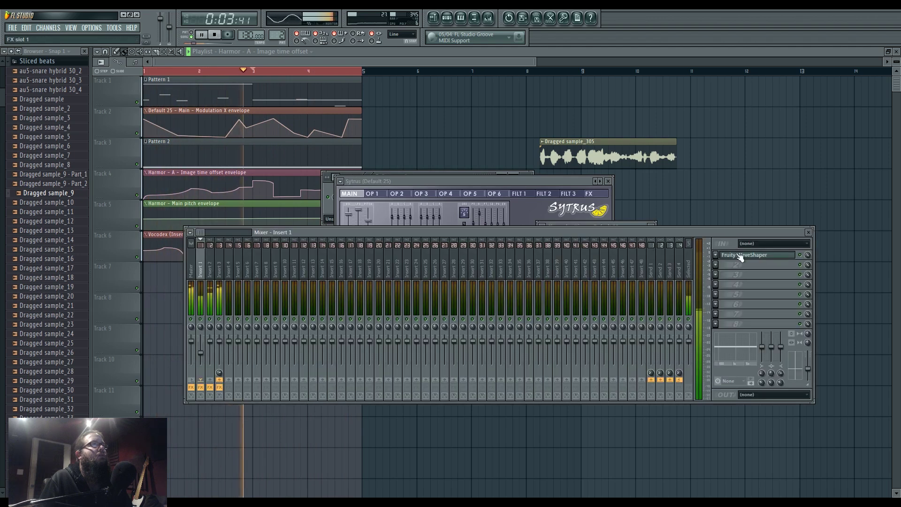
click(219, 273)
drag(201, 353, 205, 348)
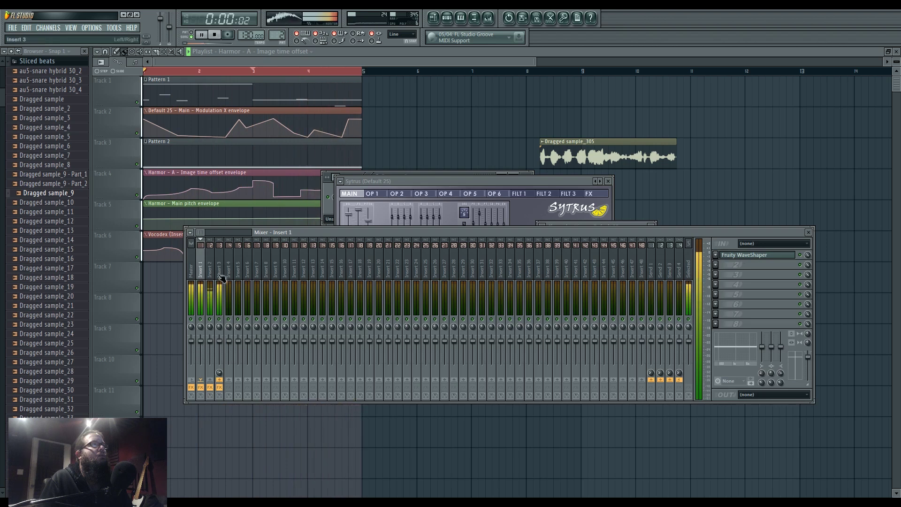
Step: Adjust the band filter shape in Vocodex on Insert 3 and set its band width multiplier to about x0.686
click(738, 258)
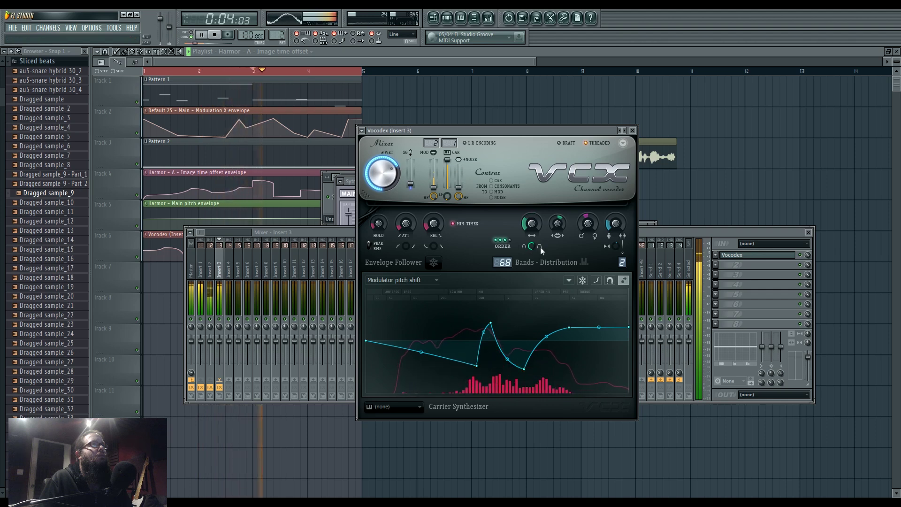
drag(533, 247, 533, 259)
mouse_move(558, 226)
mouse_down()
mouse_move(558, 233)
mouse_move(558, 221)
mouse_up()
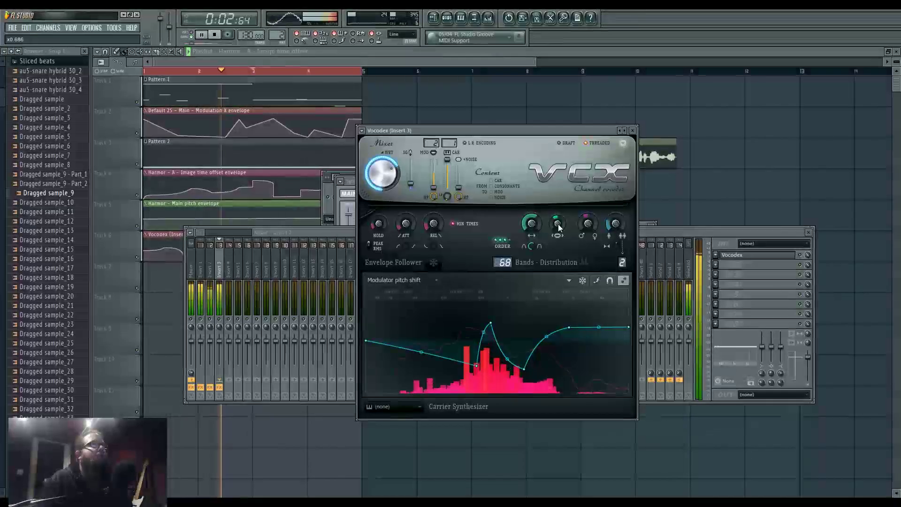
Step: Add Fruity Parametric EQ 2 after Vocodex, boosting band 6 by 5.9 dB near 10866 Hz and cutting band 3 by 4.2 dB at 173 Hz
click(750, 285)
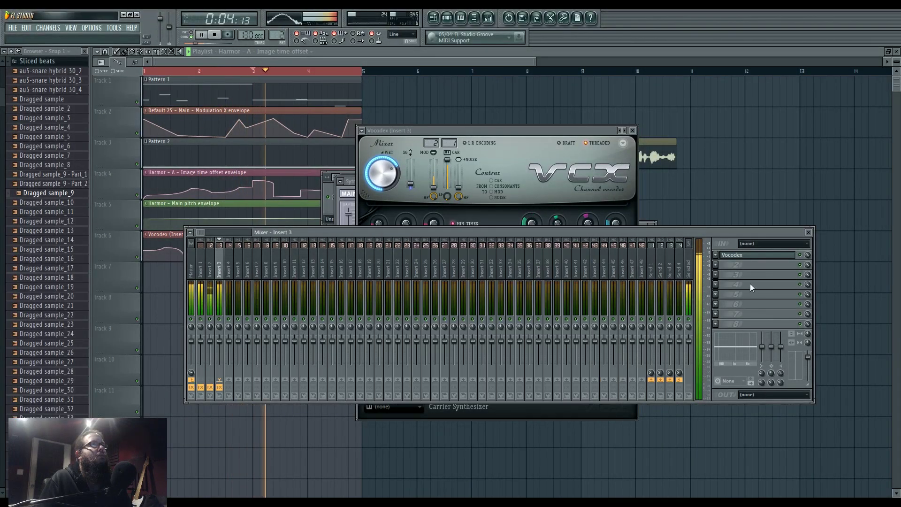
click(717, 266)
mouse_move(728, 275)
click(775, 351)
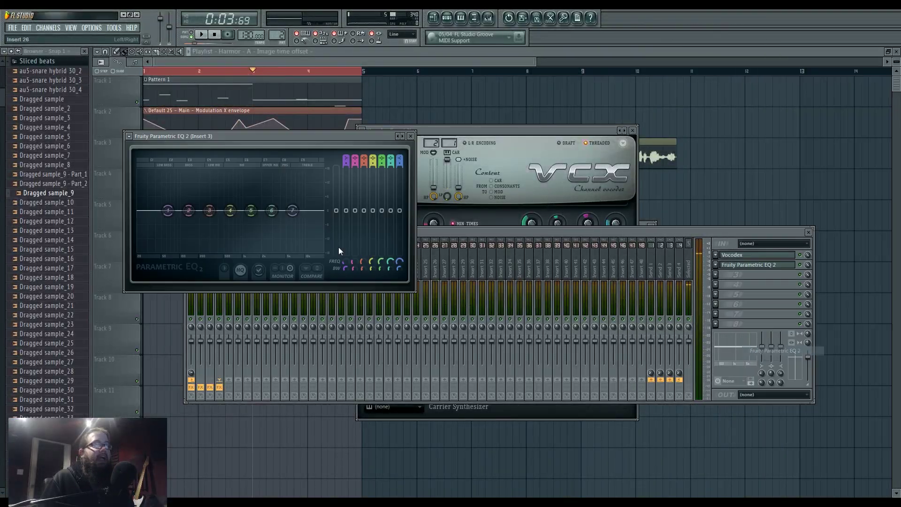
drag(250, 211, 303, 196)
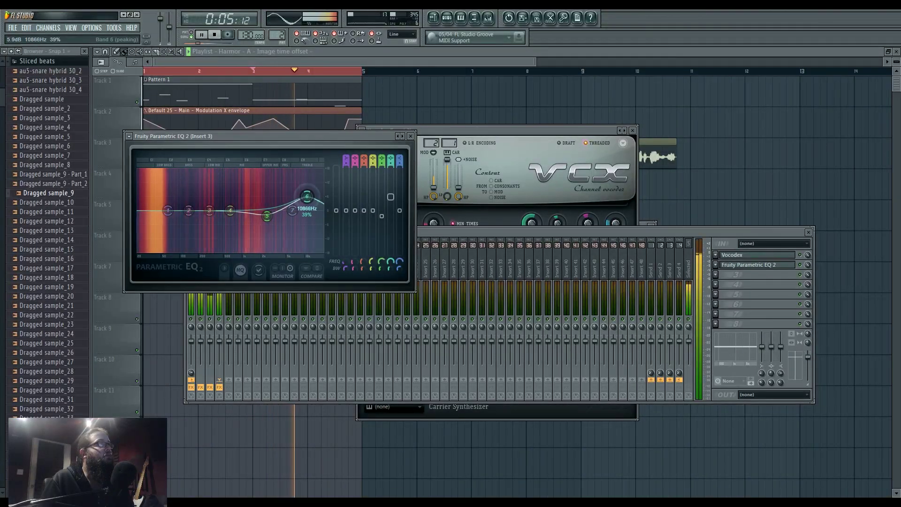
drag(189, 211, 233, 215)
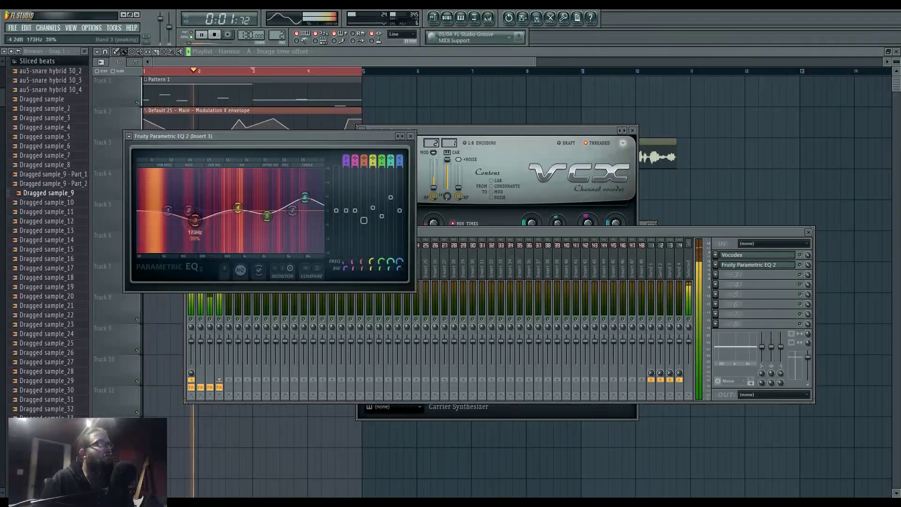
Step: Add Fruity WaveShaper to Insert 3 after the EQ and lift the low end of its curve slightly with extra points
click(716, 275)
click(770, 431)
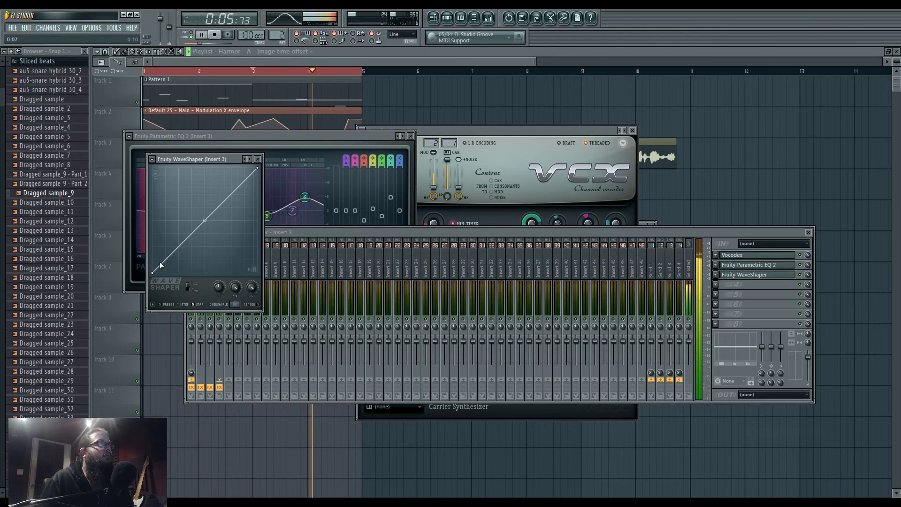
drag(158, 256, 157, 268)
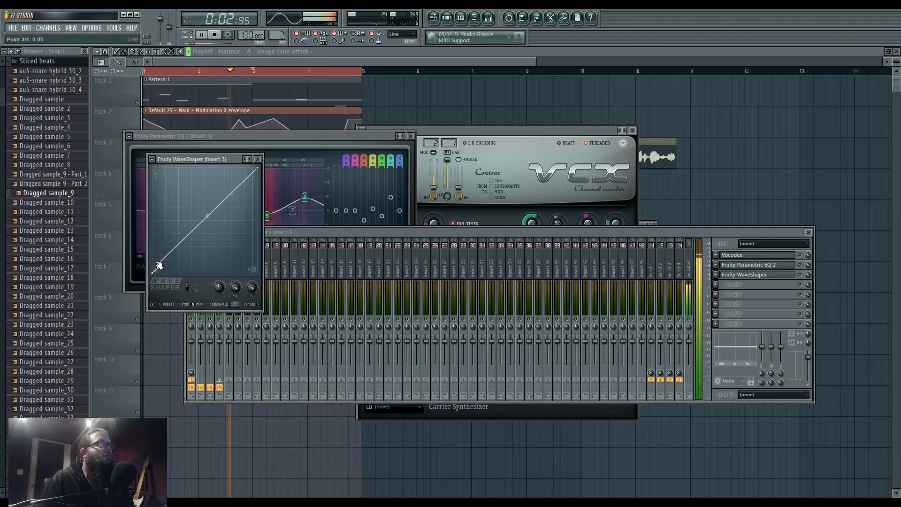
Step: Add Maximus after the WaveShaper on Insert 3, load a different preset in it, and resume playback
click(720, 284)
click(785, 474)
click(215, 34)
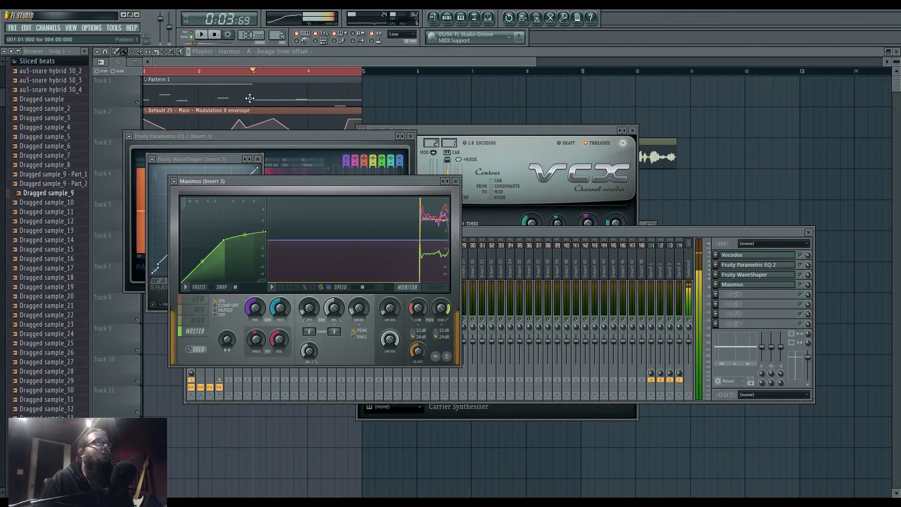
right_click(448, 181)
click(469, 258)
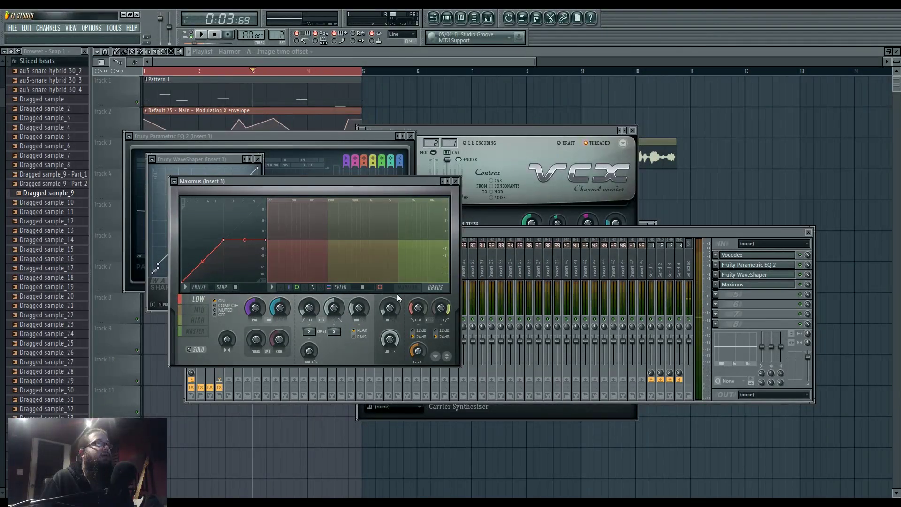
key(space)
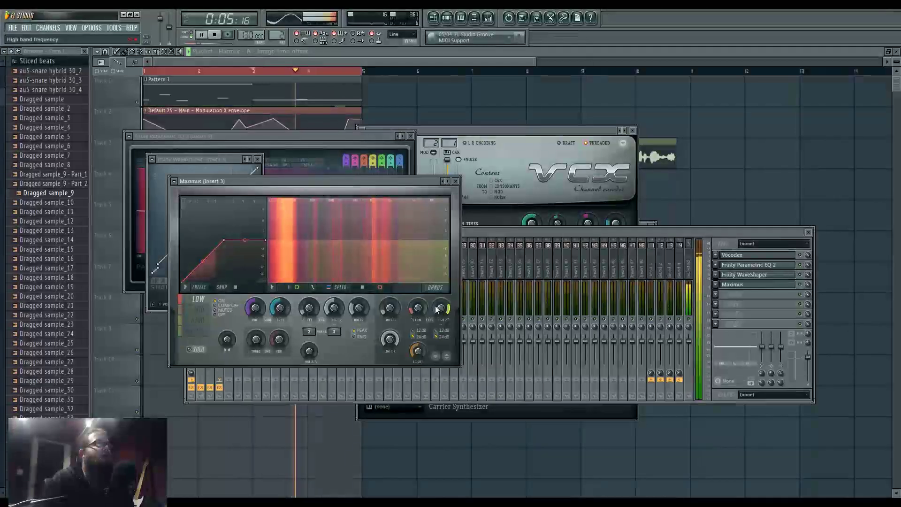
Step: Lower Maximus's high band frequency, bend the mid and high band compression curves upward, and set the mid band to 73% separated
drag(436, 308, 436, 324)
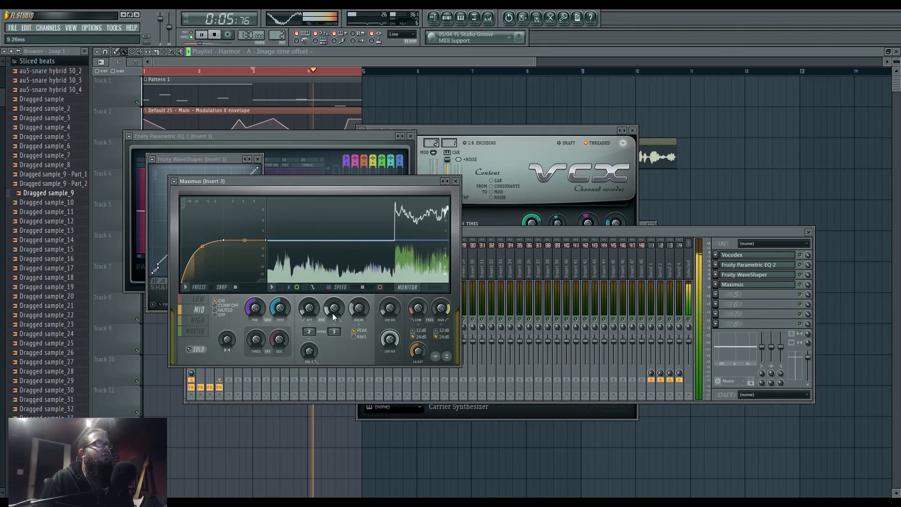
click(198, 321)
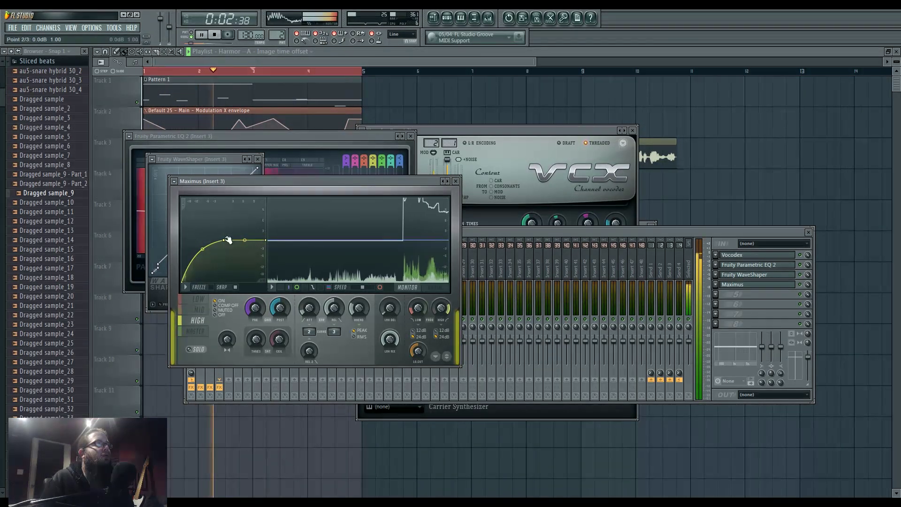
click(199, 310)
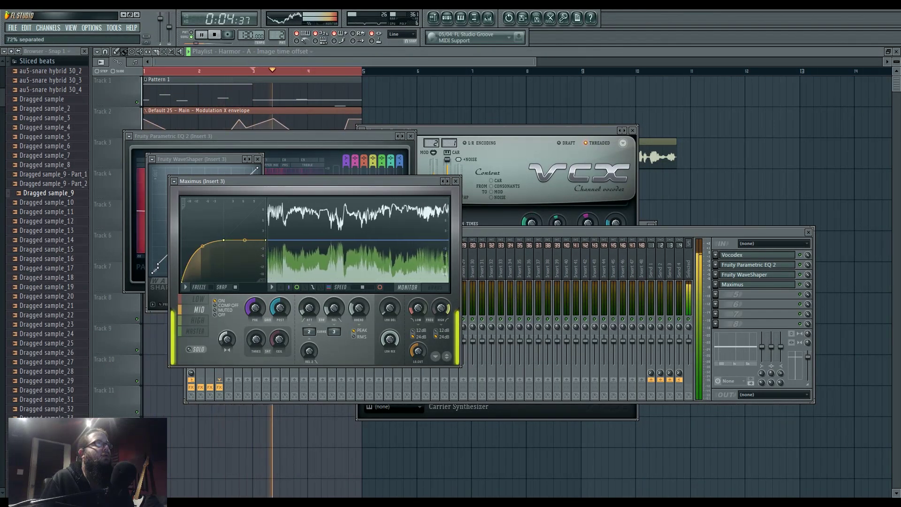
click(198, 320)
click(198, 300)
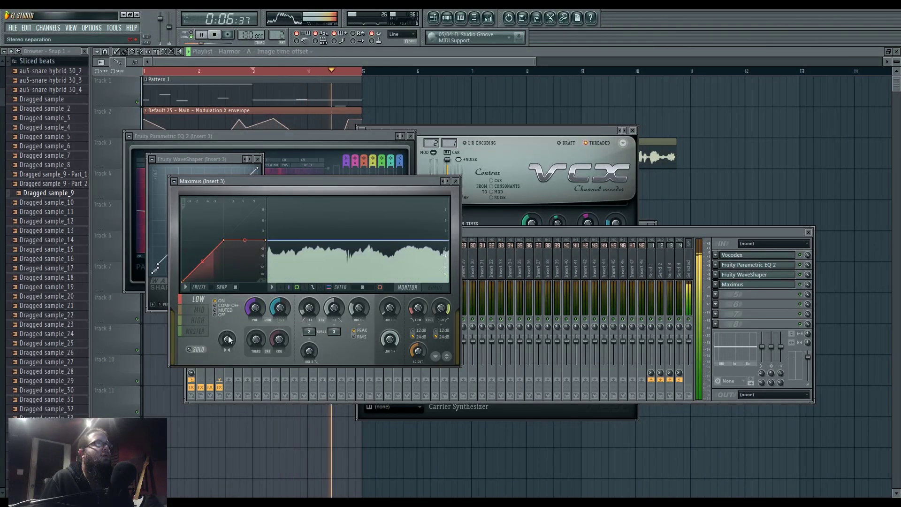
Step: Straighten the Maximus master band's compression curve and set its post gain to about -1.0 dB
click(201, 331)
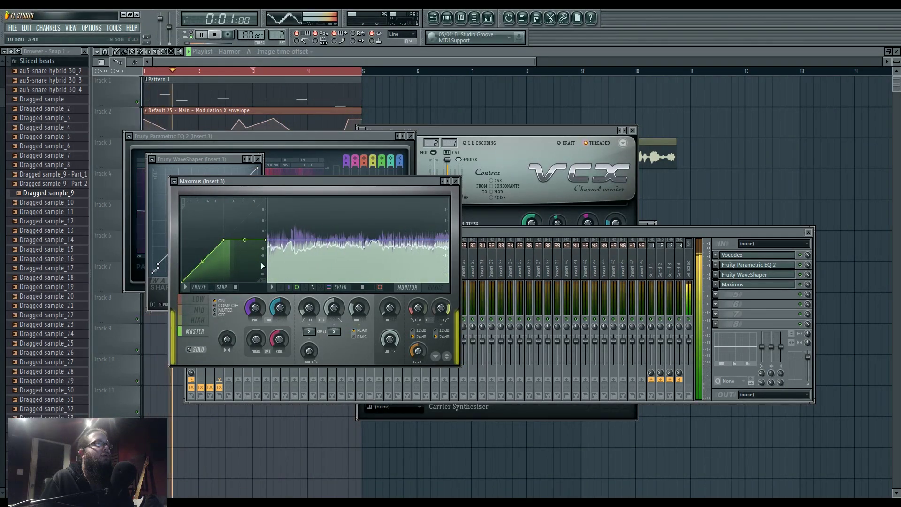
drag(274, 228, 274, 200)
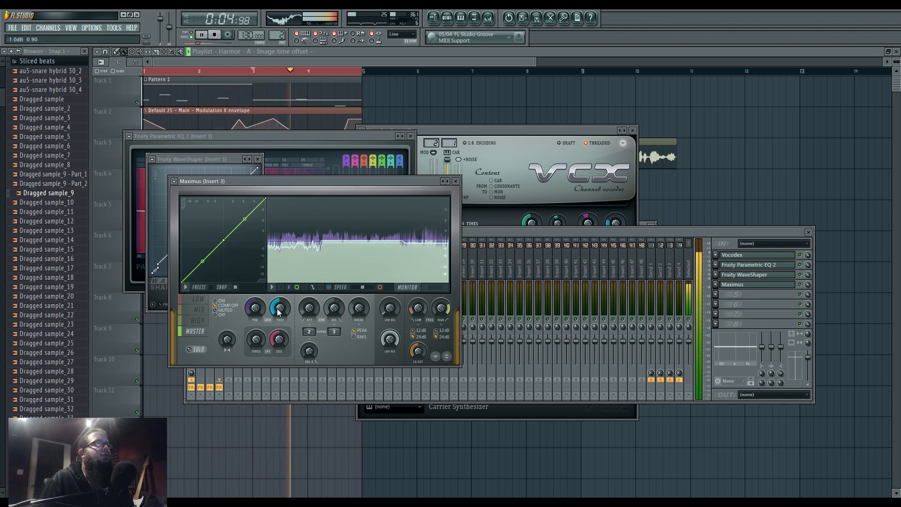
click(751, 307)
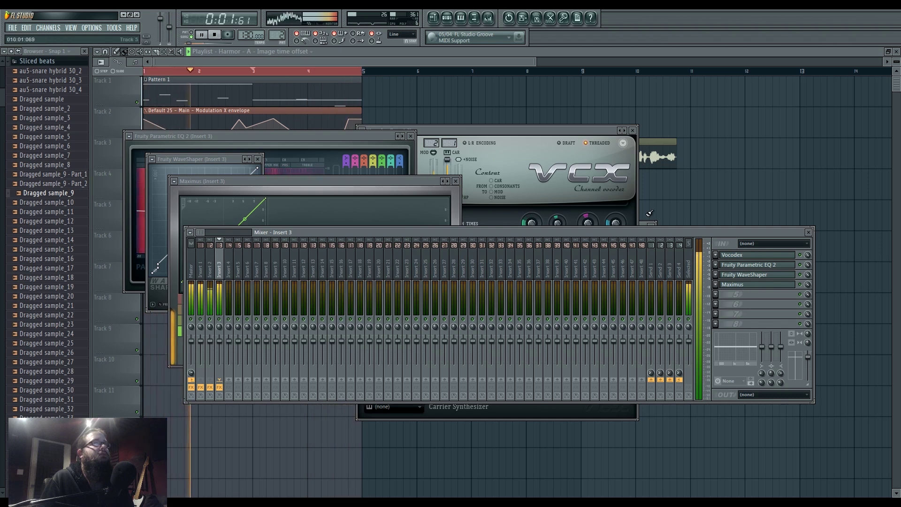
Step: Review the Sytrus bass patch and the Vocodex settings on Insert 3 during playback
click(448, 20)
click(379, 199)
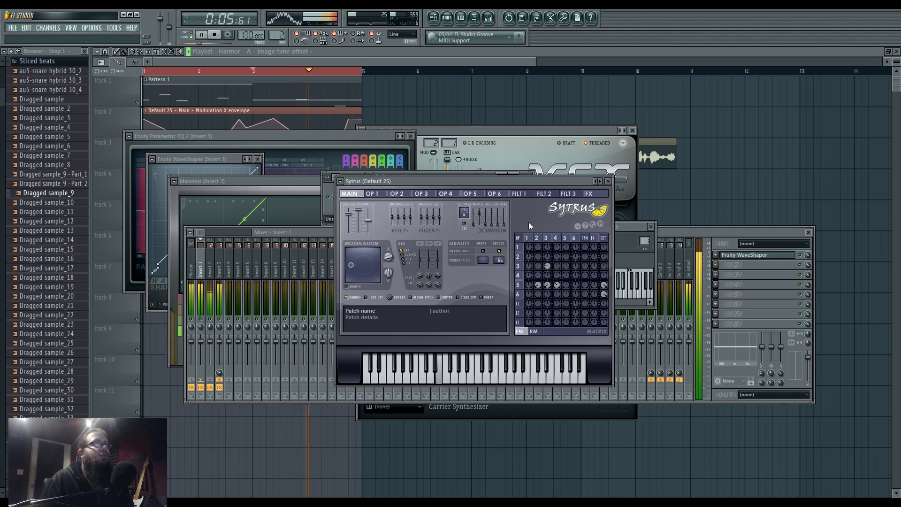
click(599, 131)
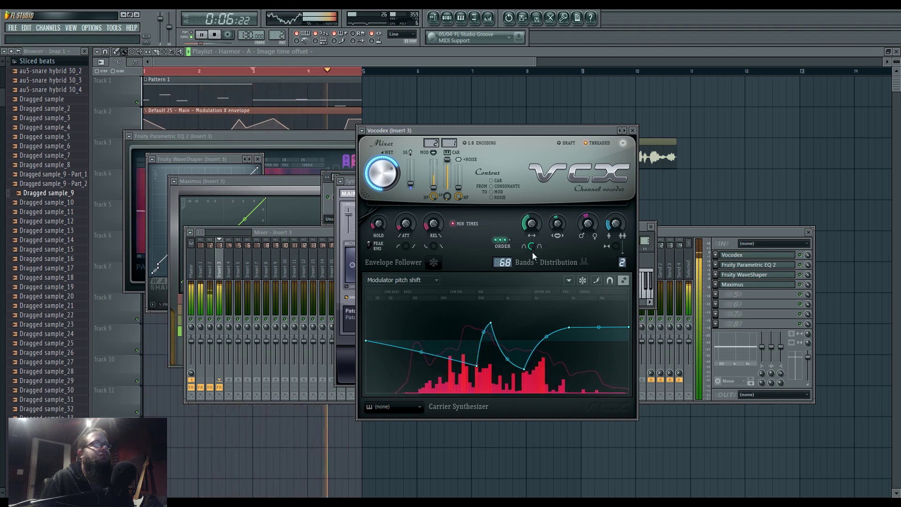
click(743, 310)
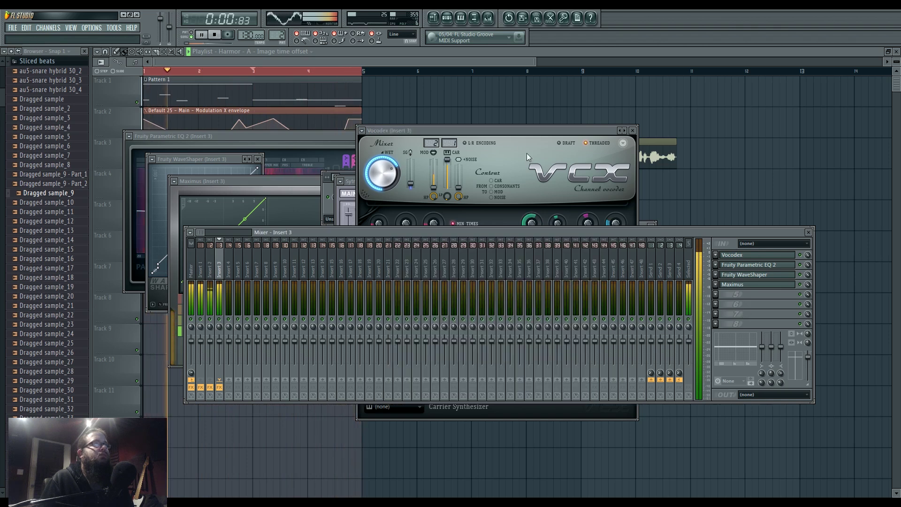
Step: Stop playback and add Edison after Maximus in the fifth effect slot of Insert 3
click(515, 131)
key(space)
click(723, 296)
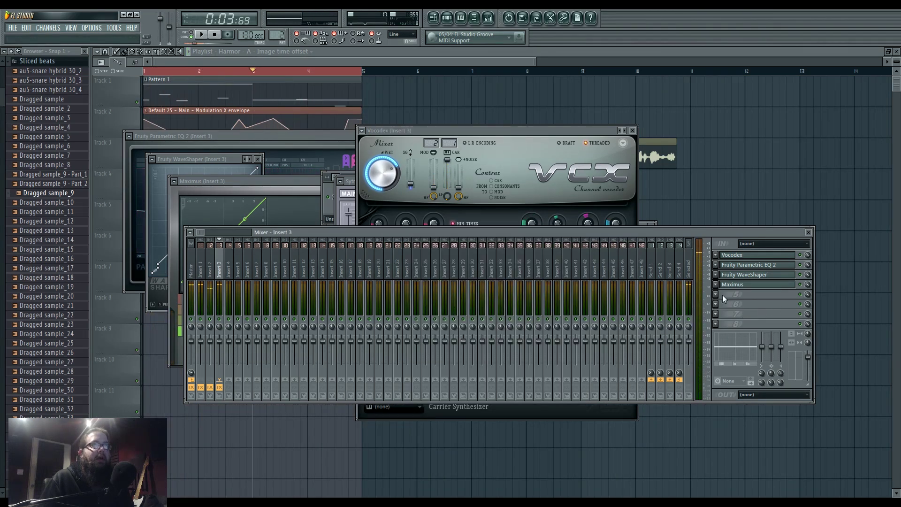
click(723, 297)
click(761, 149)
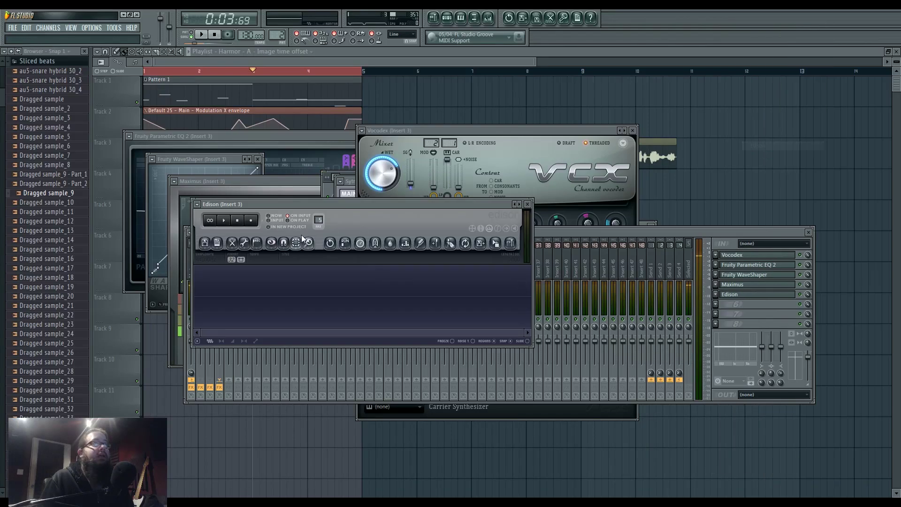
Step: Set Edison to record on play, adjust its maximum recording time, and record one pass of the bass loop from the song start
click(300, 220)
drag(319, 220, 319, 234)
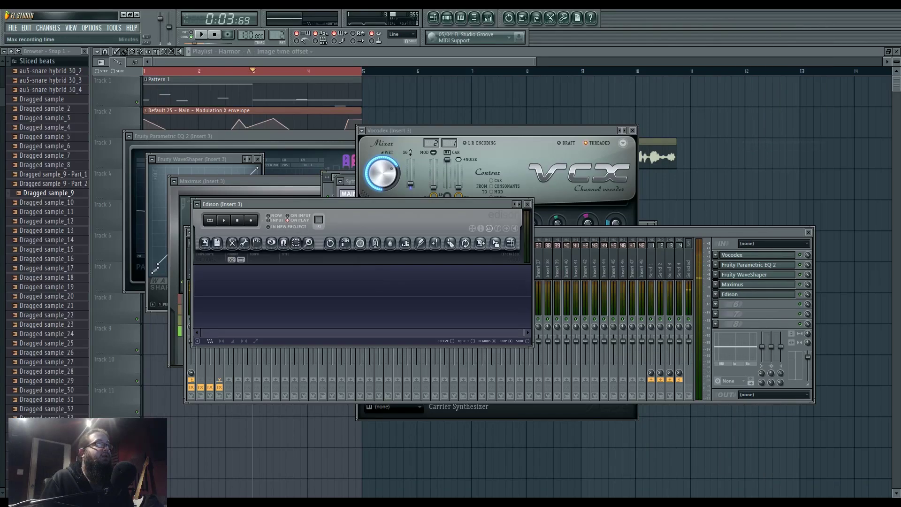
click(202, 37)
click(215, 36)
click(214, 36)
key(ctrl+z)
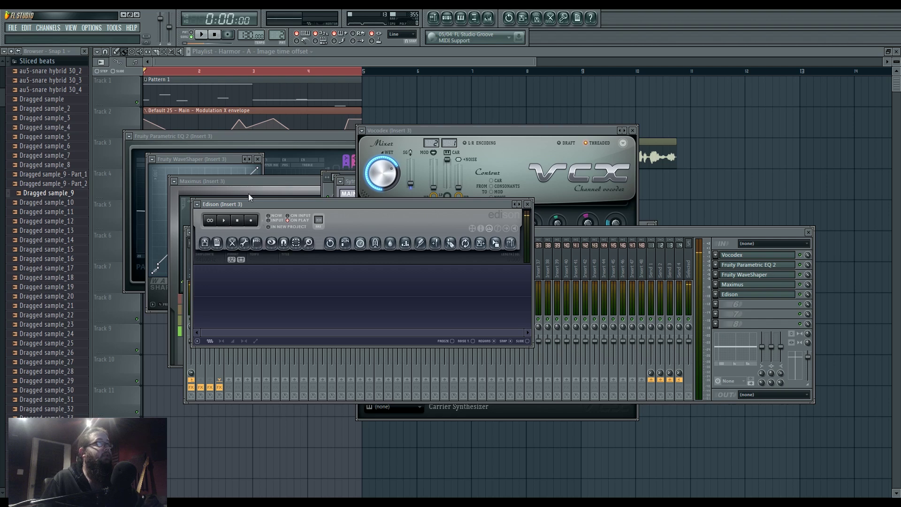
click(202, 35)
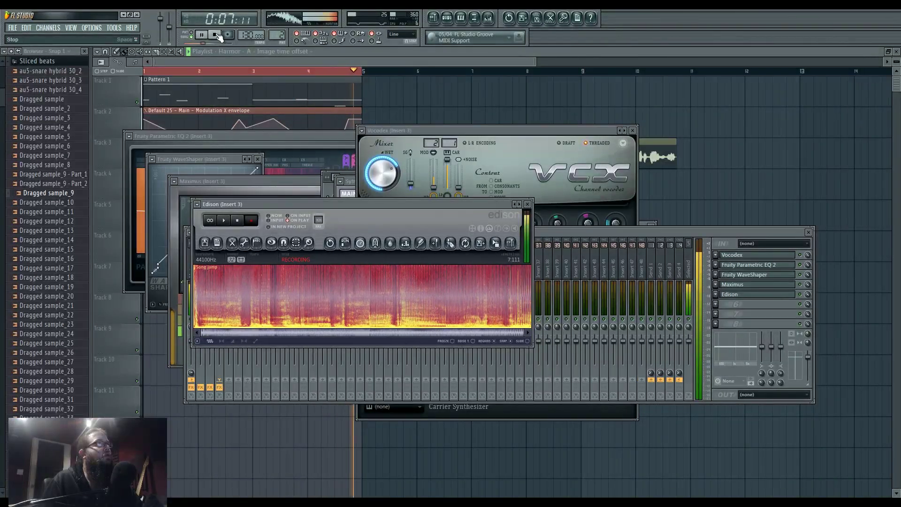
click(219, 37)
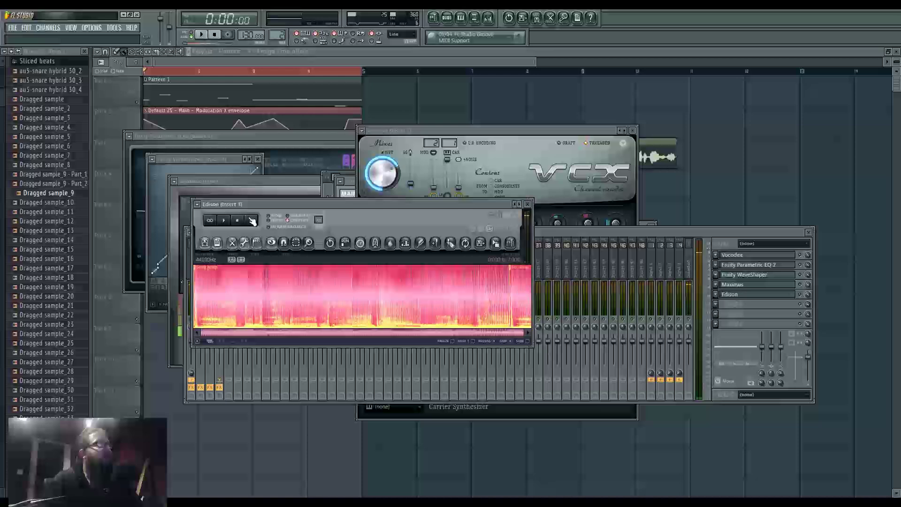
Step: Place the recorded four-bar loop from Edison in the playlist as an audio clip on Track 4 starting at bar 11
click(514, 271)
drag(498, 244, 711, 201)
drag(723, 209, 346, 211)
drag(388, 189, 372, 188)
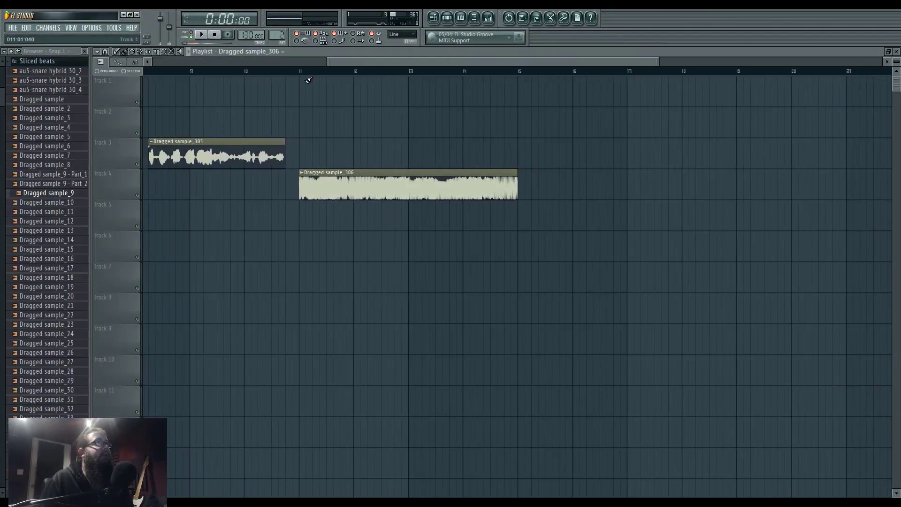
Step: Try reversing the Dragged sample_306 clip, audition it, and turn Reverse back off
double_click(364, 185)
click(558, 393)
key(space)
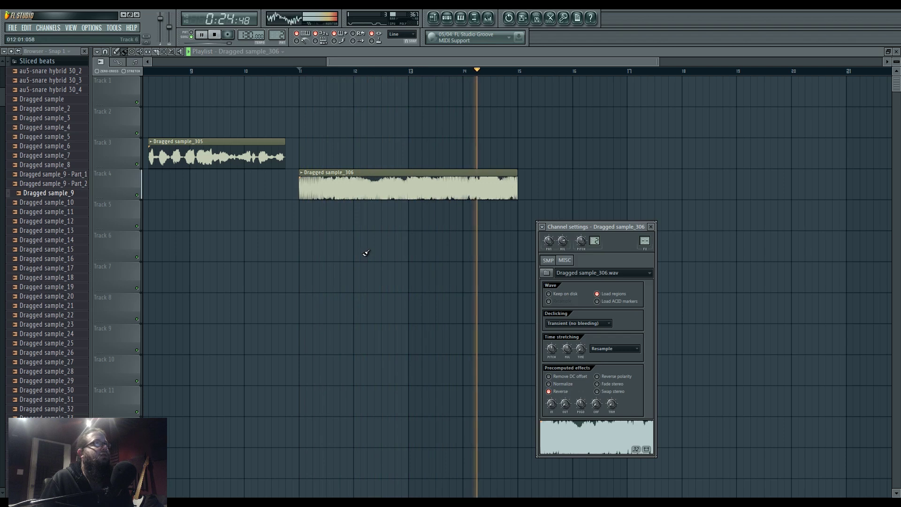
key(space)
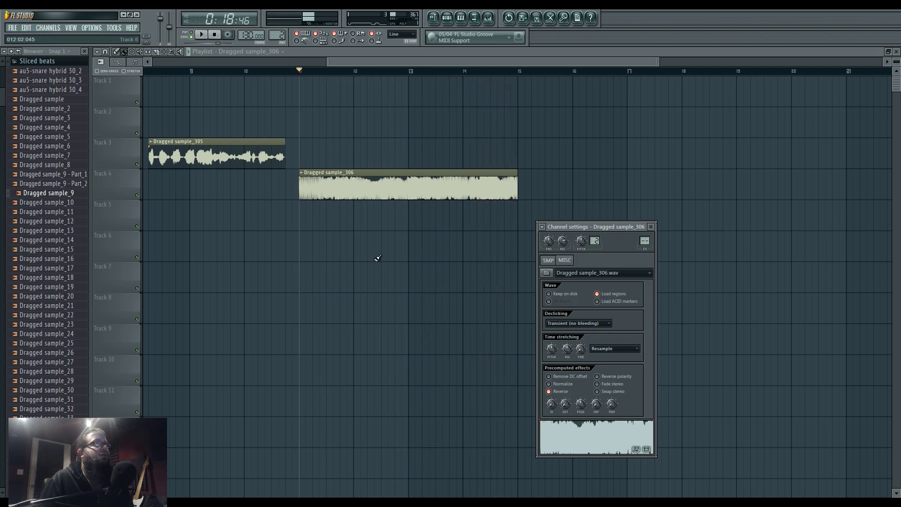
click(550, 392)
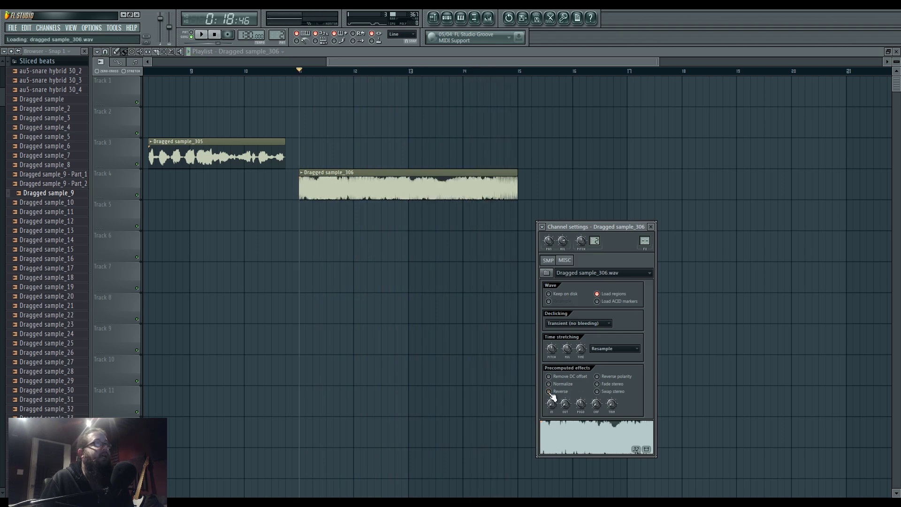
click(615, 350)
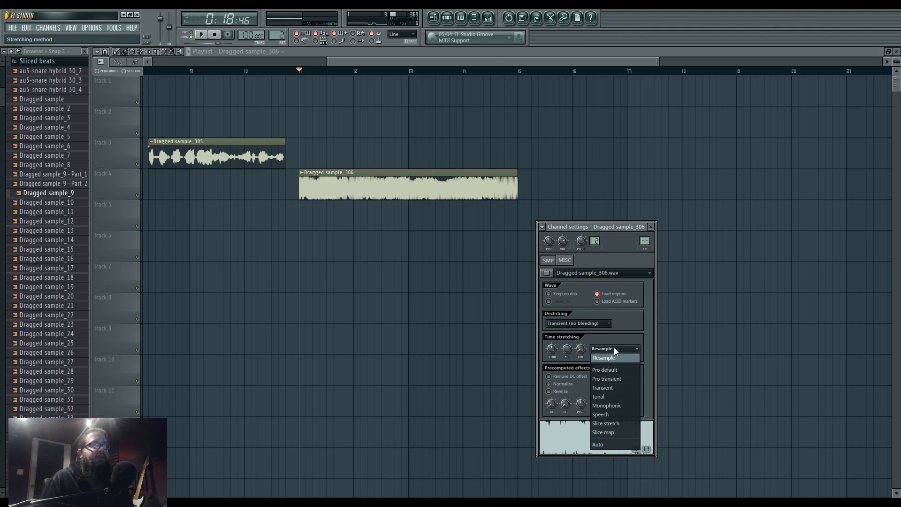
click(616, 349)
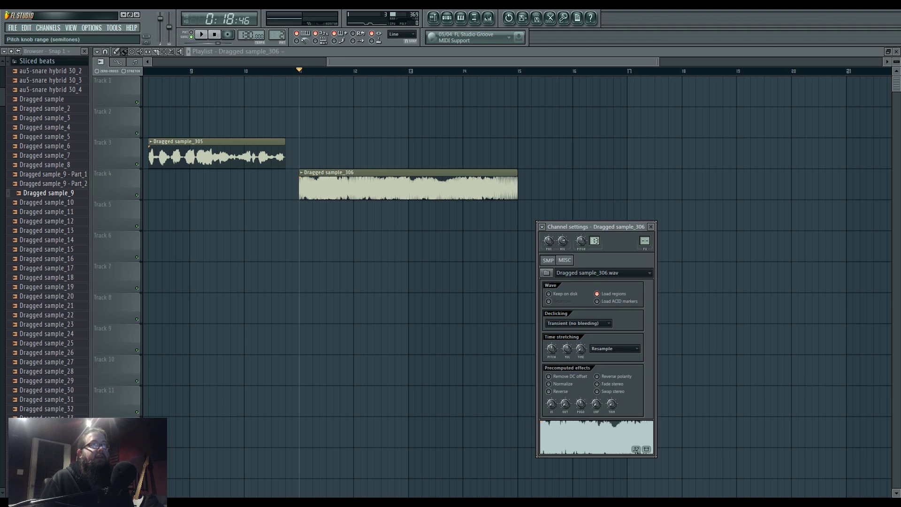
Step: Open the Edison recordings on mixer tracks Insert 2 and Insert 3
key(F9)
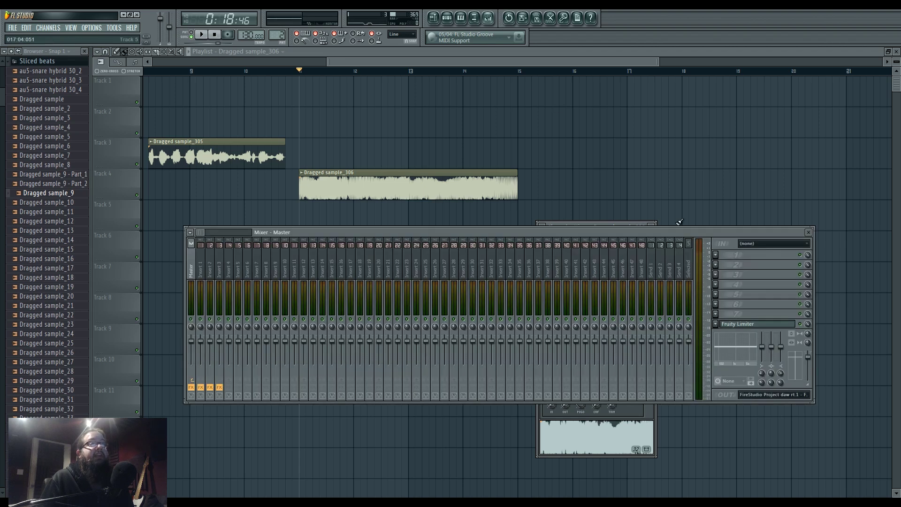
click(211, 274)
click(751, 256)
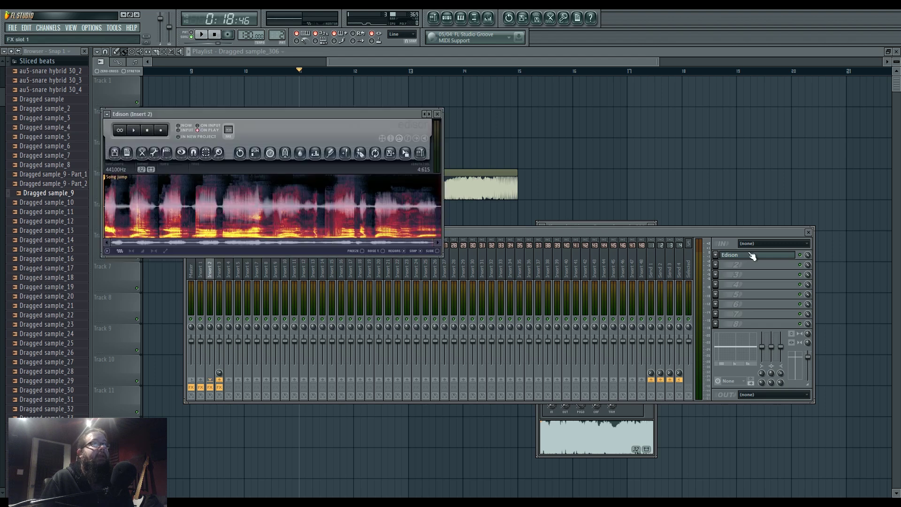
click(220, 271)
click(755, 294)
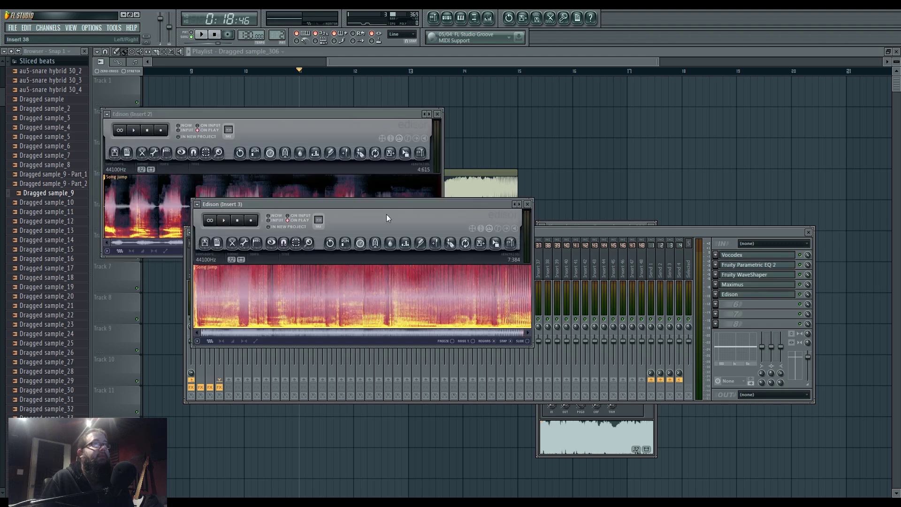
Step: Stretch the Insert 3 recording in Edison to double its length with the time stretcher / pitch shifter
click(361, 243)
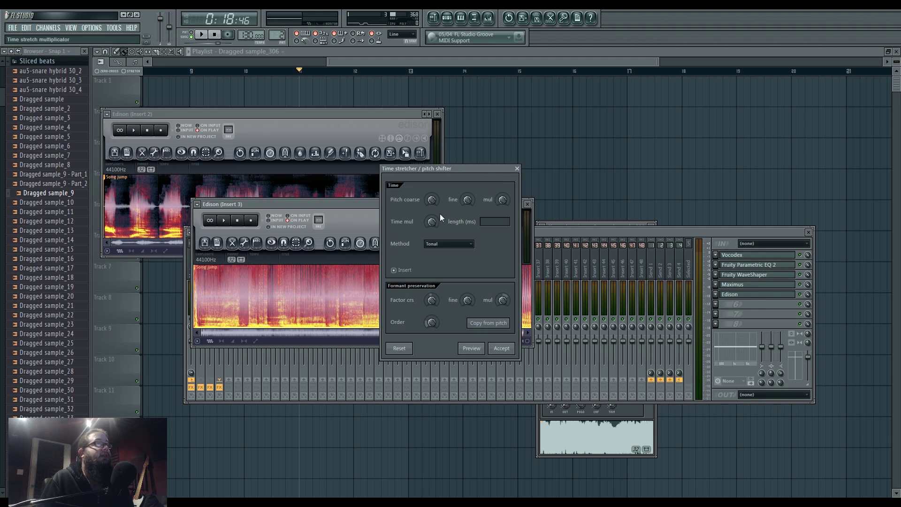
click(450, 245)
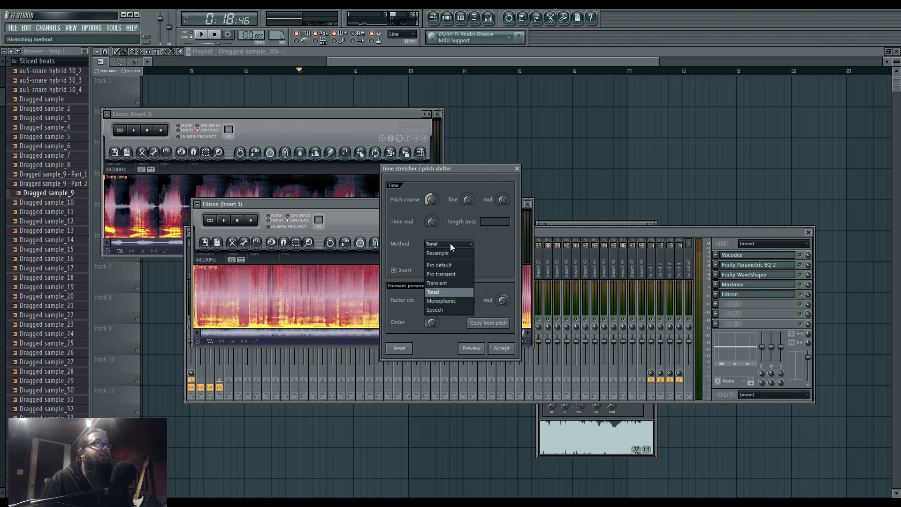
click(473, 349)
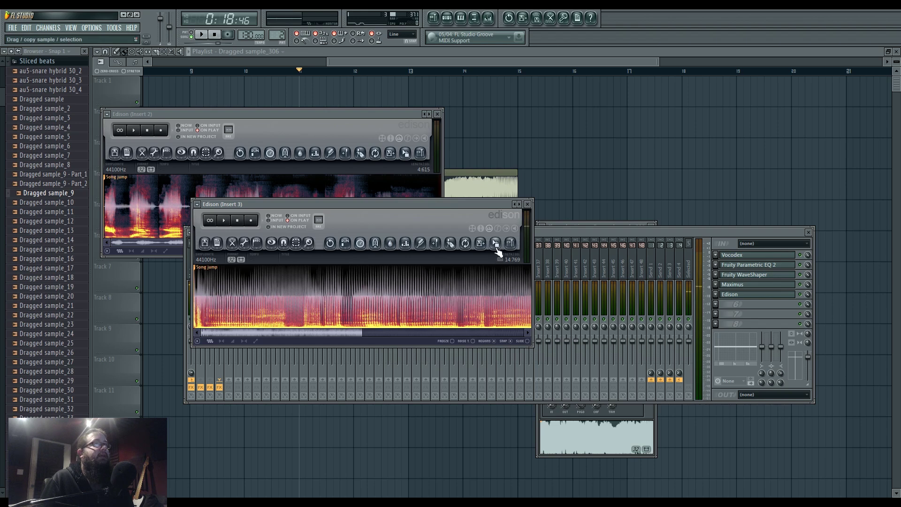
Step: Place the stretched Edison recording on playlist Track 5 at bar 11 and delete the Dragged sample_306 clip
drag(499, 252, 373, 221)
scroll(395, 235, up, 3)
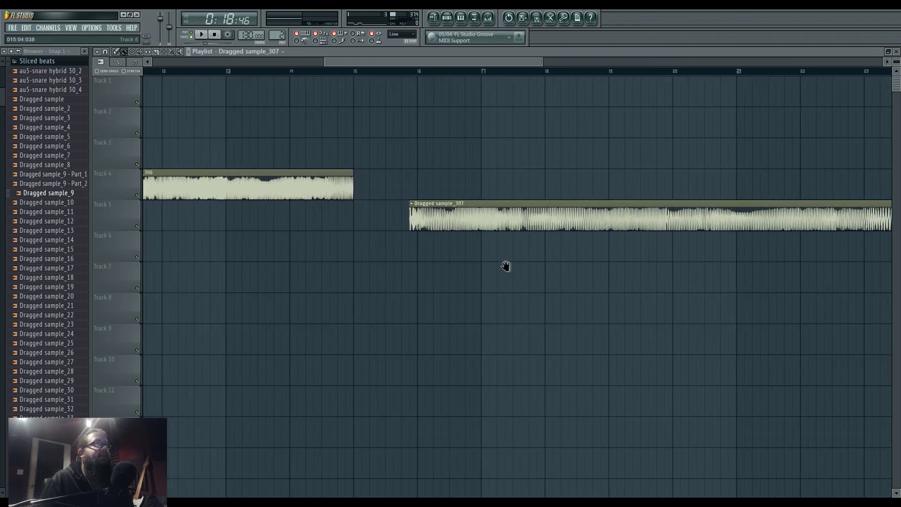
drag(519, 225, 207, 232)
right_click(246, 181)
Step: Set the time stretching method of Dragged sample_307 to Monophonic
double_click(477, 230)
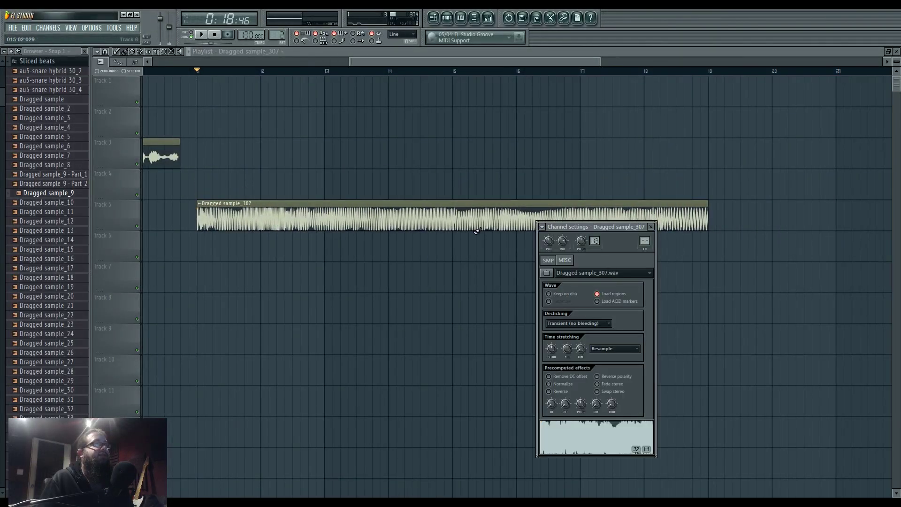
click(615, 349)
click(623, 406)
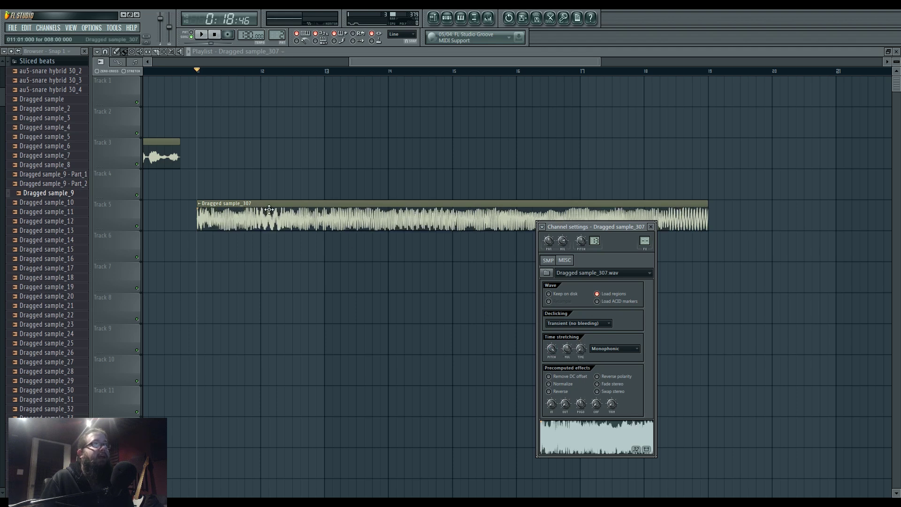
Step: Move the Dragged sample_307 clip to bar 13 and fit its stretch time to 4 bars
drag(269, 209, 376, 215)
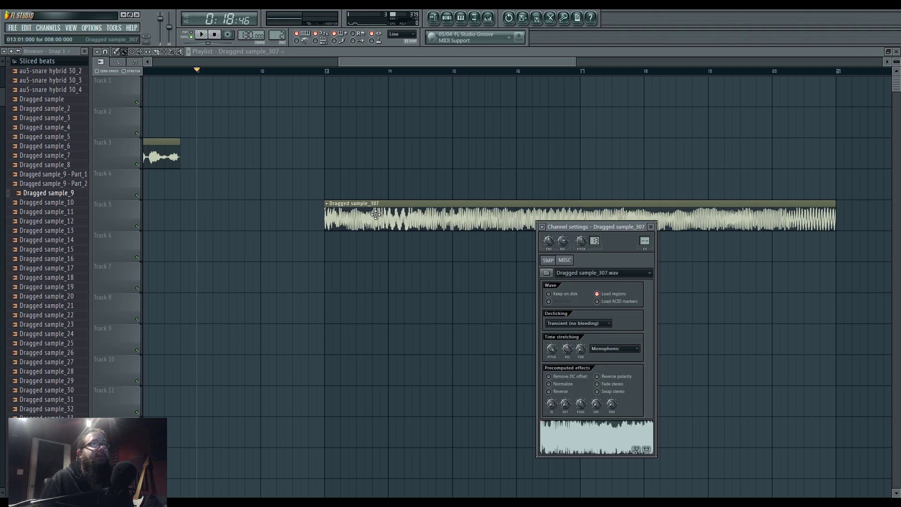
right_click(582, 346)
click(601, 416)
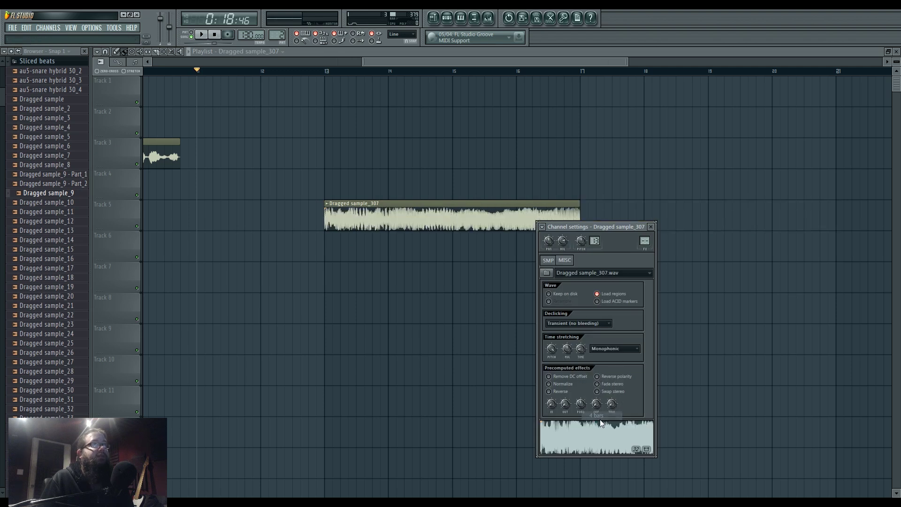
key(Escape)
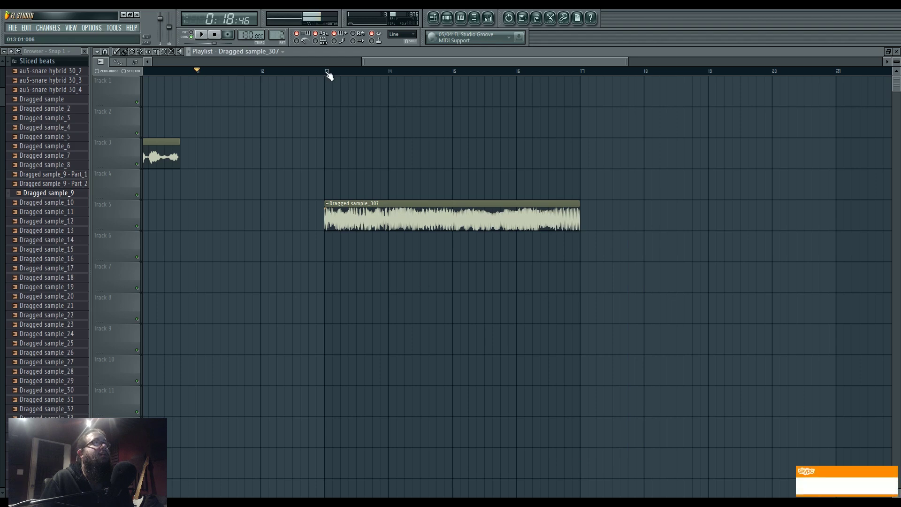
Step: Compare playback of the original patterns at bar 1 with the Dragged sample_307 clip at bar 13
key(space)
key(space)
drag(488, 188, 636, 207)
scroll(636, 207, down, 2)
scroll(657, 257, down, 1)
drag(167, 70, 144, 71)
key(space)
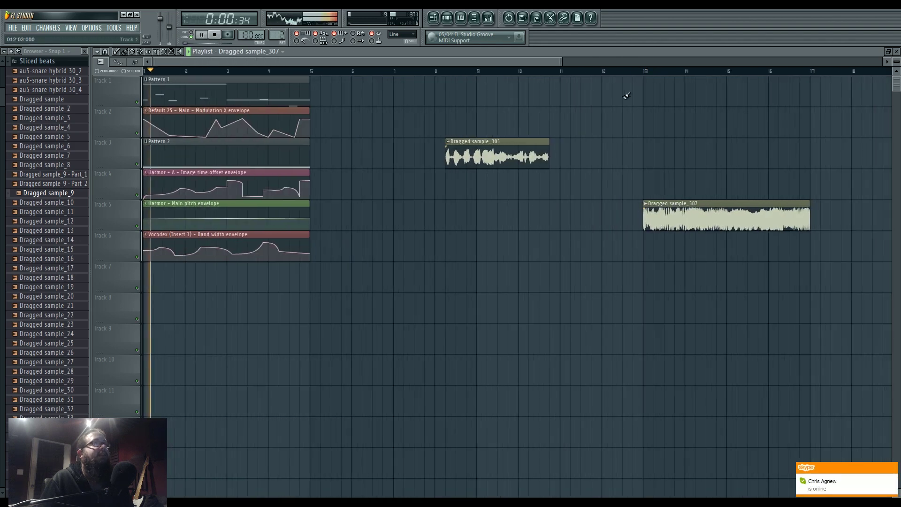
click(646, 72)
click(144, 72)
click(645, 72)
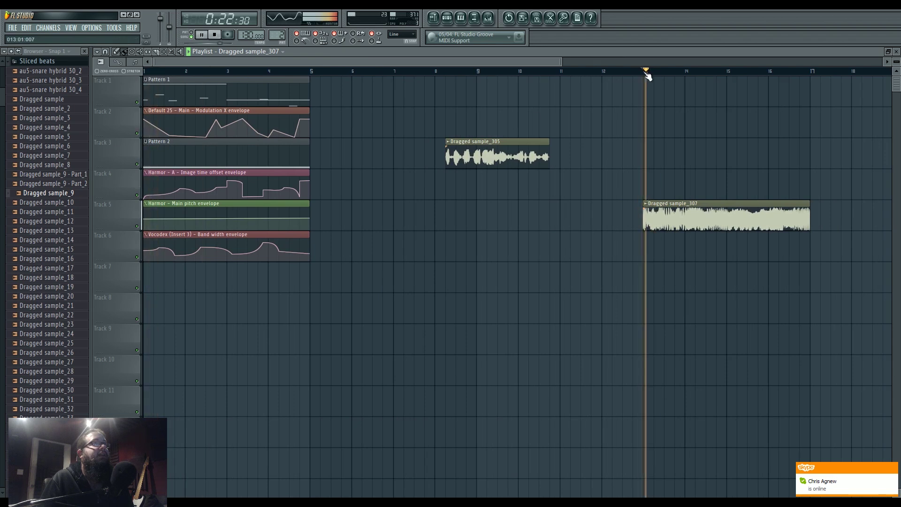
key(space)
Step: Lengthen the stretch time of Dragged sample_307 beyond 4 bars and audition it
double_click(679, 213)
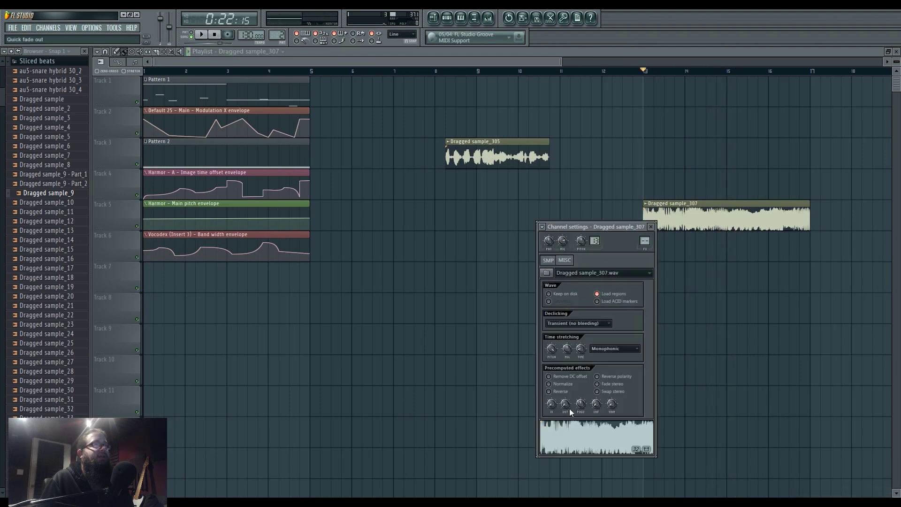
drag(585, 349, 585, 371)
key(space)
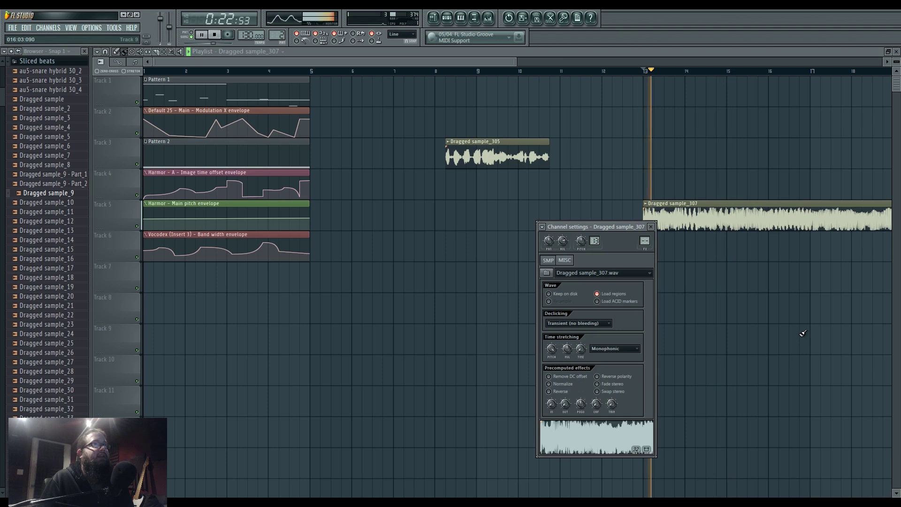
Step: Audition Dragged sample_307 with the Transient and Pro default stretching methods, and set its stretch time back to 4 bars
click(642, 350)
click(621, 388)
click(623, 351)
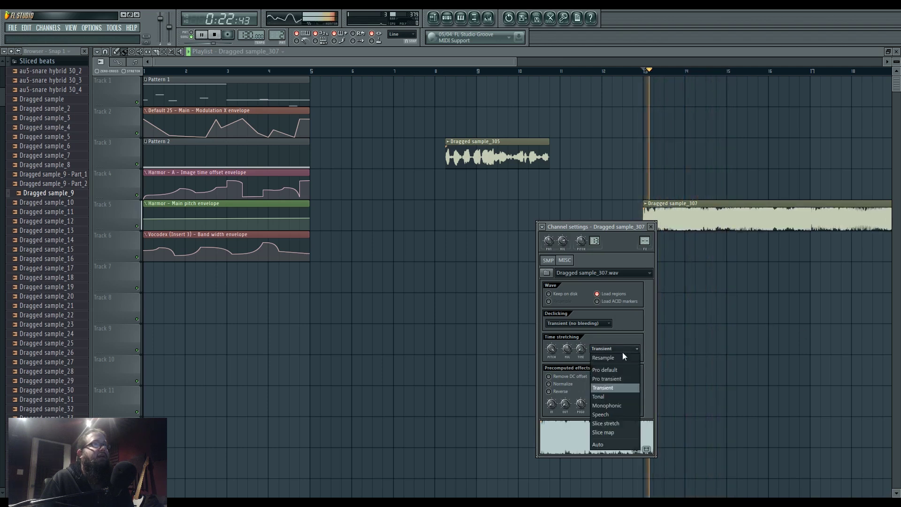
click(615, 370)
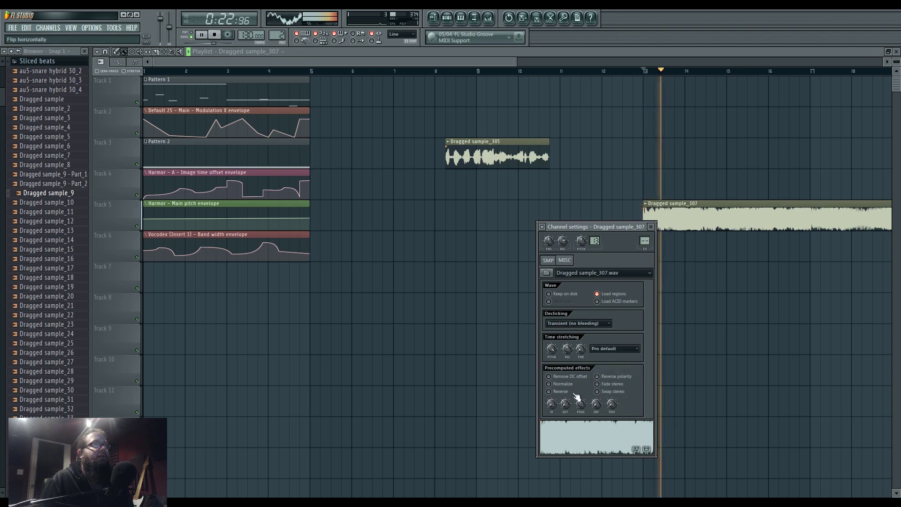
right_click(581, 350)
click(599, 419)
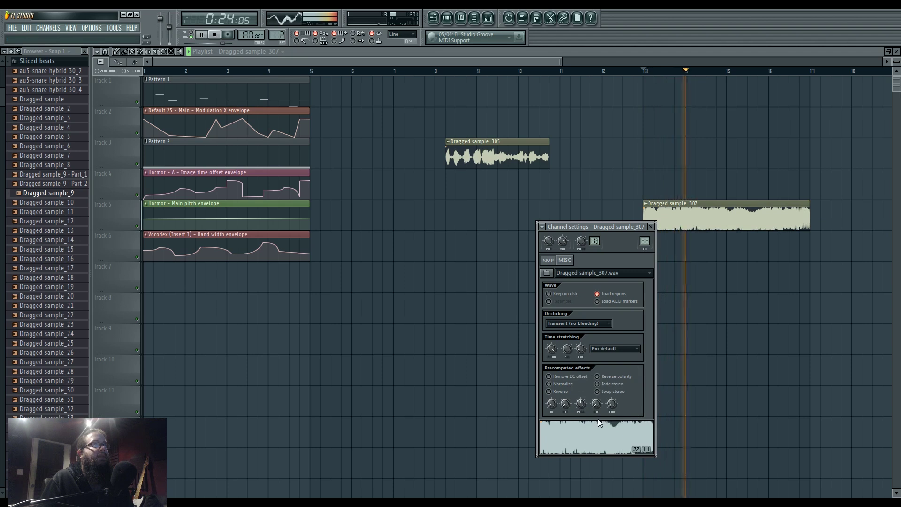
Step: Try the Speech, Transient and Resample stretching methods on Dragged sample_307, and return it to Monophonic
click(597, 349)
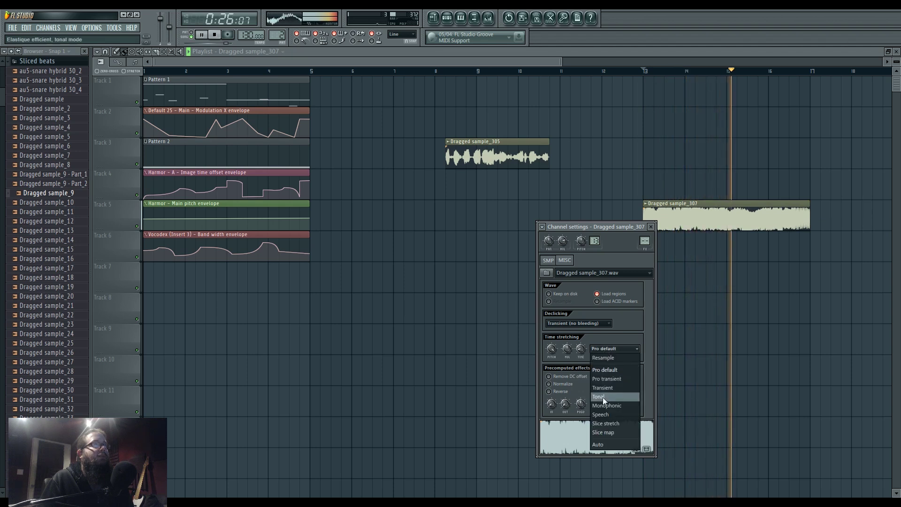
click(604, 415)
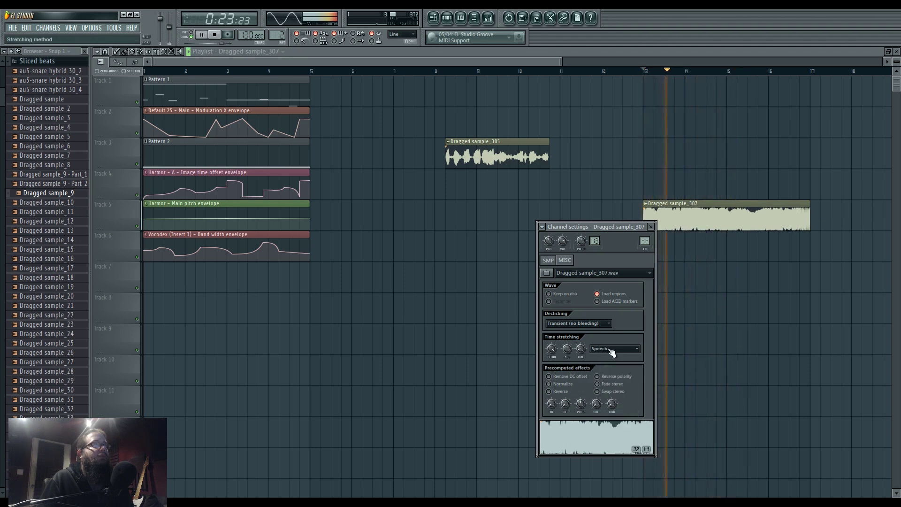
click(609, 352)
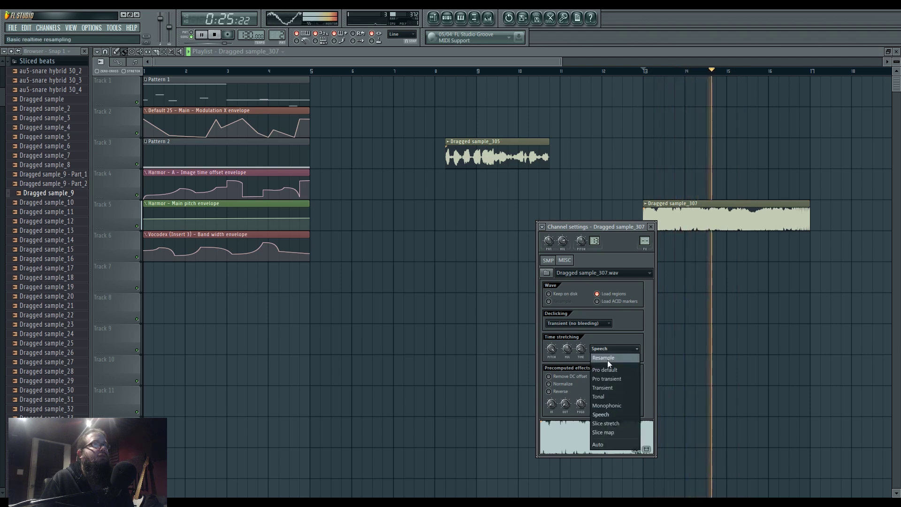
click(610, 389)
key(space)
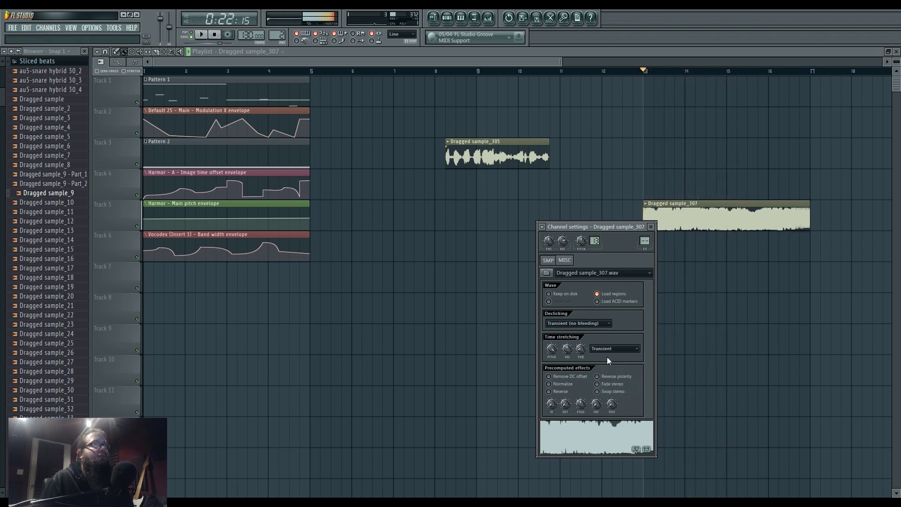
click(612, 355)
click(607, 356)
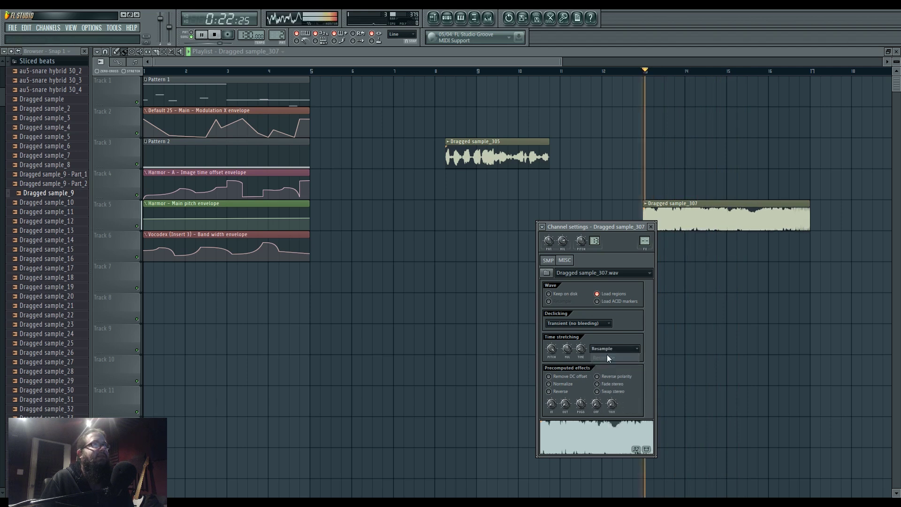
click(606, 351)
click(608, 404)
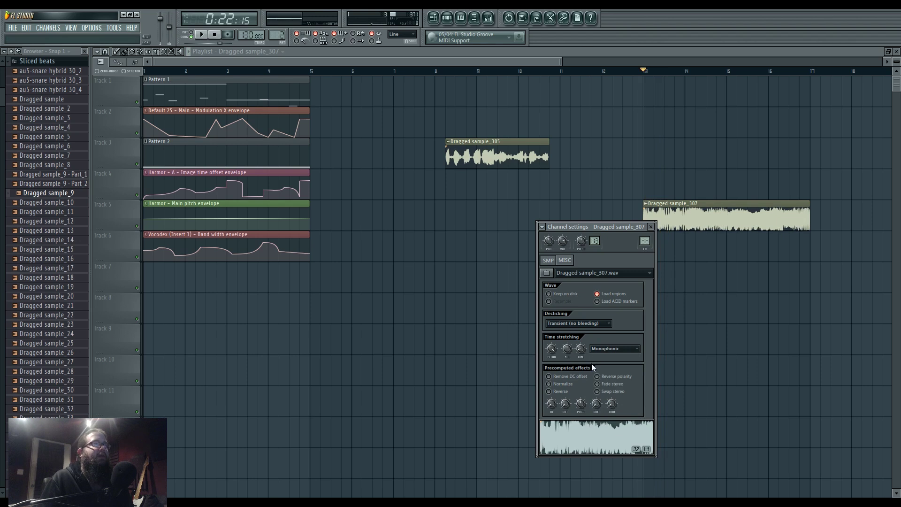
Step: Lower the time stretching pitch of Dragged sample_307 and play it from midway through bar 14
key(space)
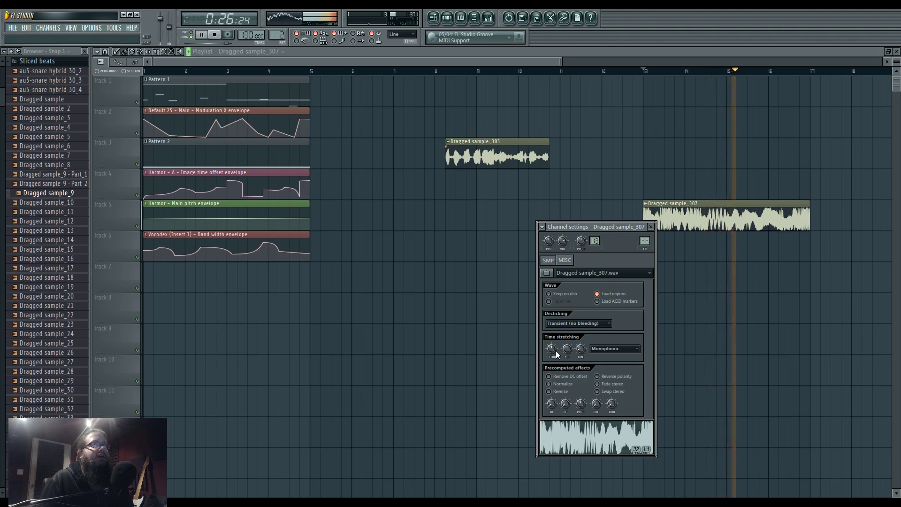
key(space)
click(714, 72)
key(space)
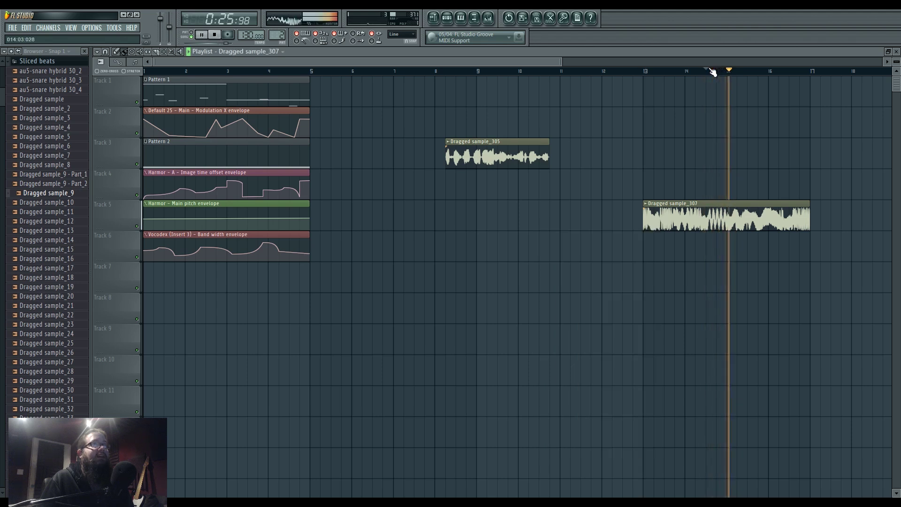
Step: Raise the time stretching pitch of Dragged sample_307 while auditioning the clip from bar 13
double_click(717, 214)
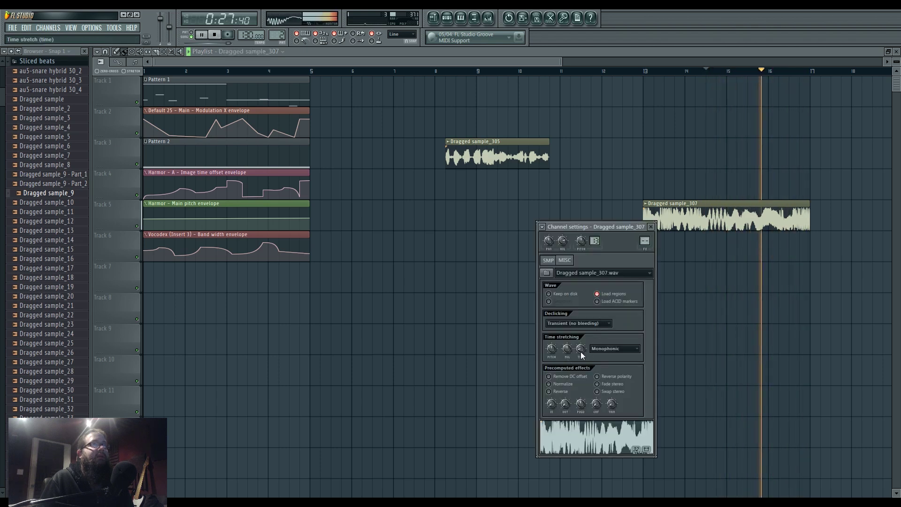
drag(553, 348, 553, 328)
click(646, 71)
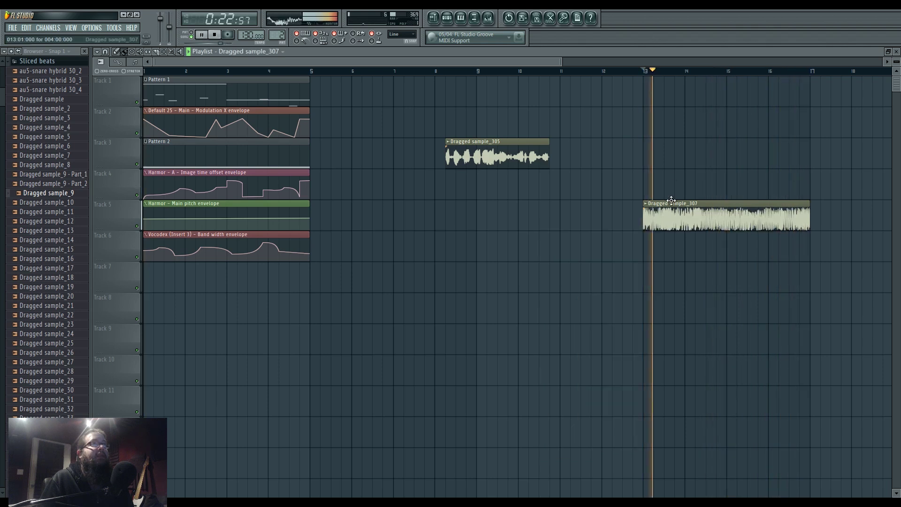
double_click(671, 205)
drag(554, 350, 553, 323)
key(space)
key(space)
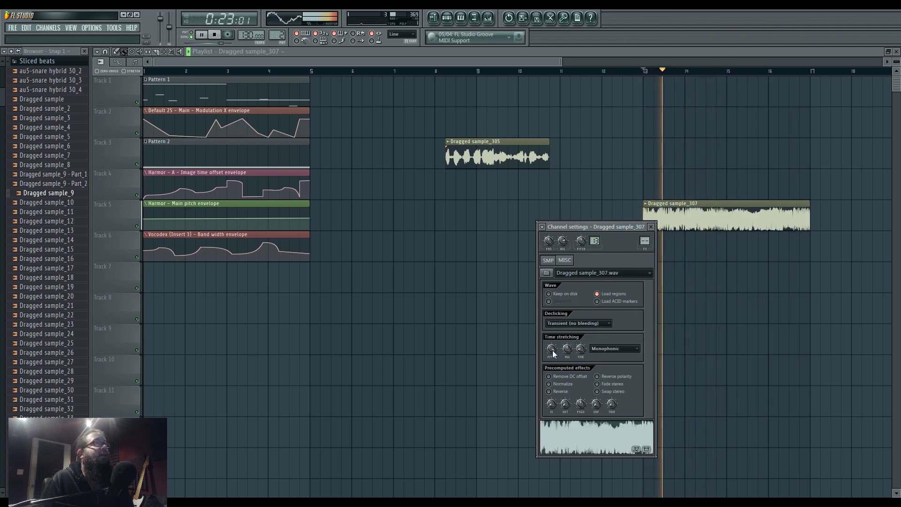
Step: Lengthen Dragged sample_307 with the time stretching time control and play it from bar 13
drag(582, 353, 583, 344)
key(space)
key(space)
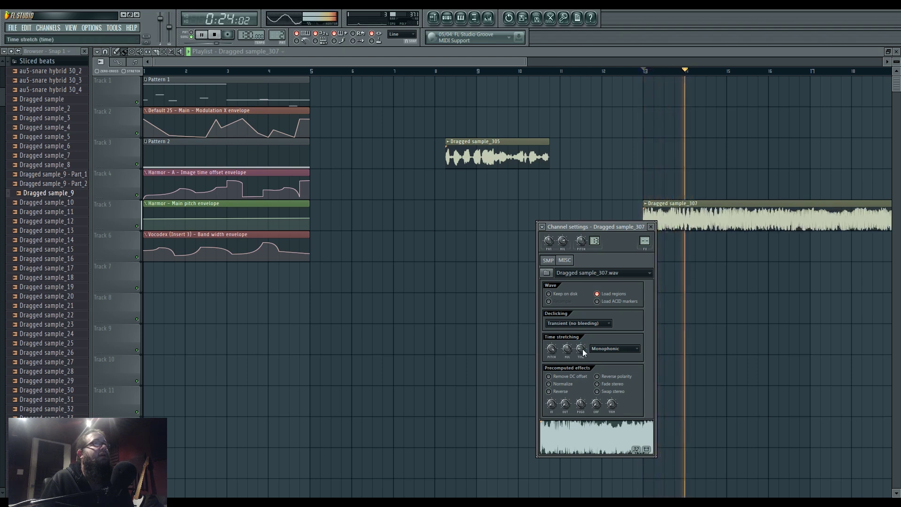
key(space)
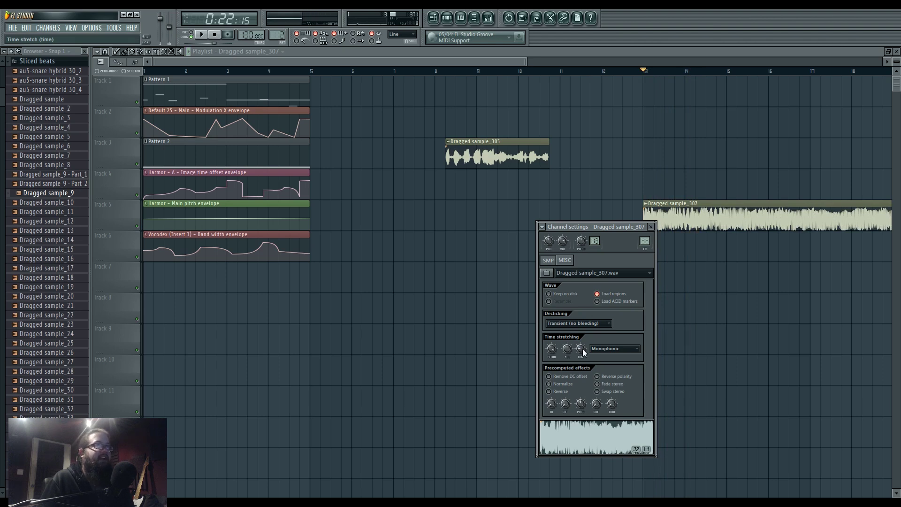
Step: Reset the stretch time and pitch of Dragged sample_307, keep the Monophonic method, and audition the clip from bar 13
alt+click(582, 349)
alt+click(554, 348)
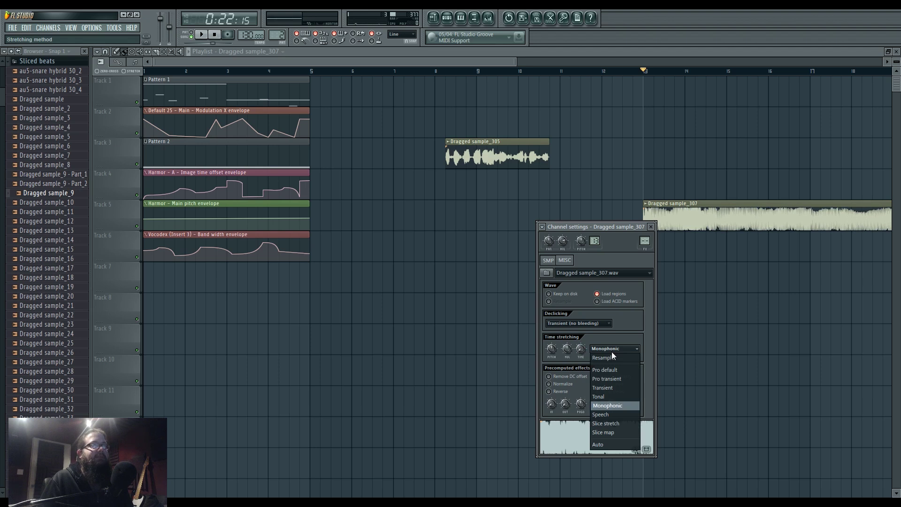
click(614, 352)
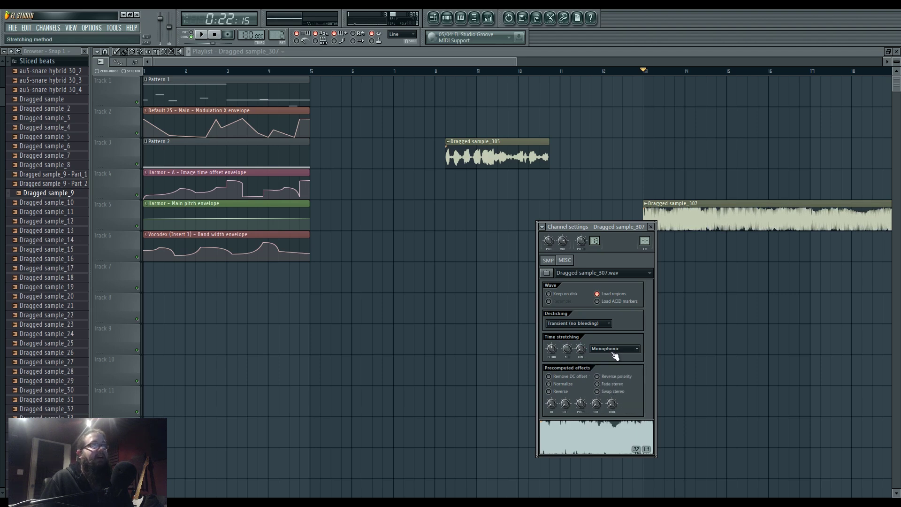
key(space)
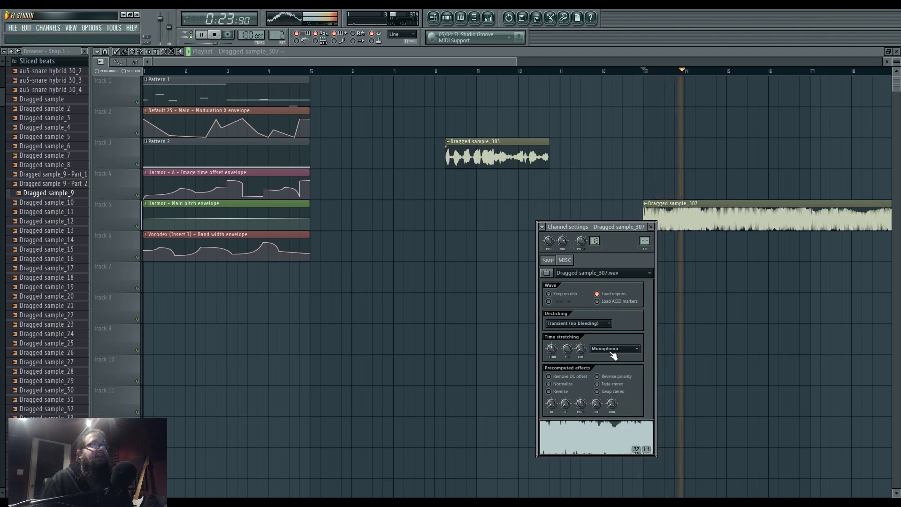
key(Escape)
key(F6)
key(space)
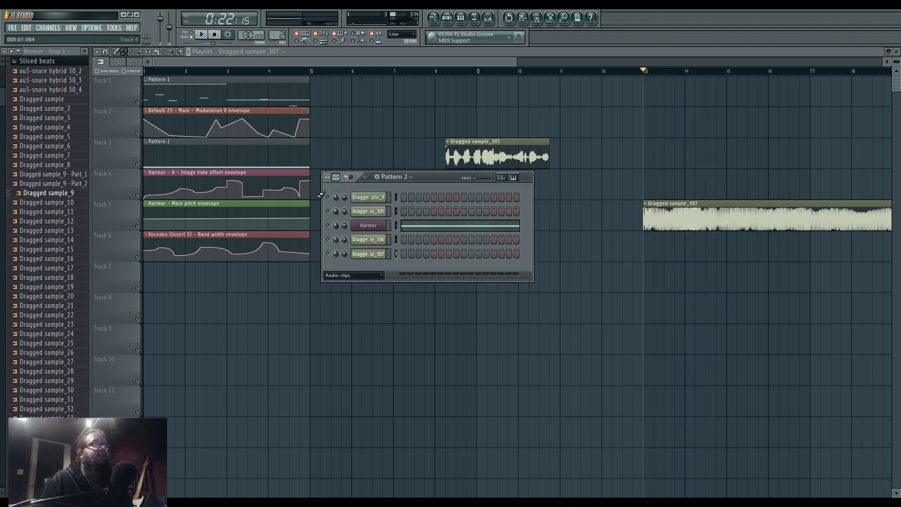
Step: In Edison on Insert 3, undo the last time stretch and shift the recording by -2 semitones with the Resample method
scroll(47, 188, down, 10)
scroll(47, 187, up, 7)
click(488, 18)
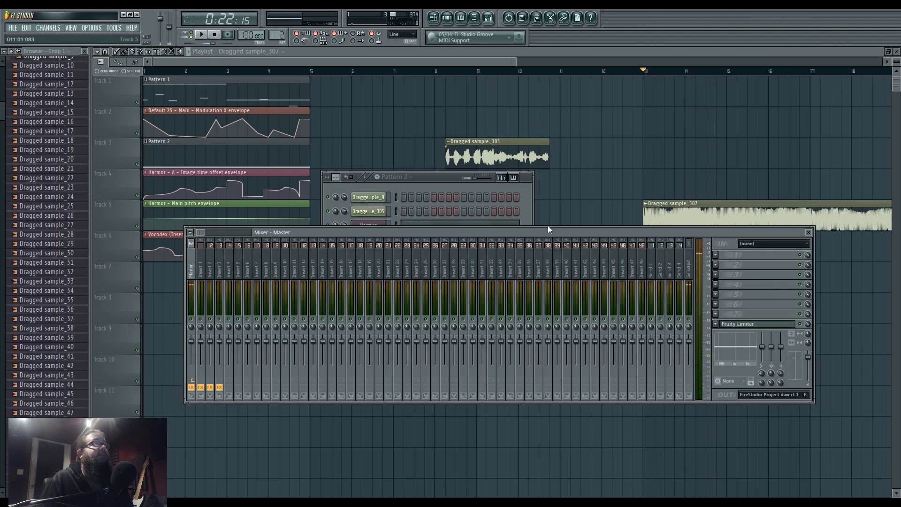
click(219, 268)
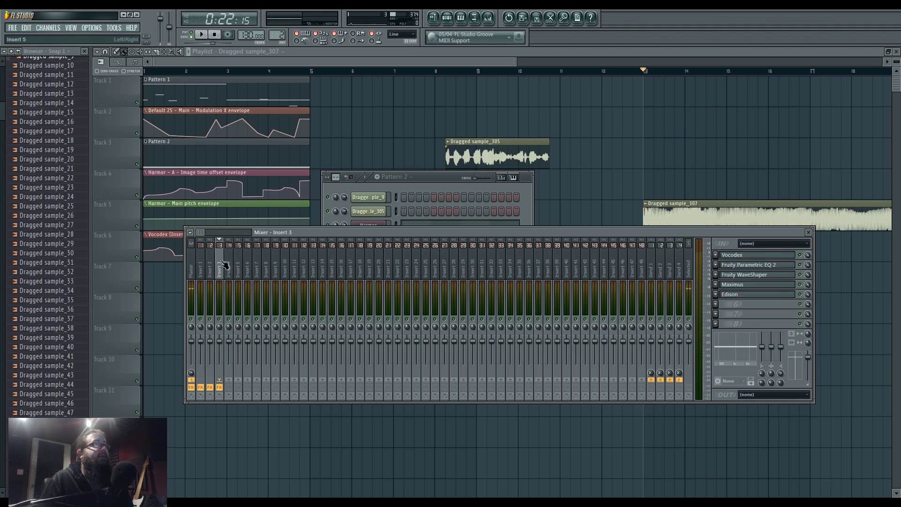
click(741, 295)
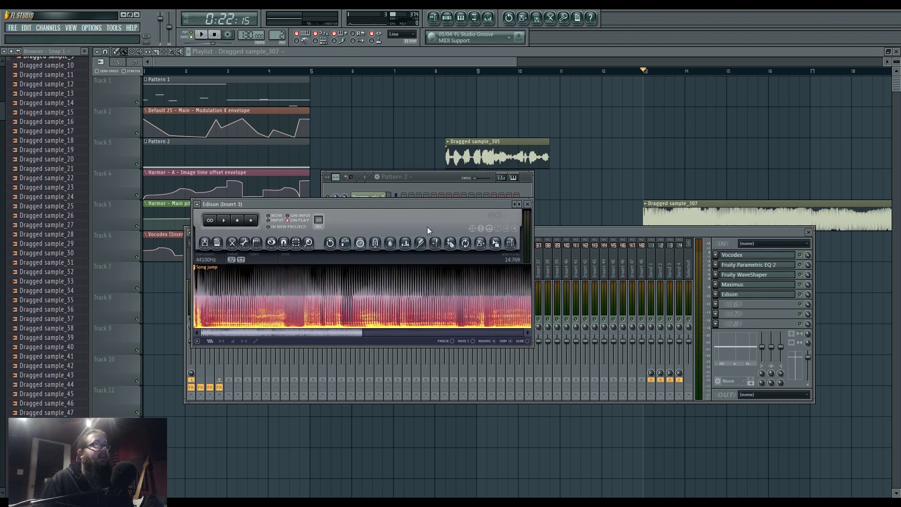
key(ctrl+z)
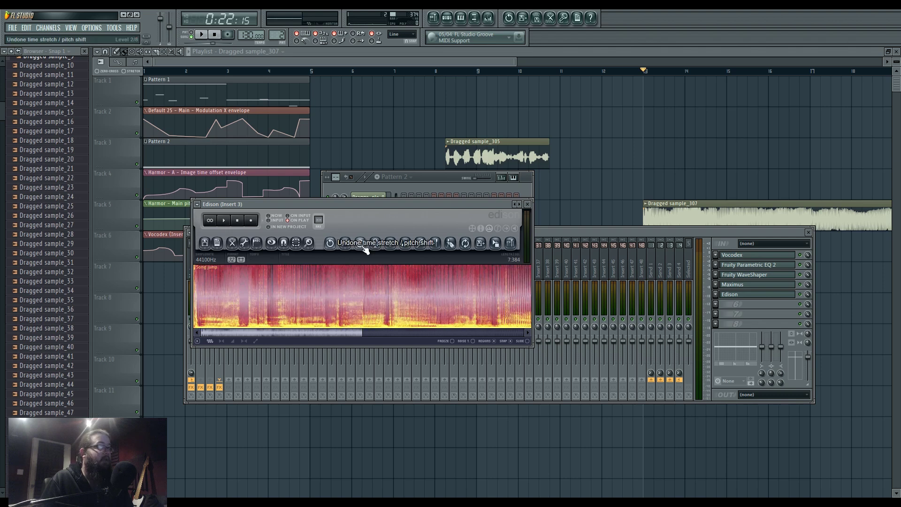
click(361, 243)
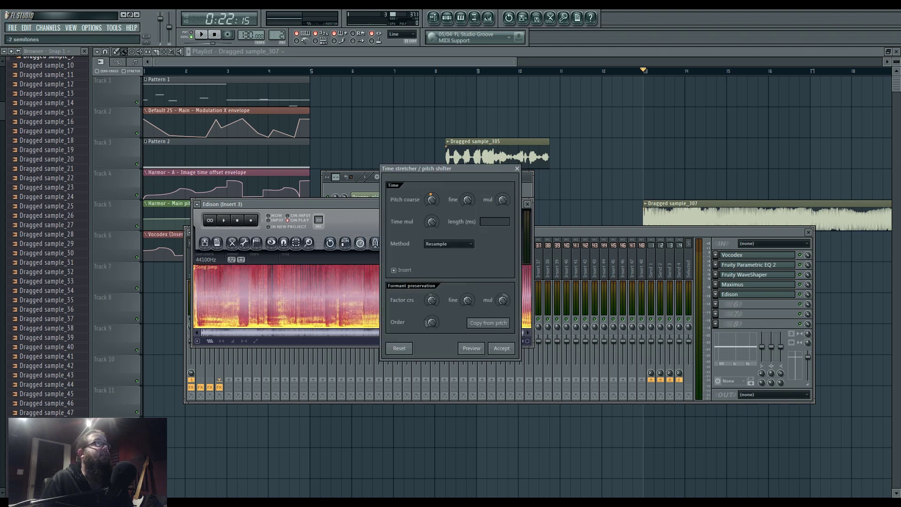
click(501, 349)
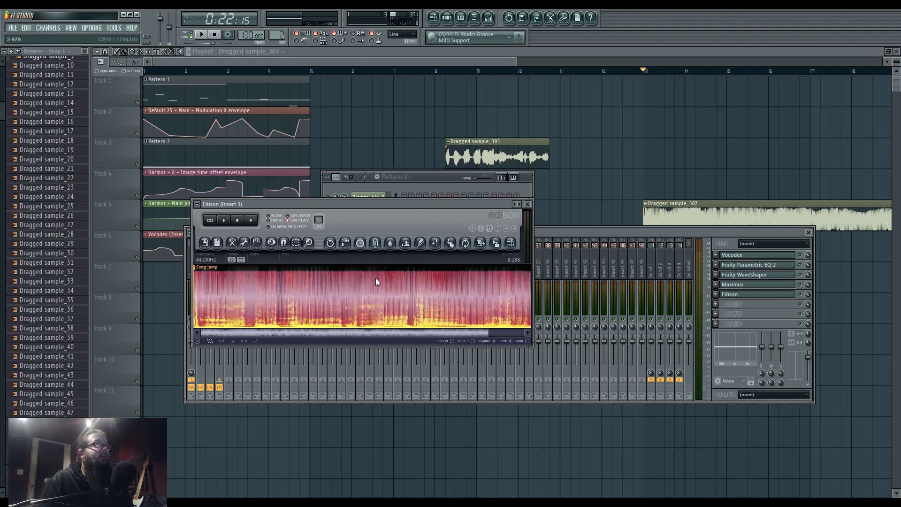
Step: Preview the Monophonic, Tonal and Speech methods in Edison's time stretcher and close it without applying
click(360, 243)
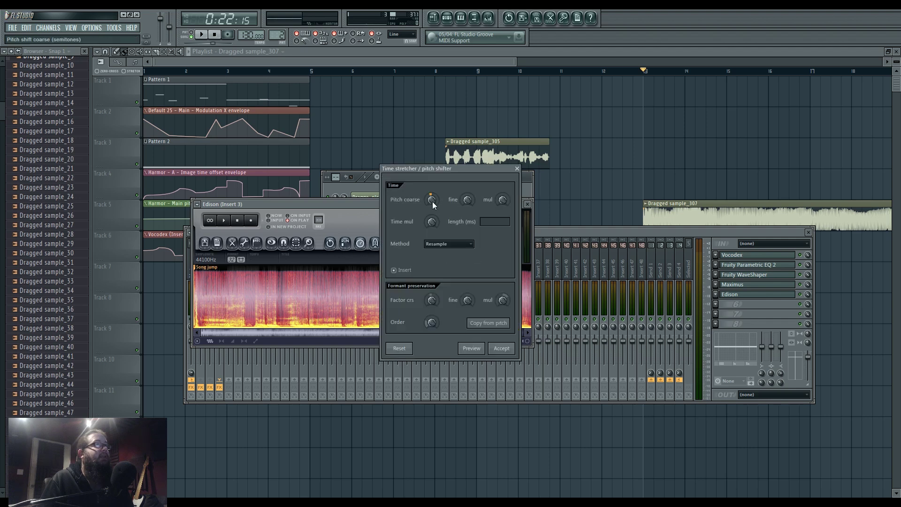
click(450, 243)
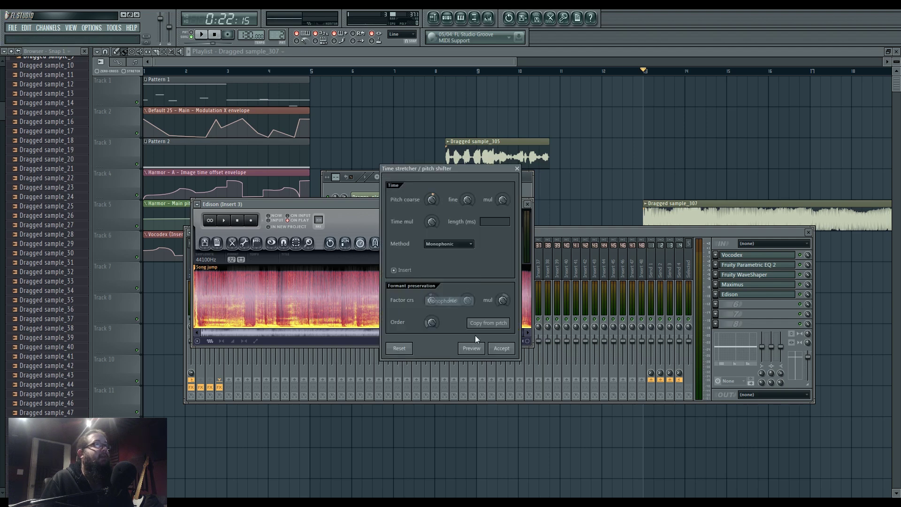
click(473, 349)
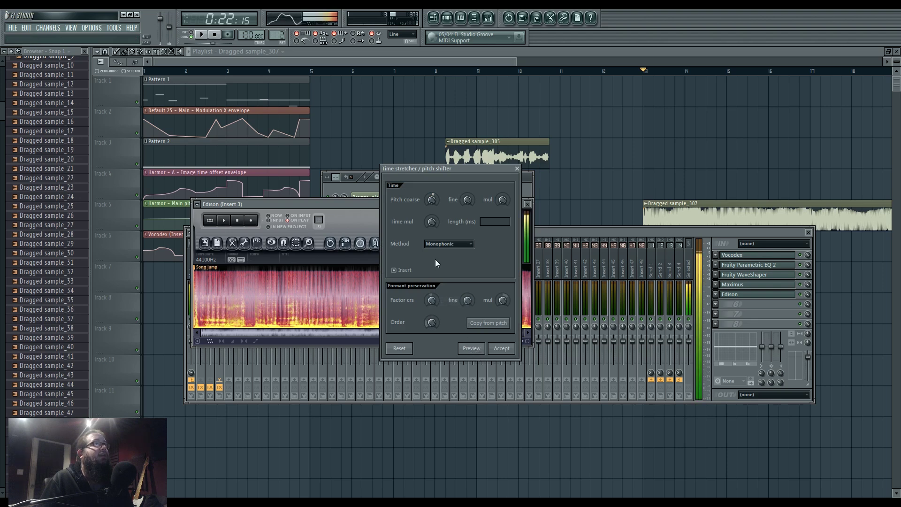
click(440, 244)
click(442, 292)
click(472, 349)
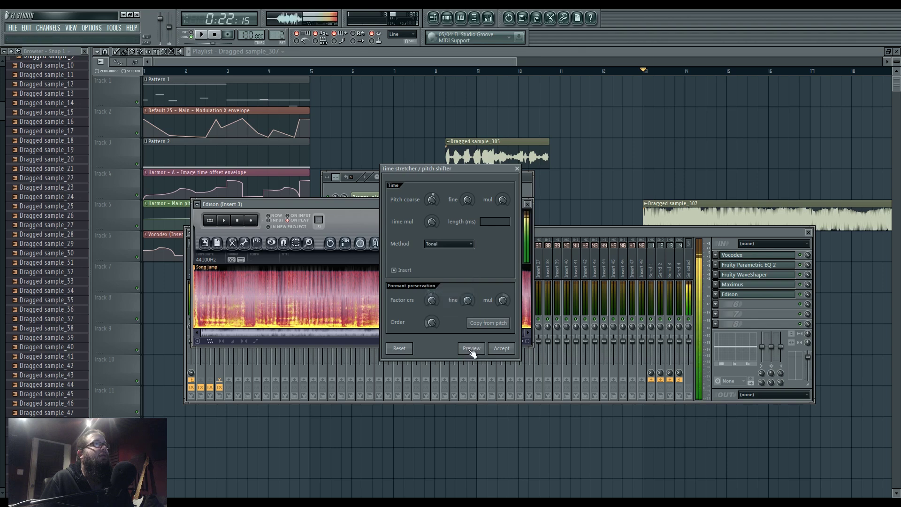
click(452, 246)
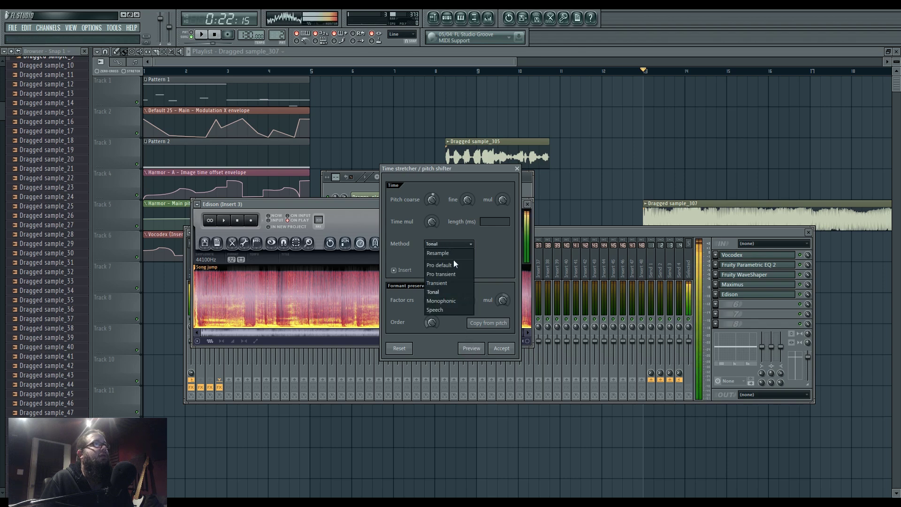
click(449, 310)
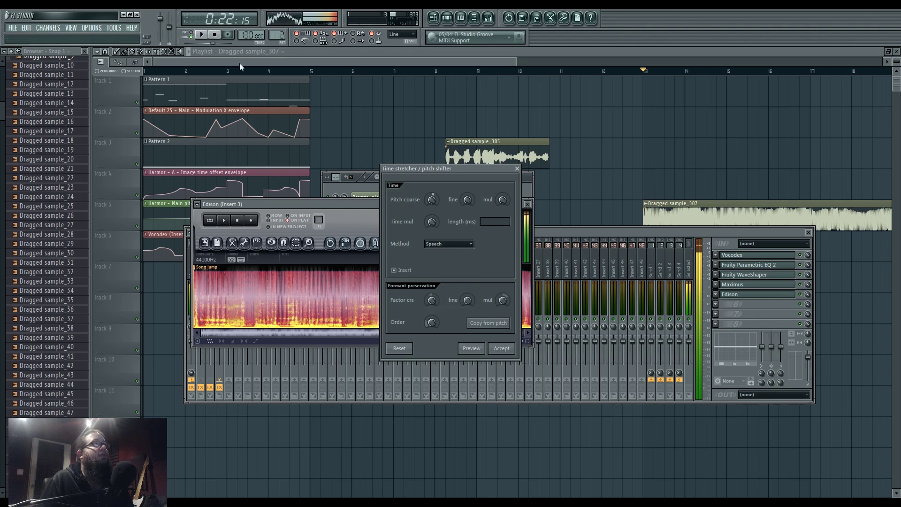
click(516, 169)
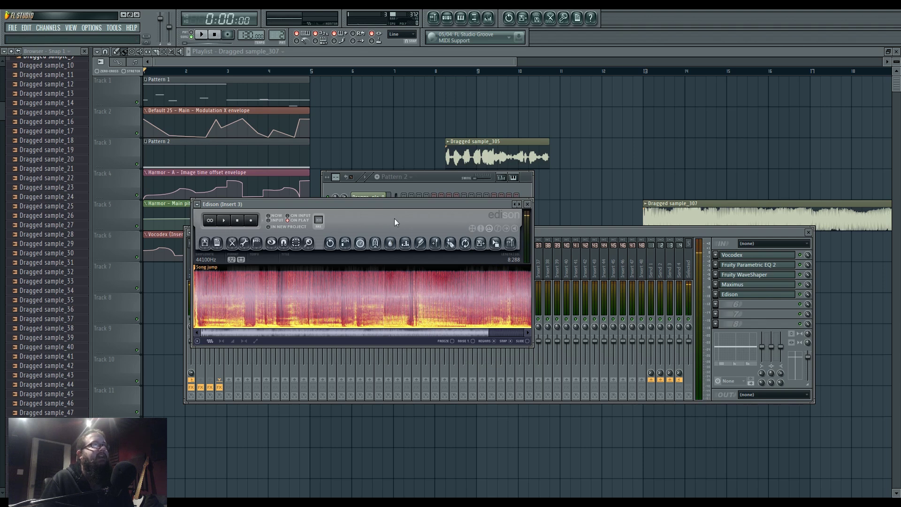
Step: Remove Edison from effect slot 5 of Insert 3
drag(416, 205, 552, 149)
click(716, 294)
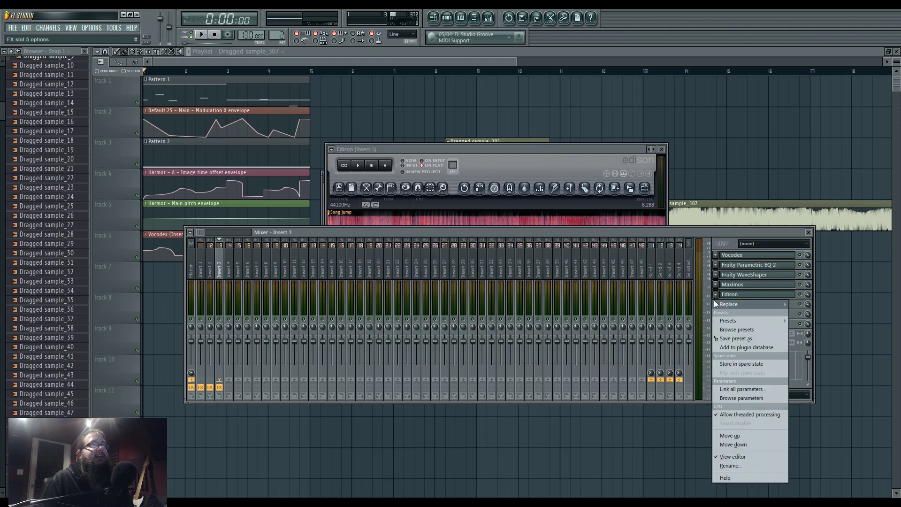
mouse_move(723, 303)
click(739, 64)
click(674, 137)
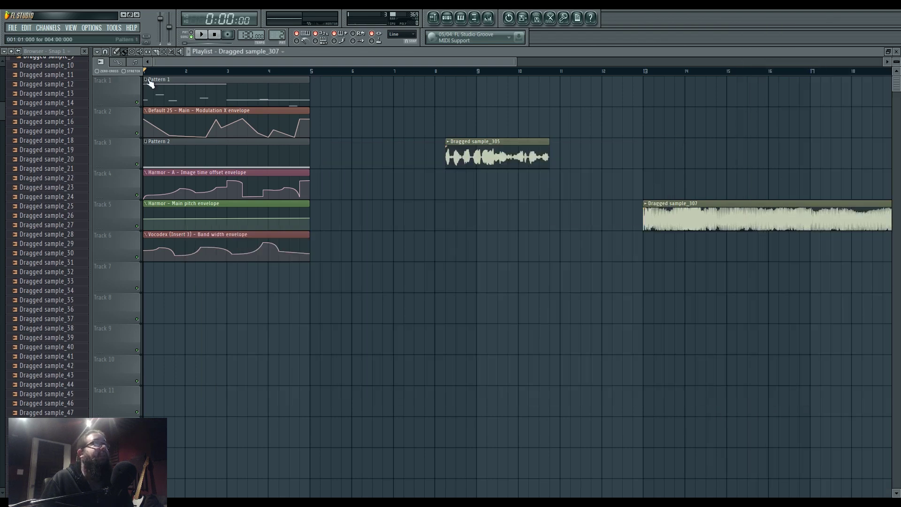
Step: Play the song from the start and add Fruity Parametric EQ 2 in effect slot 5 of Insert 3
key(space)
click(488, 18)
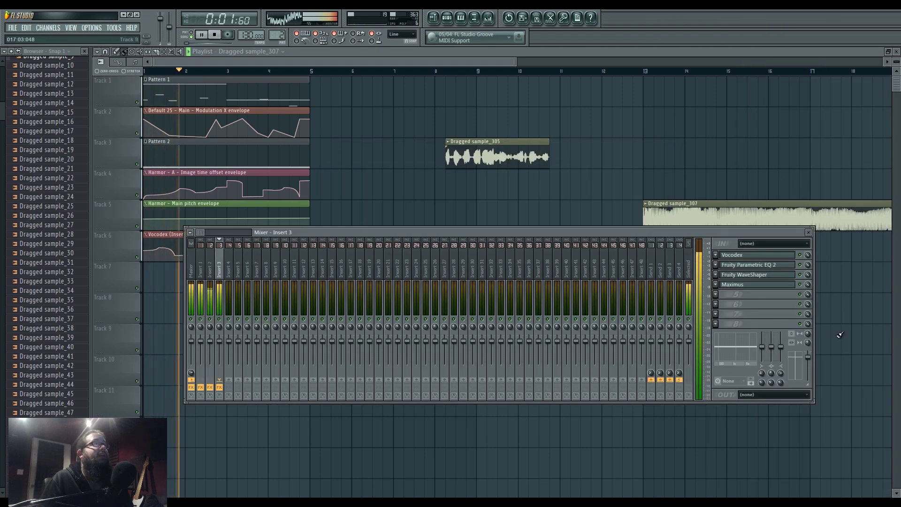
click(715, 296)
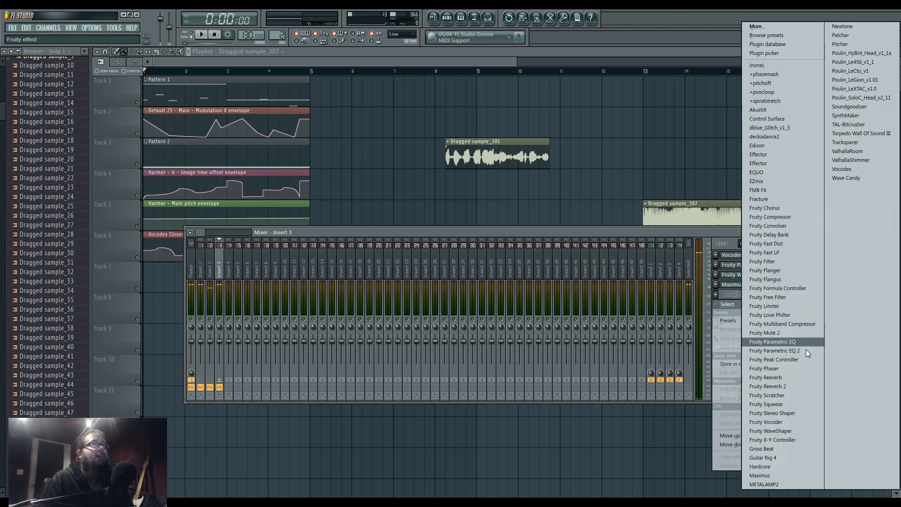
click(806, 347)
Step: Try band 3 of the new equalizer as a band stop filter with the song playing
right_click(411, 223)
mouse_move(431, 249)
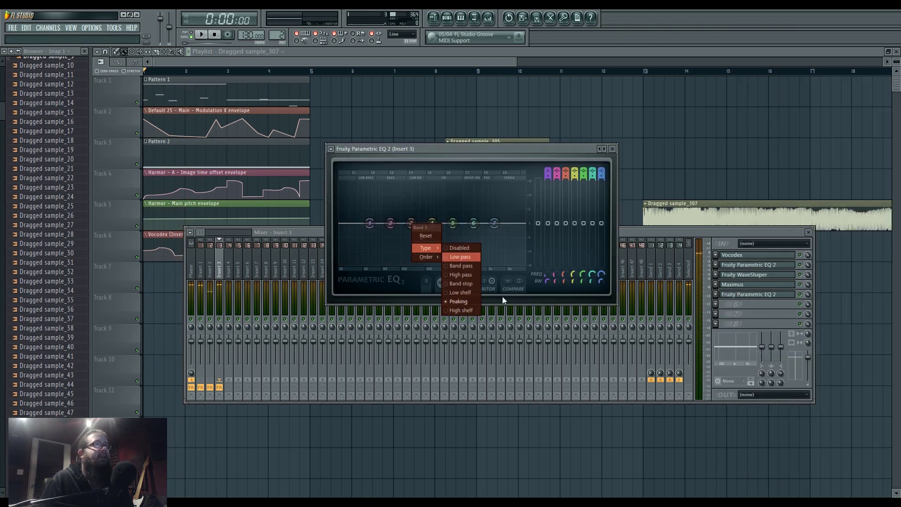
click(477, 275)
key(space)
key(space)
Step: Set EQ band 3 to band pass and lower its frequency to about 200 Hz during playback
right_click(412, 225)
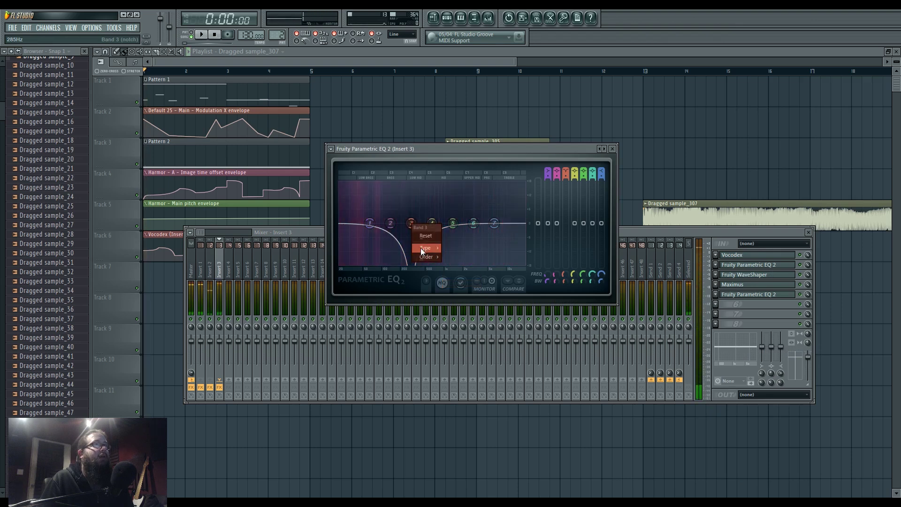
click(460, 266)
key(space)
mouse_move(412, 225)
mouse_down()
mouse_move(425, 226)
mouse_move(362, 224)
mouse_move(463, 223)
mouse_move(359, 225)
mouse_move(474, 223)
mouse_move(352, 224)
mouse_move(465, 223)
mouse_move(372, 223)
mouse_move(442, 224)
mouse_move(401, 223)
mouse_up()
key(space)
click(365, 102)
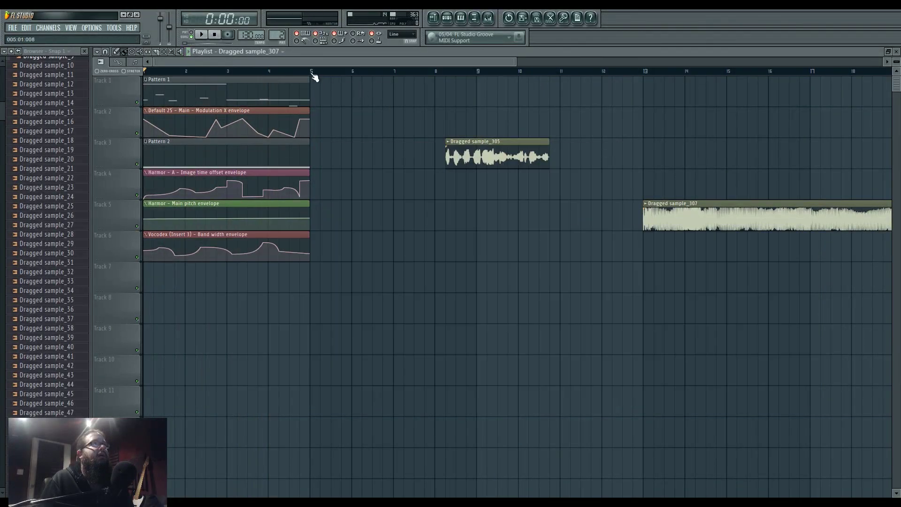
Step: Select bars 1 to 4 in the playlist and create an automation clip for the slot 5 equalizer's band 3 frequency
drag(307, 73, 144, 73)
click(486, 21)
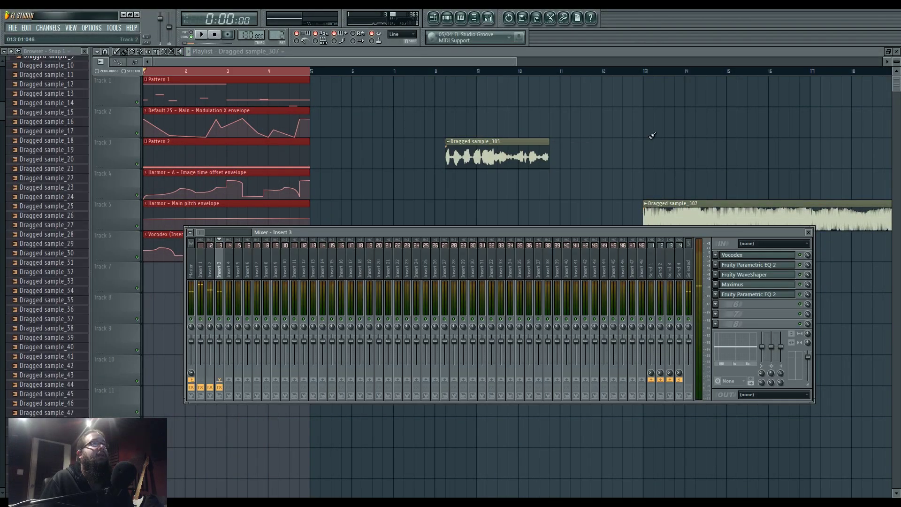
click(750, 258)
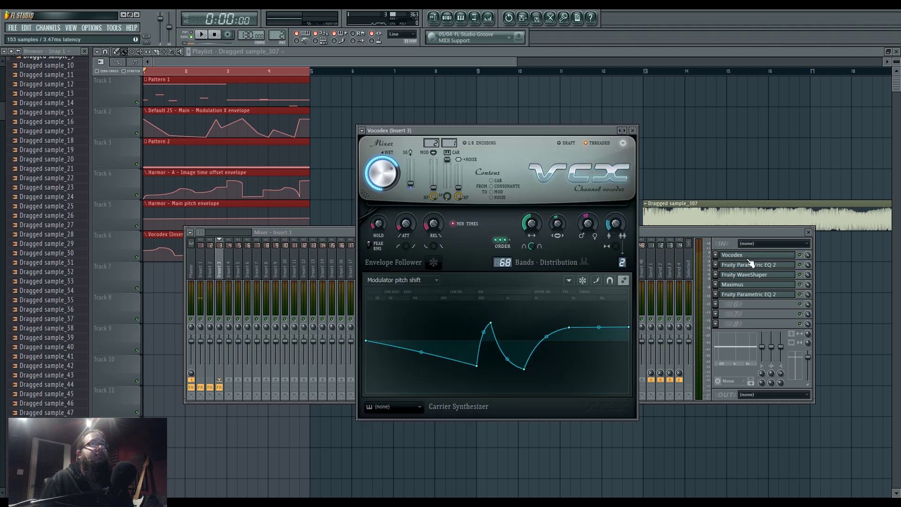
click(753, 280)
click(747, 296)
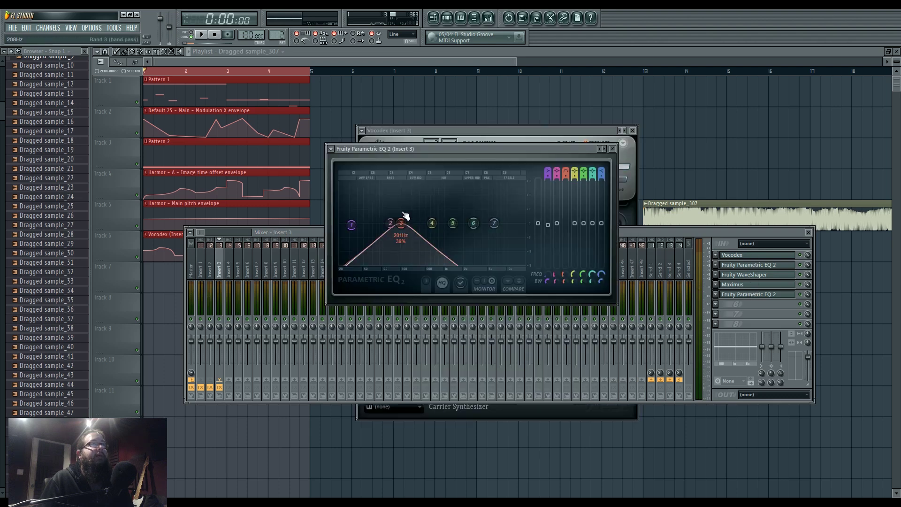
right_click(567, 277)
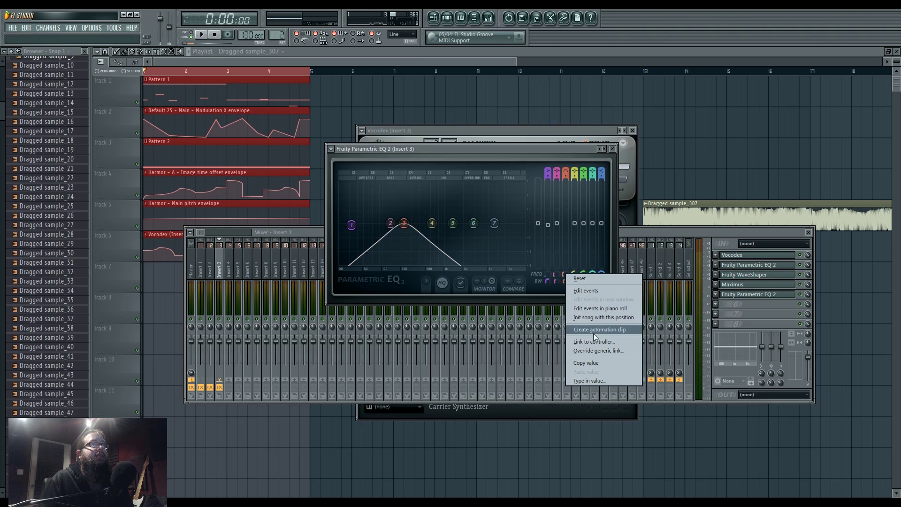
click(598, 331)
Step: Set bands 4, 5 and 6 of the slot 5 equalizer to band stop filters
right_click(432, 223)
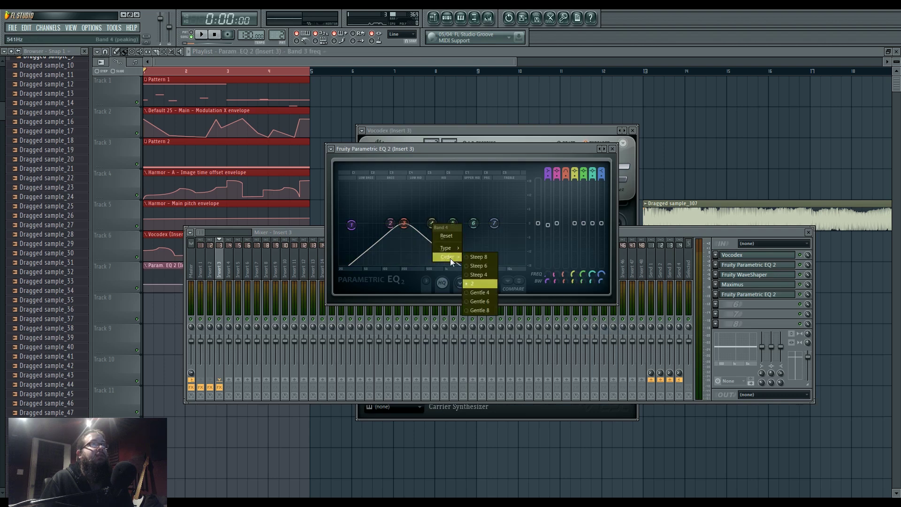
mouse_move(451, 247)
click(481, 284)
right_click(452, 224)
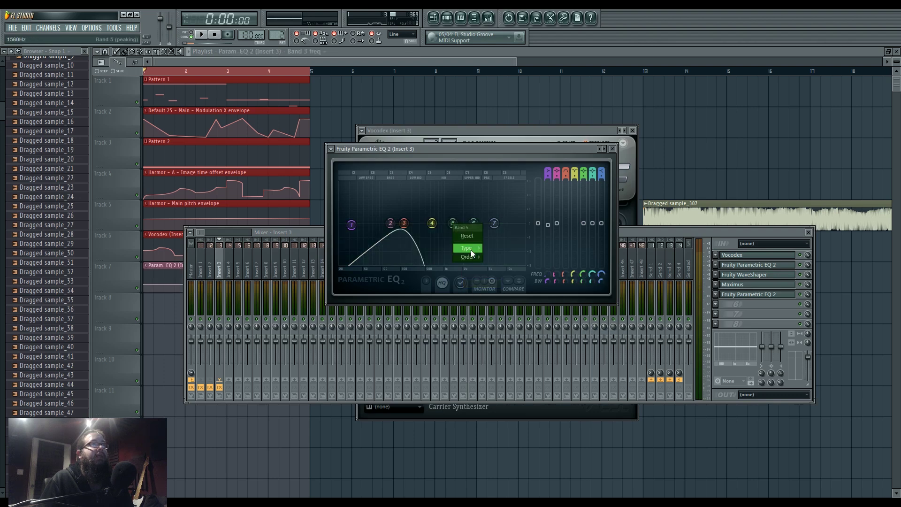
click(509, 285)
right_click(475, 226)
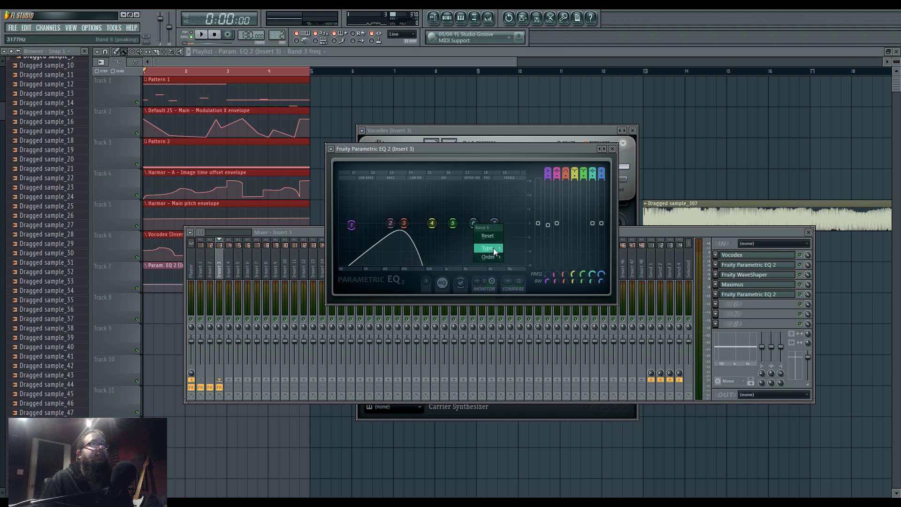
click(531, 281)
Step: Create automation clips for the frequencies of bands 4, 5 and 6 of the slot 5 equalizer
right_click(574, 274)
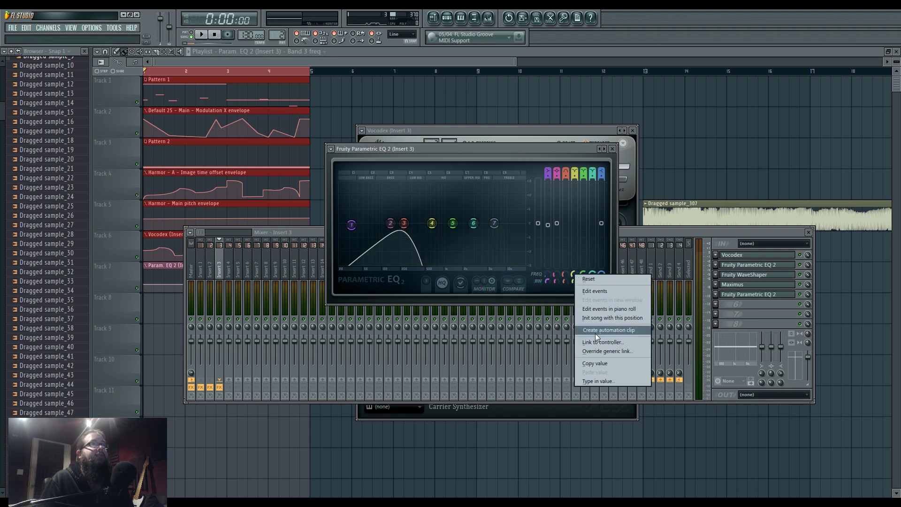
click(596, 332)
right_click(583, 274)
click(610, 329)
right_click(592, 272)
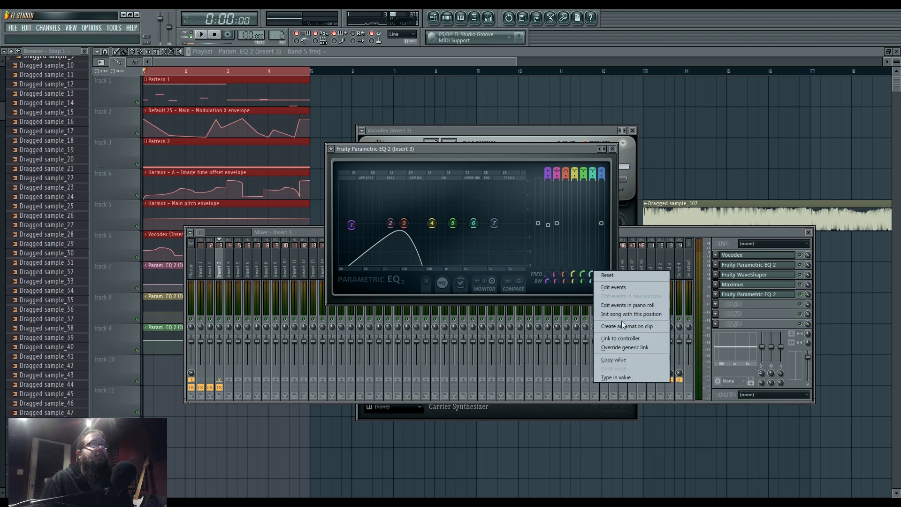
click(623, 325)
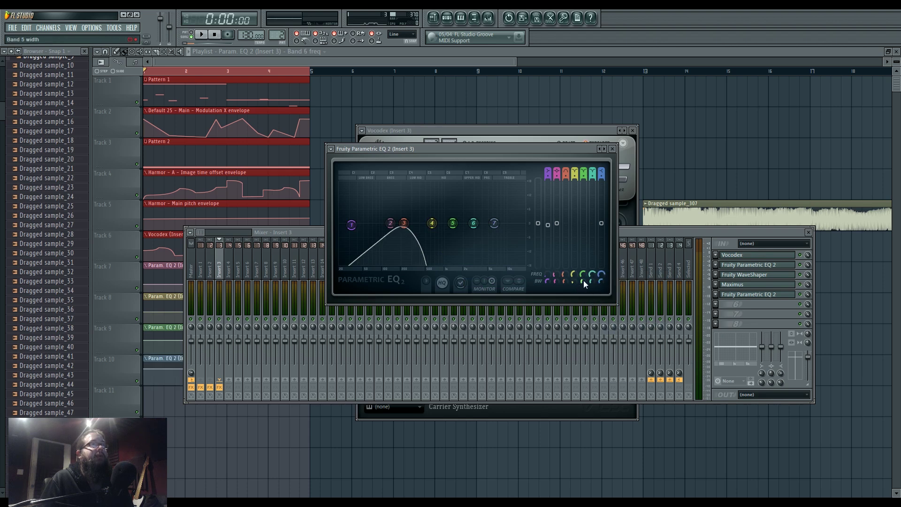
Step: Shape the equalizer's Band 3, 4, 5 and 6 frequency envelopes into differing rises and dips across bars 1 to 4
key(F12)
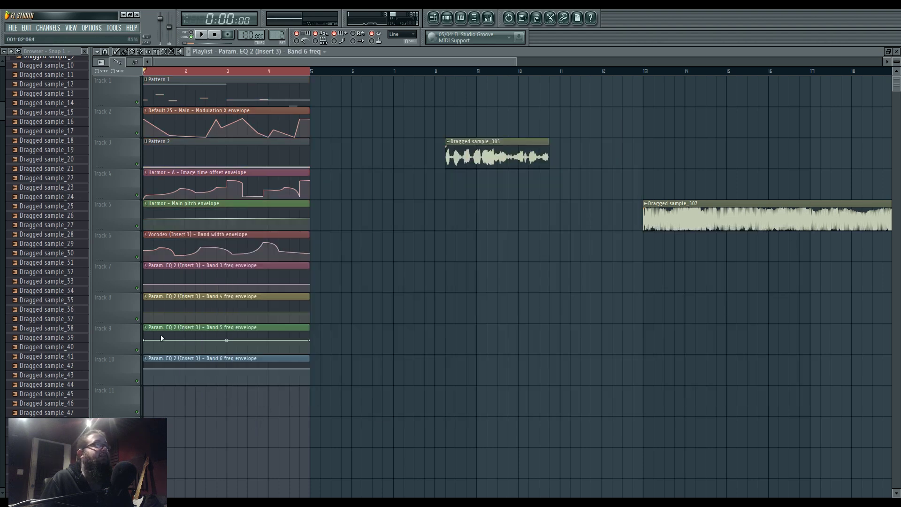
right_click(164, 274)
right_click(185, 288)
right_click(228, 278)
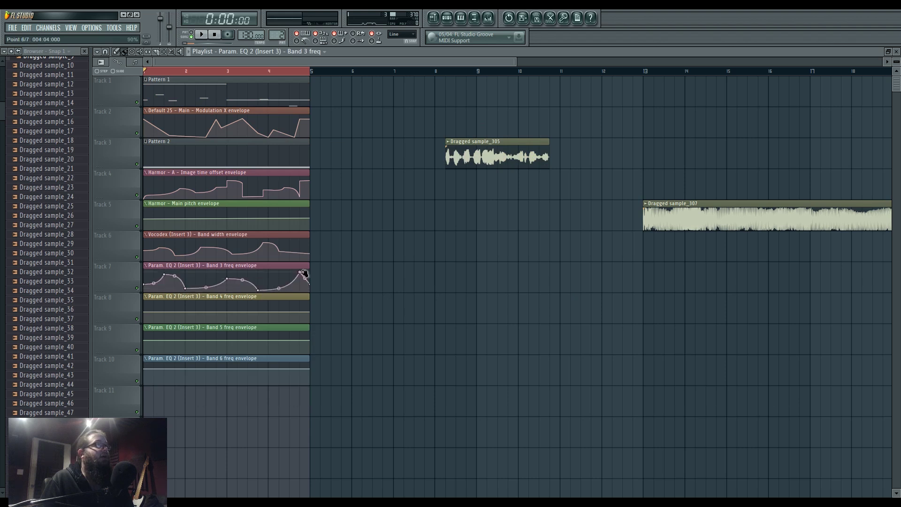
right_click(194, 333)
right_click(175, 353)
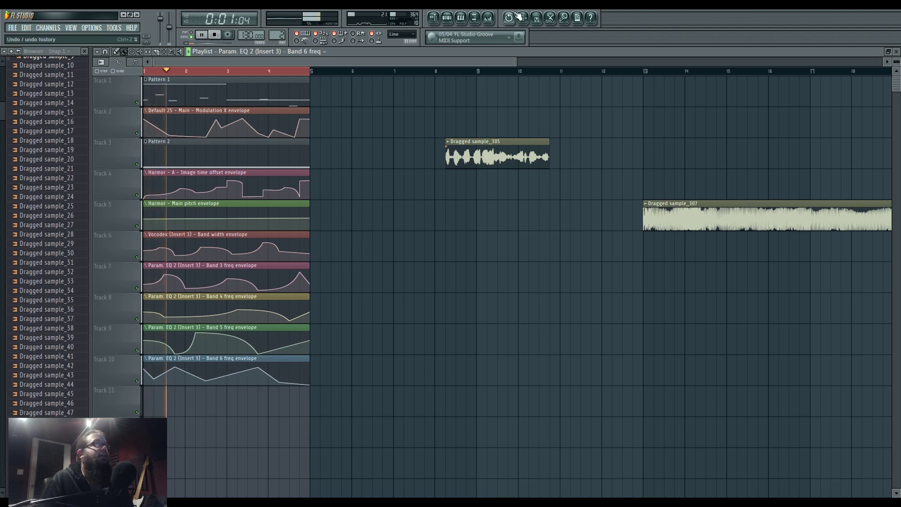
Step: Watch the slot 5 equalizer's automated bands on Insert 3 during playback, then return to the playlist
key(F9)
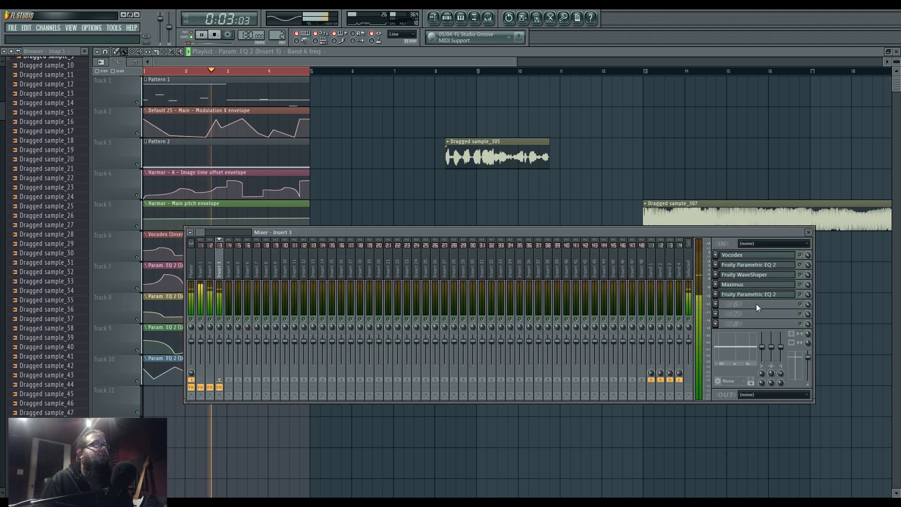
click(747, 294)
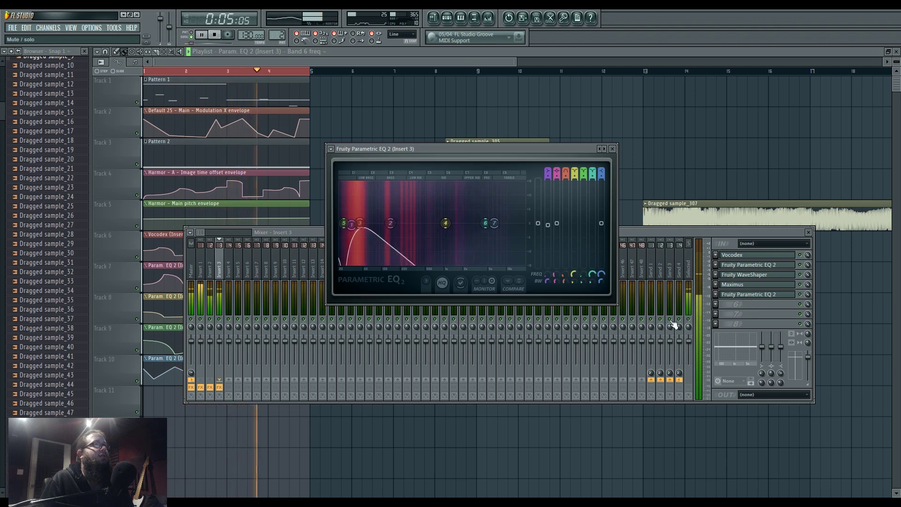
click(195, 324)
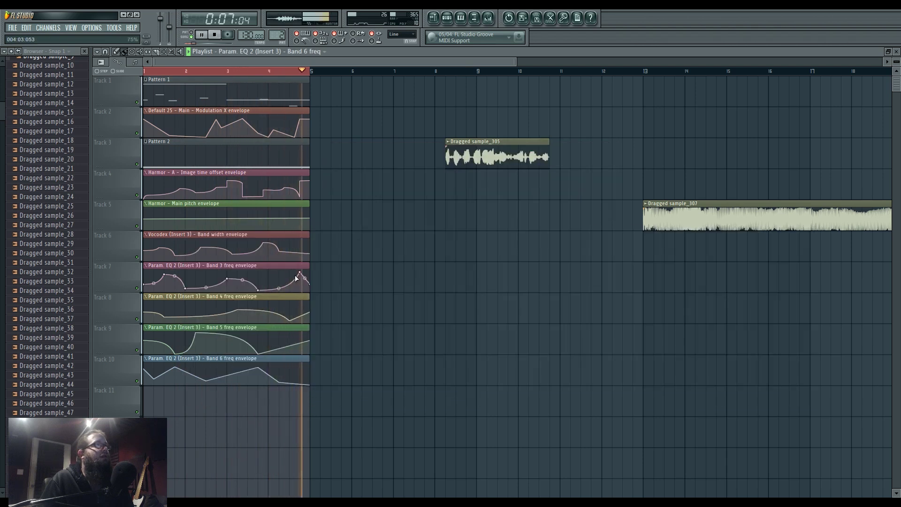
Step: Lower the last peak of the Band 3 freq envelope and add several shorter peaks and dips across bars 2 and 3
drag(299, 272, 300, 280)
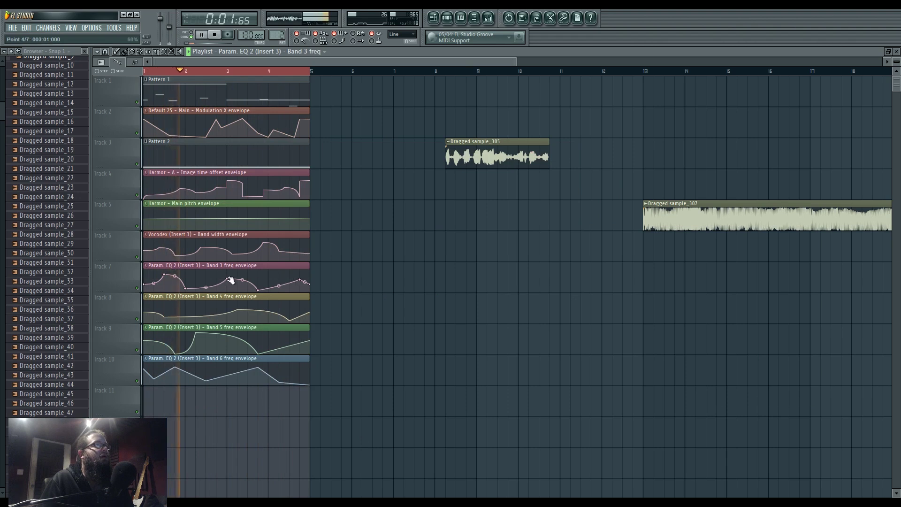
drag(227, 279, 187, 277)
key(space)
right_click(216, 290)
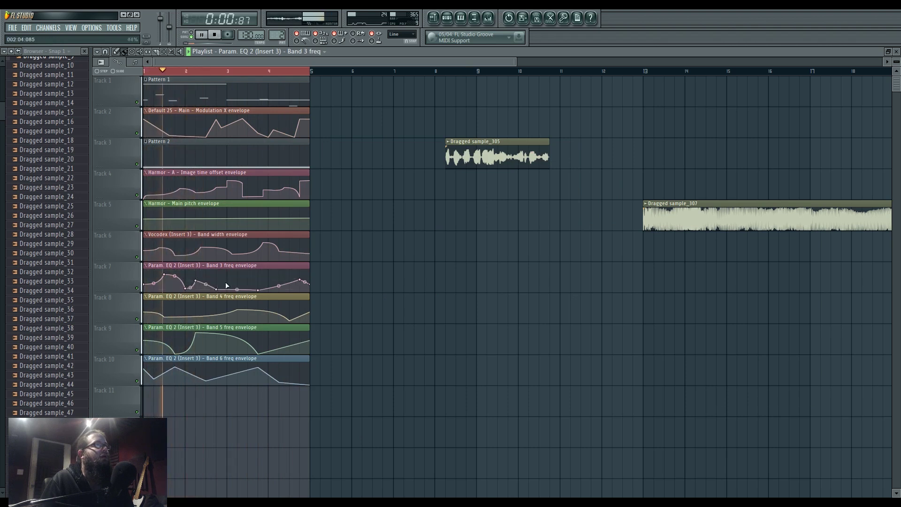
right_click(237, 281)
right_click(238, 289)
right_click(248, 281)
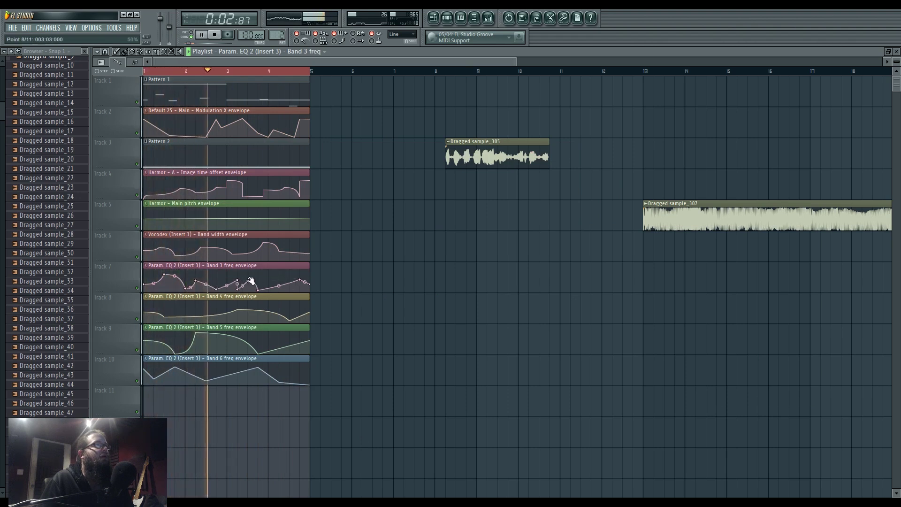
drag(252, 286, 226, 281)
key(space)
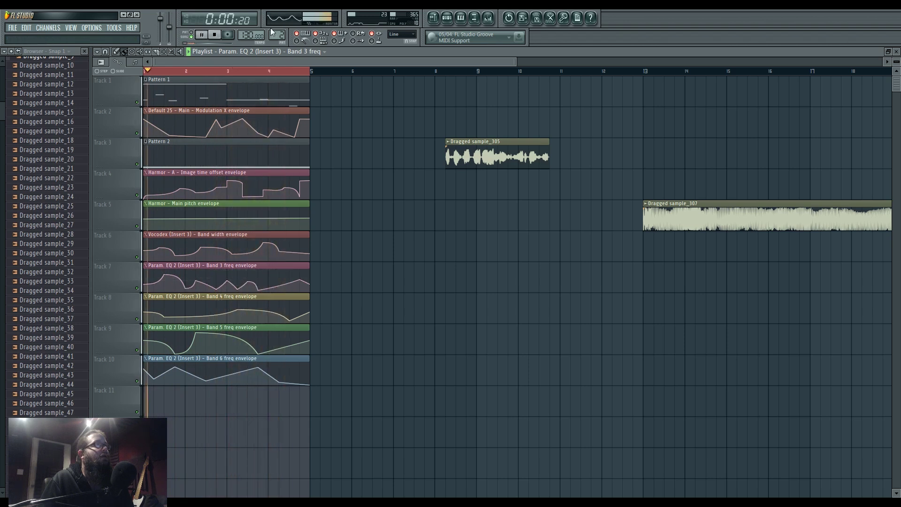
Step: Replay repeatedly from late bar 3 and shift the second peak of the Band 6 freq envelope to the middle of bar 4
click(258, 70)
key(space)
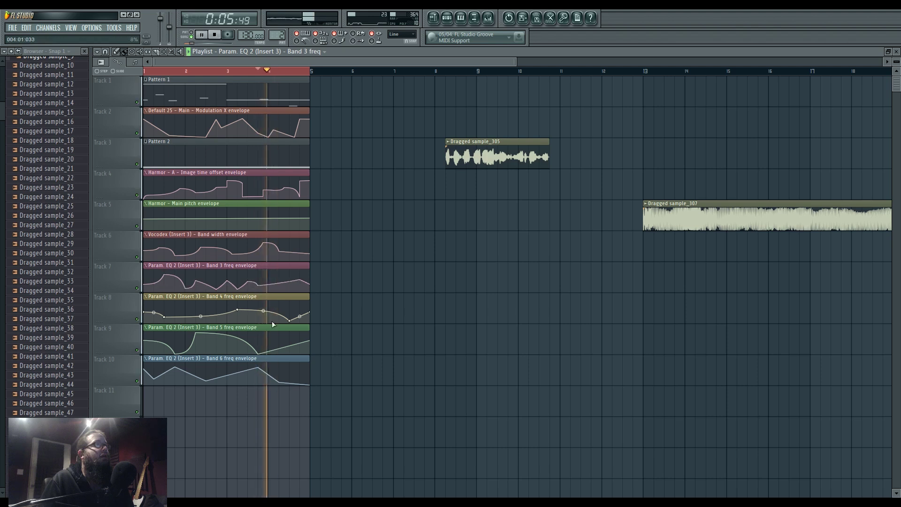
key(space)
key(space)
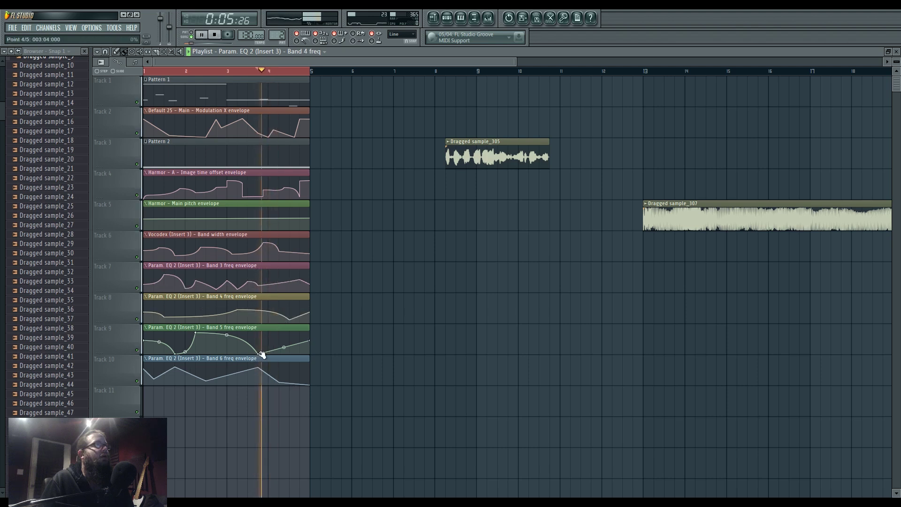
key(space)
key(space)
mouse_move(259, 354)
mouse_down()
mouse_move(259, 337)
mouse_move(258, 377)
mouse_move(281, 364)
mouse_move(290, 372)
mouse_up()
key(space)
key(space)
key(space)
key(space)
key(space)
key(space)
key(space)
key(space)
drag(262, 336, 258, 352)
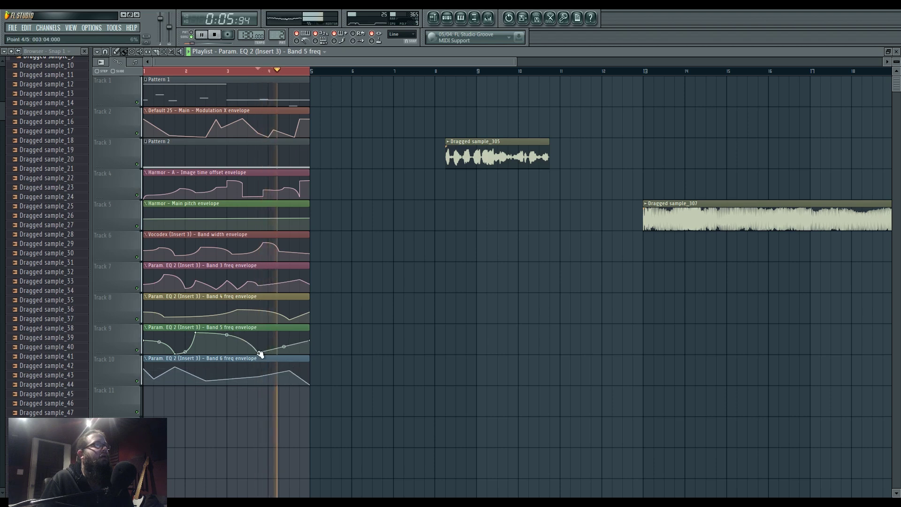
Step: Add Maximus to effect slot 6 of Insert 3 and load its Default preset
click(489, 19)
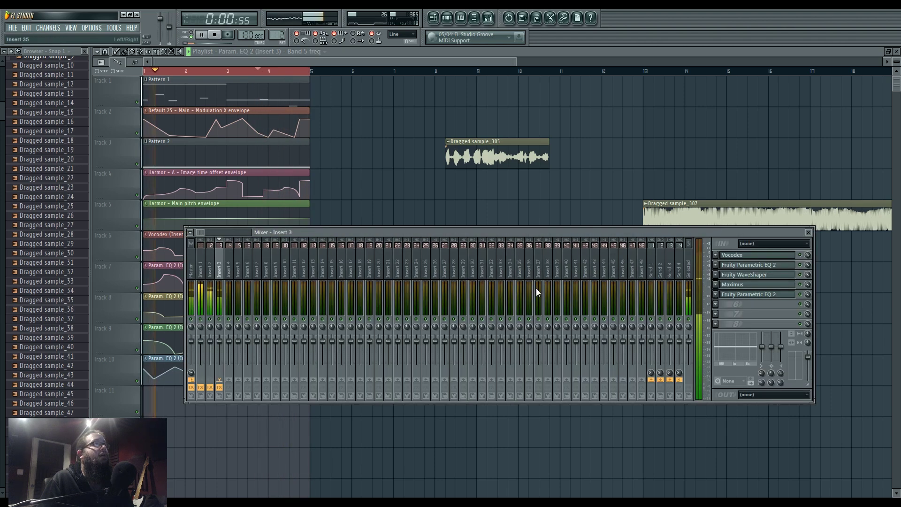
click(718, 308)
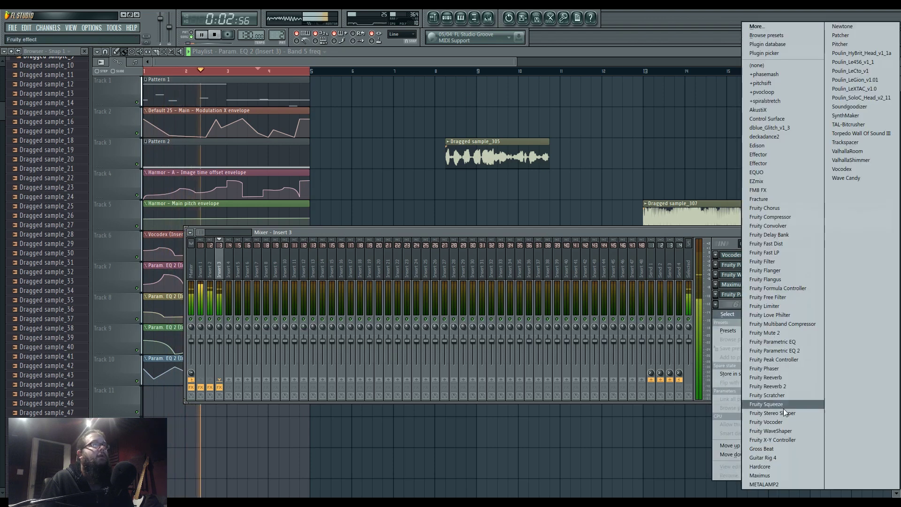
click(771, 477)
click(491, 227)
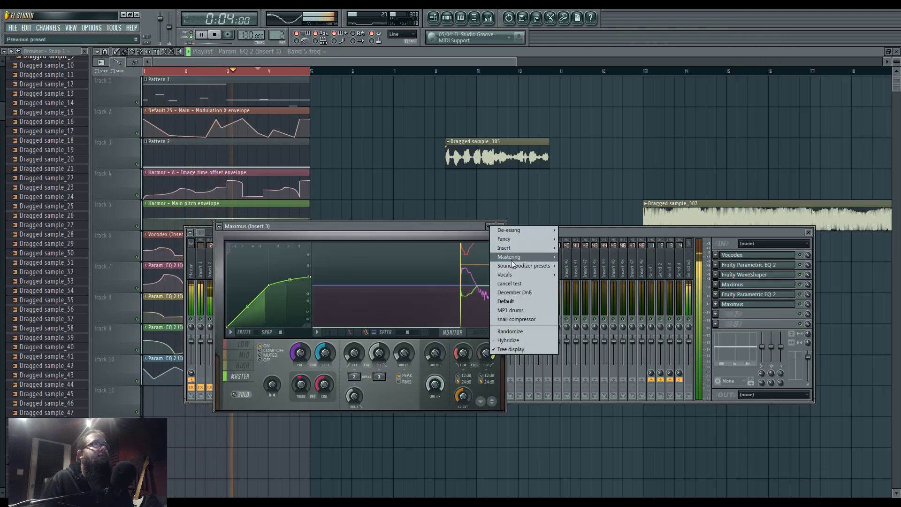
click(509, 303)
Step: Show the frequency bands in the new Maximus and lower its low-band crossover frequency
click(243, 345)
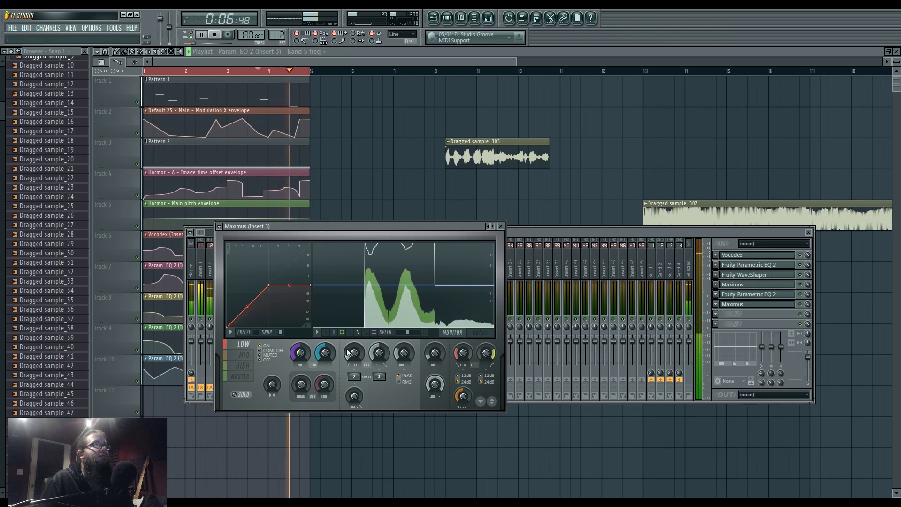
click(481, 333)
click(426, 333)
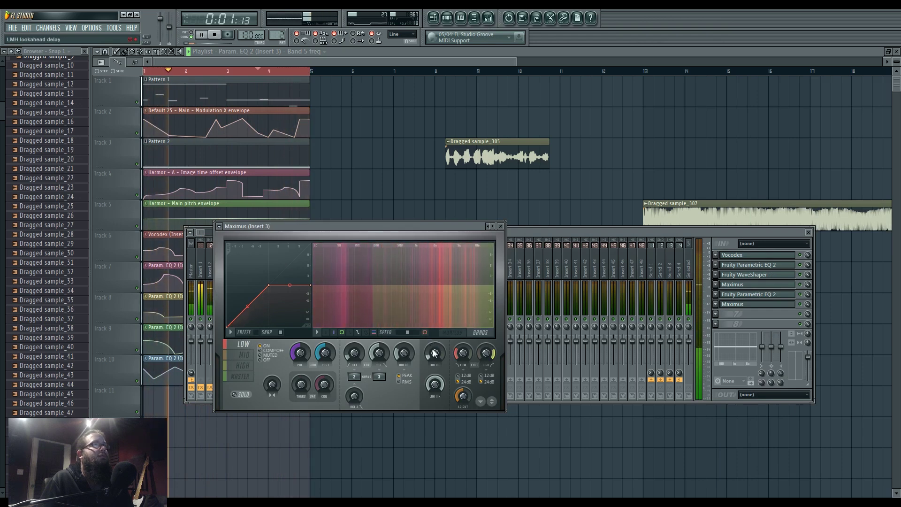
drag(462, 354, 462, 367)
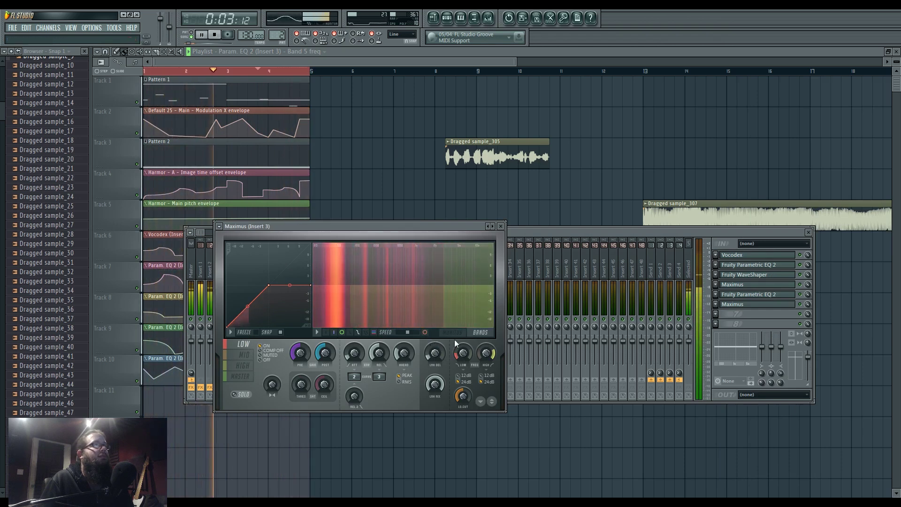
Step: Bend the Low, Mid and High compression curves in Maximus steeply up to 0 dB, then check the Master band
click(481, 332)
drag(248, 306, 256, 285)
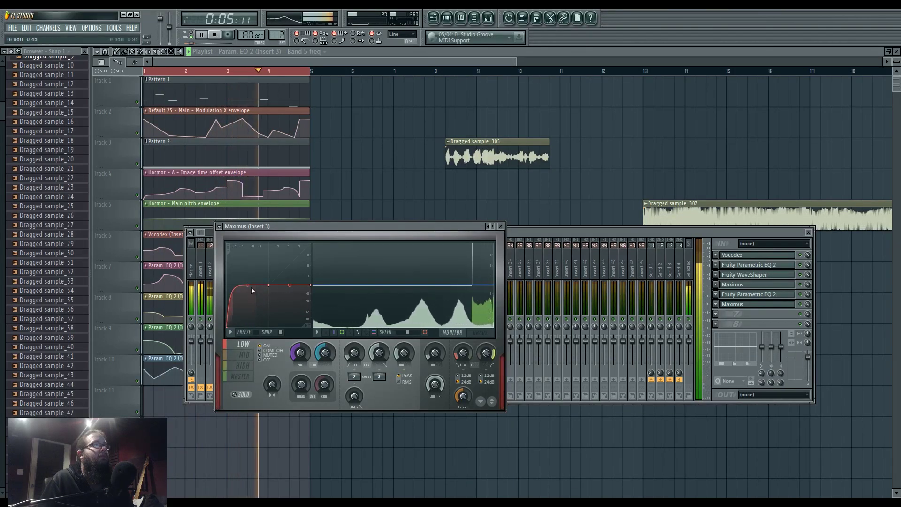
click(244, 355)
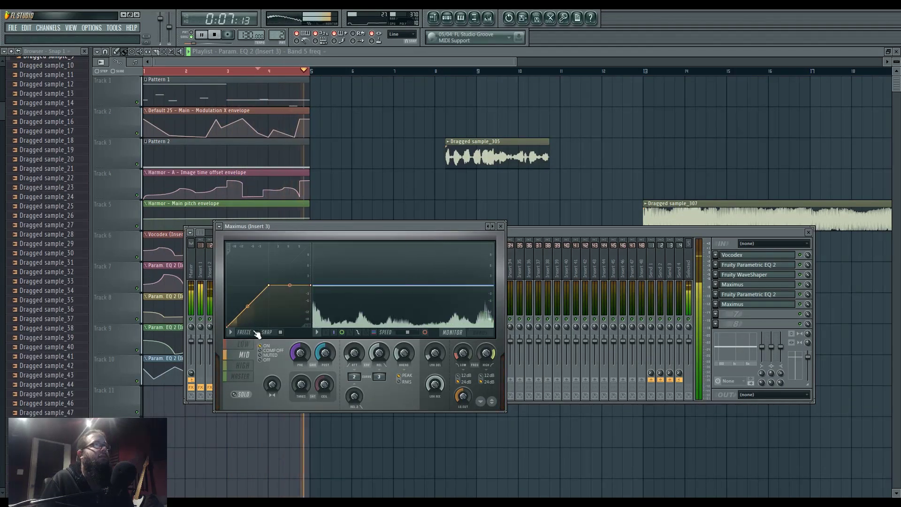
drag(255, 288, 240, 285)
click(243, 365)
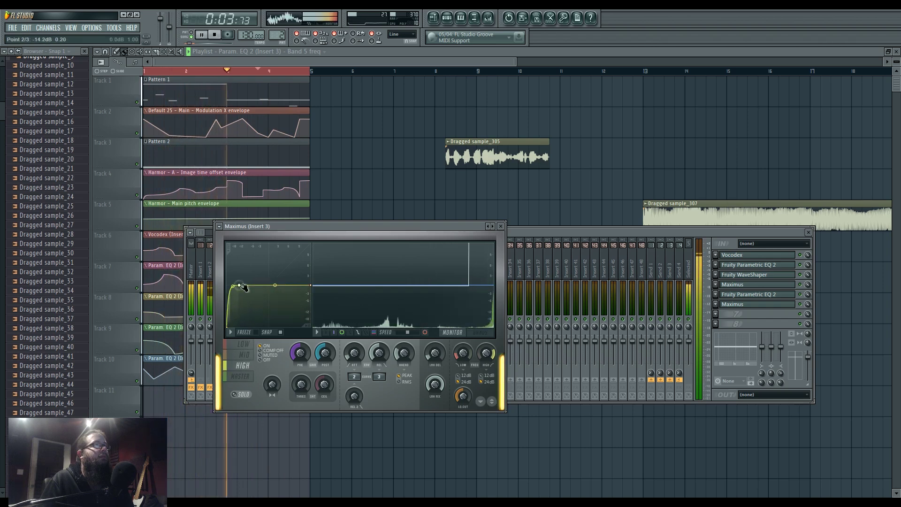
click(249, 376)
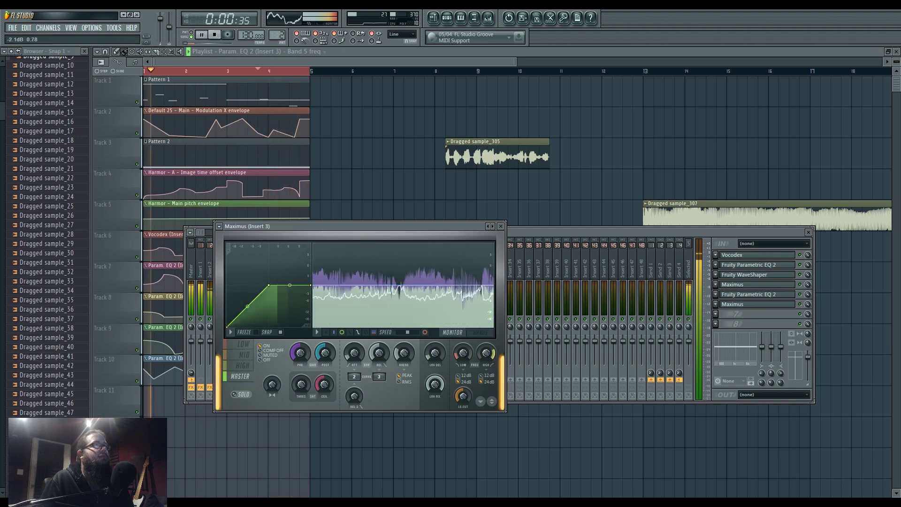
Step: Tighten the Maximus band curves further, moving the High band's threshold point to about -18 dB
click(244, 344)
drag(255, 286, 240, 286)
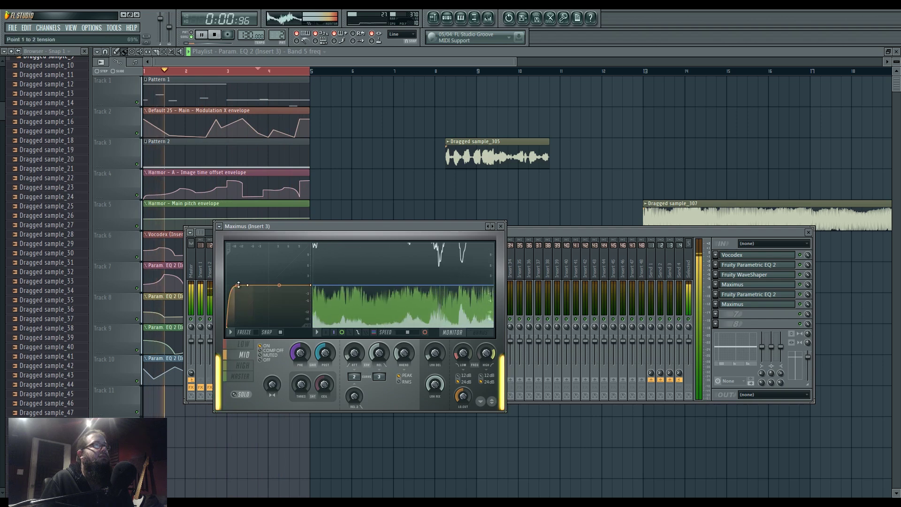
click(248, 356)
click(245, 369)
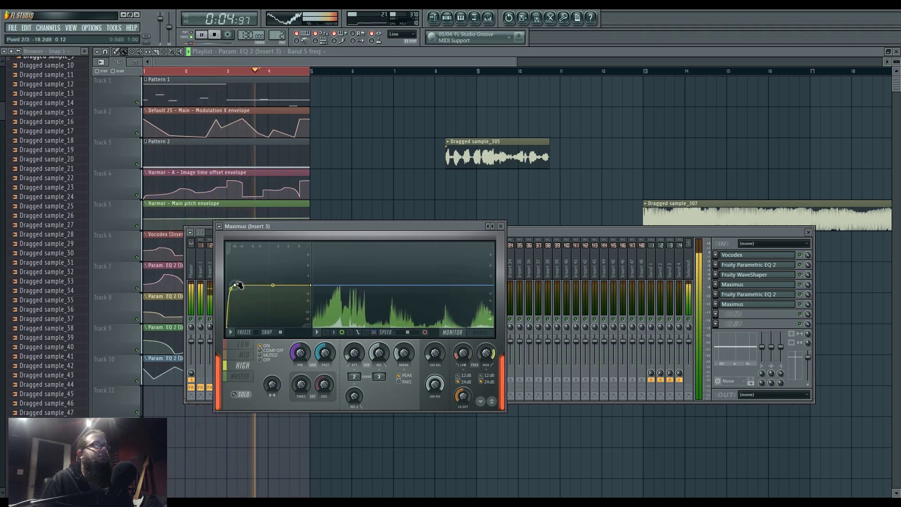
Step: Adjust the mix level of the slot 5 equalizer on Insert 3 to 99%
click(809, 292)
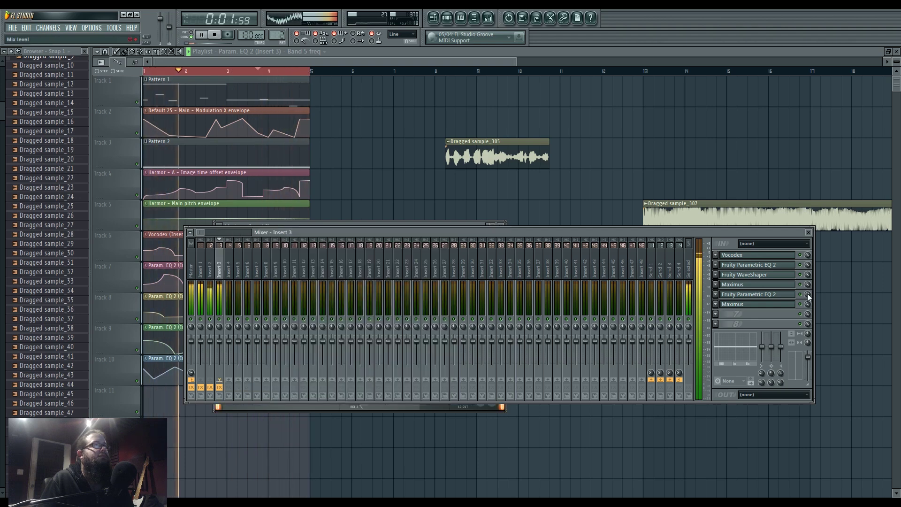
scroll(807, 294, up, 2)
scroll(807, 294, down, 1)
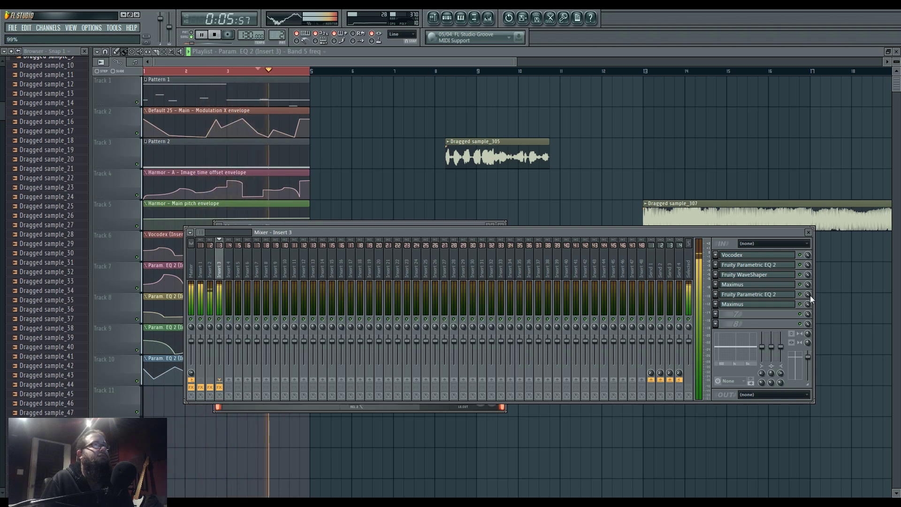
Step: Add Fruity WaveShaper to effect slot 7 of Insert 3 and bend its curve slightly upward in the middle
click(723, 315)
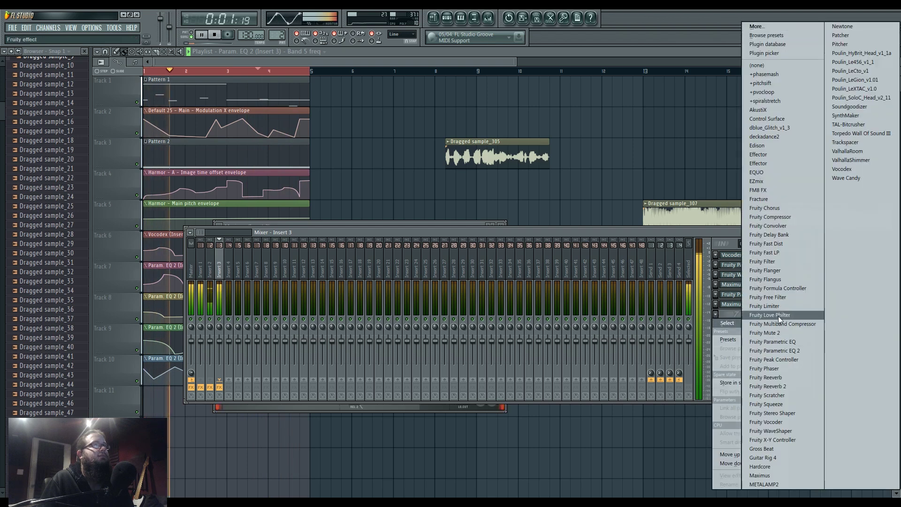
click(789, 430)
drag(295, 268, 295, 283)
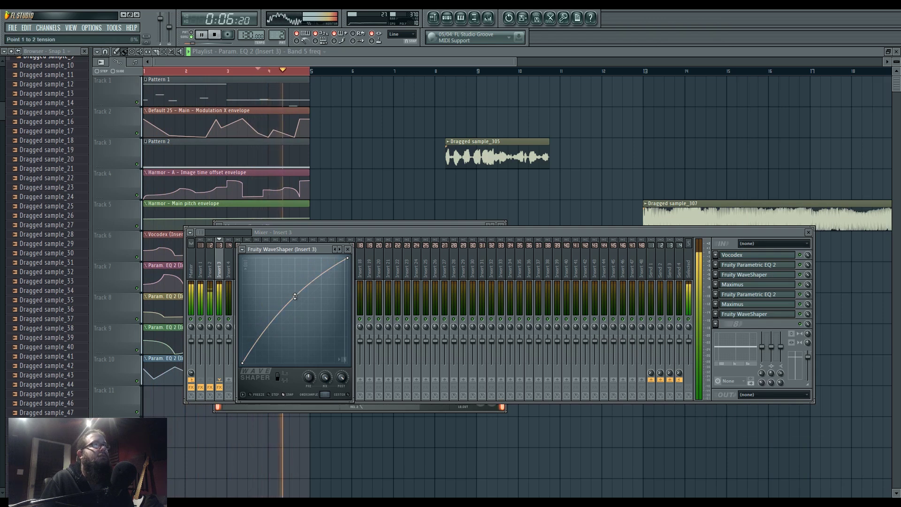
click(779, 316)
click(778, 316)
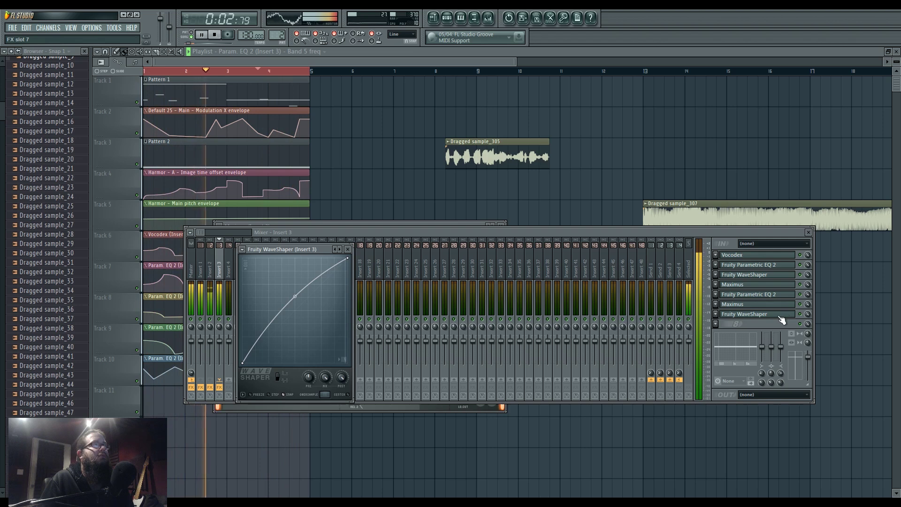
click(779, 317)
click(780, 317)
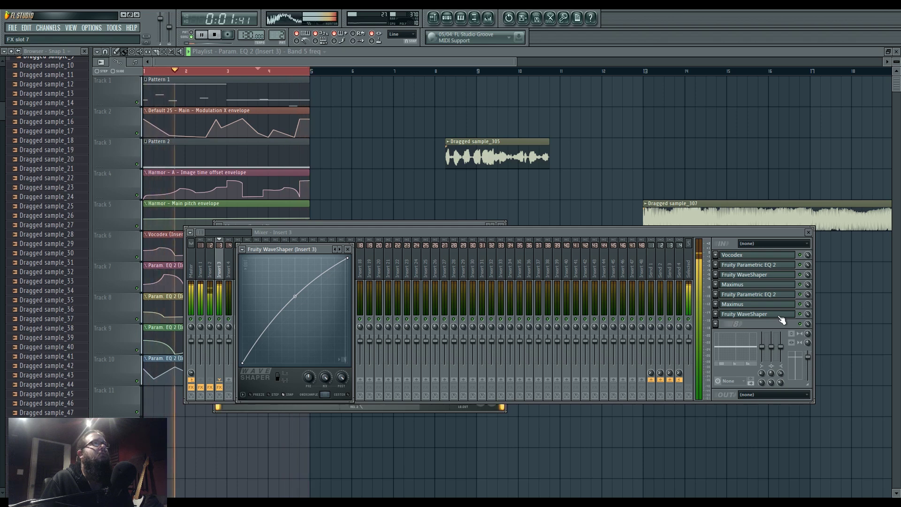
Step: Add Edison to effect slot 8 of Insert 3
click(723, 327)
click(781, 149)
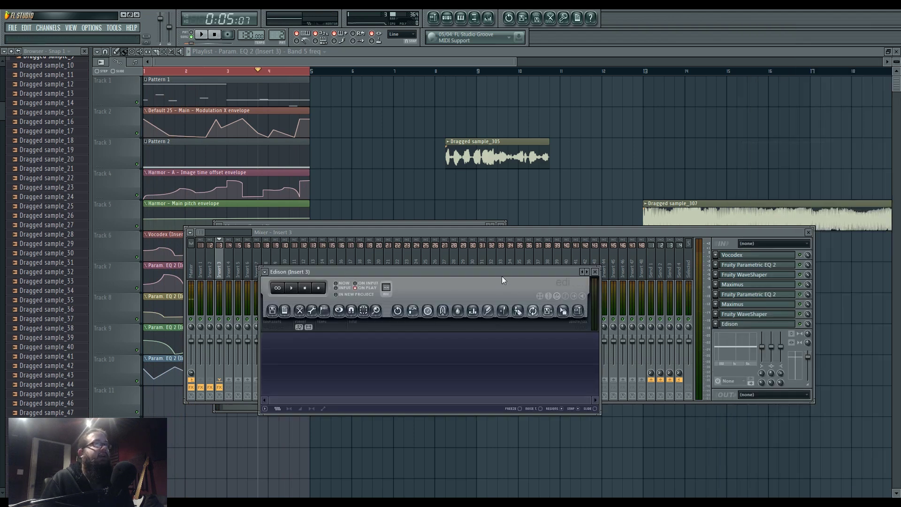
Step: Record the song's playback from Insert 3 into Edison, and cut off the extra tail after the second song jump marker
click(214, 35)
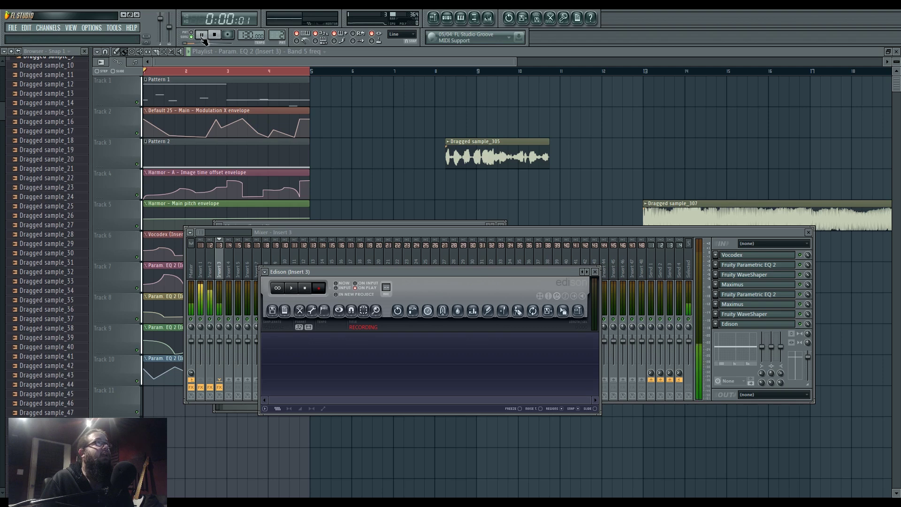
key(space)
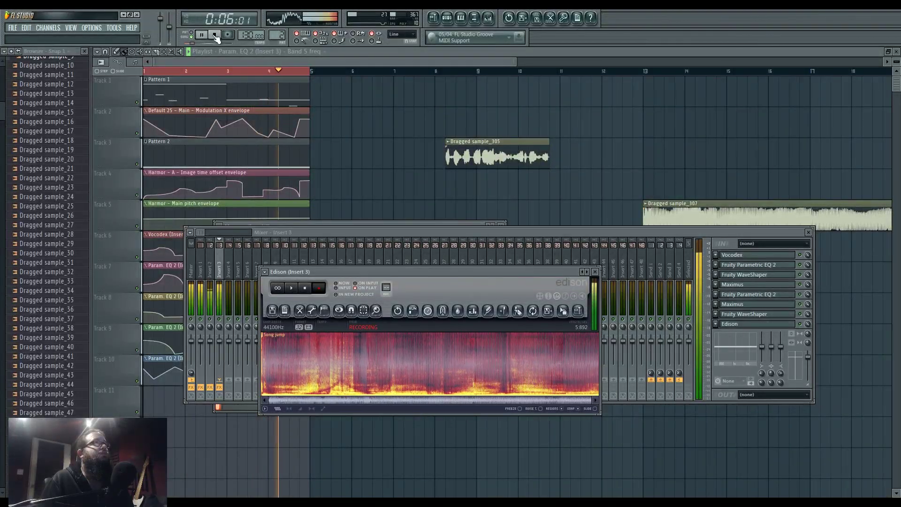
click(215, 35)
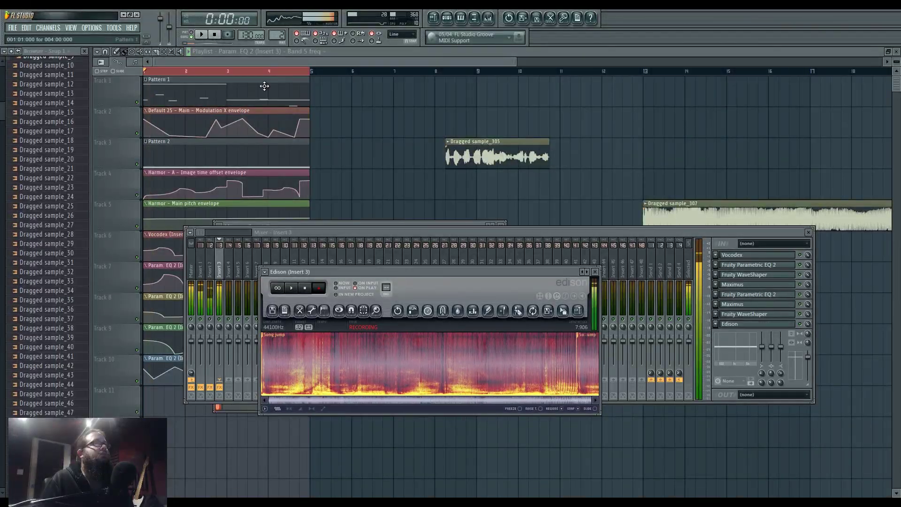
double_click(580, 334)
click(581, 336)
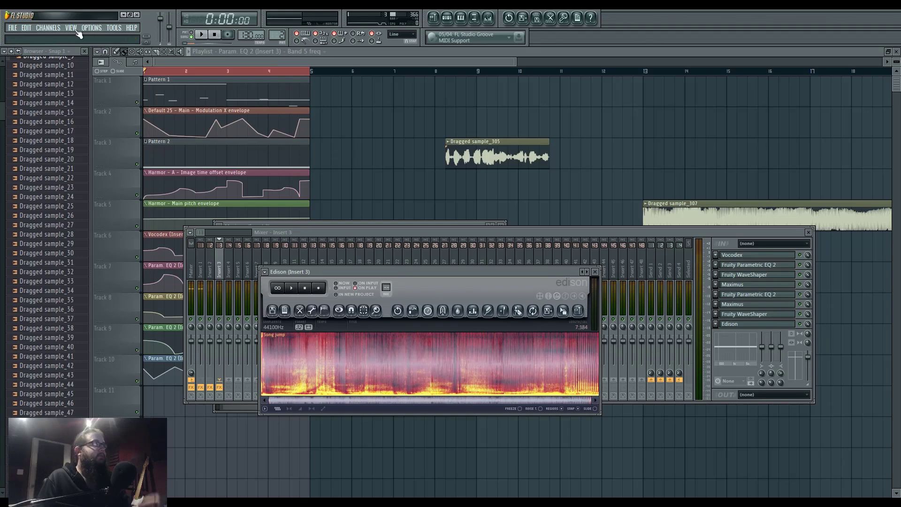
Step: Add a second Harmor channel and load the Edison recording into its image section
click(48, 28)
mouse_move(52, 36)
click(183, 404)
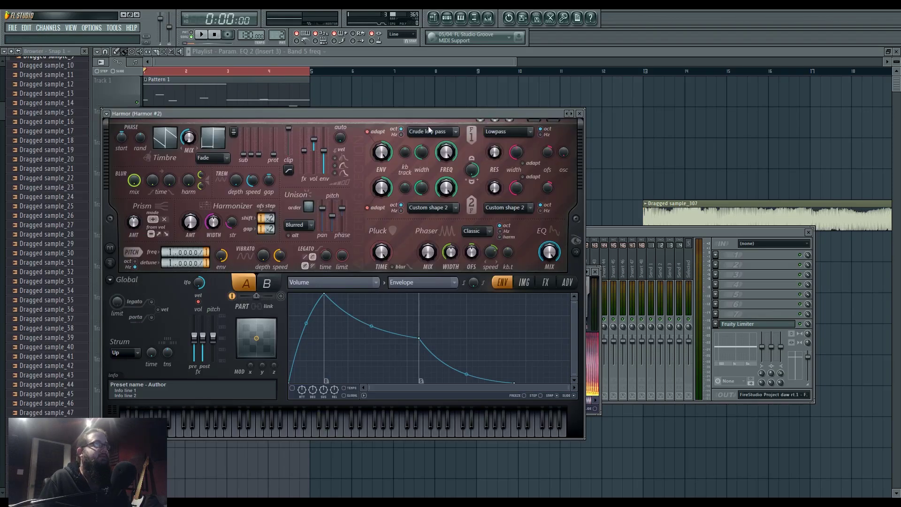
drag(428, 115, 681, 115)
click(771, 281)
click(339, 277)
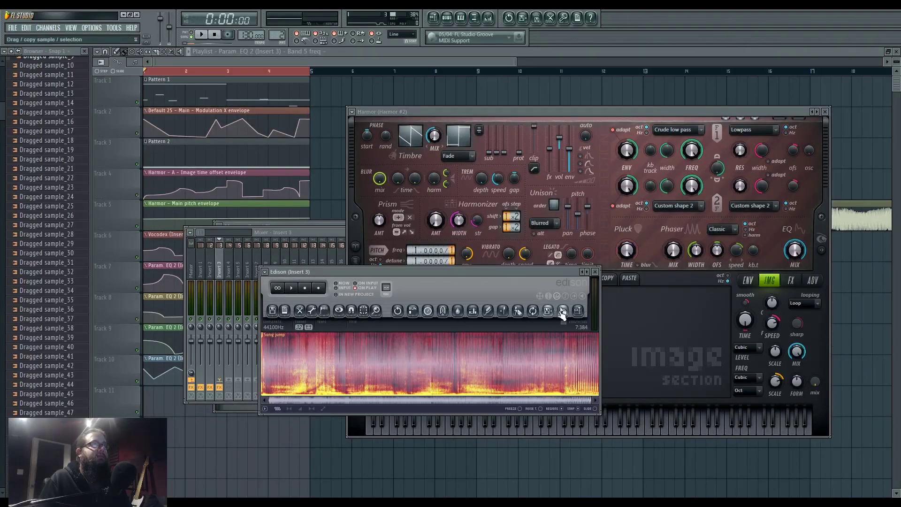
drag(564, 310, 644, 328)
click(611, 116)
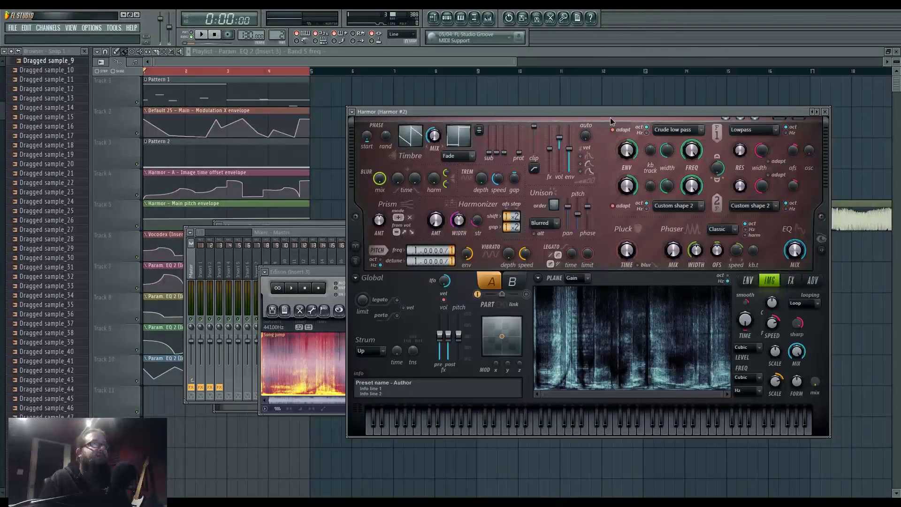
Step: Set Harmor #2's image resynthesis to High precision and its rendering precision to Perfect
click(813, 281)
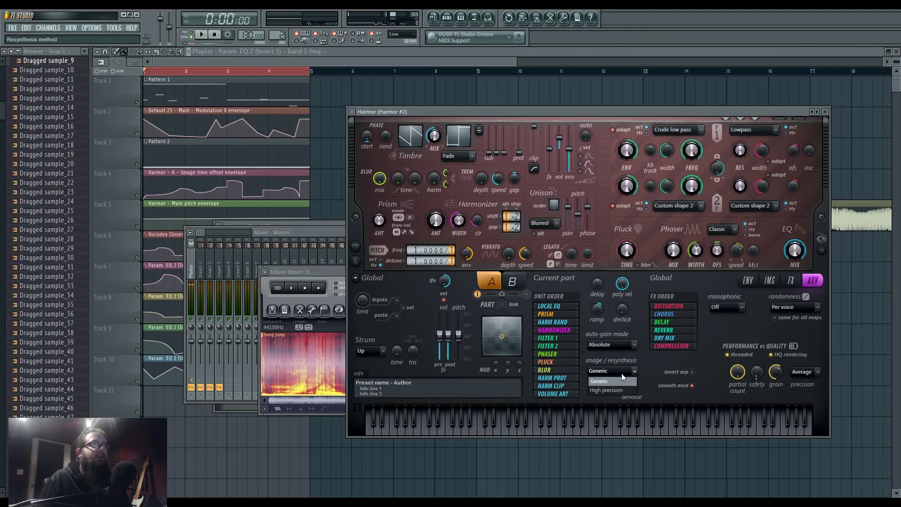
click(808, 372)
click(809, 399)
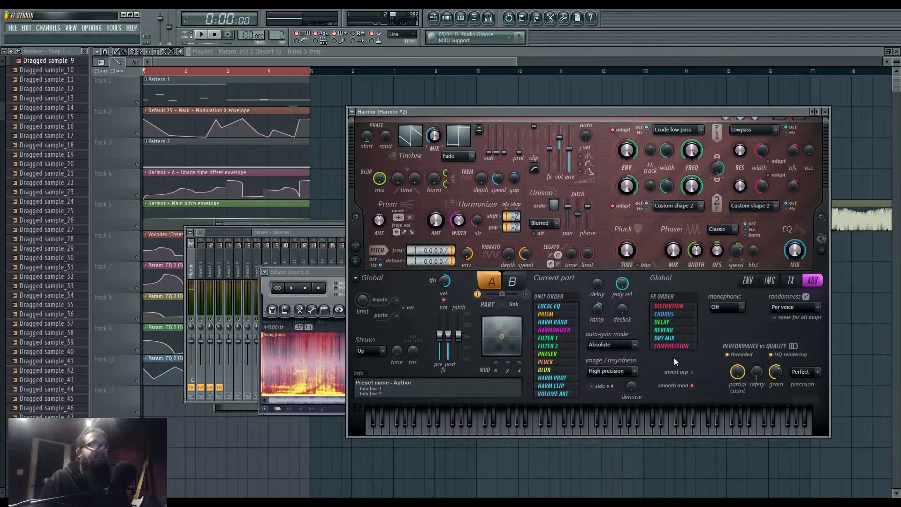
Step: Copy all the notes of Pattern 1 from the Default 25 piano roll
double_click(213, 97)
scroll(297, 240, down, 2)
drag(539, 407, 118, 97)
click(451, 19)
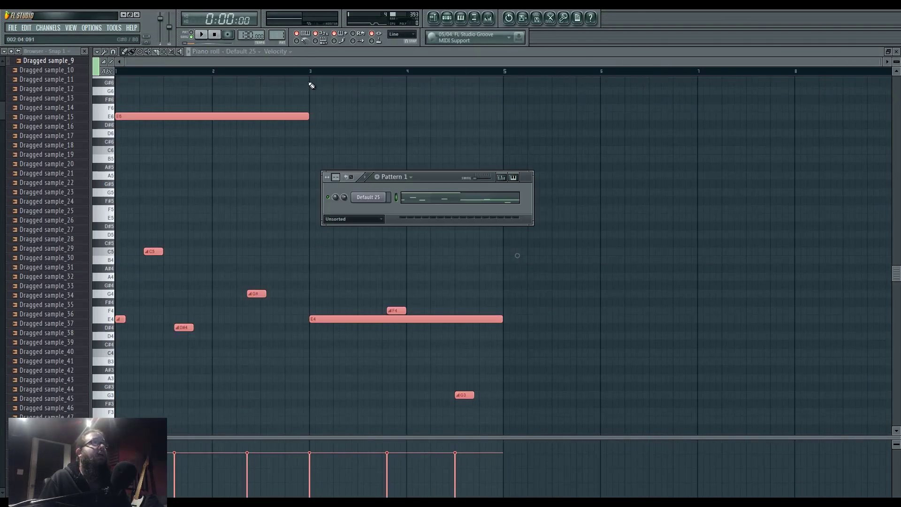
Step: Create a new empty Pattern 3 and paste the copied notes into Harmor #2's piano roll
key(F4)
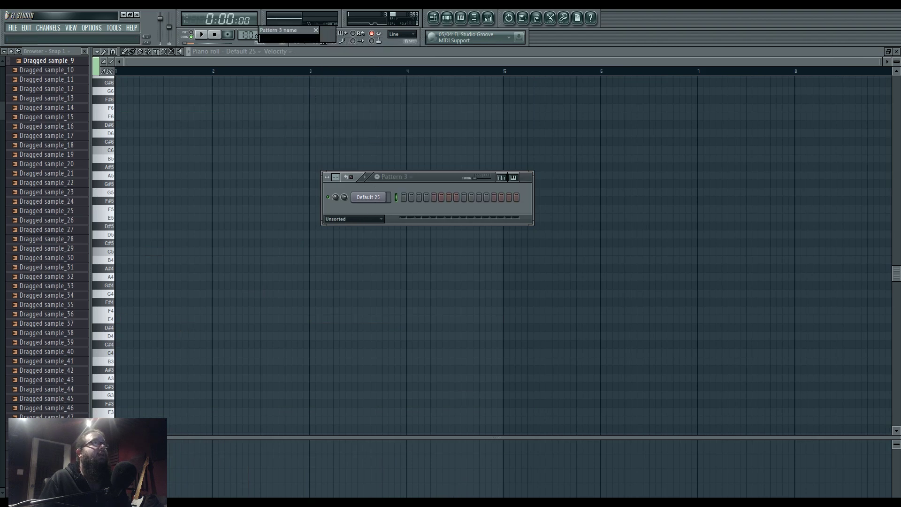
click(382, 217)
click(368, 245)
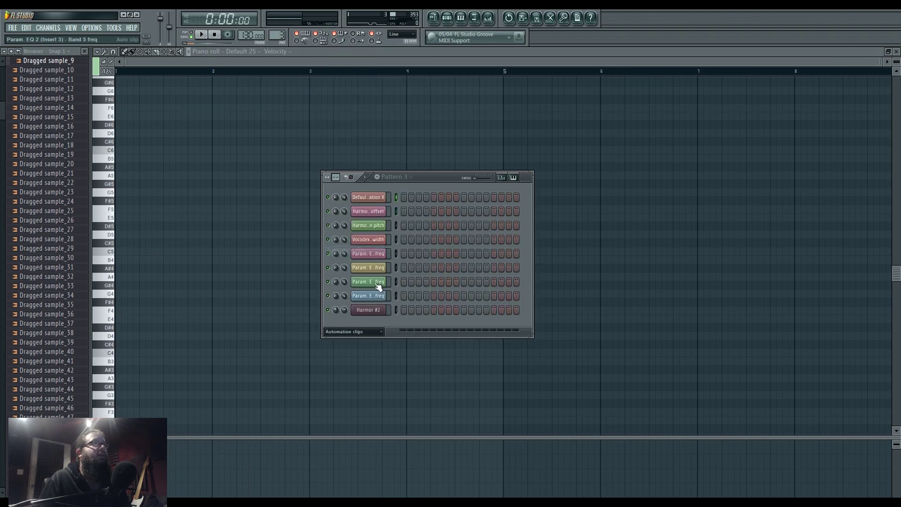
right_click(380, 309)
click(404, 309)
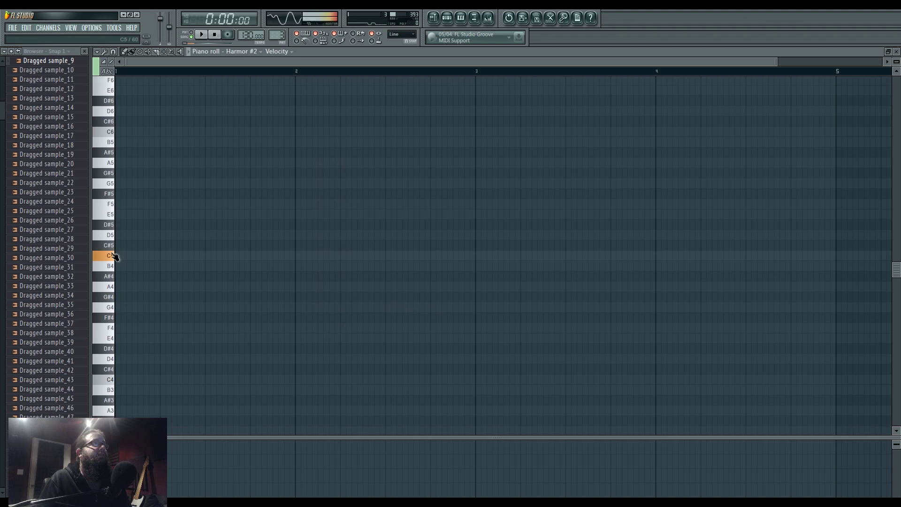
key(ctrl+v)
Step: Play the pattern and, in Harmor #2's image section, remove the sharpening and lower the frequency scale
click(201, 35)
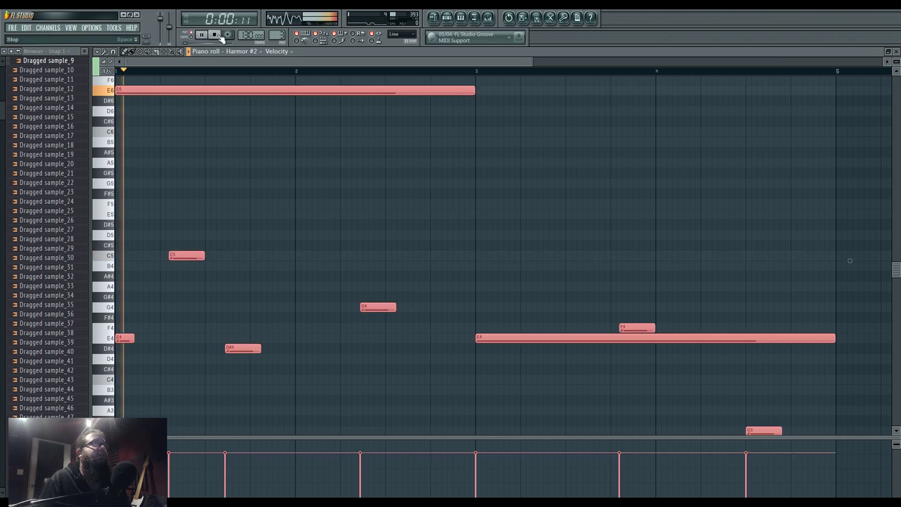
key(F6)
click(384, 307)
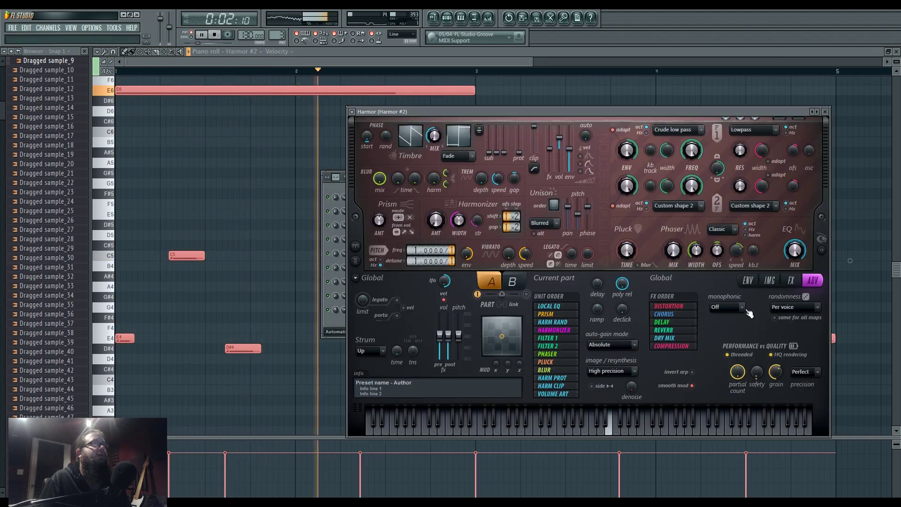
drag(510, 111, 346, 100)
click(614, 269)
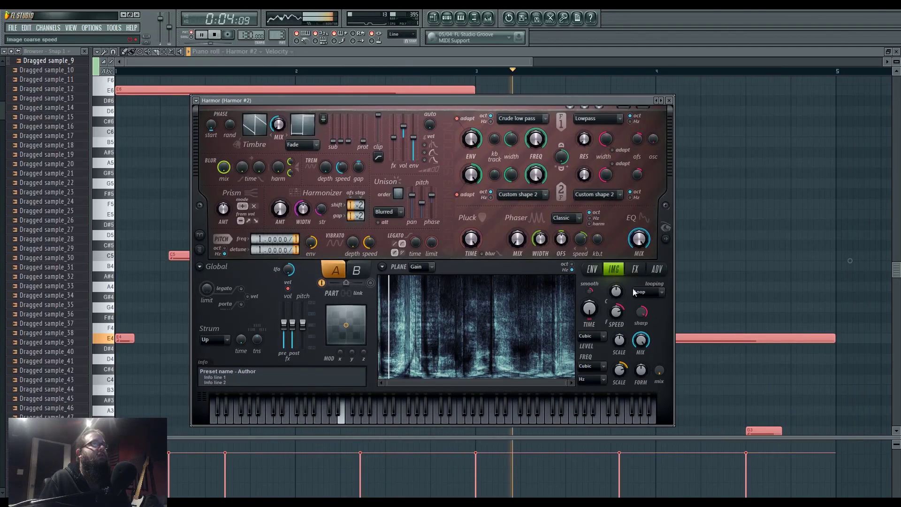
key(space)
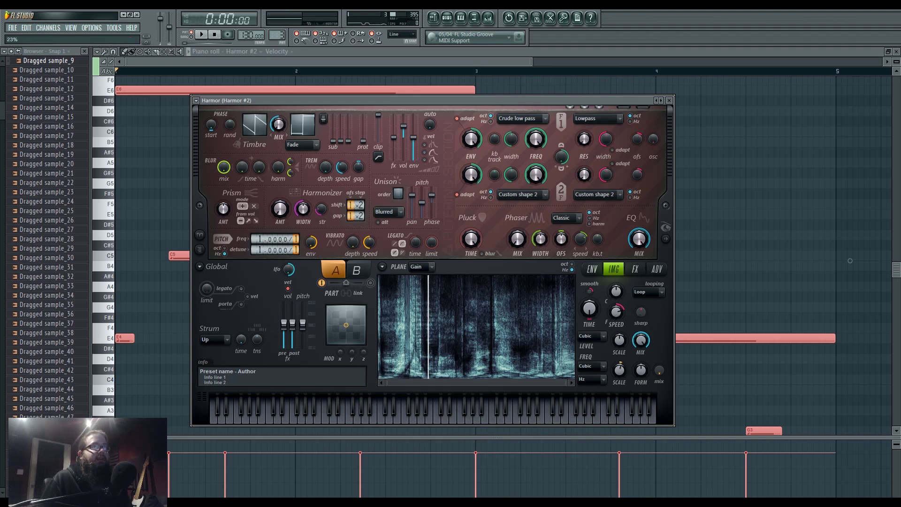
Step: Set Harmor #2's pitch frequency multiplier to 2 while the pattern plays
key(space)
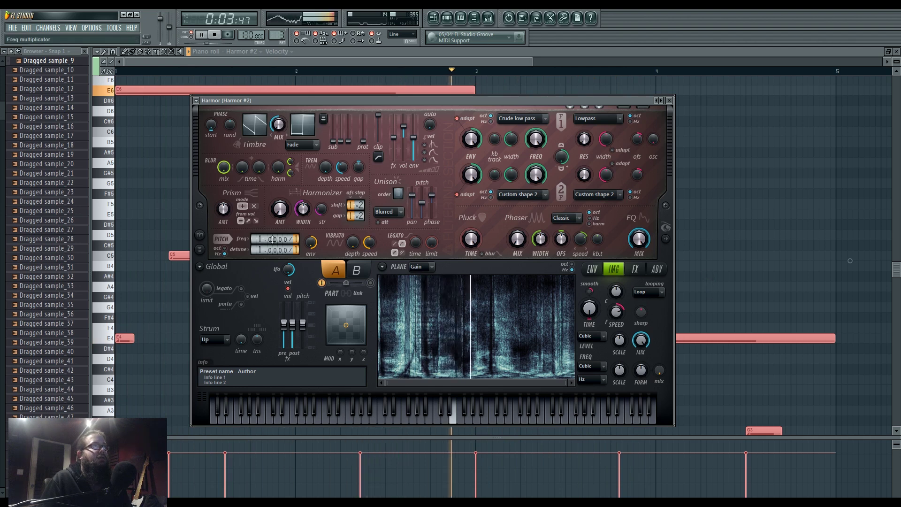
click(717, 251)
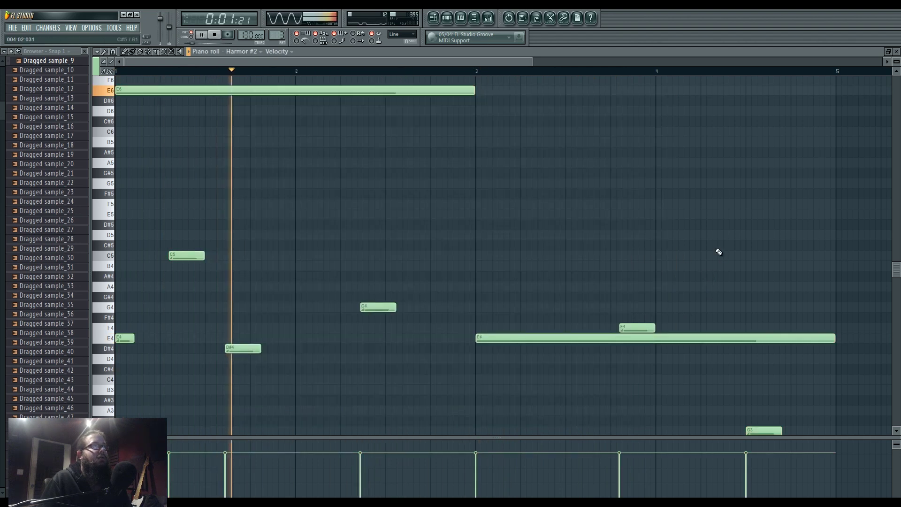
drag(445, 251, 390, 279)
Step: Replace the long E4 note at bar 3 with a short one just before it, and extend the E6 note to bar 5
key(space)
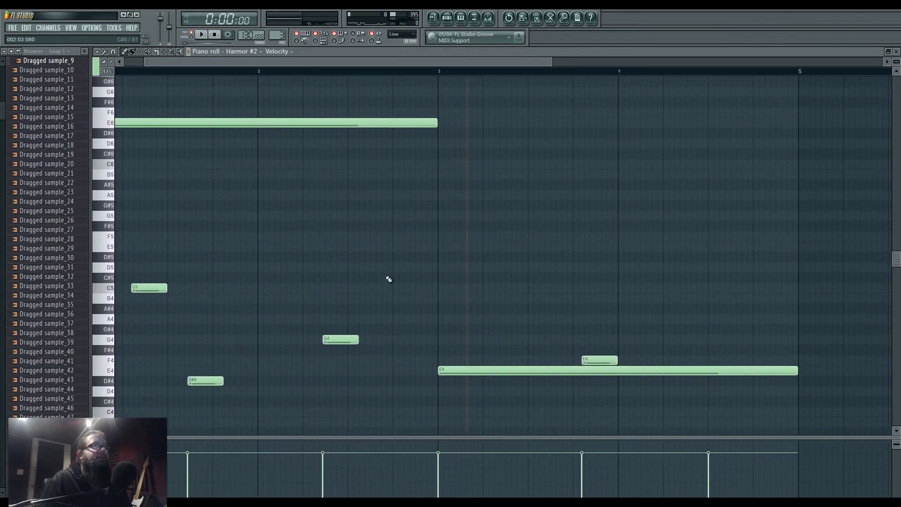
right_click(461, 371)
drag(436, 121, 802, 137)
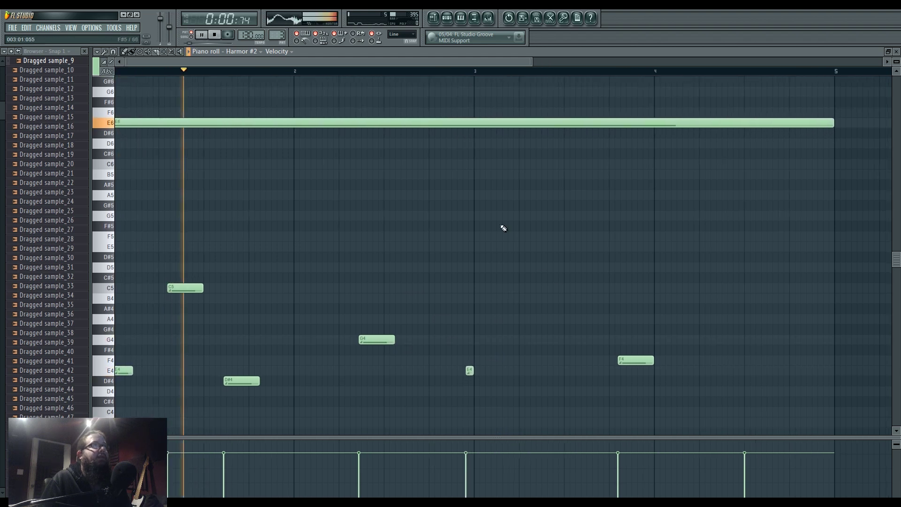
Step: Reopen Harmor #2, show its visual feedback display, and set the image frequency pixel scale to 0%
key(F6)
click(375, 314)
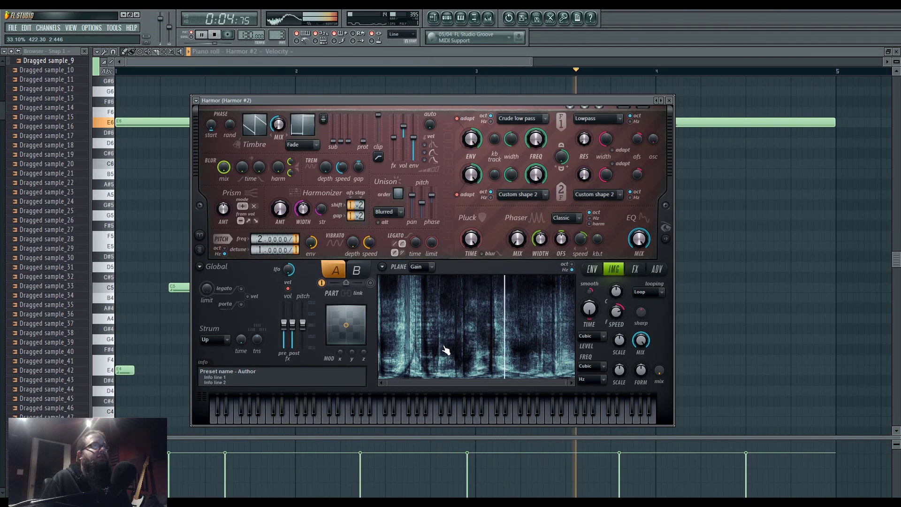
click(666, 239)
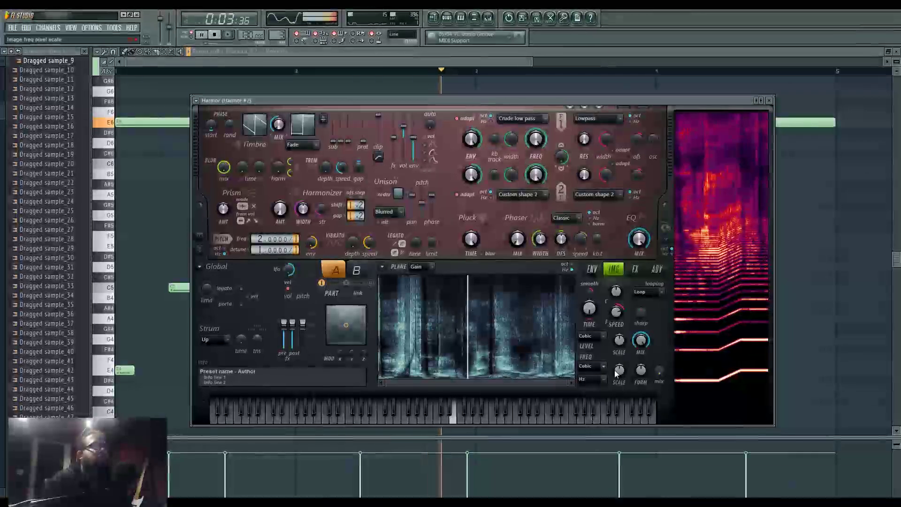
drag(618, 373, 621, 373)
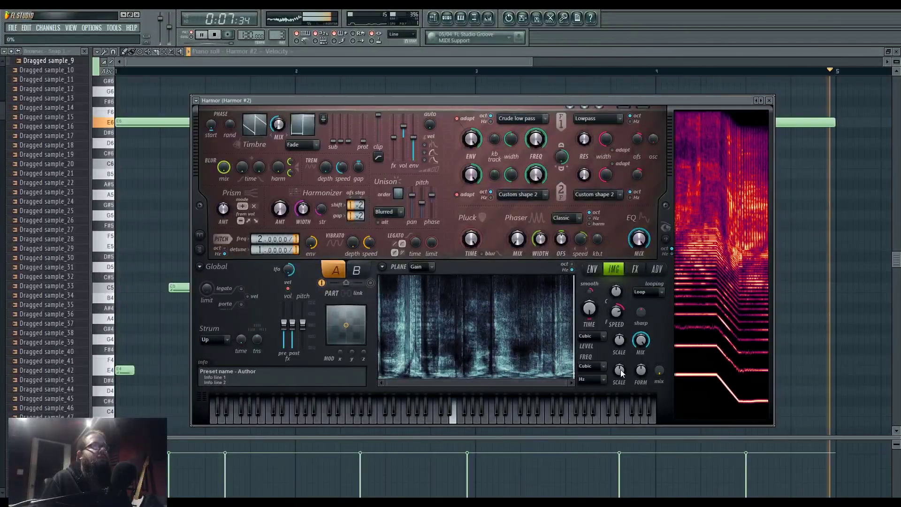
Step: Restart playback repeatedly to audition the opening of the pattern while trying the image sharpening
drag(641, 315, 643, 324)
key(space)
key(space)
key(space)
key(space)
key(space)
key(space)
key(space)
key(space)
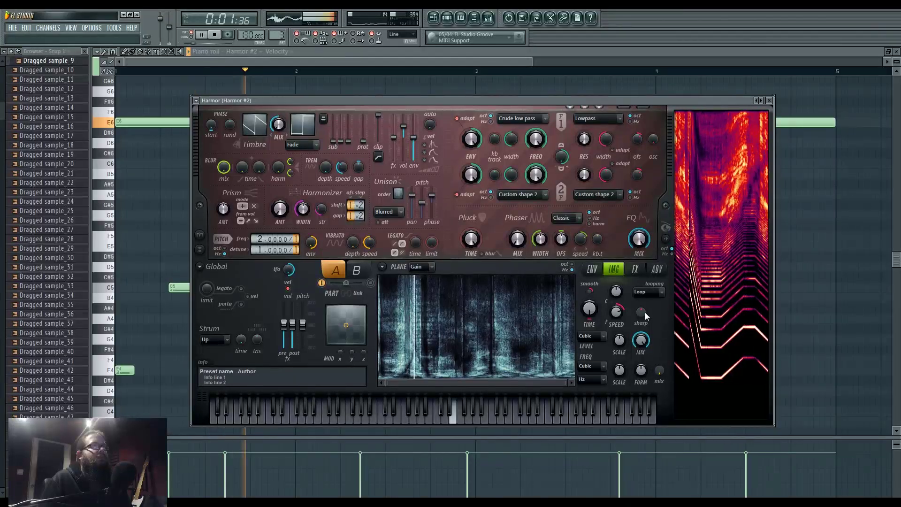
key(space)
key(space)
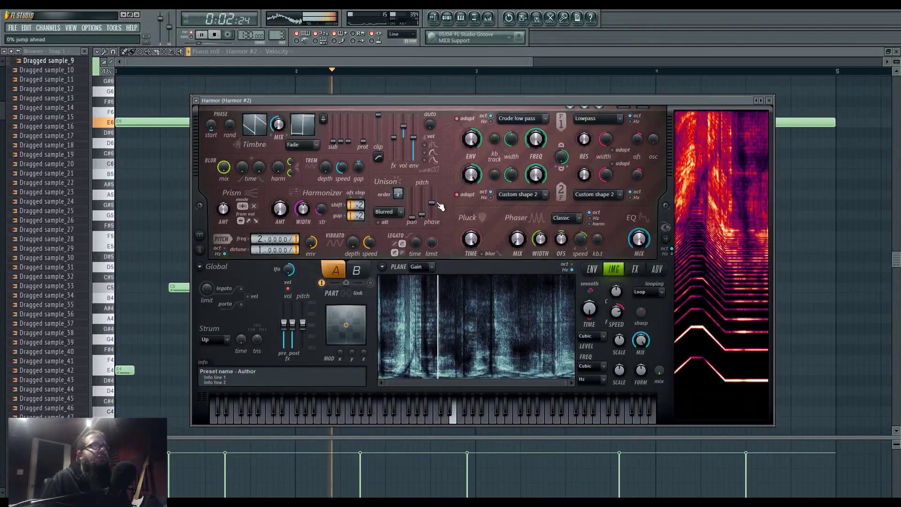
Step: Set Harmor #2's unison order to 4 and replay the pattern
drag(399, 194, 399, 189)
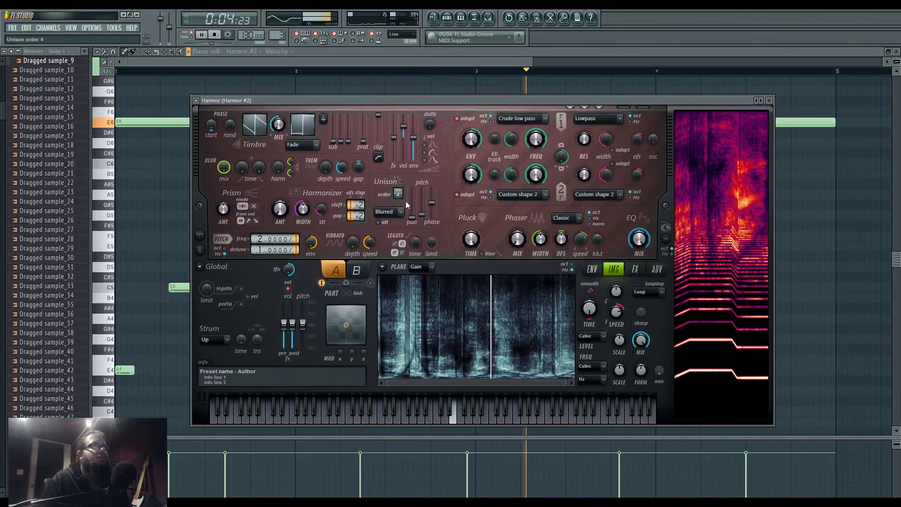
key(space)
key(space)
Step: Adjust Harmor #2's prism amount and shape the harmonic prism curve into a dense oscillating wave
drag(223, 209, 223, 212)
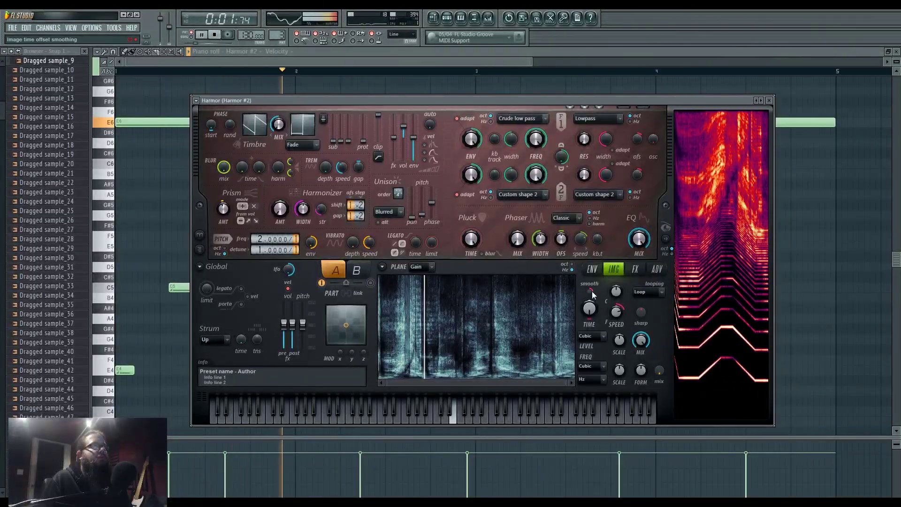
right_click(218, 204)
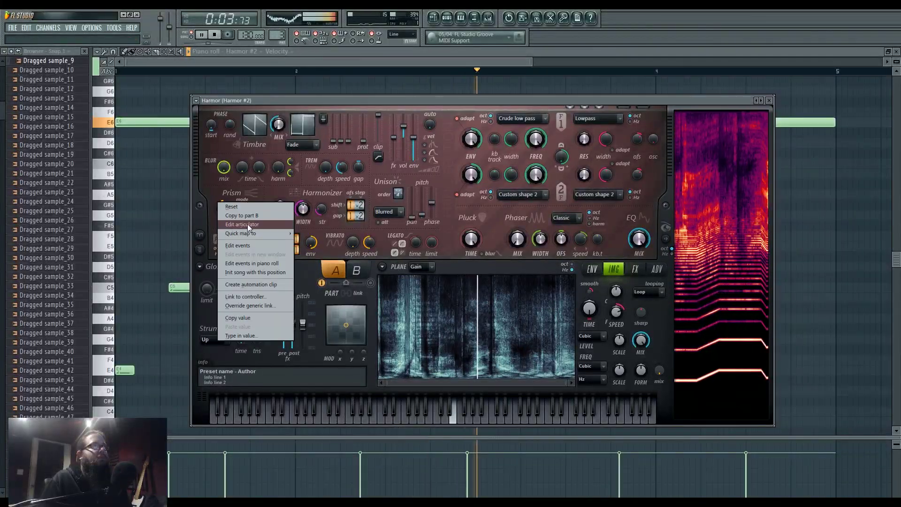
click(232, 224)
click(592, 270)
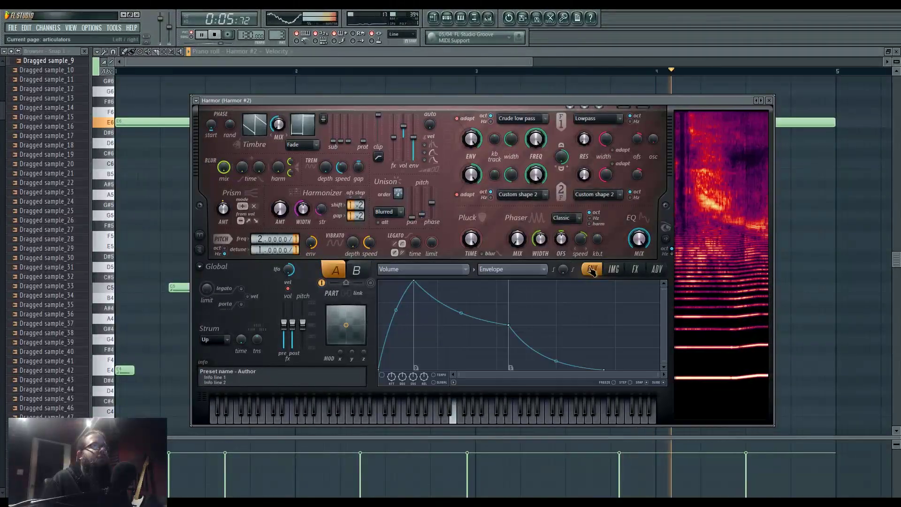
click(471, 270)
click(570, 250)
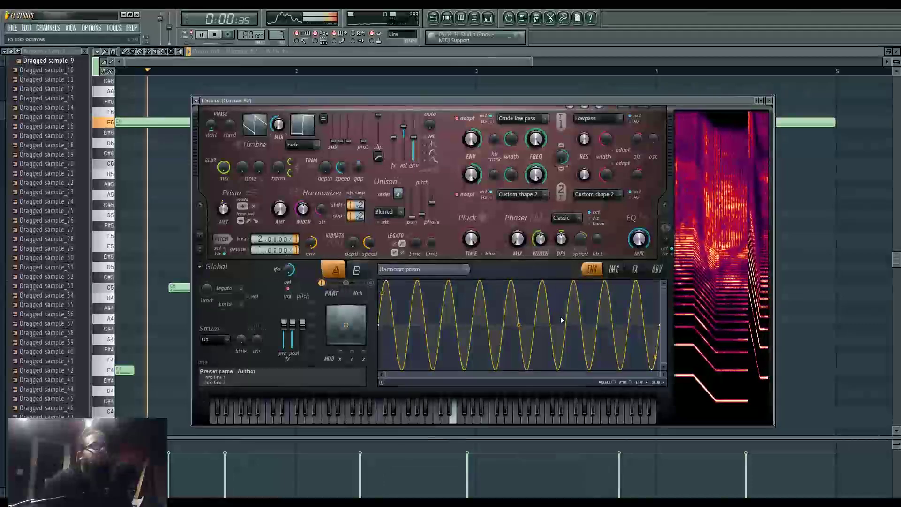
drag(519, 325, 519, 312)
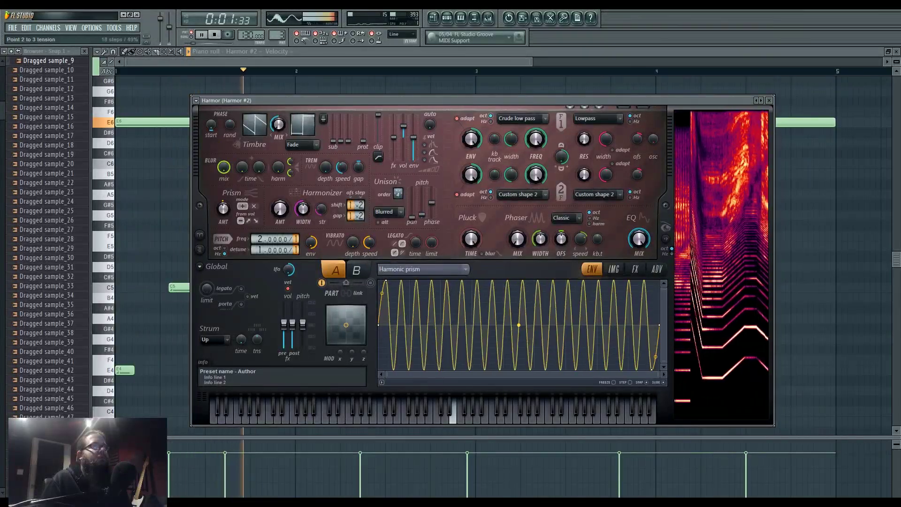
Step: Open Harmor #2's prism amount envelope for editing, add an end point, and enable the envelope
click(630, 272)
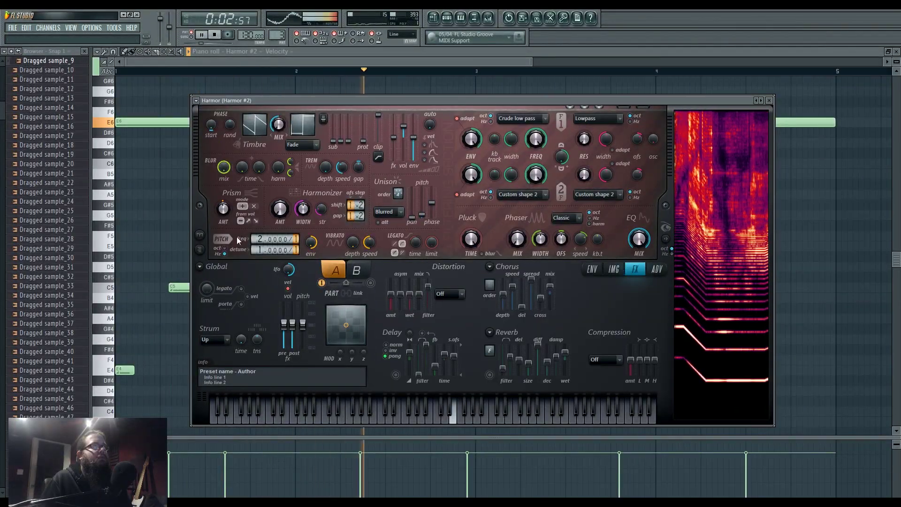
right_click(221, 210)
click(224, 206)
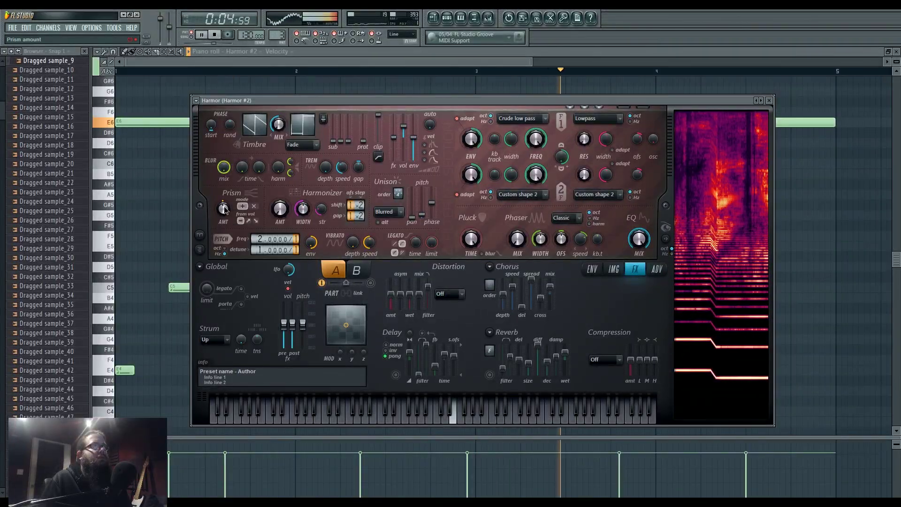
right_click(224, 210)
click(249, 227)
right_click(491, 325)
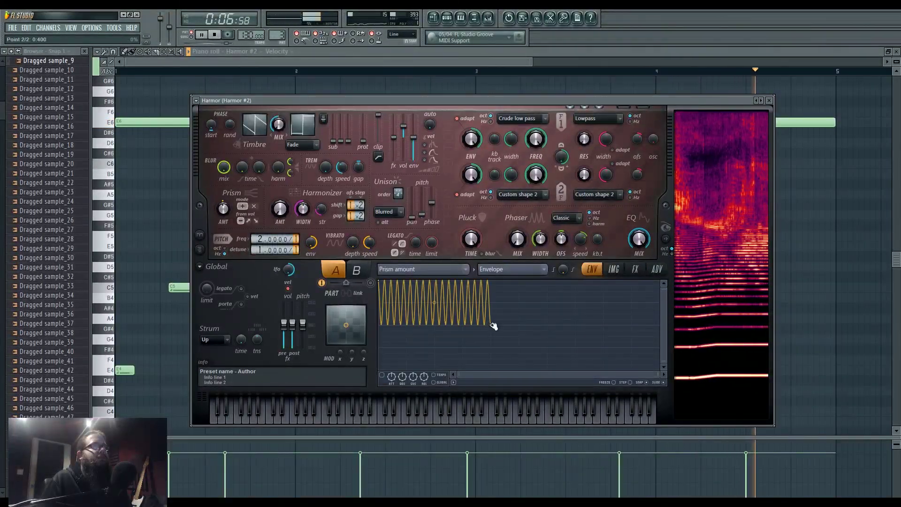
click(387, 376)
Step: Change the prism amount envelope's segment to a single smooth falling curve and stretch its end point further out in time
drag(434, 303, 435, 304)
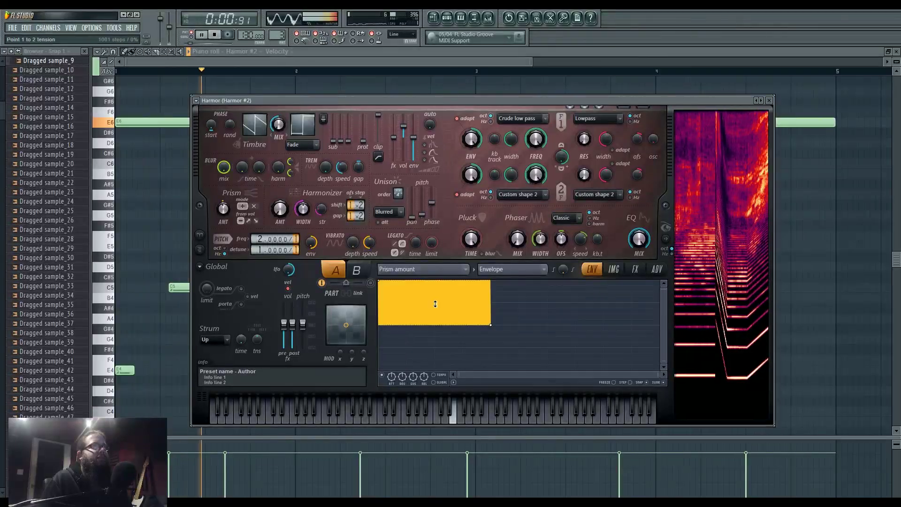
right_click(493, 327)
click(518, 343)
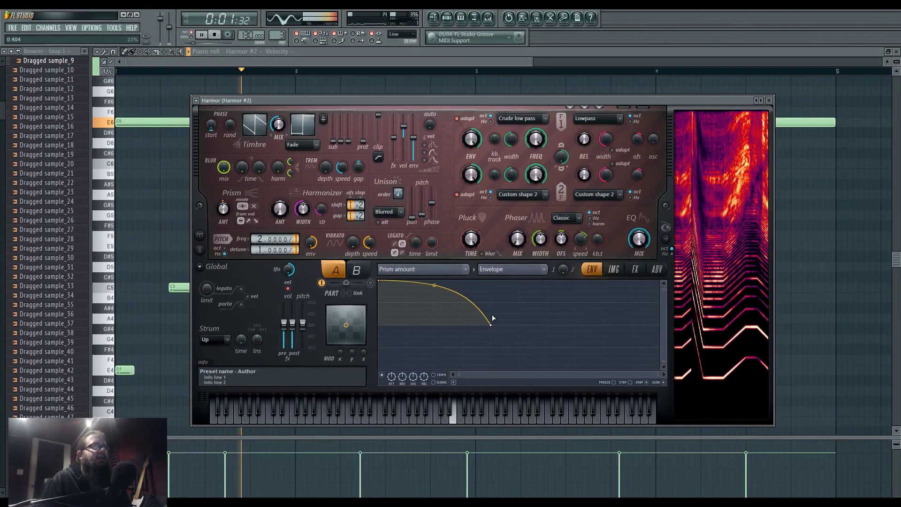
drag(491, 324, 607, 325)
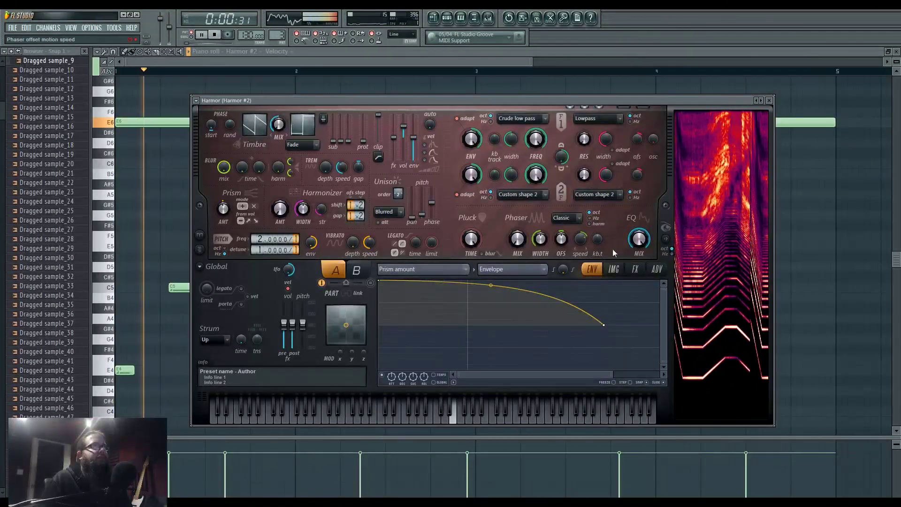
Step: Set Harmor #2's distortion type to Hill, return to its image section, and stop playback
click(636, 269)
click(449, 294)
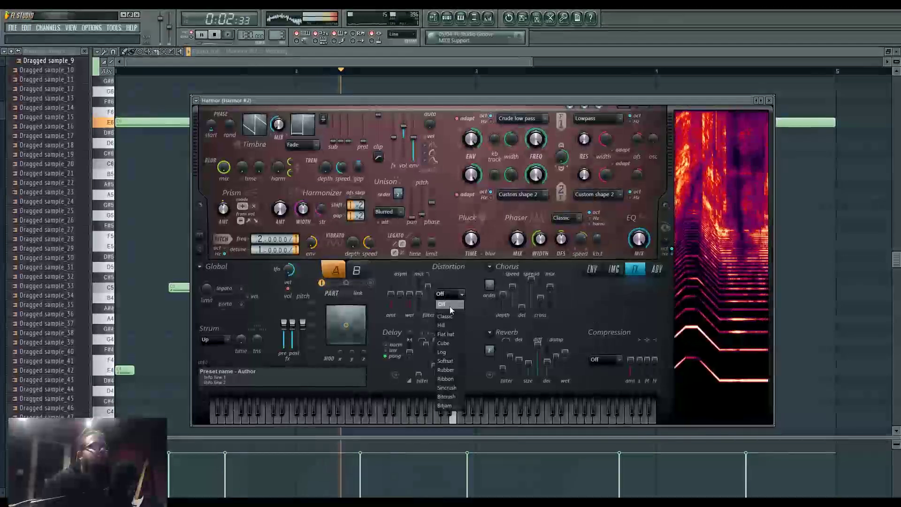
click(450, 306)
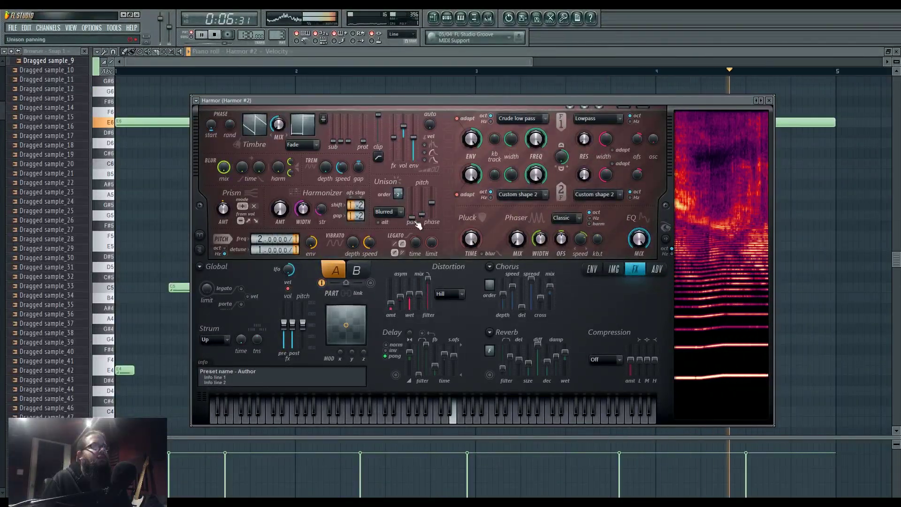
click(614, 270)
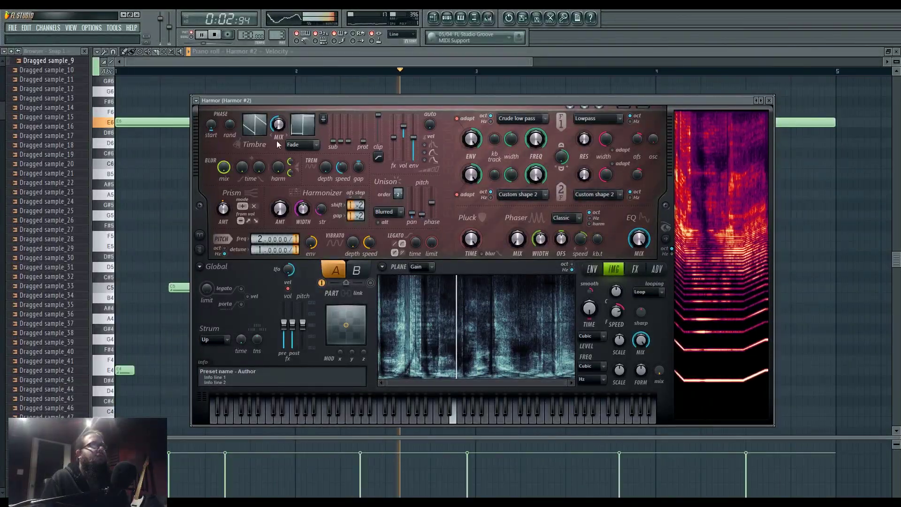
scroll(257, 253, up, 1)
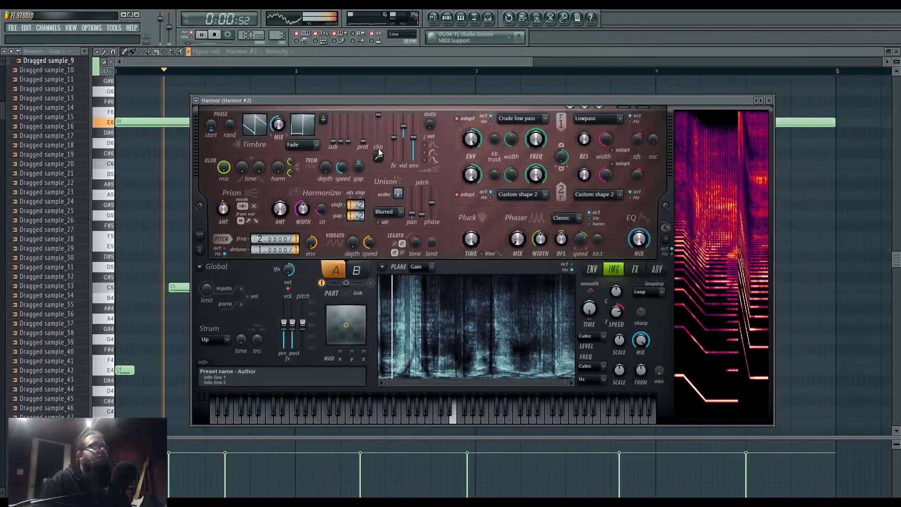
key(space)
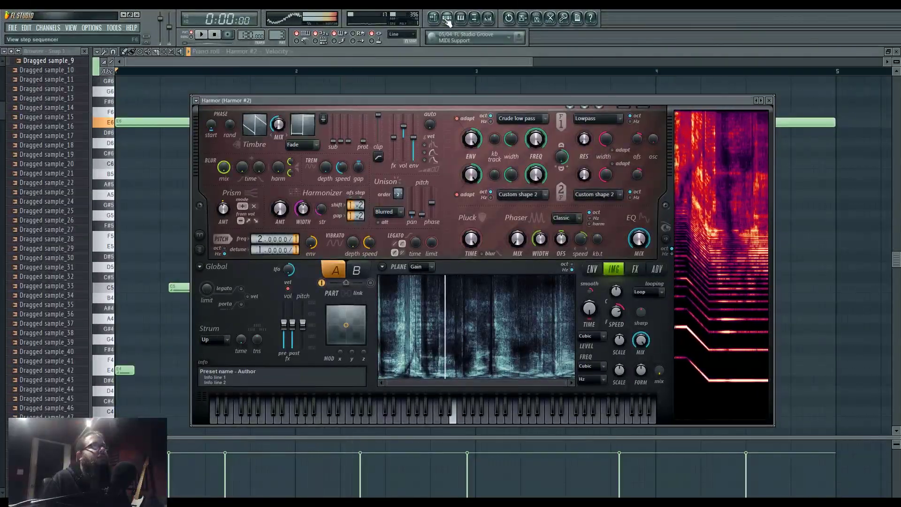
Step: Add a new Harmor channel to the project and position its window
click(447, 17)
click(48, 28)
mouse_move(80, 72)
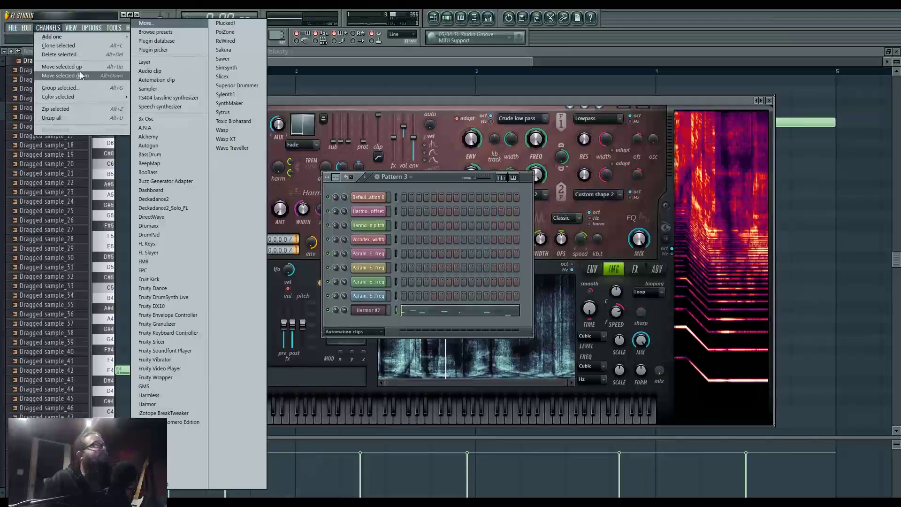
click(182, 406)
drag(438, 140, 485, 132)
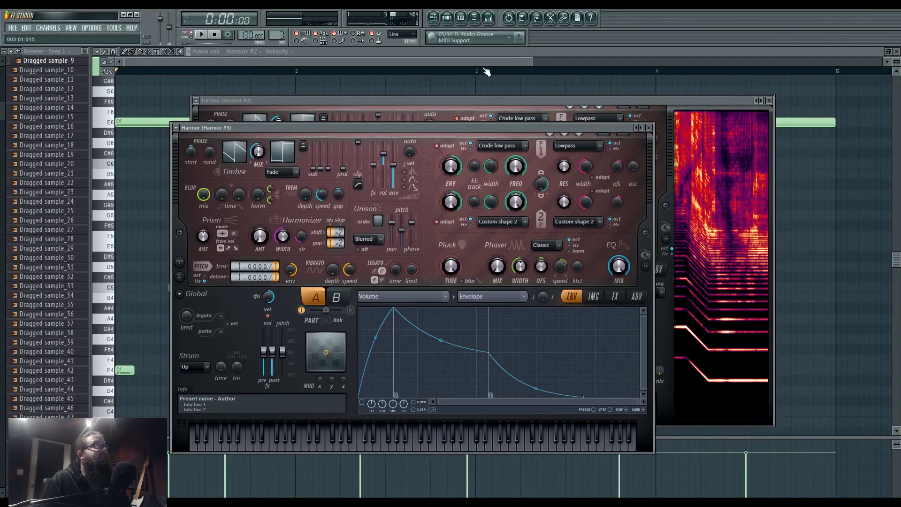
Step: Load a recent dragged sample from the browser into Harmor #3's image section for resynthesis
click(488, 18)
click(526, 183)
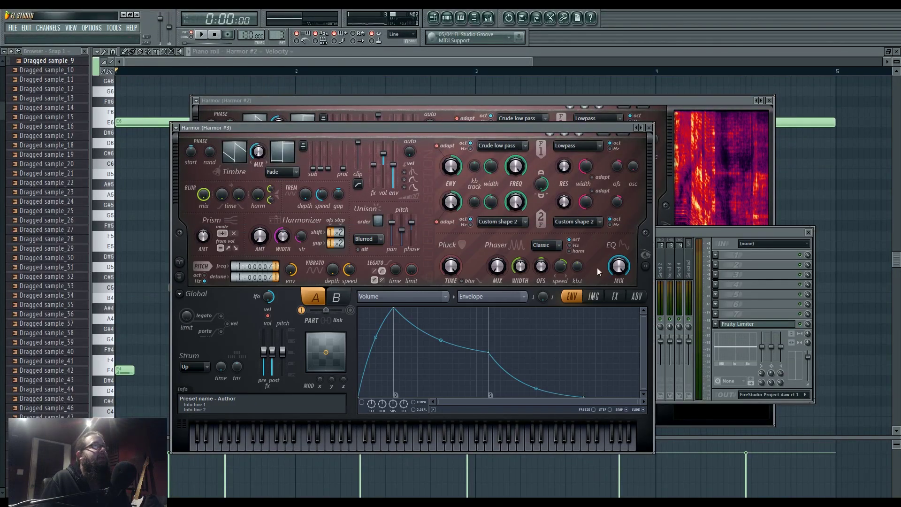
click(596, 298)
drag(1, 114, 1, 350)
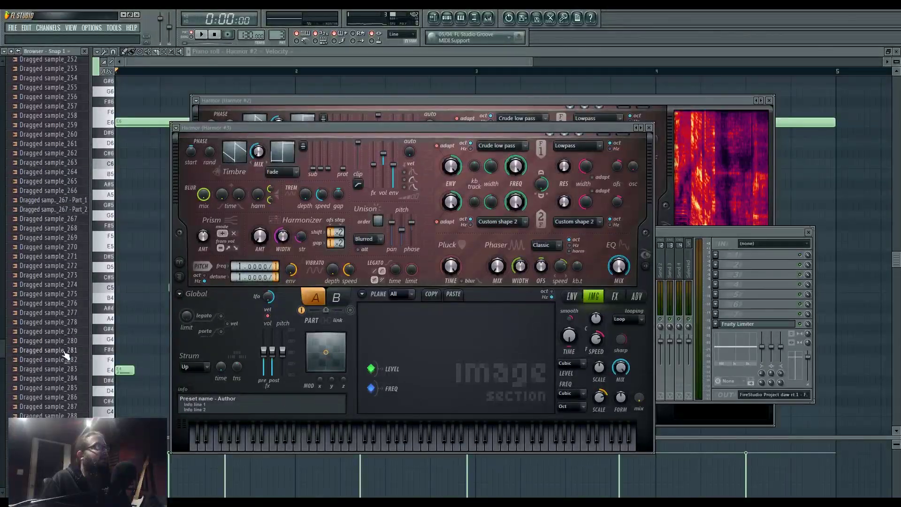
scroll(65, 357, down, 5)
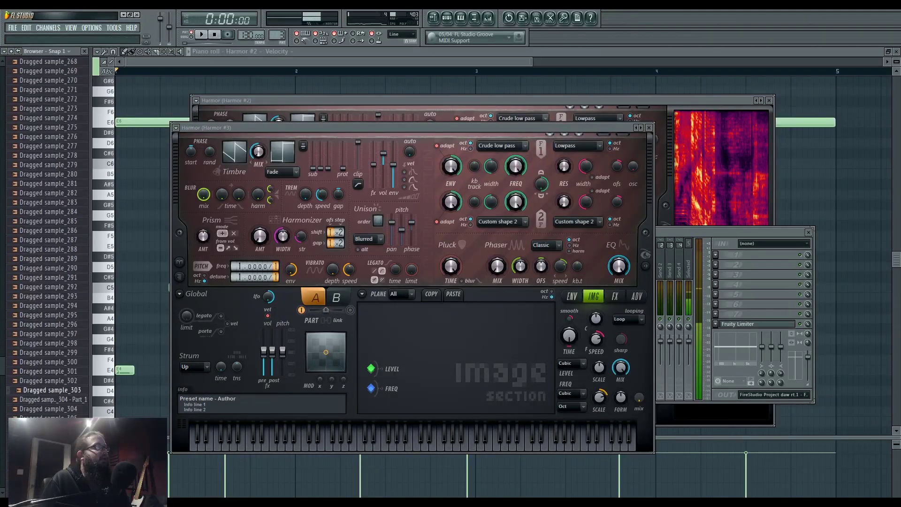
drag(428, 359, 427, 360)
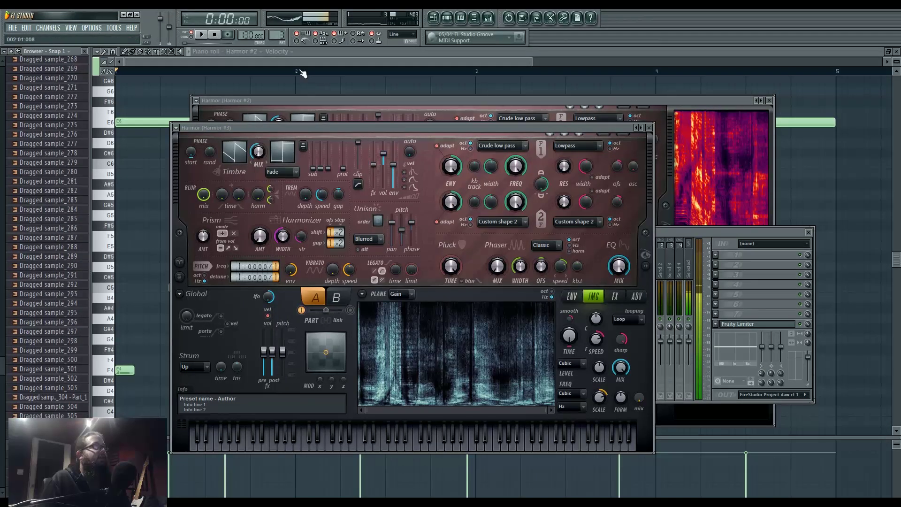
Step: Set Harmor #3's image resynthesis to High precision, its precision quality to Perfect, and its randomness to Off
drag(289, 125, 312, 112)
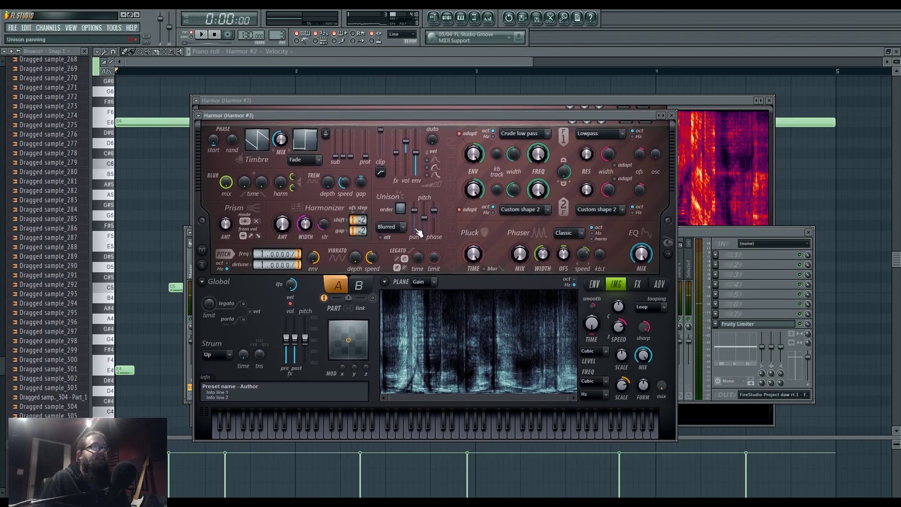
click(659, 284)
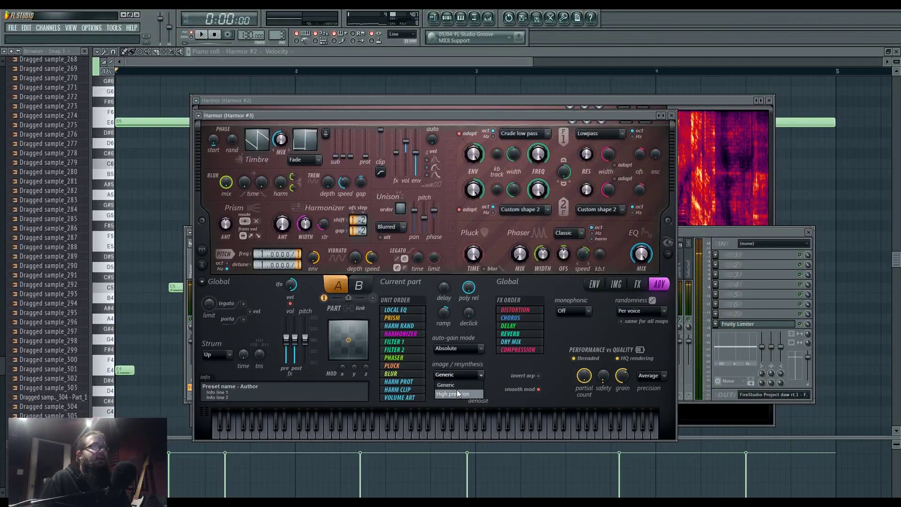
click(474, 391)
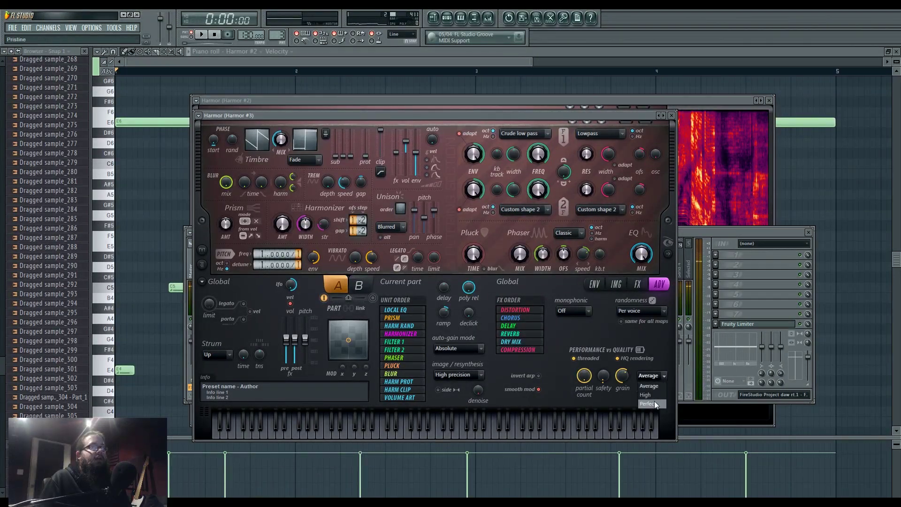
click(638, 311)
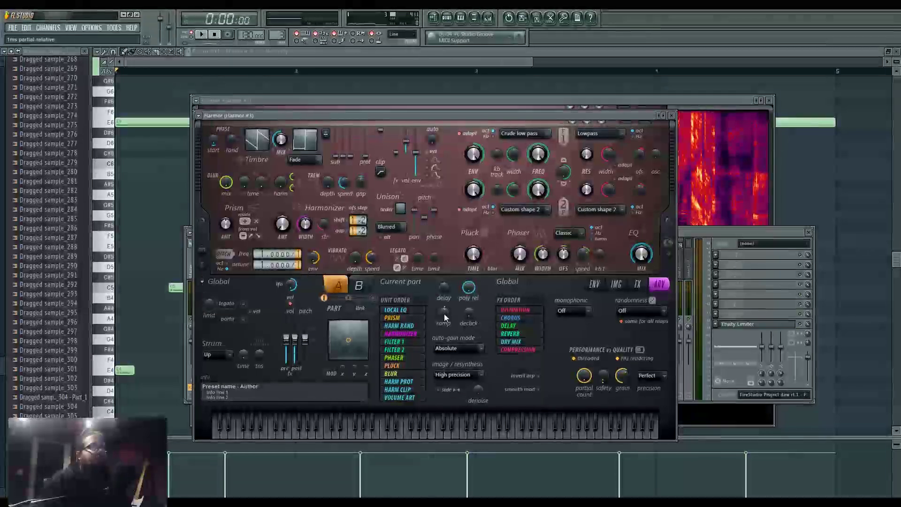
Step: Adjust Harmor #3's image sharpening and show its visual feedback display
click(616, 284)
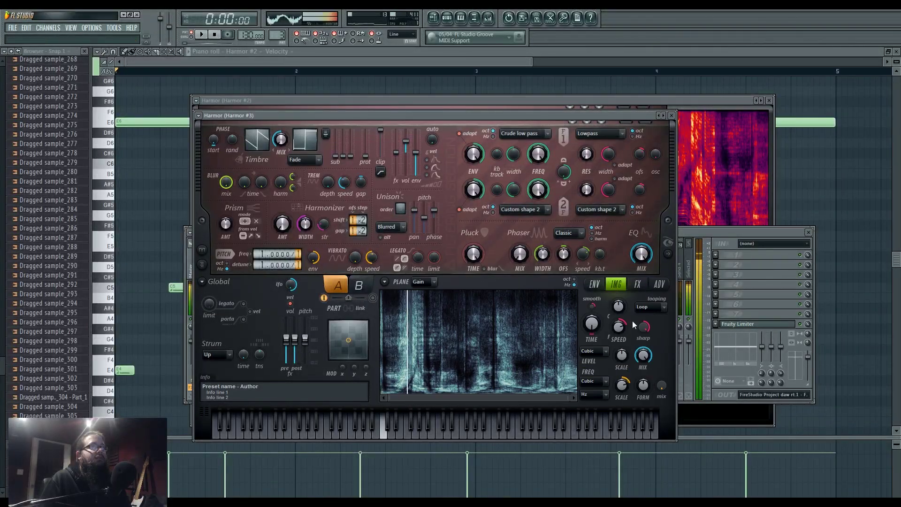
drag(647, 331, 647, 338)
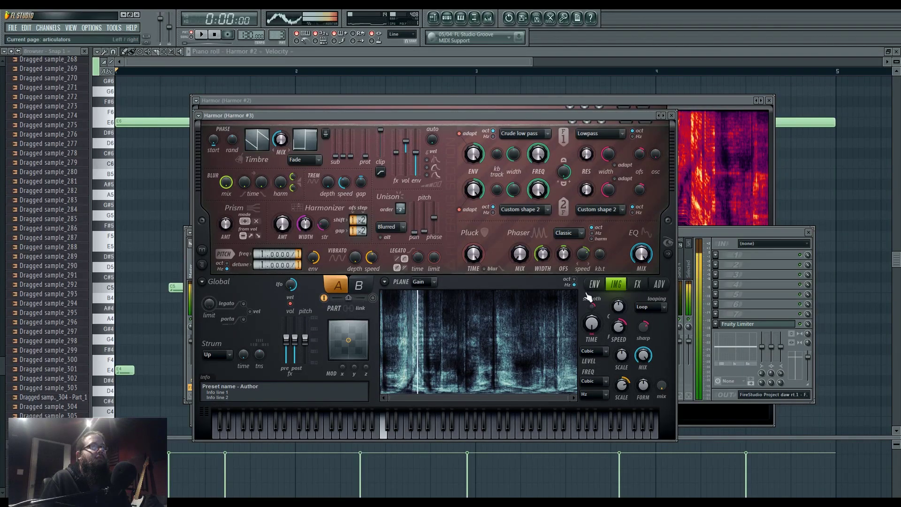
click(668, 258)
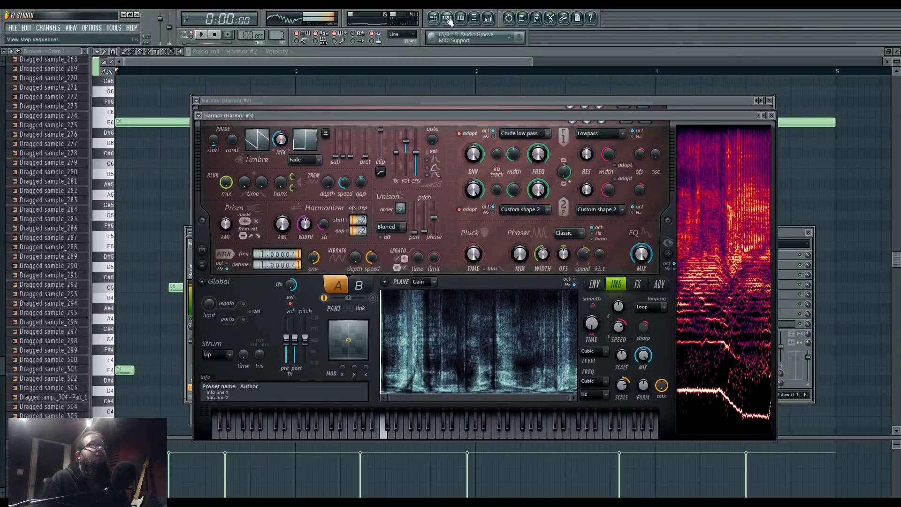
Step: Switch to an empty pattern and open Harmor #3's piano roll
key(F6)
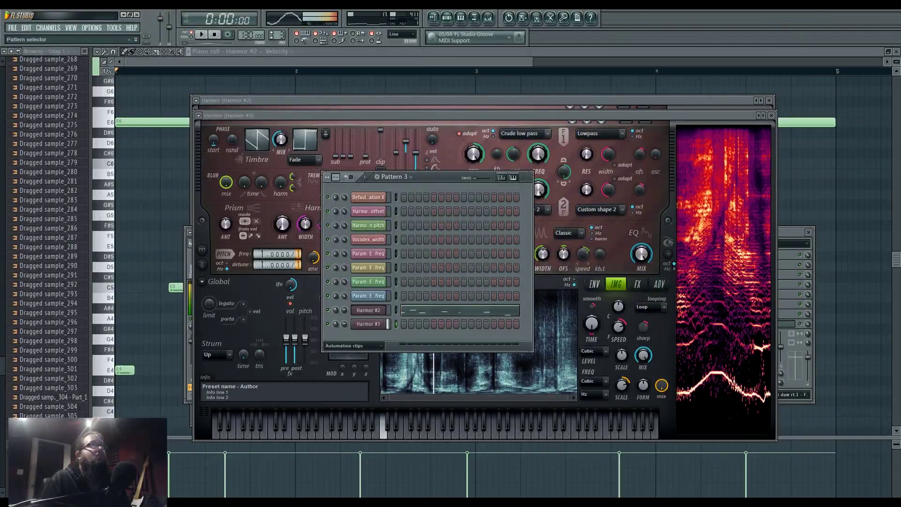
right_click(280, 35)
click(326, 41)
right_click(385, 321)
click(398, 324)
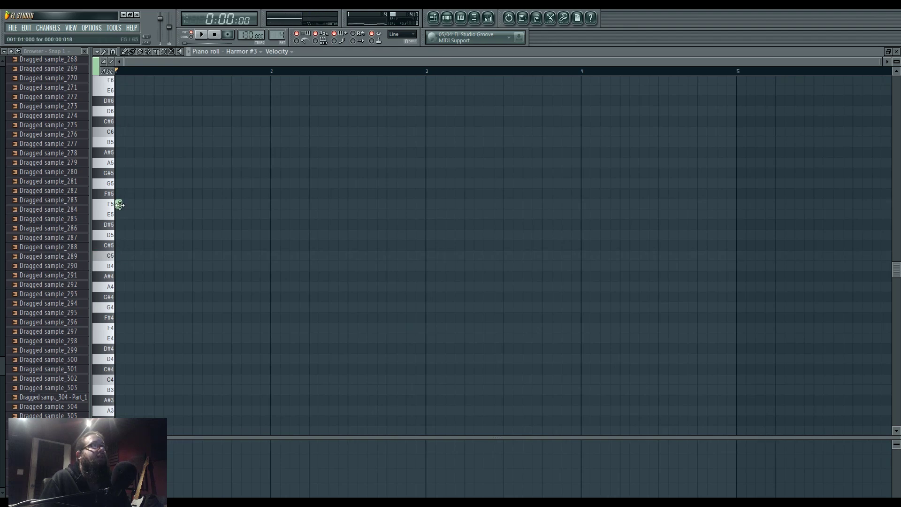
Step: Place a C5 note four bars long from the start of Harmor #3's piano roll and start playback
double_click(119, 256)
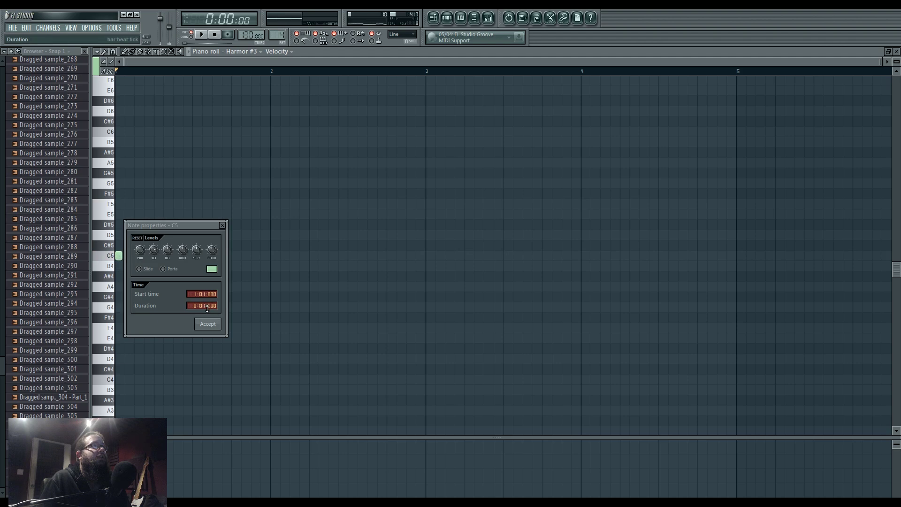
click(207, 324)
drag(155, 257, 694, 261)
key(space)
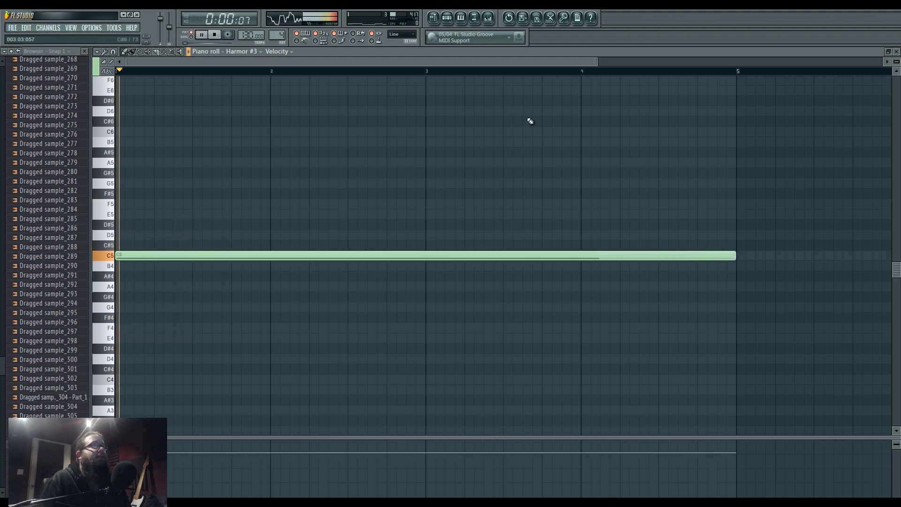
Step: Reopen Harmor #3, set its distortion type to Log, and lower the distortion amount
key(F6)
click(382, 318)
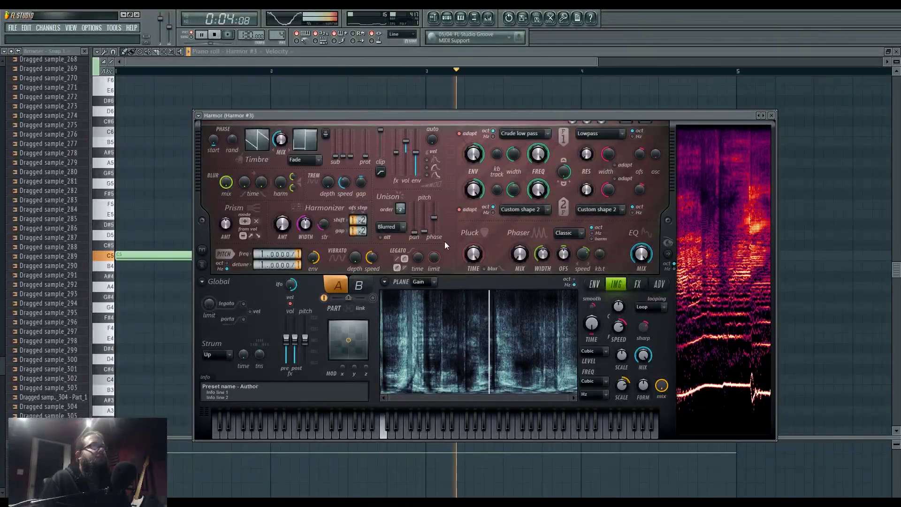
click(638, 284)
drag(393, 309, 394, 320)
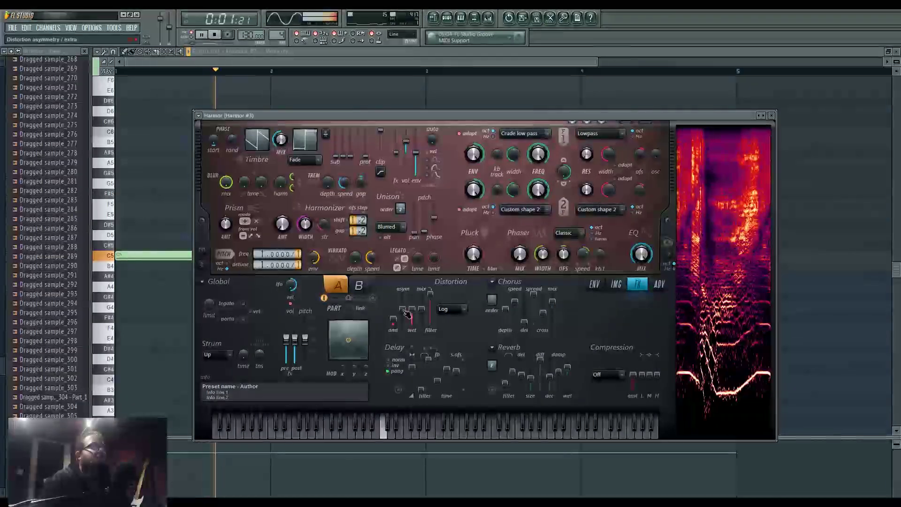
Step: Set Harmor #3's compression type to Burning and raise the compression's mid band
click(614, 375)
click(616, 424)
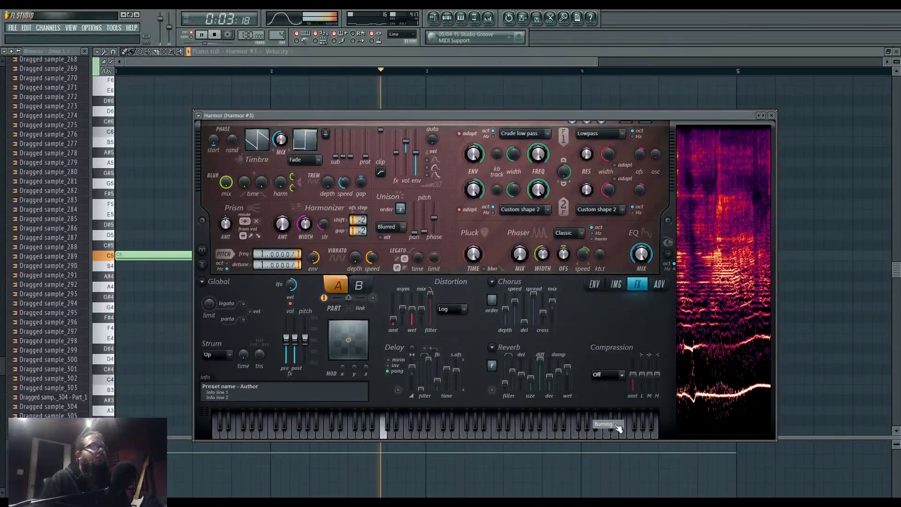
drag(650, 375, 650, 368)
Step: Shape Harmor #3's image formant mutation curve with a peak of about +3.9 octaves and a following dip, curving the last segment upward
click(616, 285)
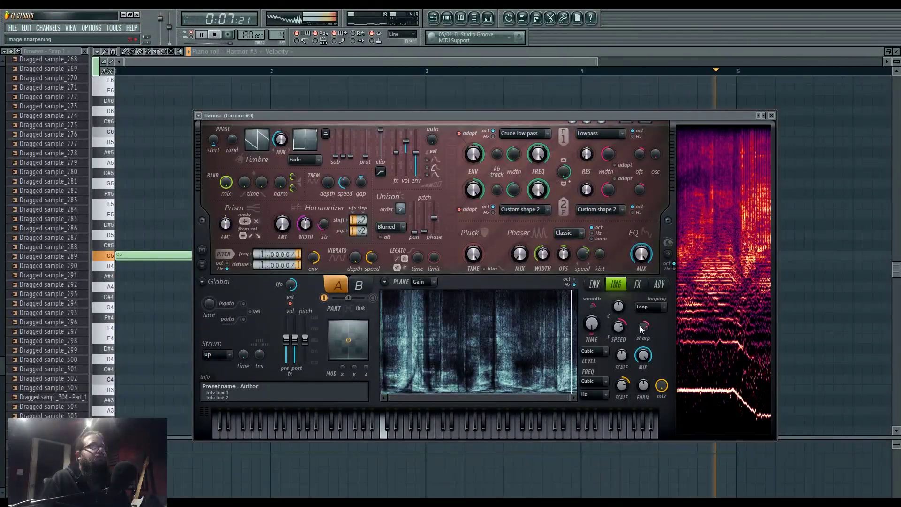
click(594, 284)
click(451, 282)
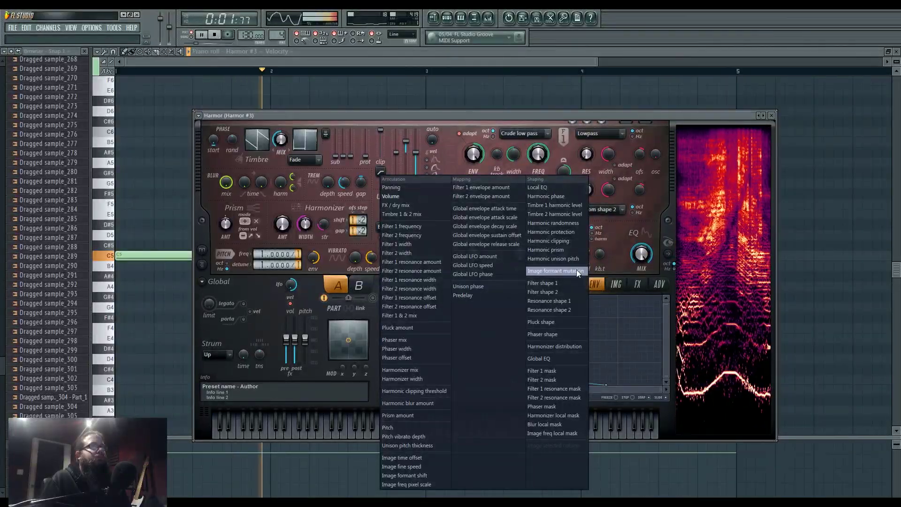
click(576, 270)
drag(666, 358, 667, 379)
right_click(578, 365)
right_click(496, 311)
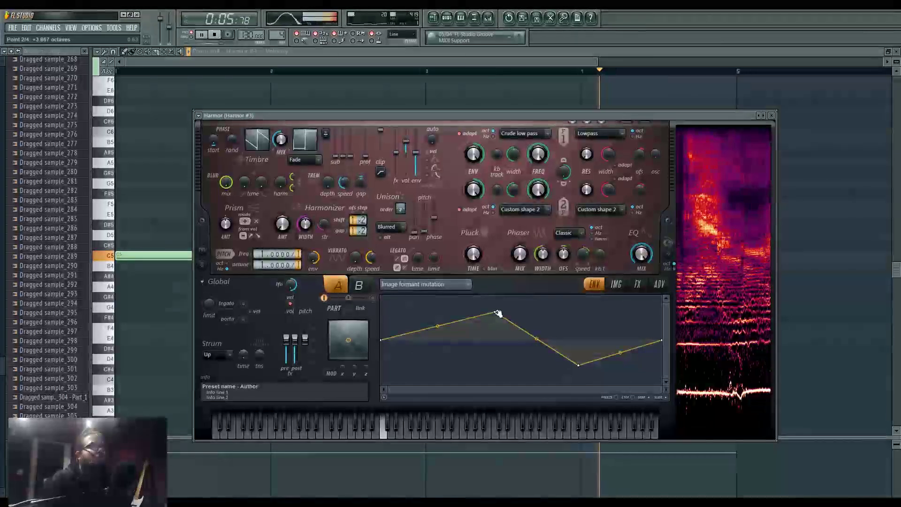
drag(621, 353, 621, 345)
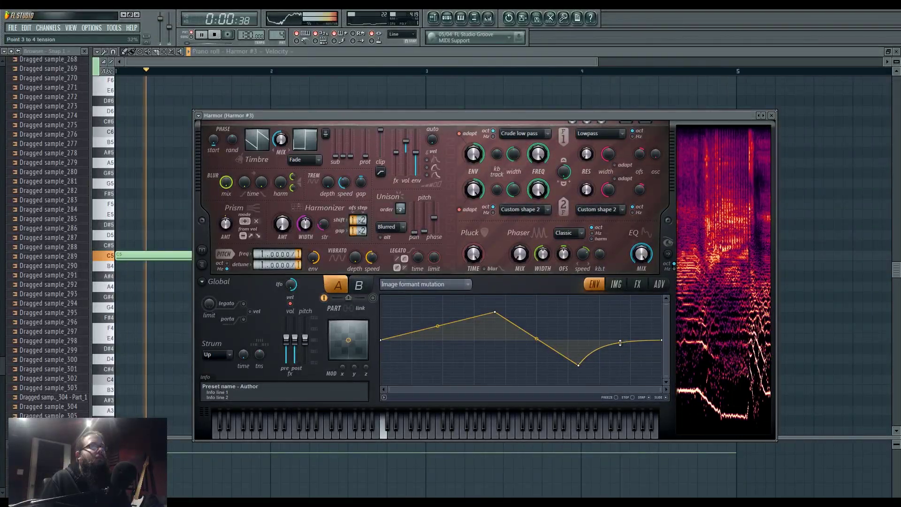
Step: Reshape Harmor #3's image formant mutation curve with a higher, earlier peak followed by a steep drop, and restart playback
drag(579, 365, 613, 374)
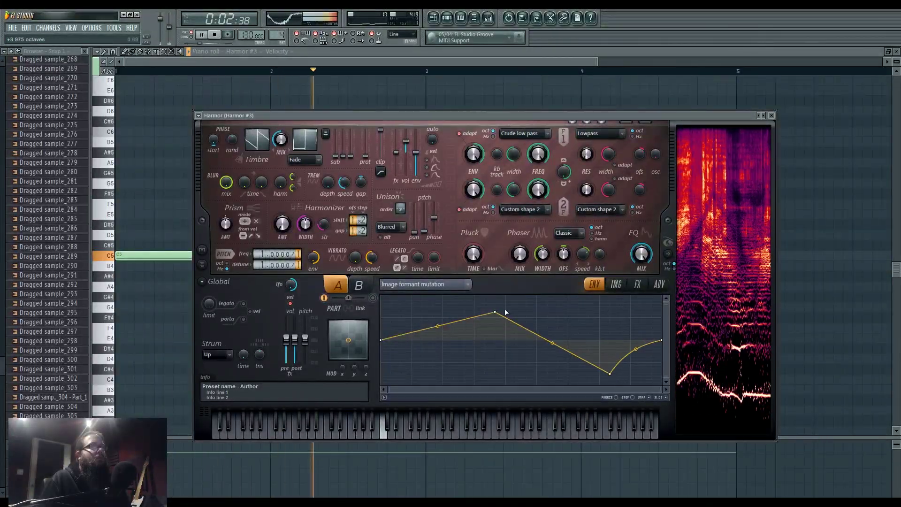
drag(496, 312, 497, 301)
drag(612, 374, 526, 371)
drag(497, 303, 465, 304)
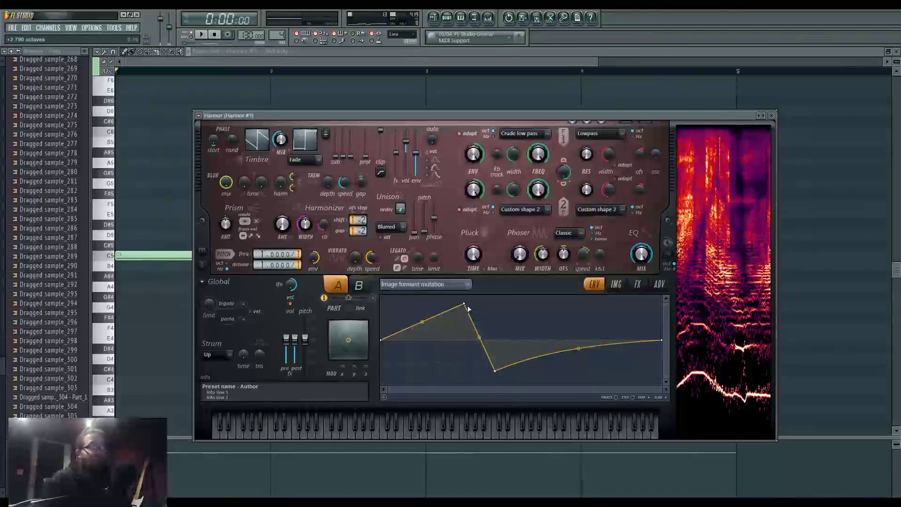
key(space)
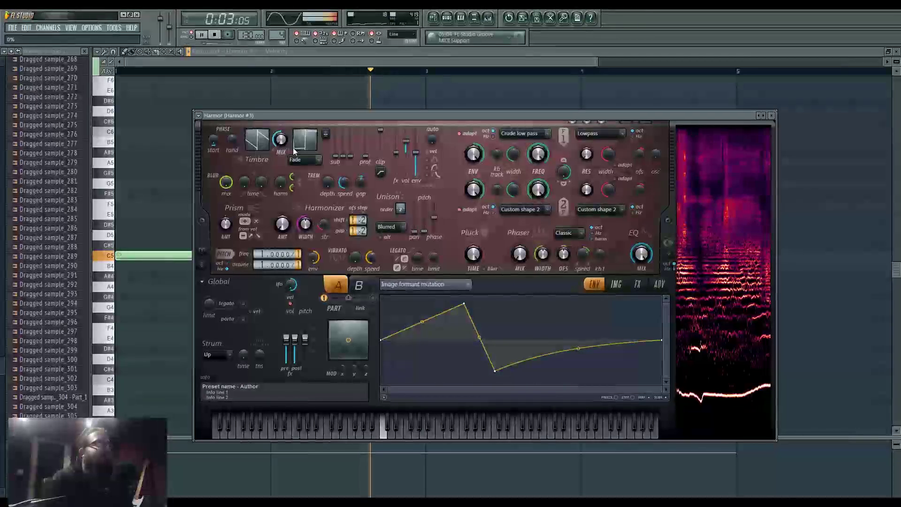
Step: Review Harmor #3's effects and envelope settings, then fine-tune the image sharpness while the pattern plays
click(637, 284)
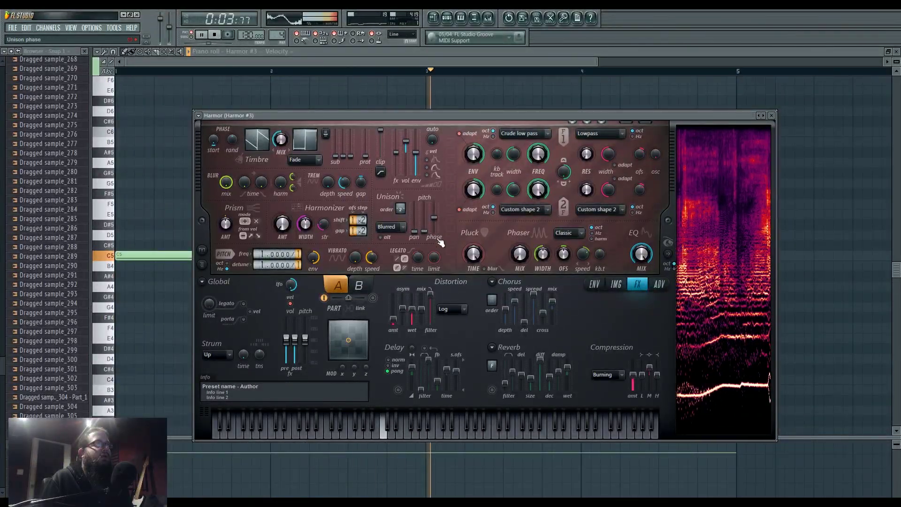
click(595, 284)
key(space)
click(616, 284)
key(space)
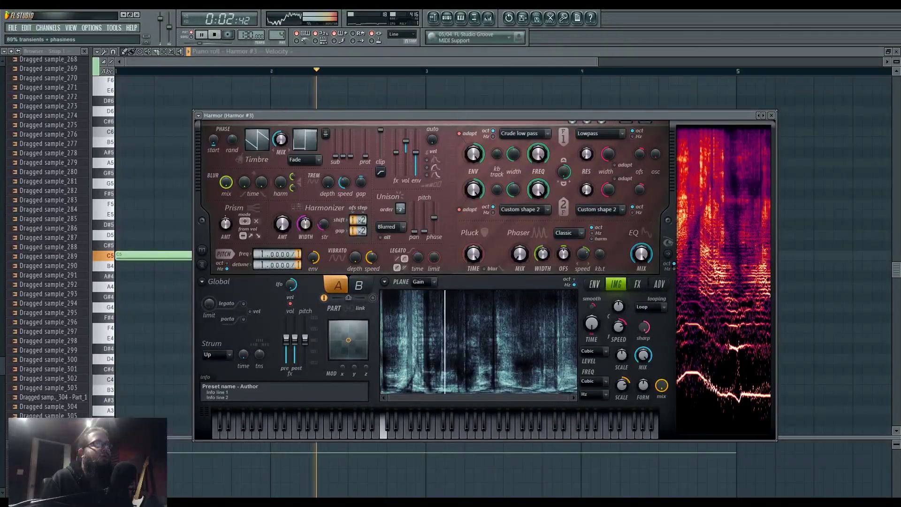
mouse_move(645, 330)
mouse_down()
mouse_move(645, 366)
mouse_move(646, 329)
mouse_up()
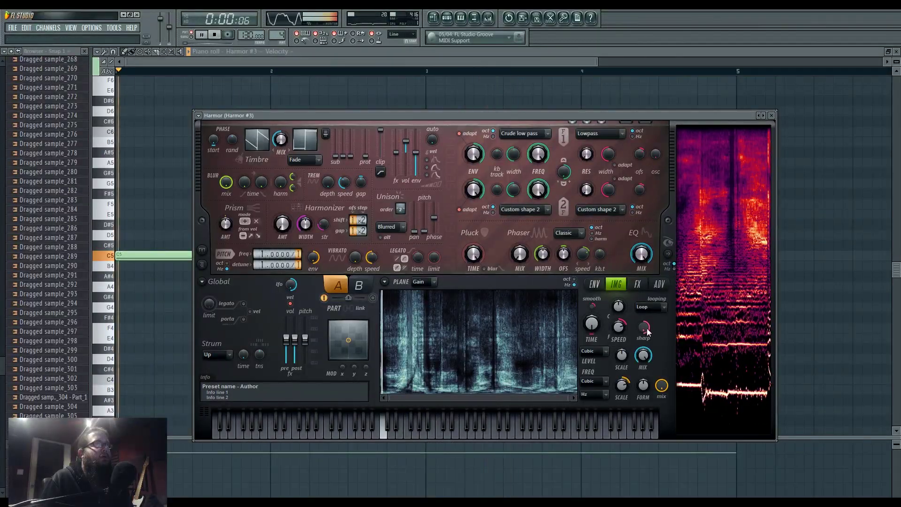
Step: Place Pattern 4 at bar 7 on playlist track 9, move Dragged sample_305 to bar 12, and select bars 7 to 11 for looping
click(437, 18)
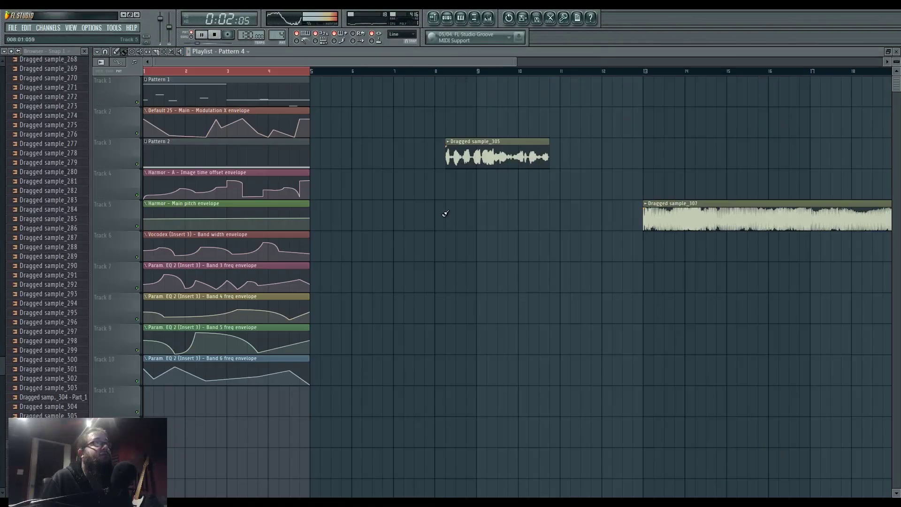
click(394, 338)
drag(460, 161, 618, 162)
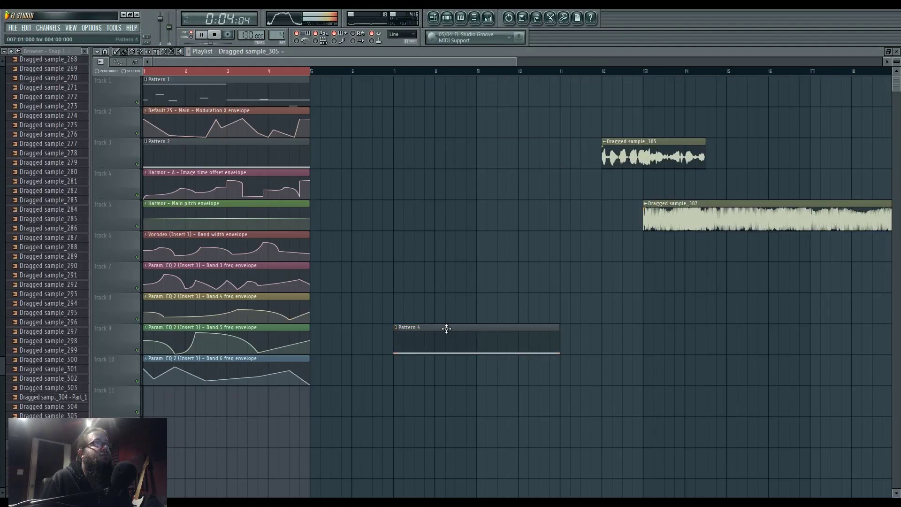
drag(395, 73, 559, 77)
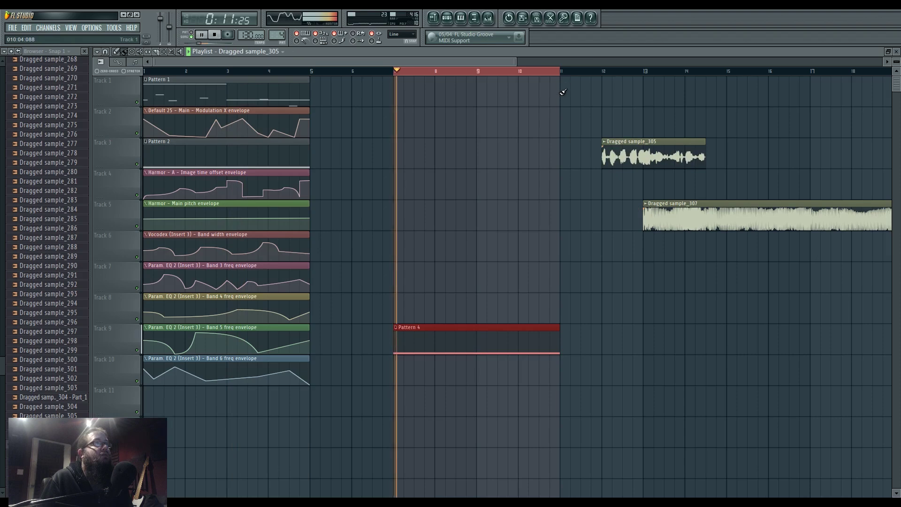
Step: Route Harmor #3 to mixer Insert 5 and select that mixer track
click(488, 19)
click(451, 20)
click(371, 324)
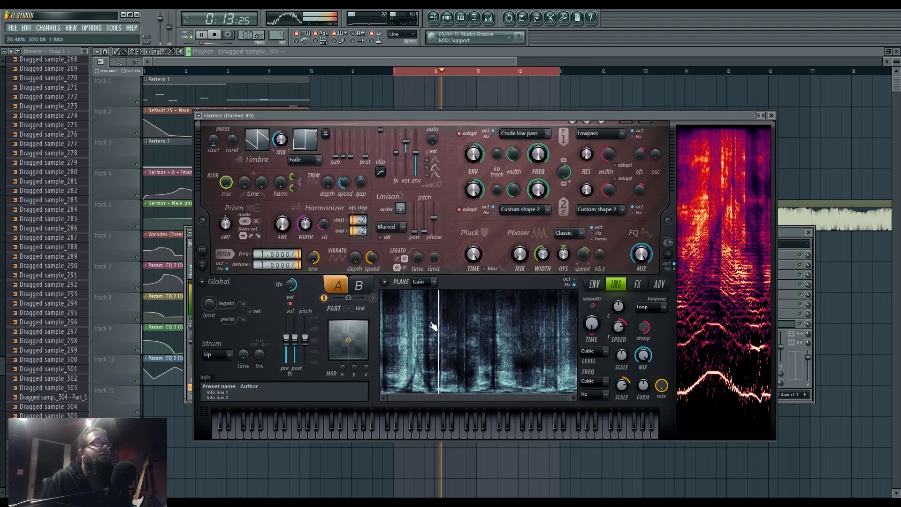
drag(607, 116, 564, 278)
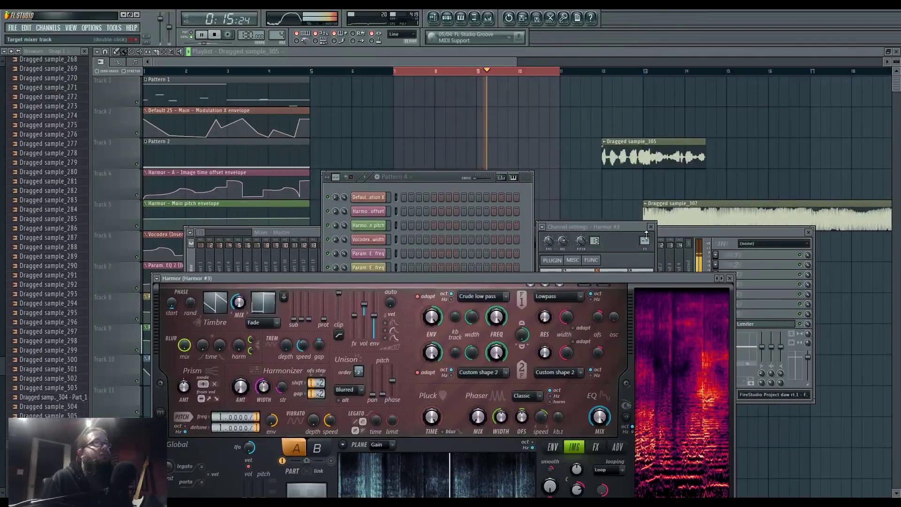
double_click(645, 241)
click(238, 240)
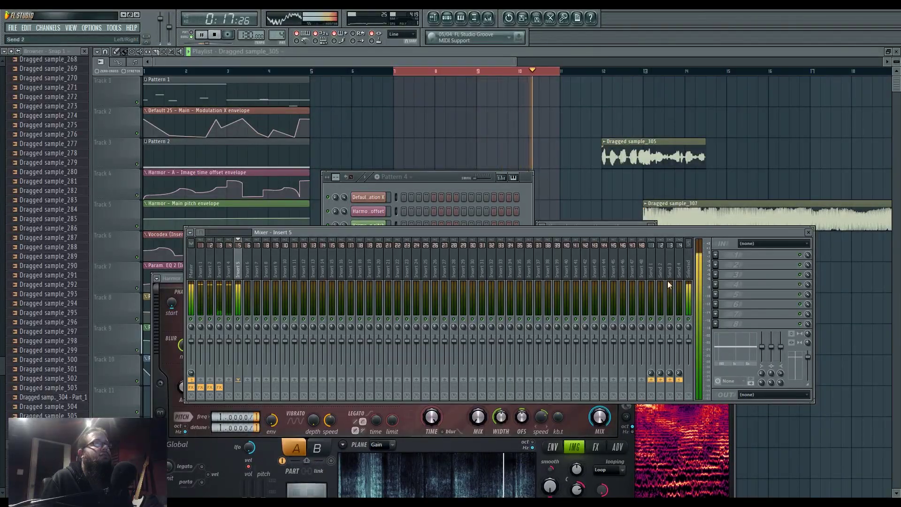
Step: Load Fruity Parametric EQ 2 in Insert 5's first slot, boosting bands 3 and 7, cutting band 5 and slightly lowering band 4
click(716, 256)
click(799, 352)
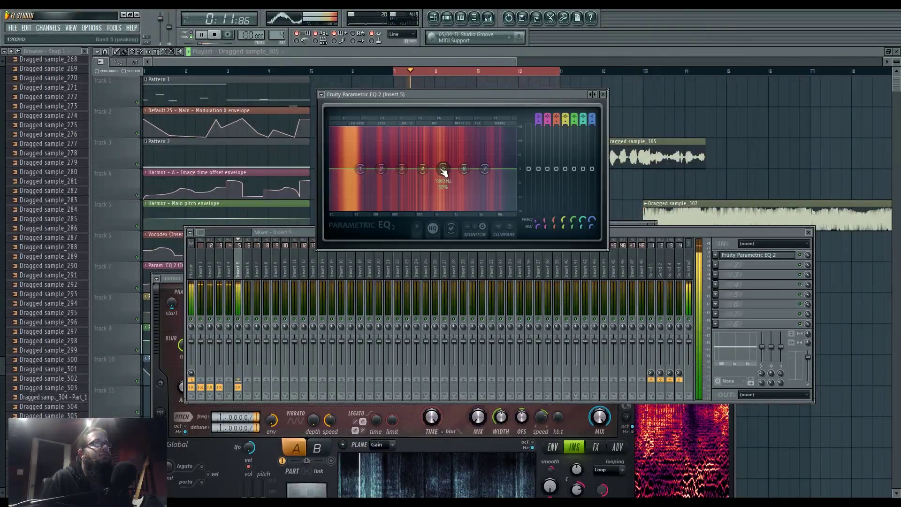
drag(488, 159, 474, 177)
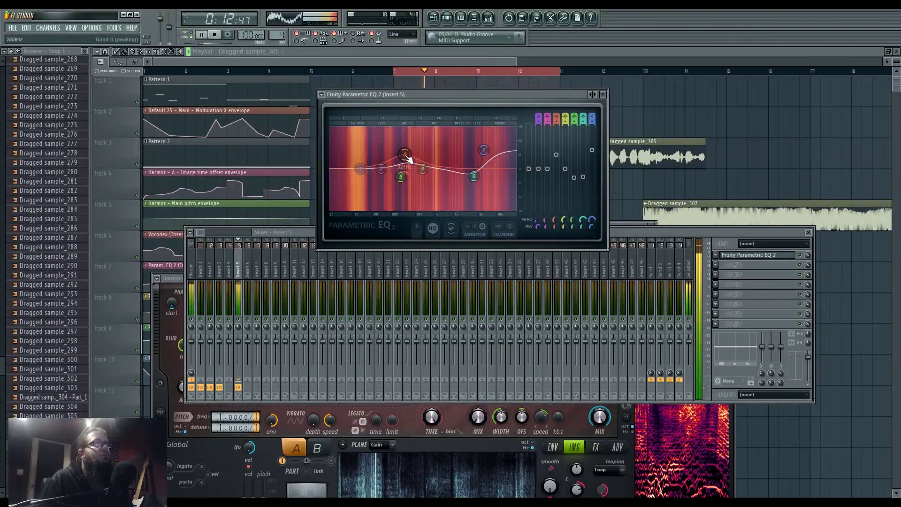
drag(423, 168, 425, 170)
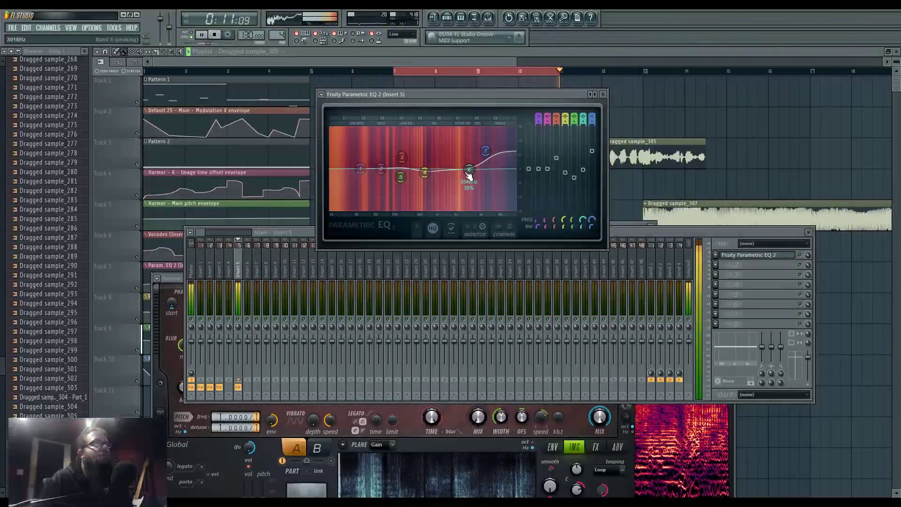
Step: Bring Harmor #3 back in front of the mixer and toggle playback
click(165, 326)
drag(282, 276, 324, 184)
key(space)
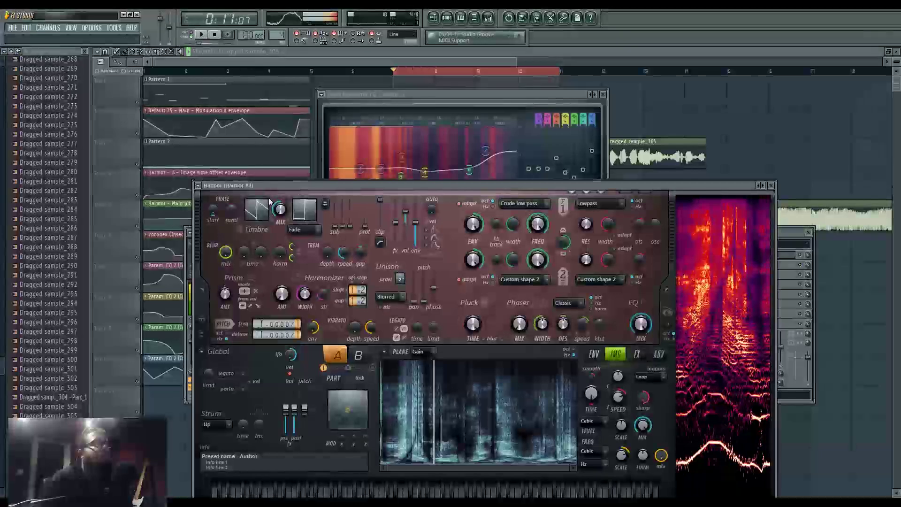
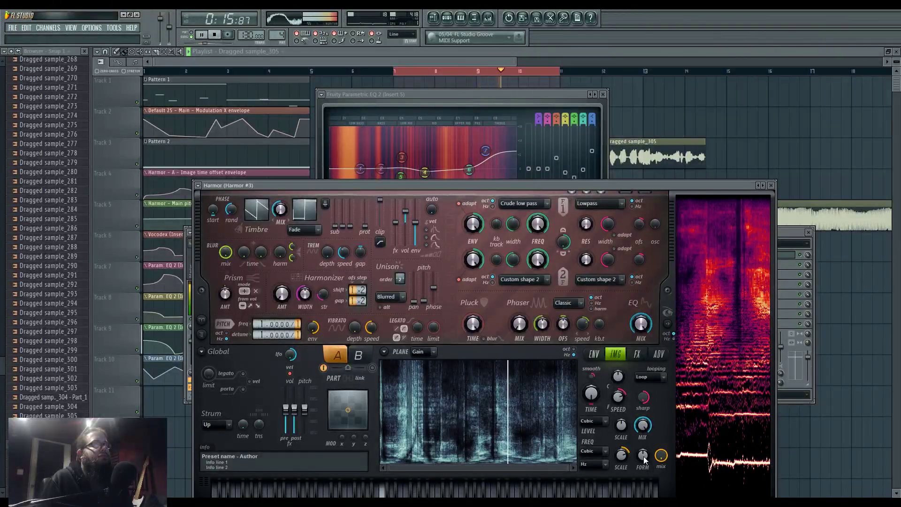
Step: Sweep Harmor #3's image speed through positive and negative values, and set it to 0%
click(621, 425)
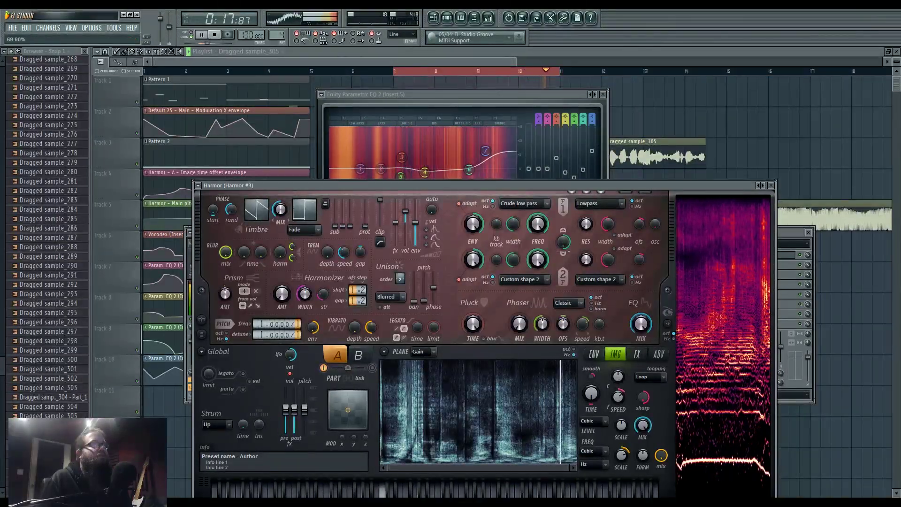
drag(622, 425, 621, 439)
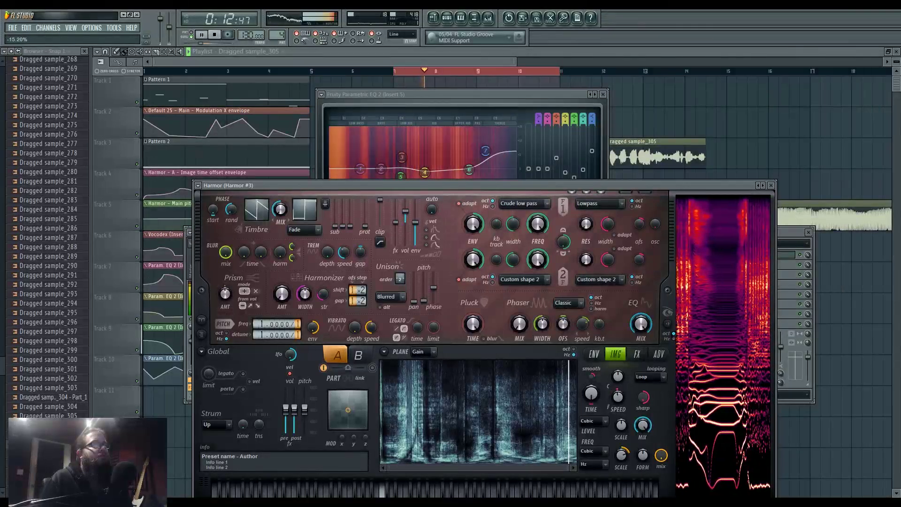
drag(619, 397, 618, 350)
drag(618, 397, 618, 362)
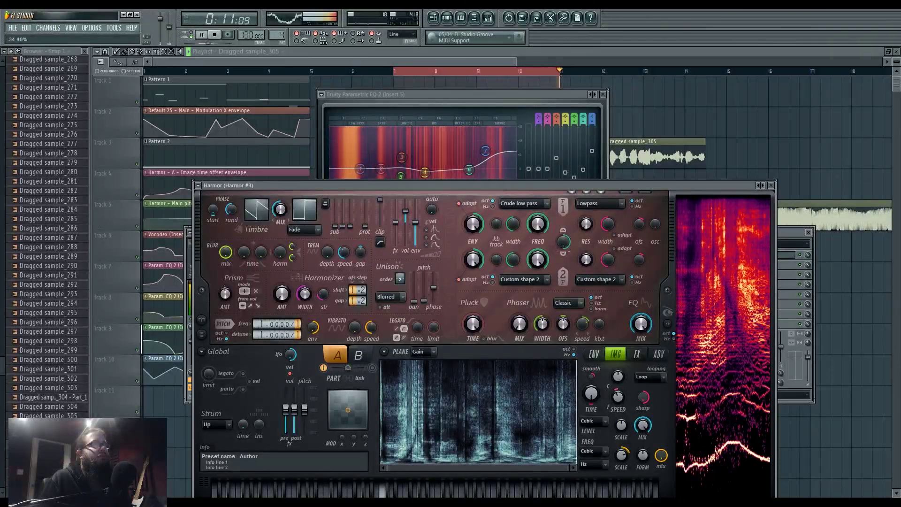
drag(618, 397, 618, 354)
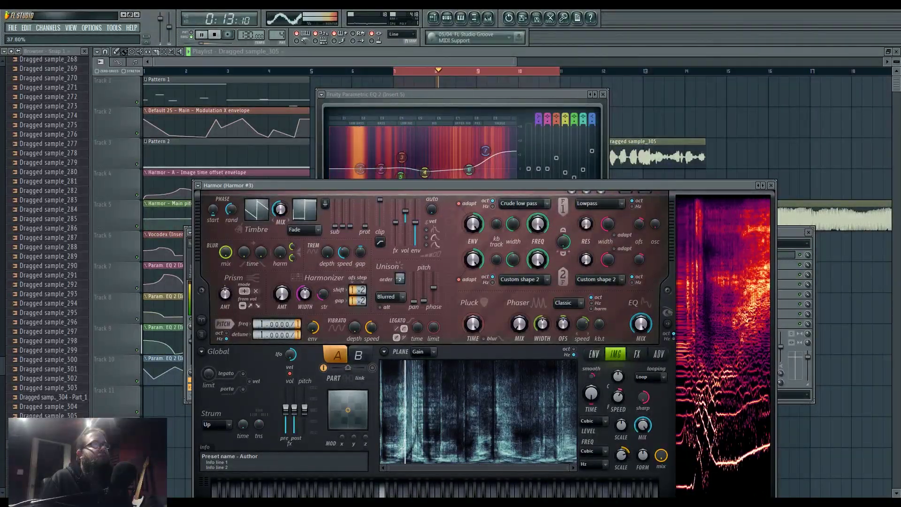
drag(618, 397, 618, 432)
drag(618, 397, 618, 427)
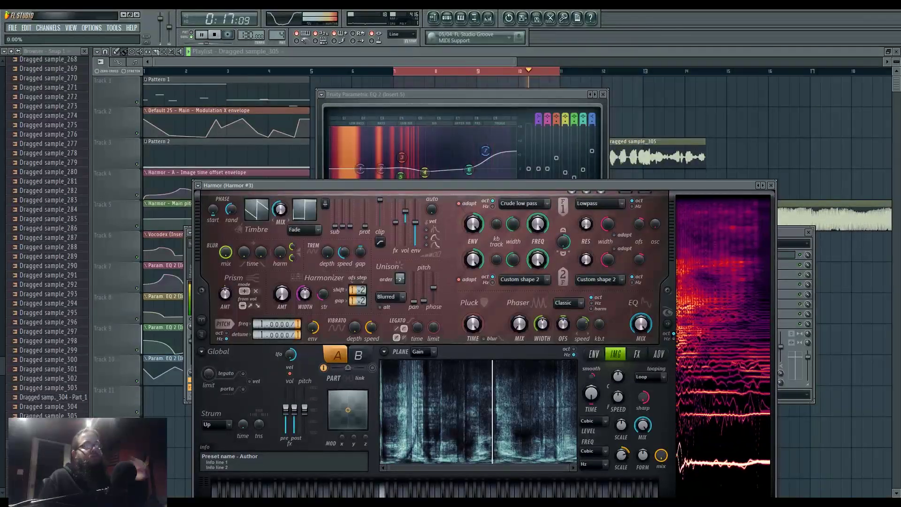
Step: Scrub Harmor #3's image time position through the spectrogram, ending at about 69%
drag(591, 394, 591, 361)
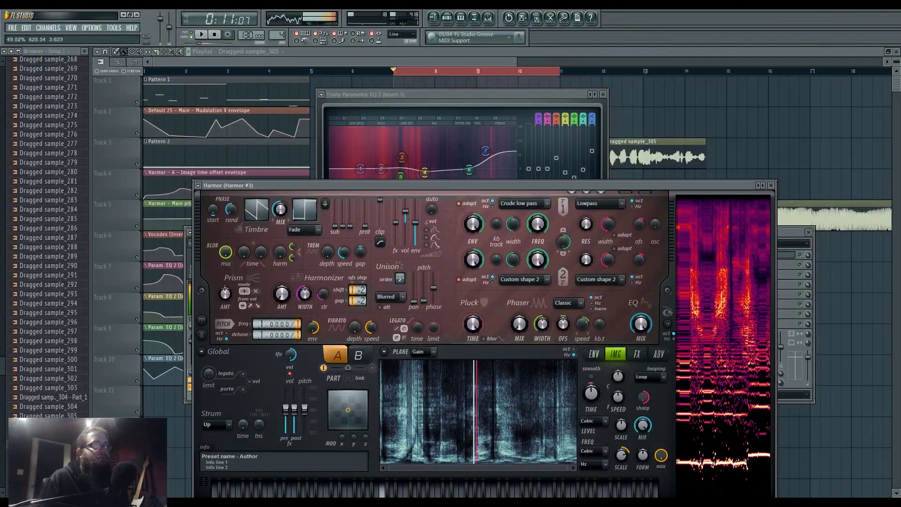
drag(591, 393, 591, 395)
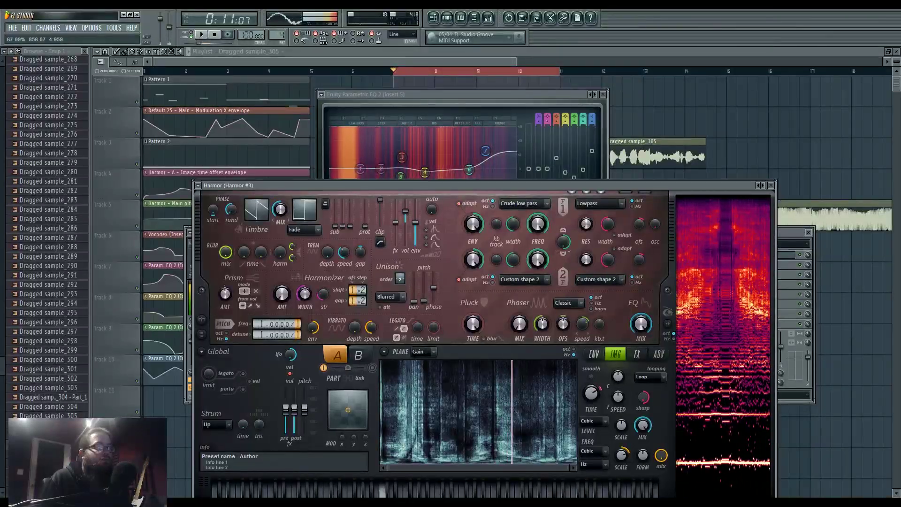
drag(591, 395, 591, 396)
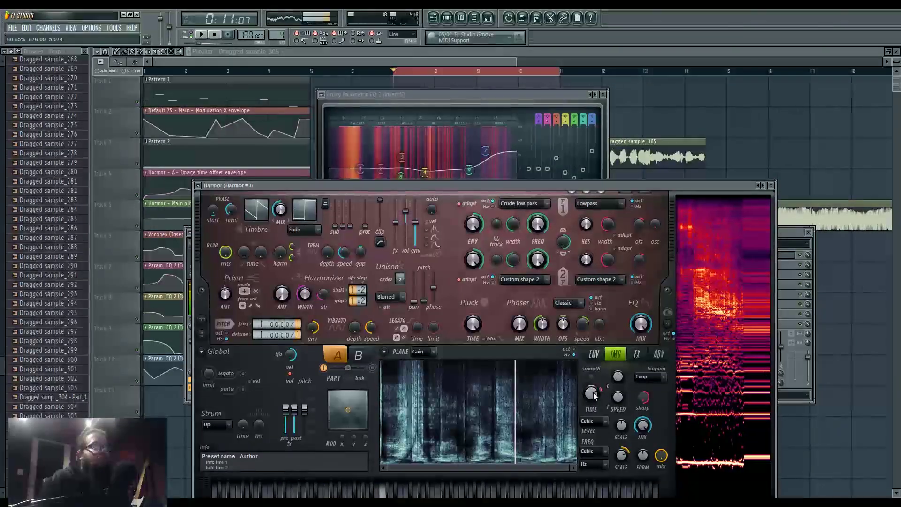
Step: Set Harmor #3's Image freq local mask to rise from zero to maximum, bending the curve downward
click(594, 355)
click(429, 355)
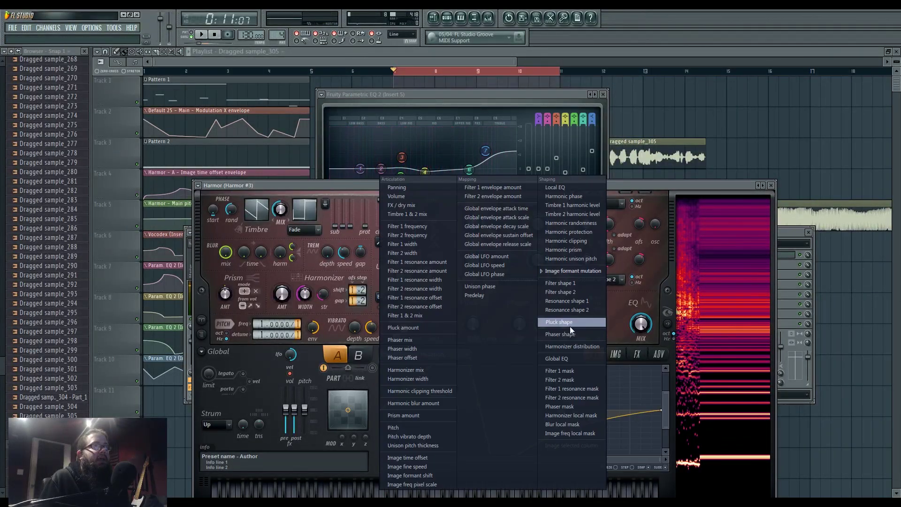
click(594, 434)
drag(384, 368, 396, 487)
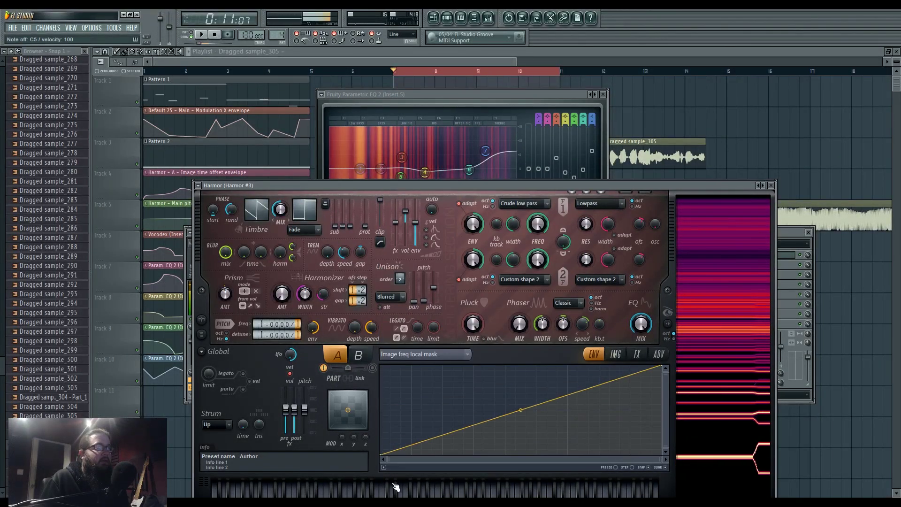
drag(521, 411, 521, 442)
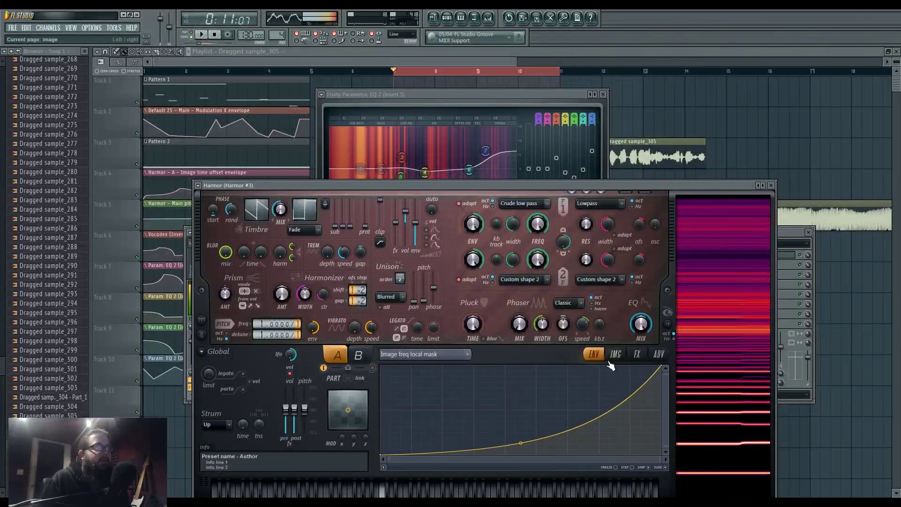
Step: Audition the masked image sound, recheck the Image freq local mask curve, and return to the image settings
click(617, 358)
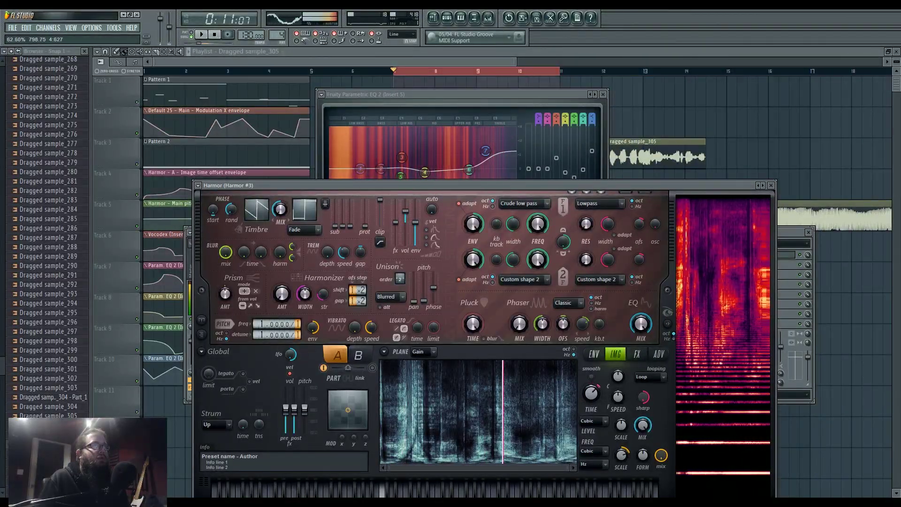
drag(596, 190, 565, 124)
click(563, 289)
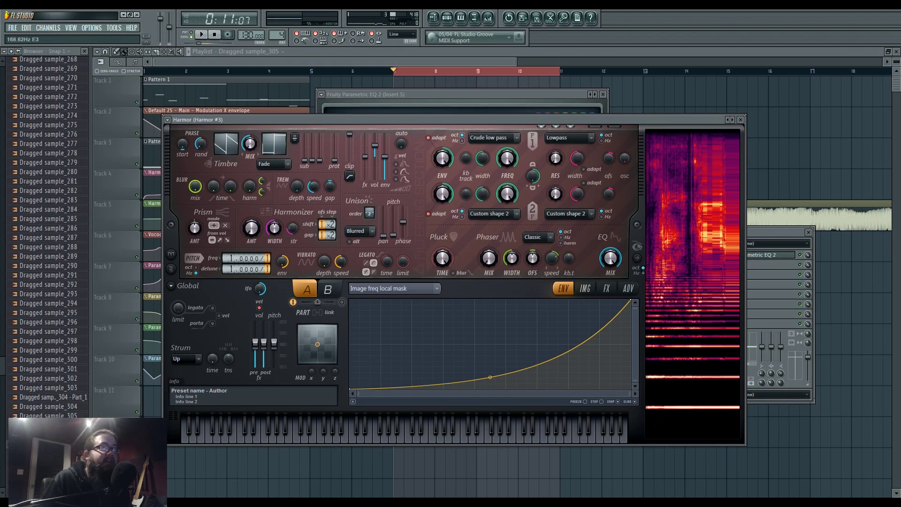
click(588, 292)
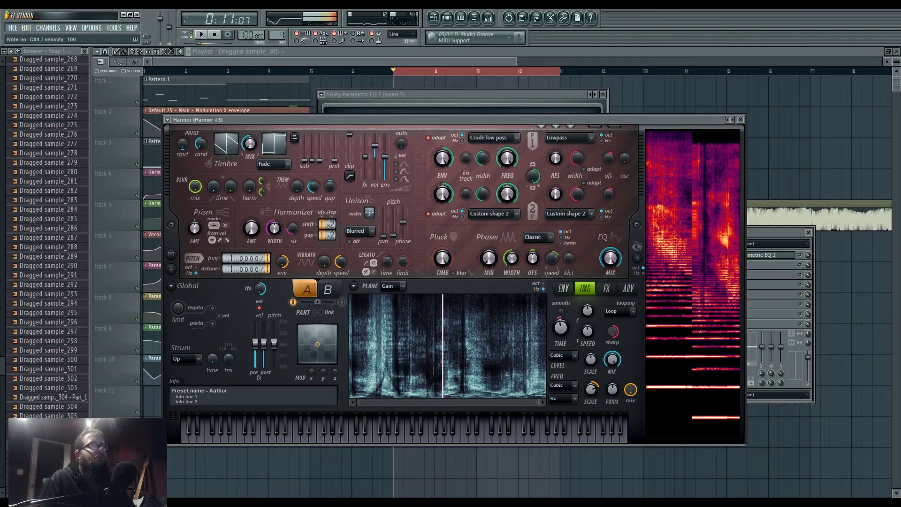
Step: Switch to Pattern 5 and open Harmor #3's piano roll
click(448, 19)
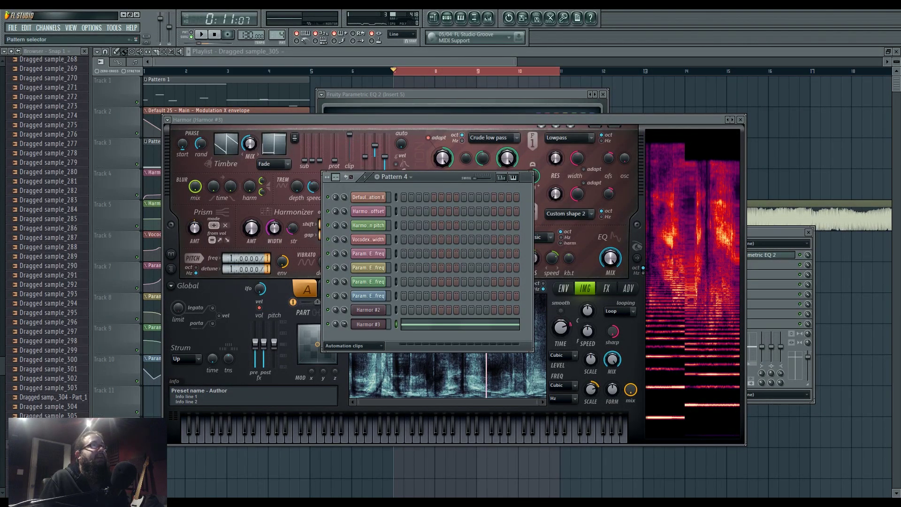
right_click(366, 325)
click(406, 325)
right_click(368, 325)
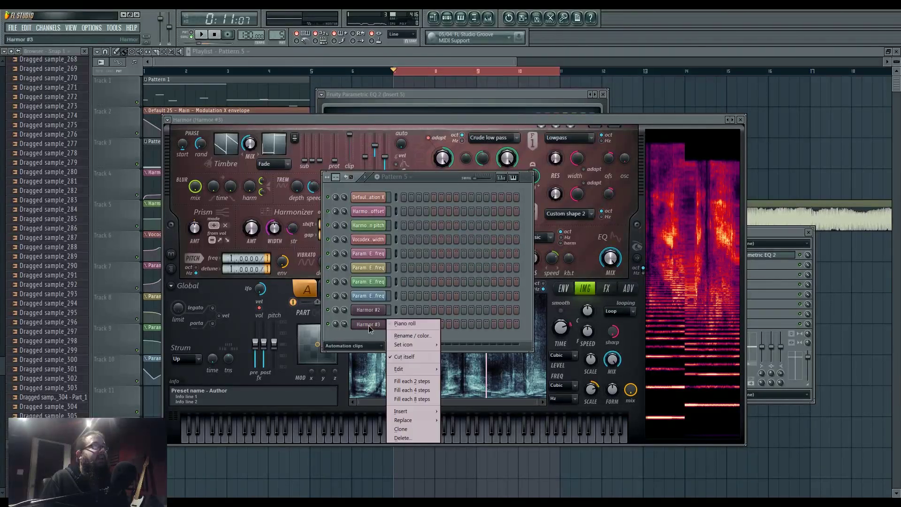
click(405, 326)
Step: Paste the copied melody notes into Harmor #3's piano roll and deselect them
key(ctrl+v)
scroll(402, 326, down, 4)
scroll(399, 326, up, 5)
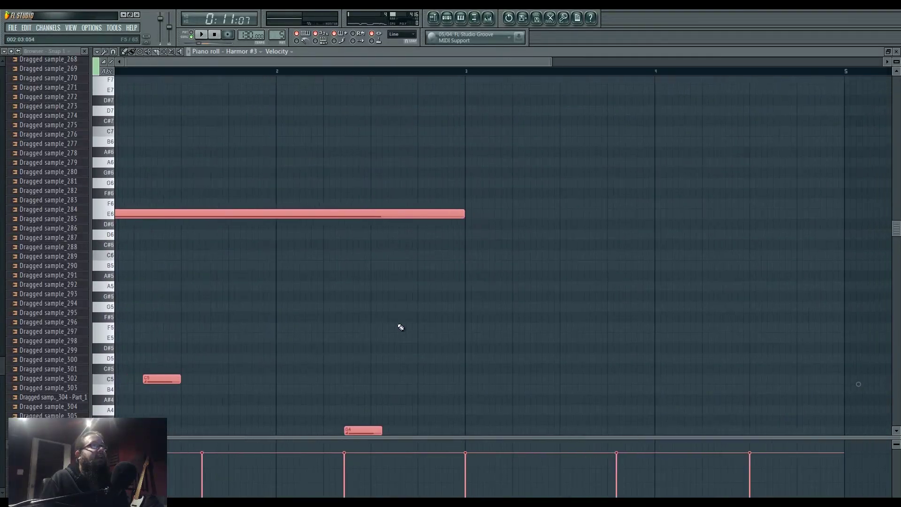
scroll(399, 325, down, 1)
drag(398, 305, 374, 185)
key(ctrl+d)
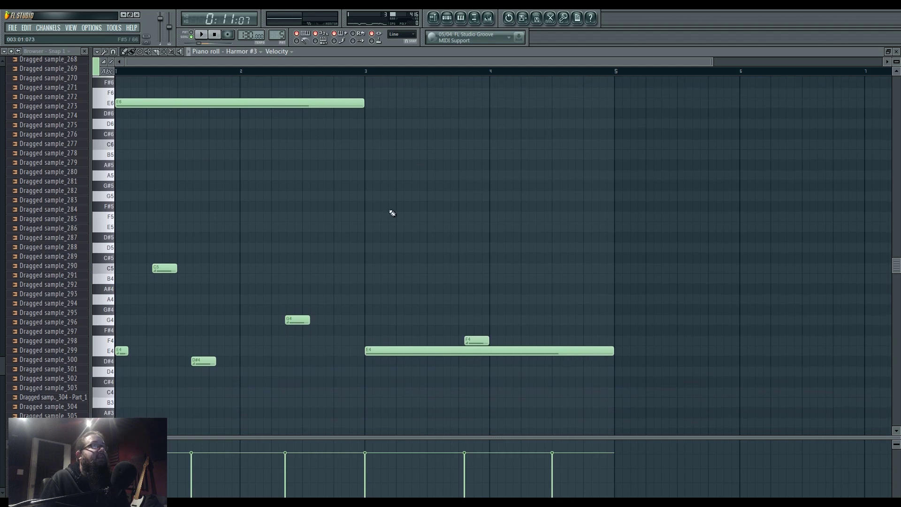
Step: In Harmor #3's piano roll, extend the E6 note to four bars and delete the two-bar E4 note
click(439, 20)
click(447, 19)
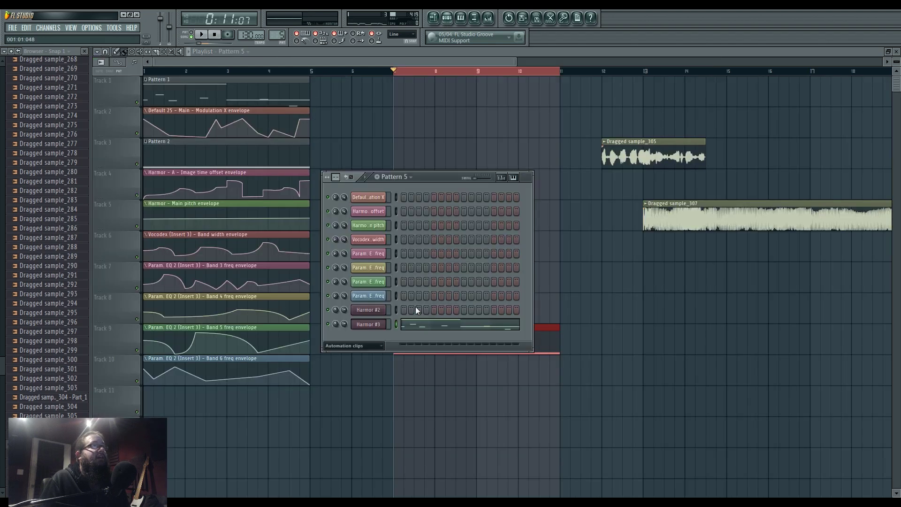
click(369, 325)
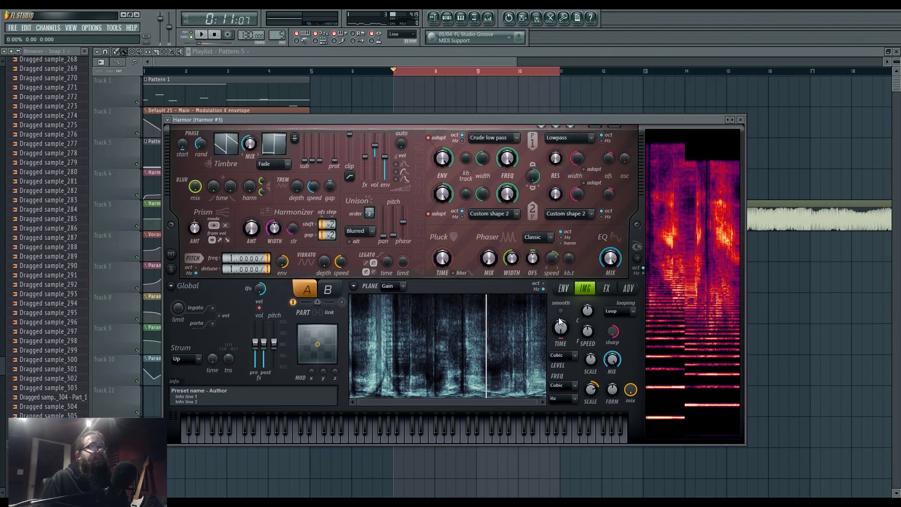
click(447, 19)
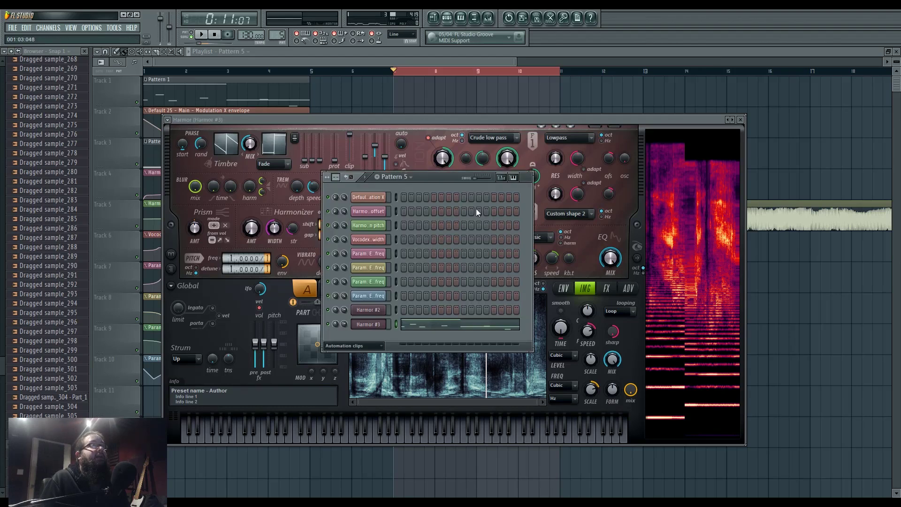
click(455, 324)
scroll(454, 322, down, 4)
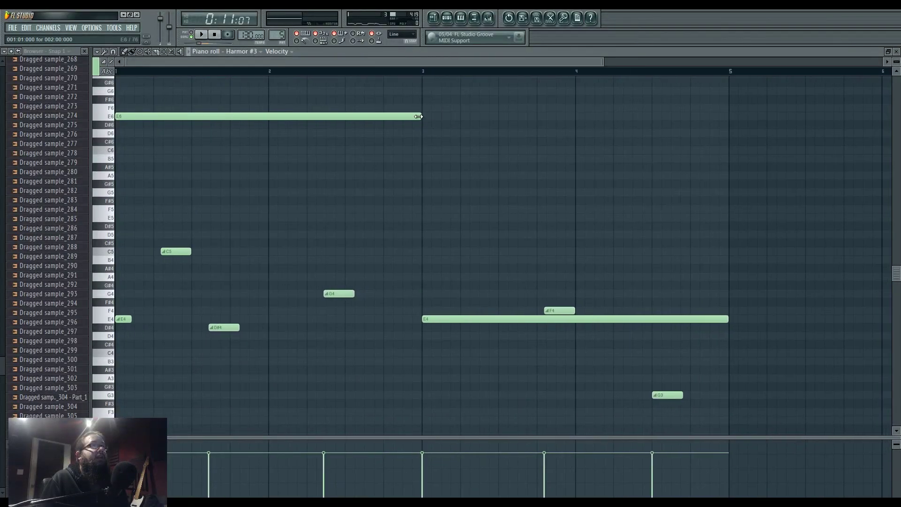
drag(421, 116, 735, 122)
right_click(697, 319)
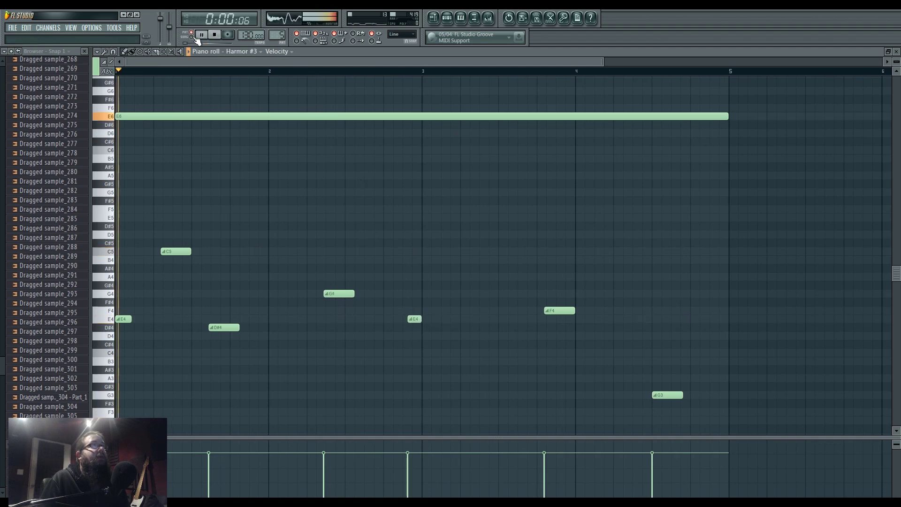
Step: Try doubling Harmor #3's pitch frequency and detune multipliers and adjusting its image frequency scale while auditioning the notes
click(447, 19)
click(368, 324)
key(space)
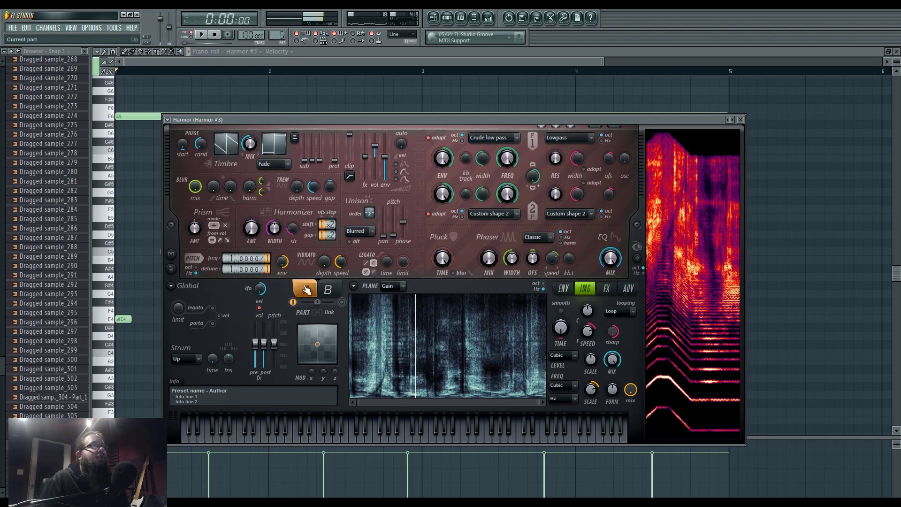
drag(230, 264, 225, 257)
key(space)
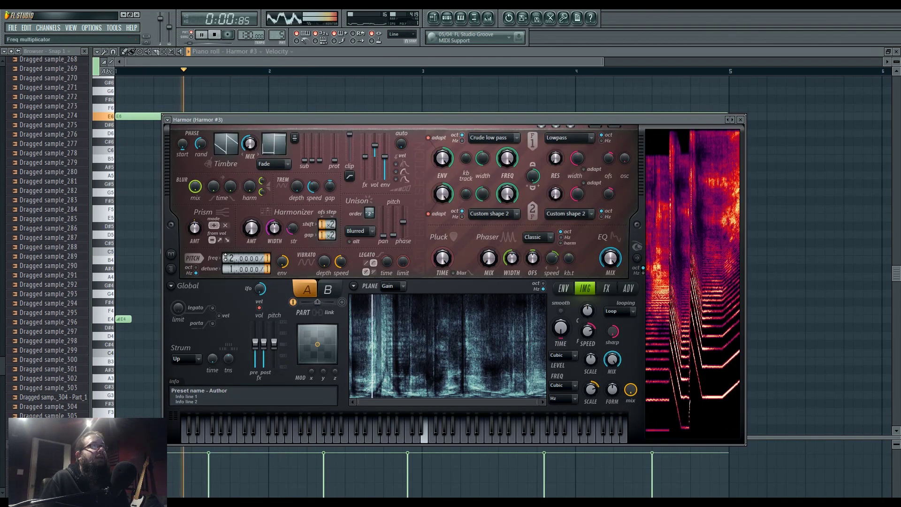
key(space)
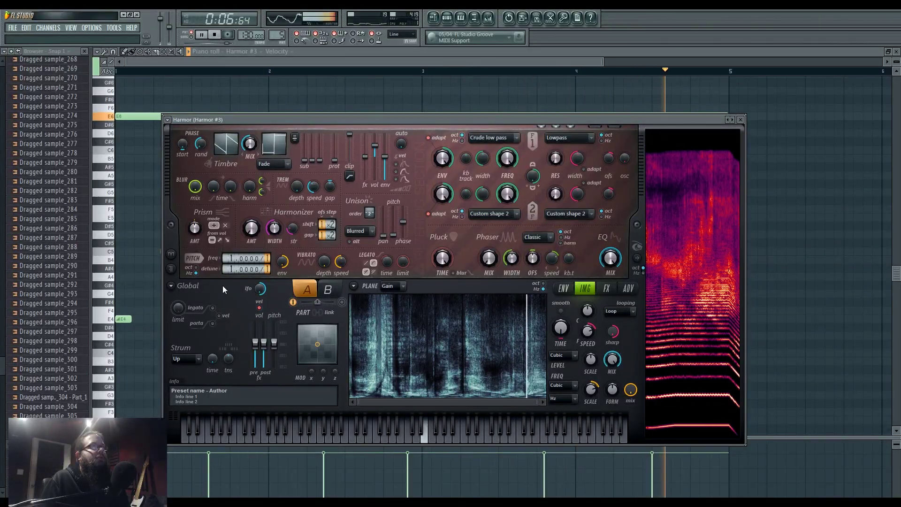
scroll(229, 270, up, 1)
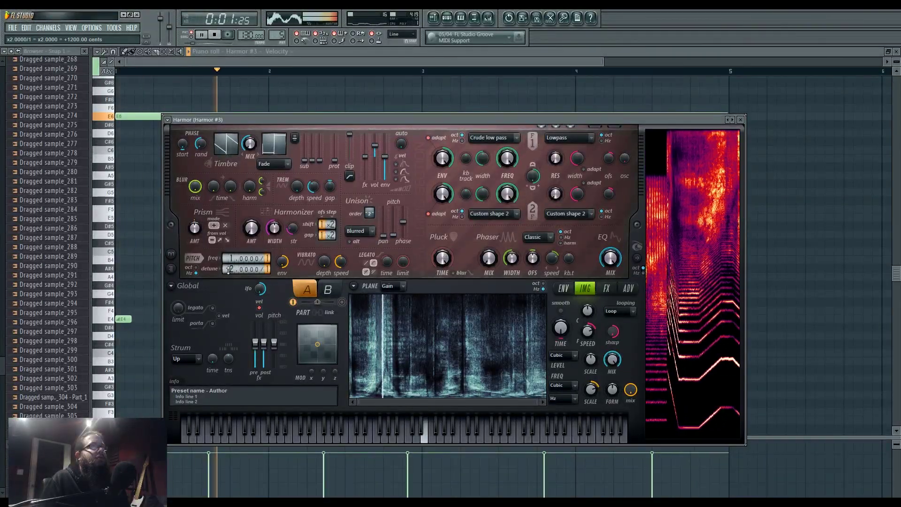
scroll(229, 269, down, 1)
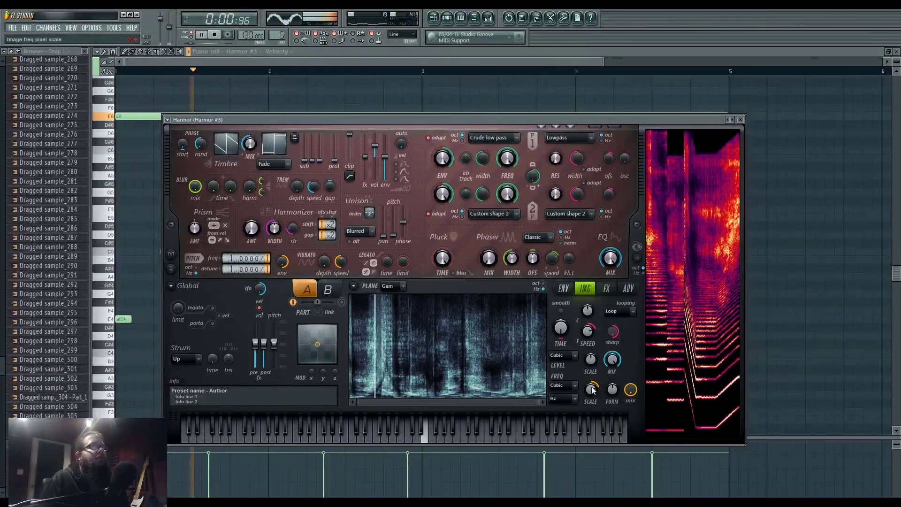
drag(592, 393, 592, 398)
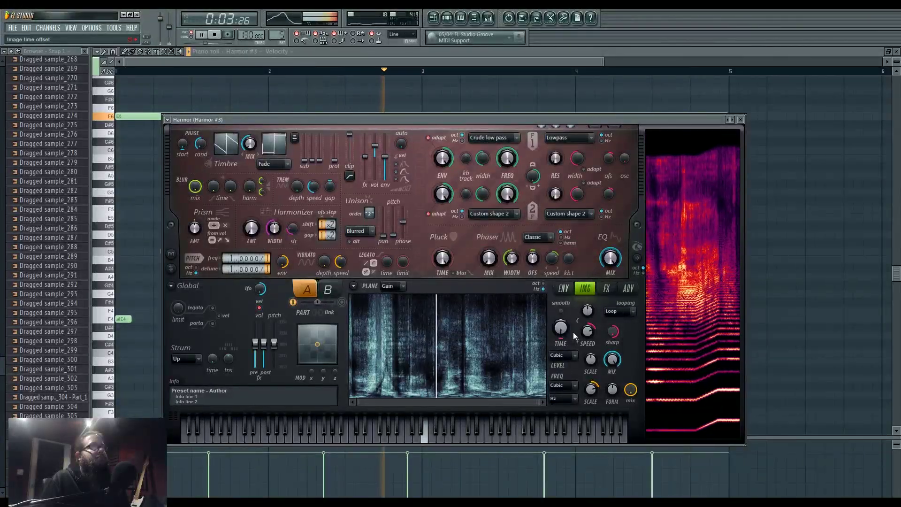
key(space)
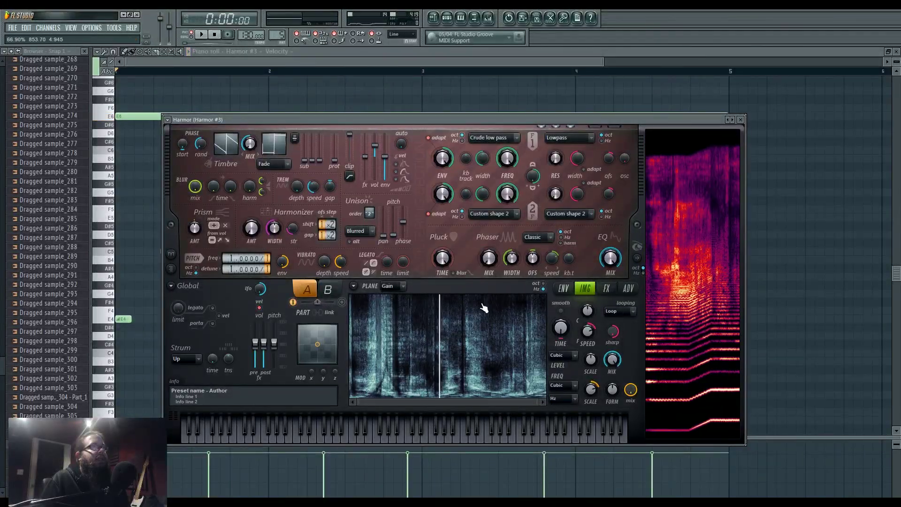
Step: Place Pattern 5 on track 8 at bar 7 of the playlist and mute the Pattern 4 clip below it
click(434, 18)
drag(496, 225, 460, 302)
click(389, 306)
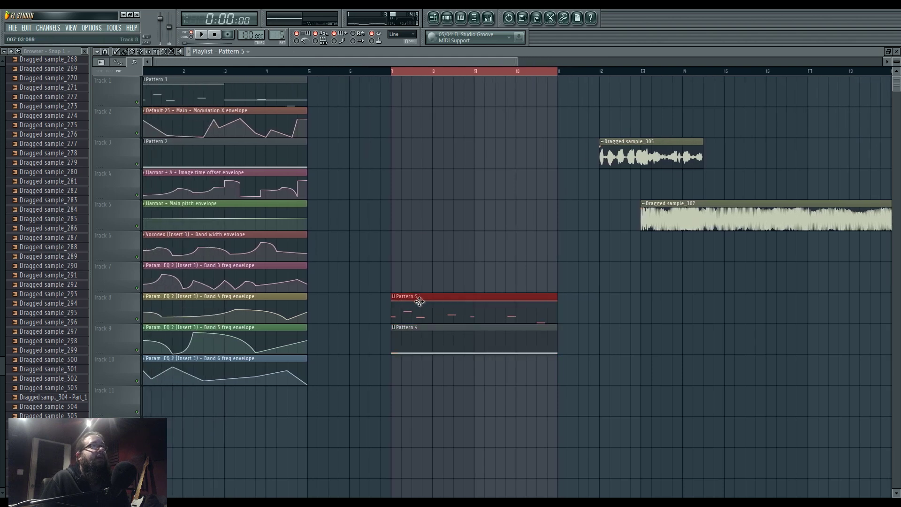
alt+right_click(410, 329)
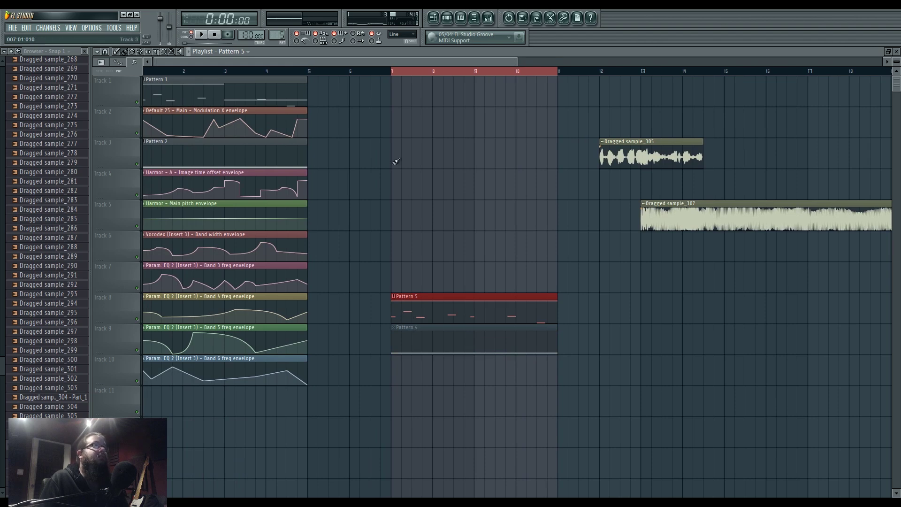
Step: Rework Pattern 5's first-half slides: raise D#4 to E5 and G4 to F5, replace E4 with E5, and shift C5 earlier
double_click(418, 299)
scroll(270, 200, down, 1)
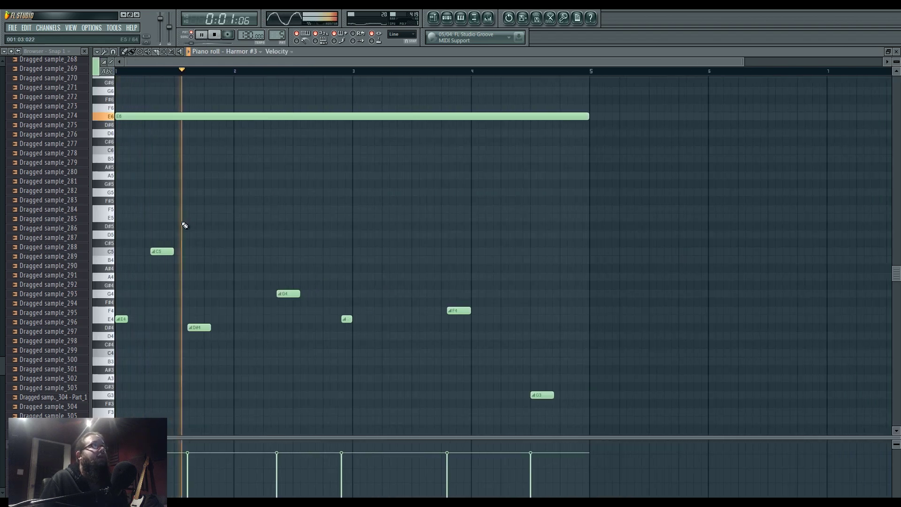
drag(201, 328, 189, 217)
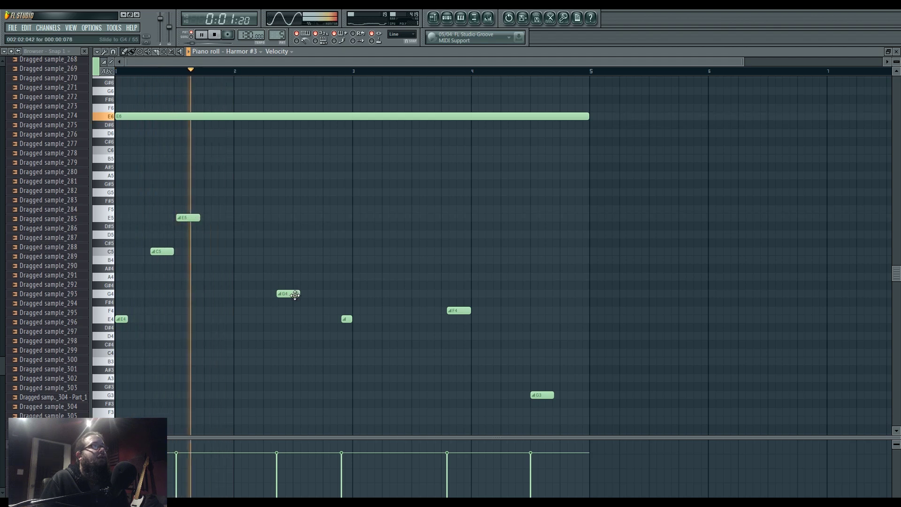
drag(292, 294, 298, 209)
right_click(347, 319)
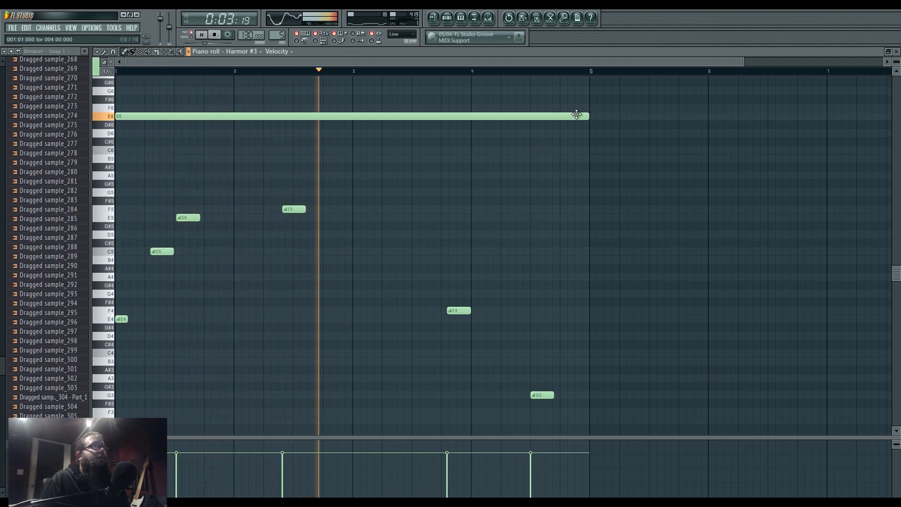
click(331, 218)
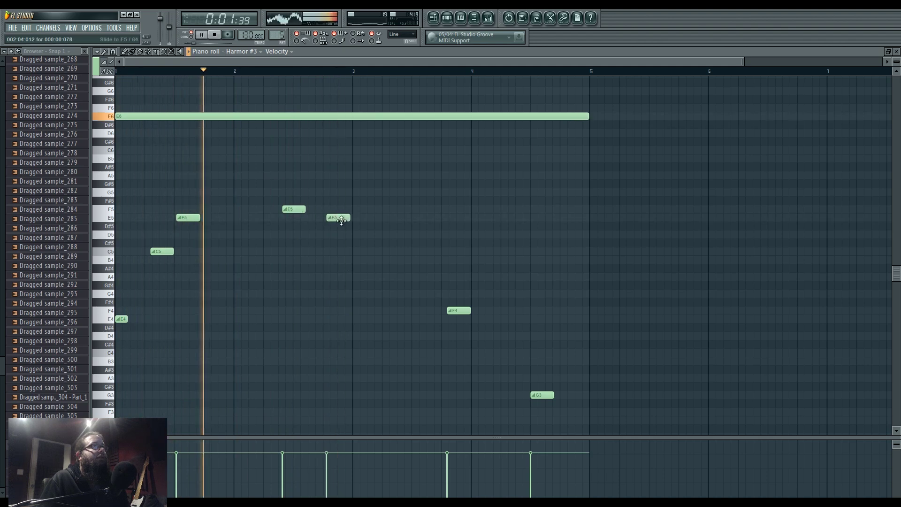
drag(162, 254, 144, 254)
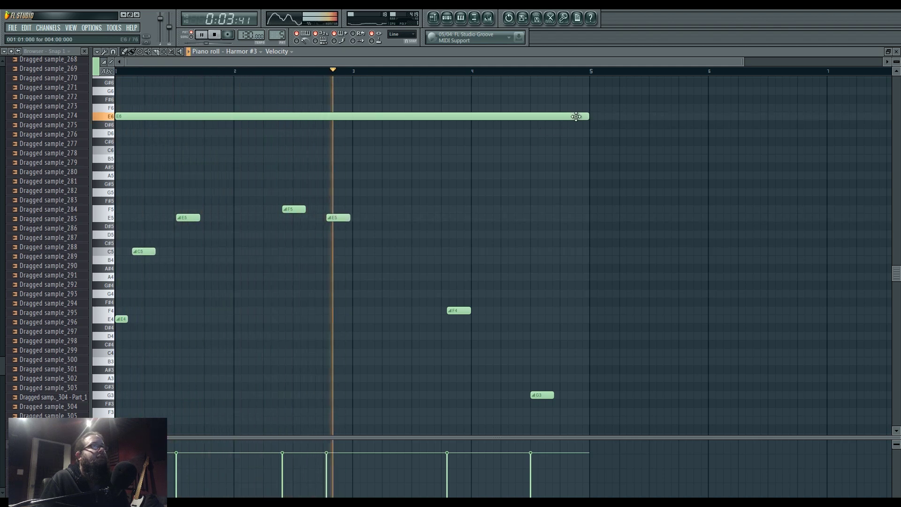
Step: Shorten the E6 note to two bars and replace the second-half slides with a two-bar E5 note, a G5 slide and another slide
drag(587, 116, 352, 126)
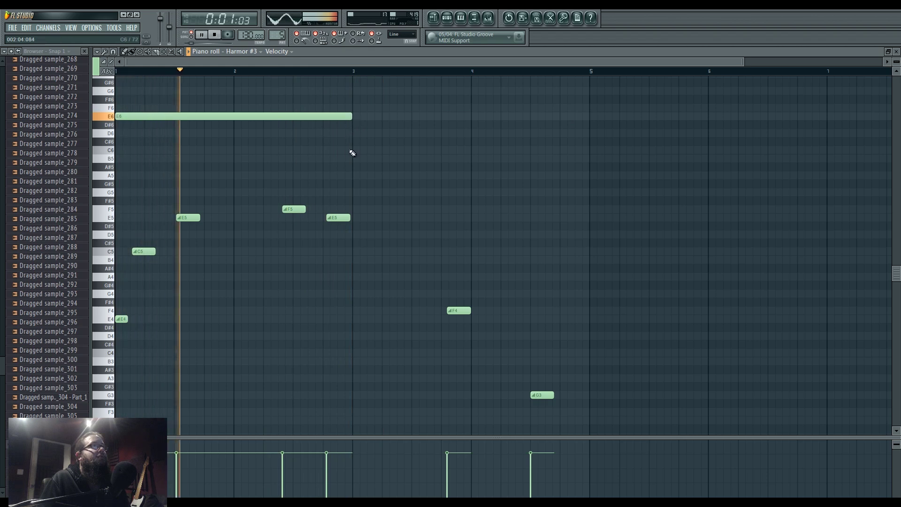
right_click(459, 309)
right_click(542, 393)
click(365, 218)
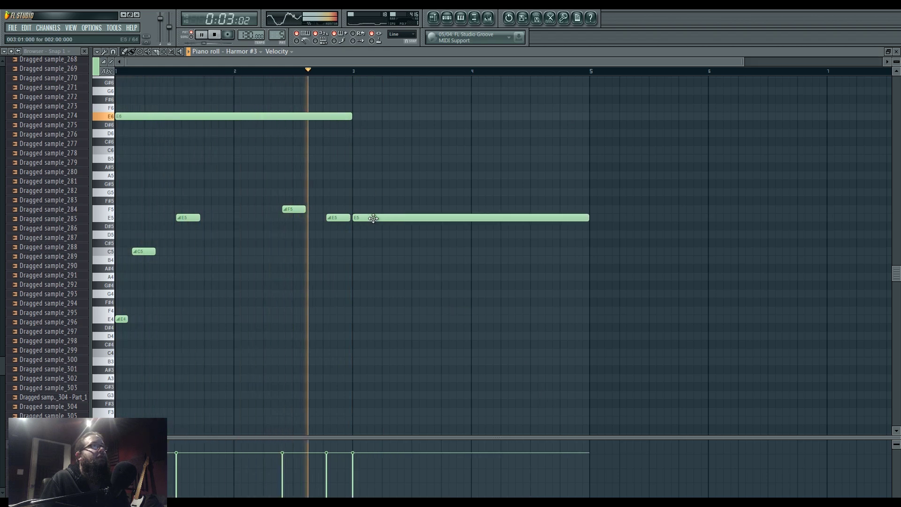
click(425, 193)
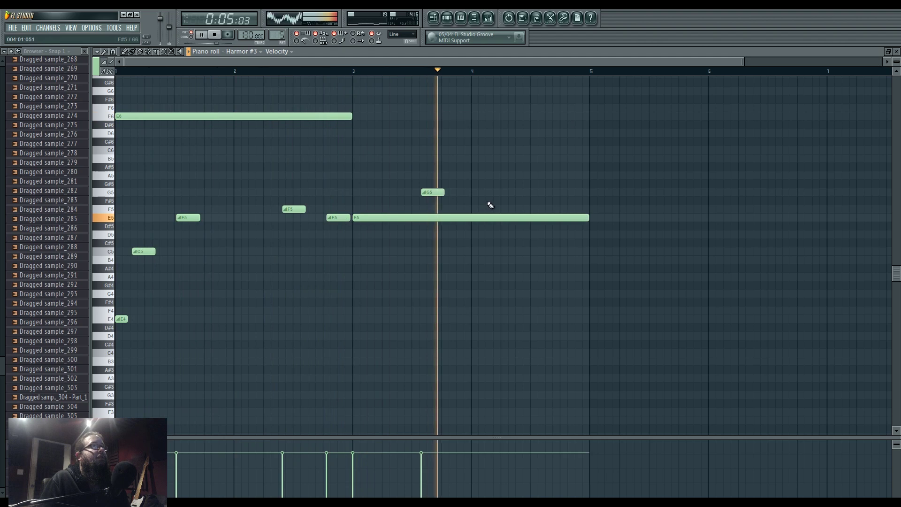
click(539, 243)
Step: Adjust Harmor #3's image speed and create an automation clip for its image time offset
key(F5)
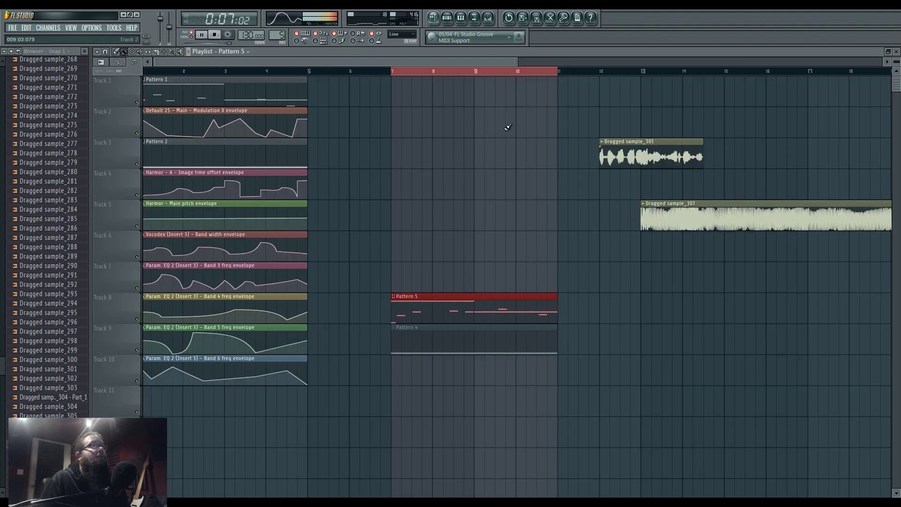
click(445, 20)
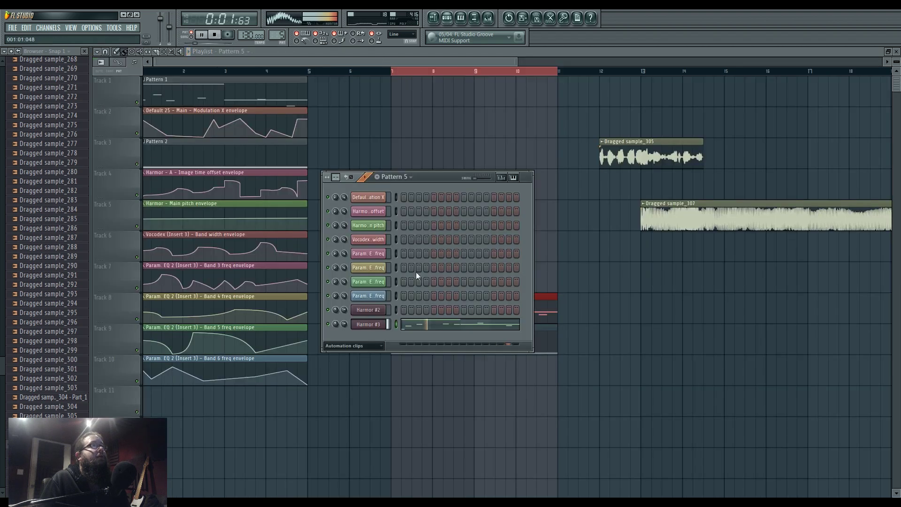
click(379, 322)
drag(589, 331, 589, 327)
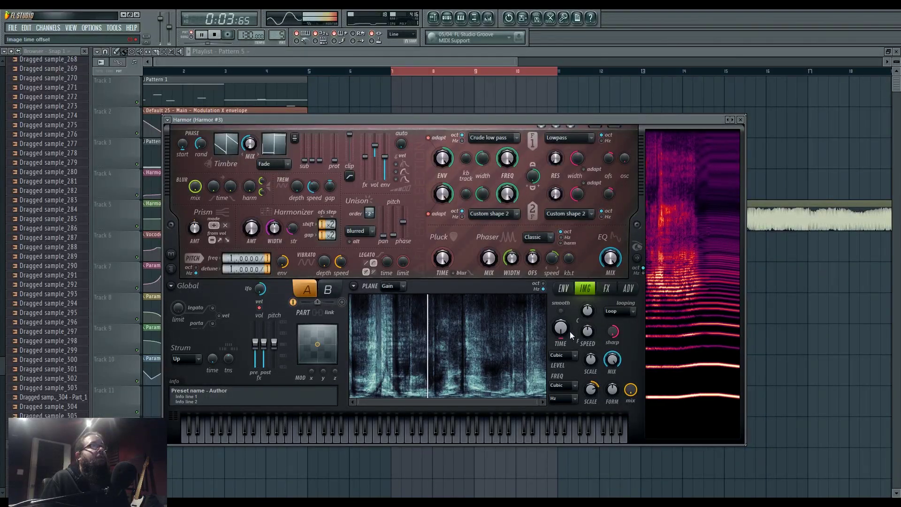
right_click(561, 328)
click(591, 415)
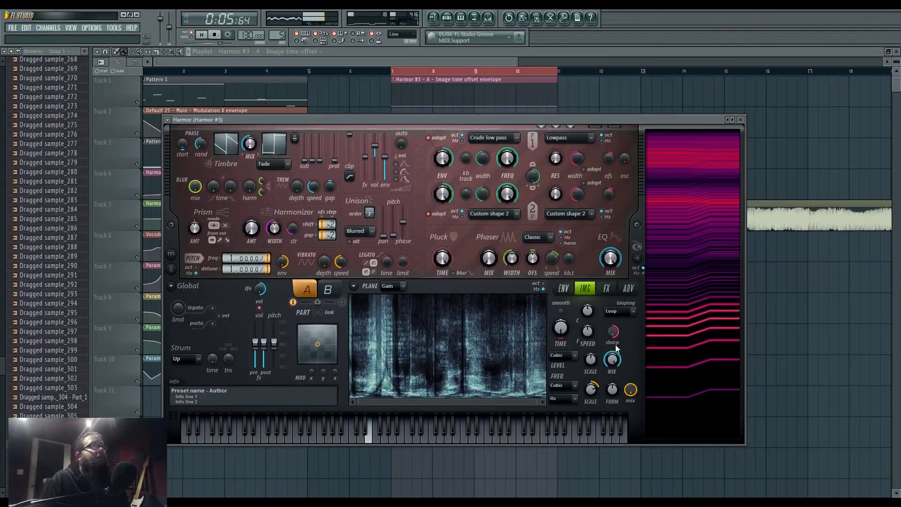
Step: Create an automation clip for Harmor #3's image sharpening with a dipping and rising envelope, and return to the playlist
right_click(614, 332)
click(629, 394)
click(780, 379)
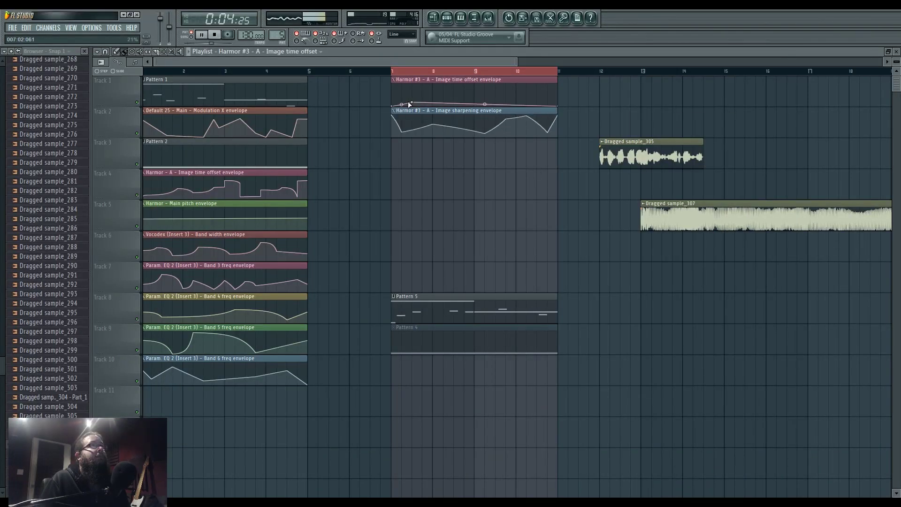
Step: Add points to Harmor #3's image time offset envelope, forming a low start and jagged rises and drops through bar 8
right_click(424, 103)
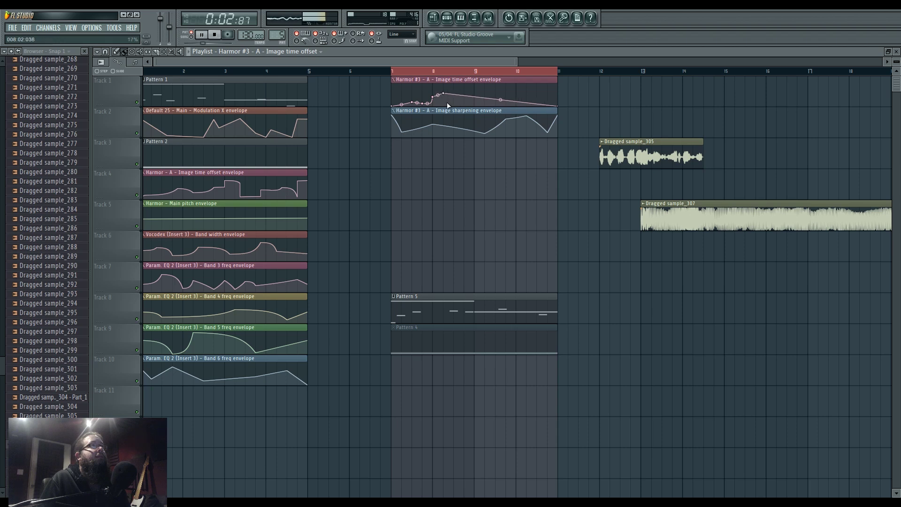
right_click(455, 92)
right_click(454, 101)
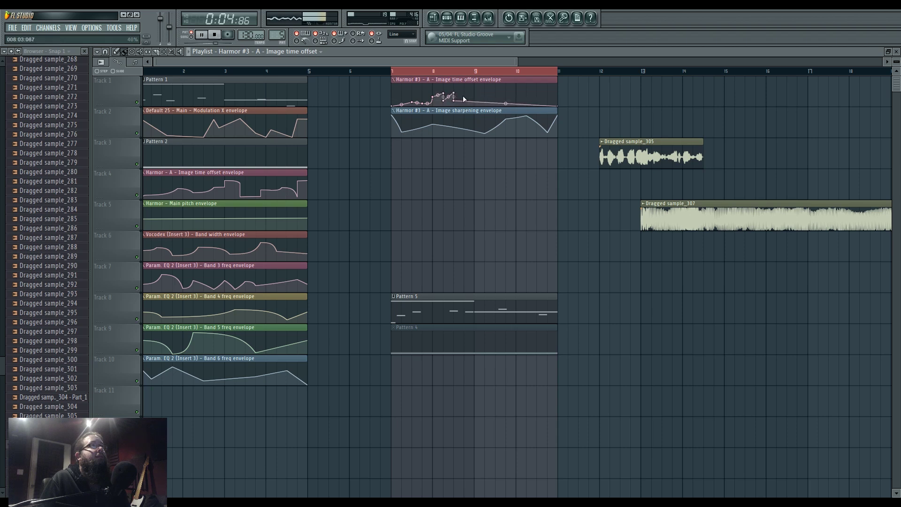
right_click(464, 91)
Step: Replay the image time offset automation, lower its point late in bar 8, and add points forming a new peak at bar 10
scroll(436, 137, up, 3)
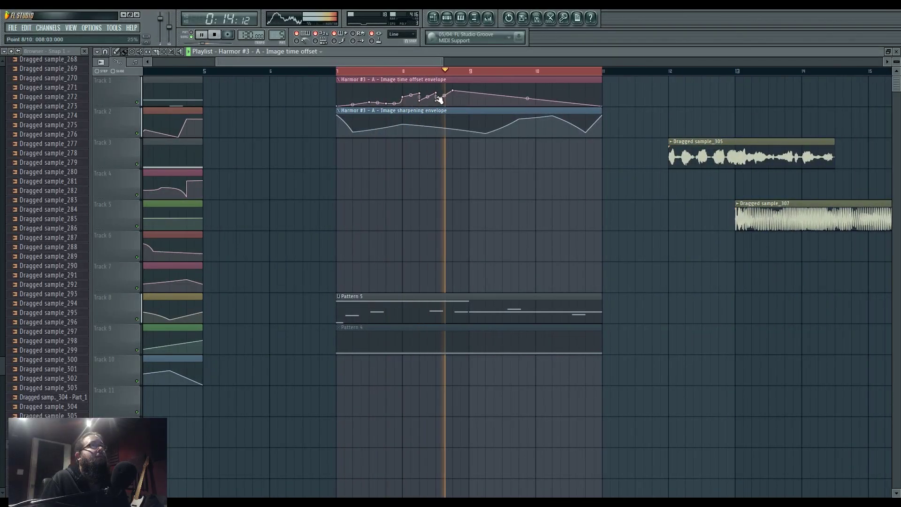
key(space)
key(space)
click(419, 72)
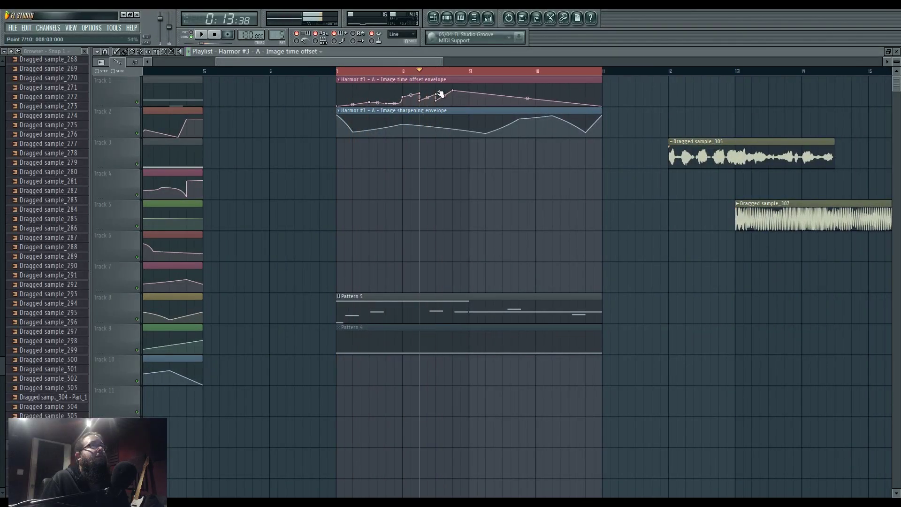
click(403, 73)
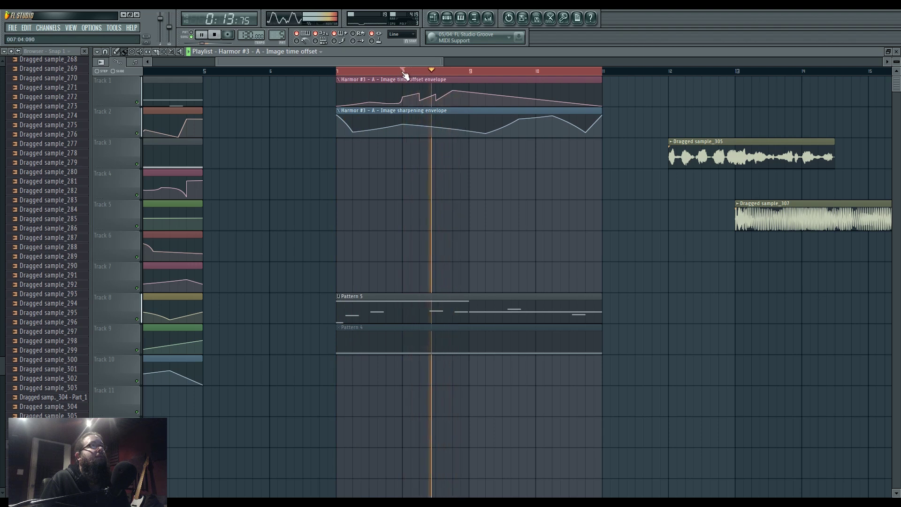
click(362, 73)
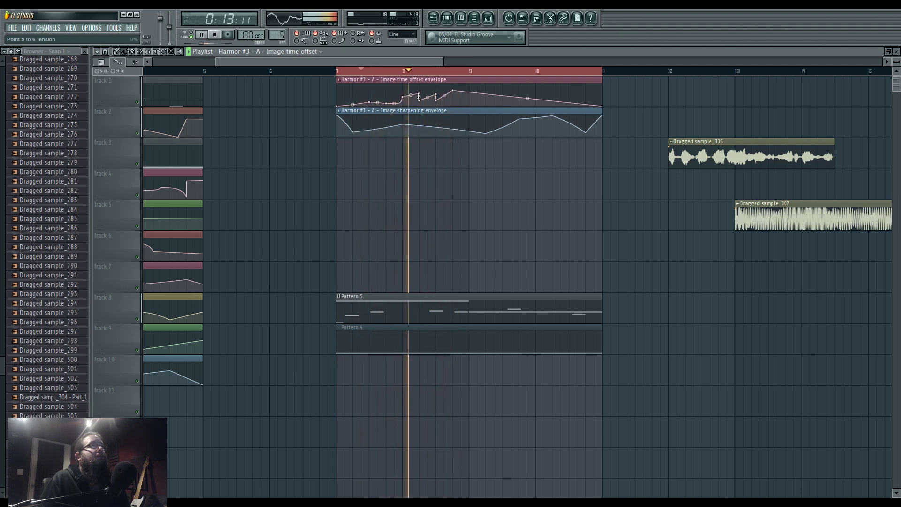
drag(453, 92, 454, 101)
right_click(501, 98)
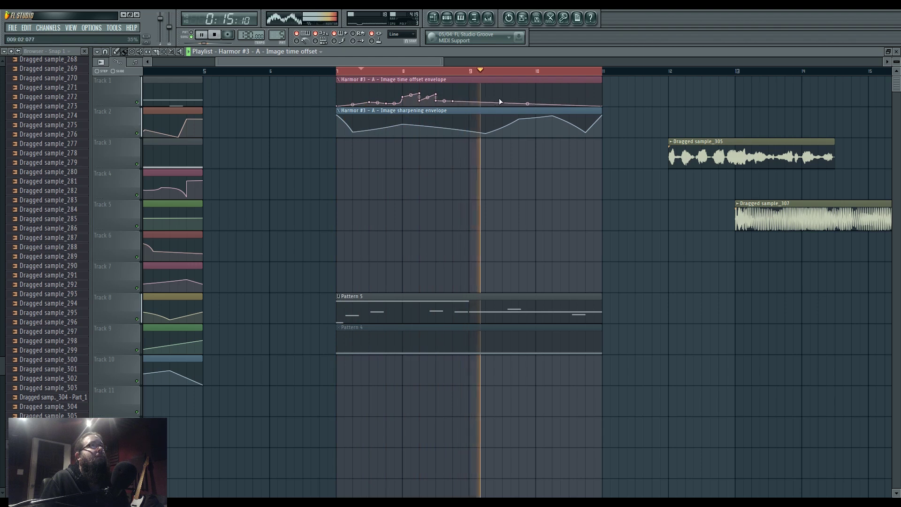
right_click(495, 103)
right_click(538, 90)
right_click(554, 98)
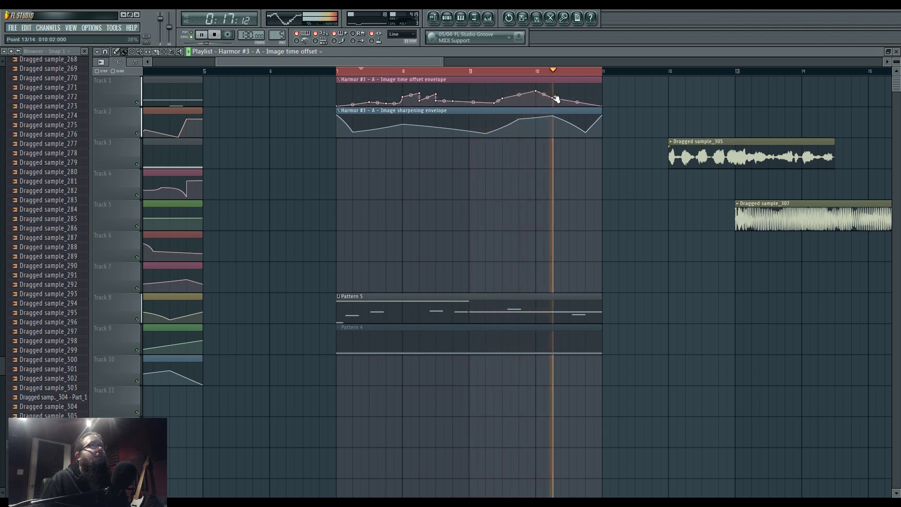
Step: Add a peak late in bar 10 and raise the end of the image time offset envelope, and raise the image sharpening envelope's low points
right_click(587, 90)
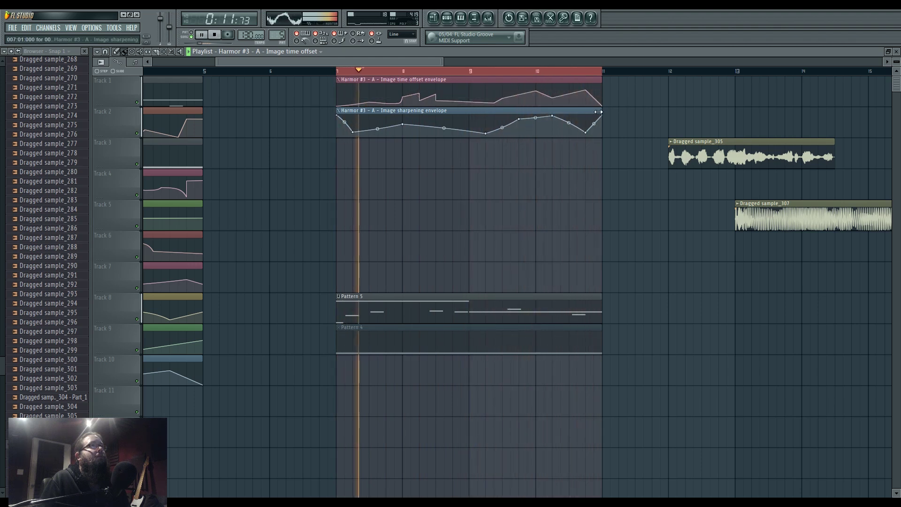
drag(603, 105, 605, 95)
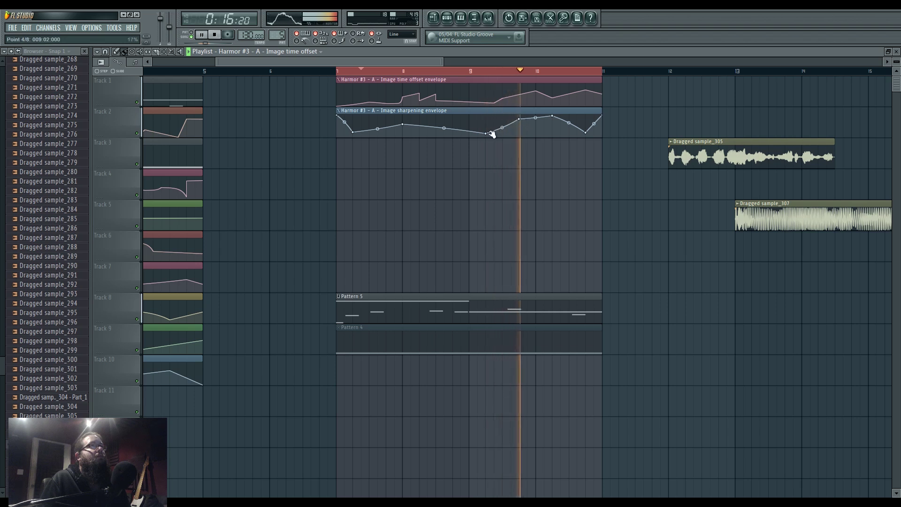
drag(486, 134, 486, 125)
drag(353, 132, 355, 123)
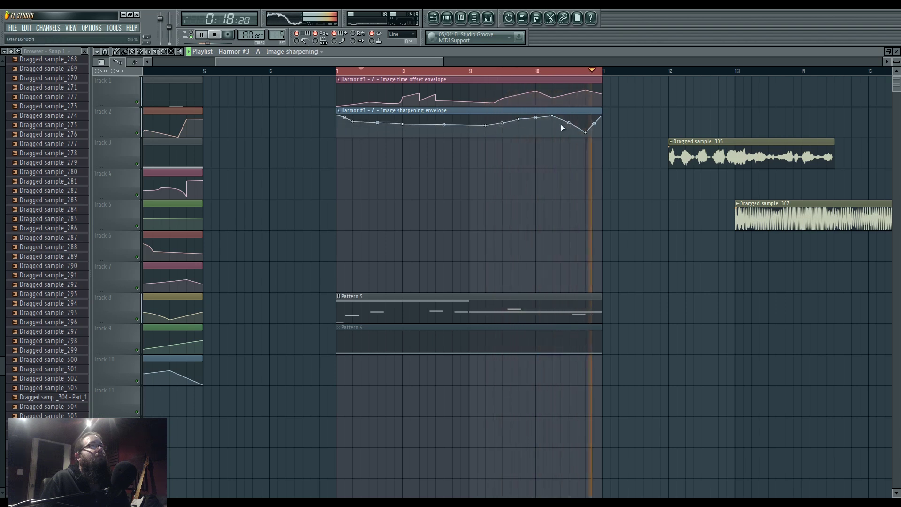
drag(586, 133, 588, 125)
click(434, 18)
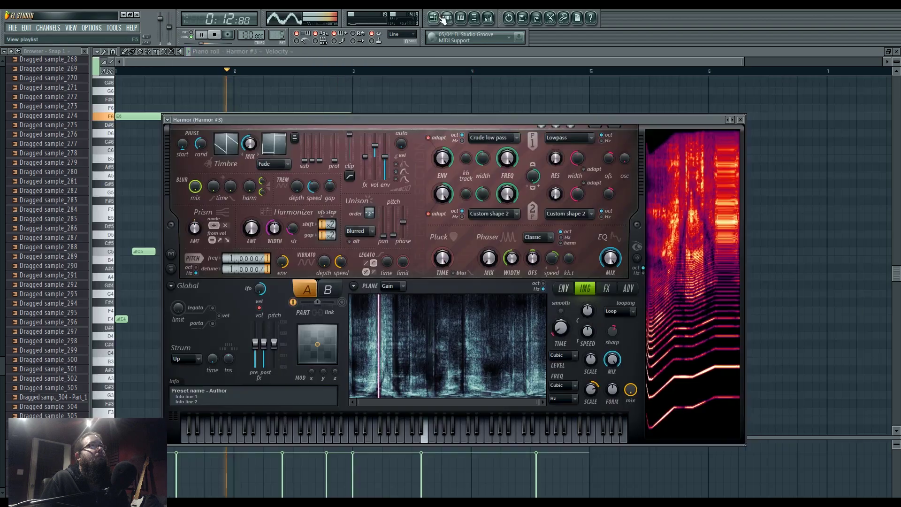
click(446, 19)
click(445, 19)
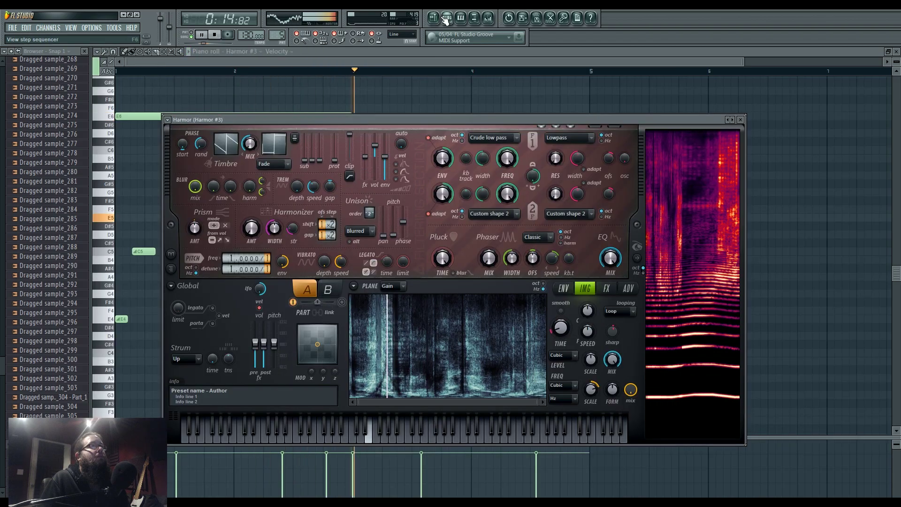
click(446, 18)
click(433, 19)
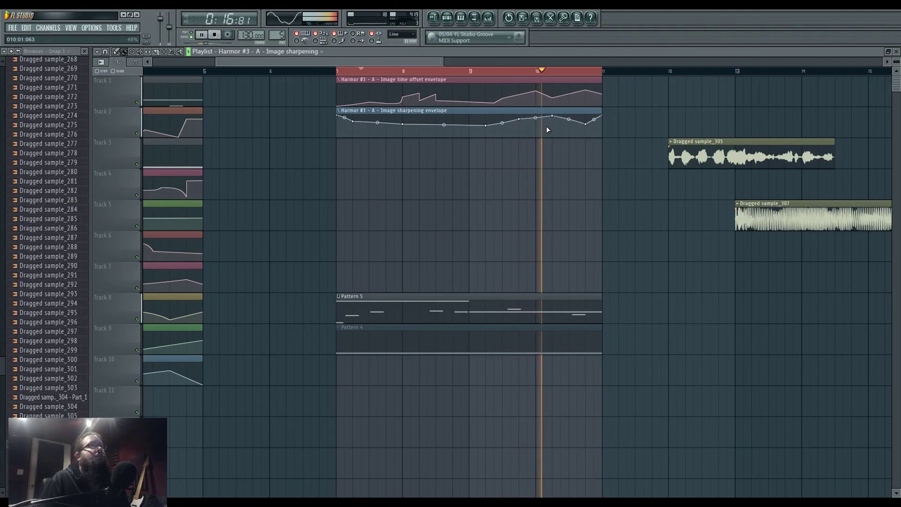
Step: Clone the Harmor #3 channel as a new Harmor instance
key(F6)
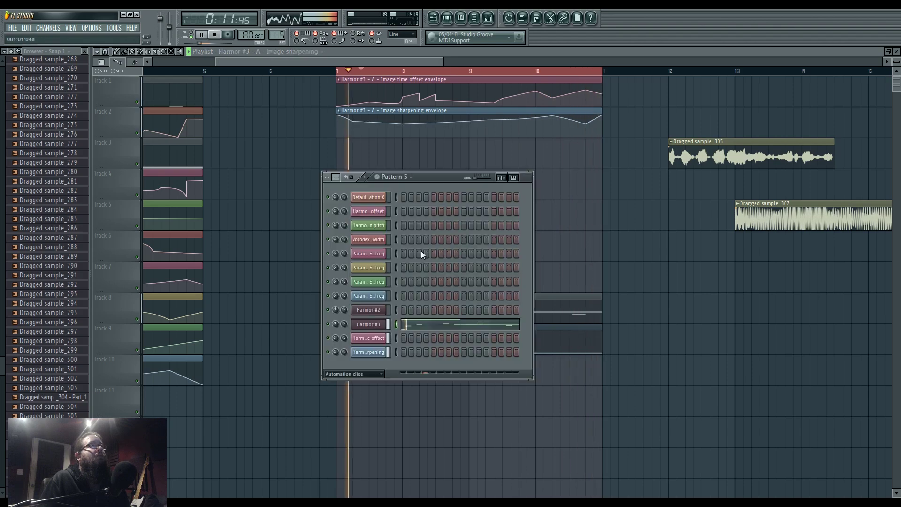
click(371, 324)
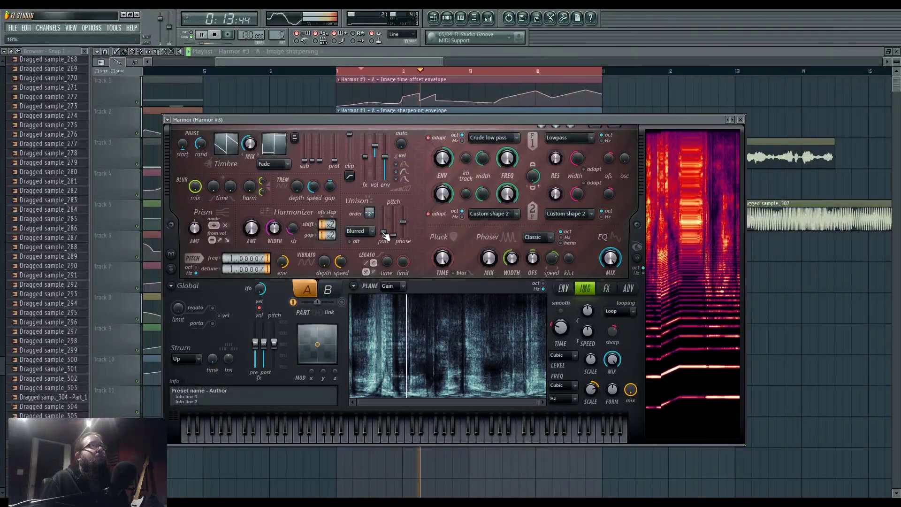
key(F6)
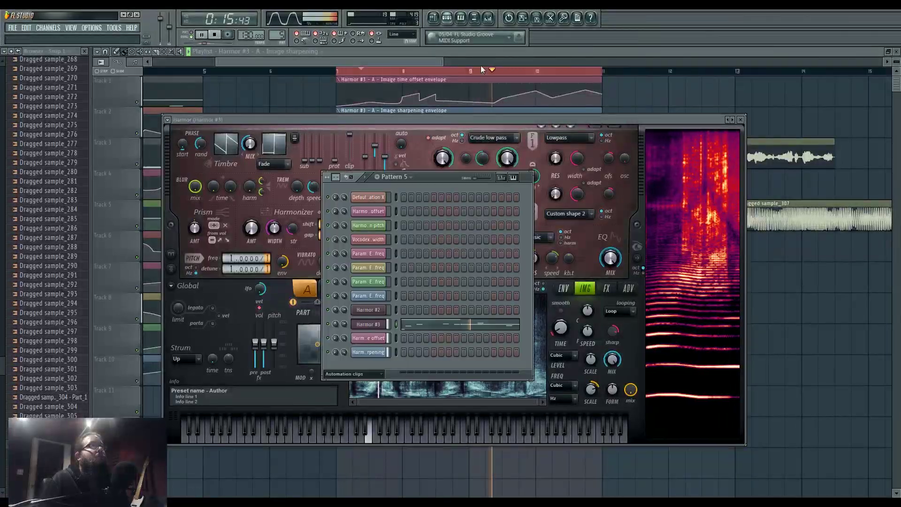
right_click(384, 324)
click(415, 427)
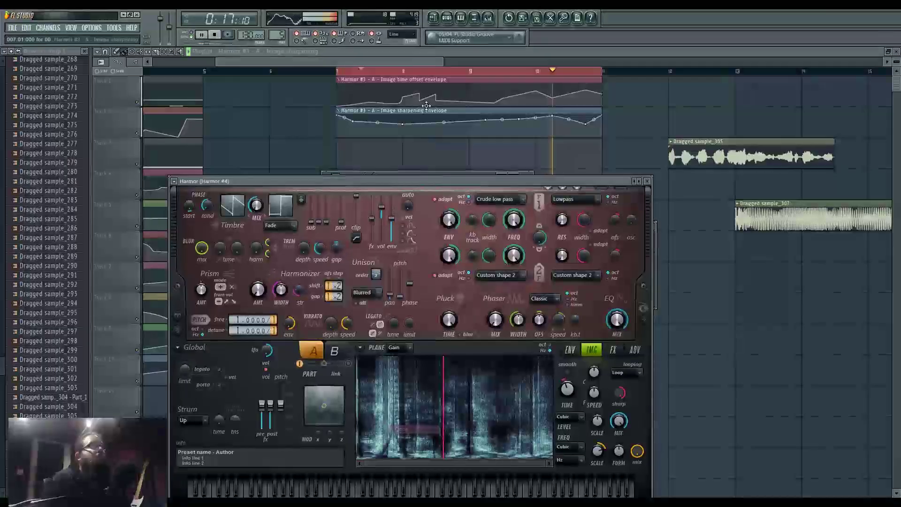
Step: Move Pattern 4's note from Harmor #3 to Harmor #4 and open Harmor #4
click(448, 19)
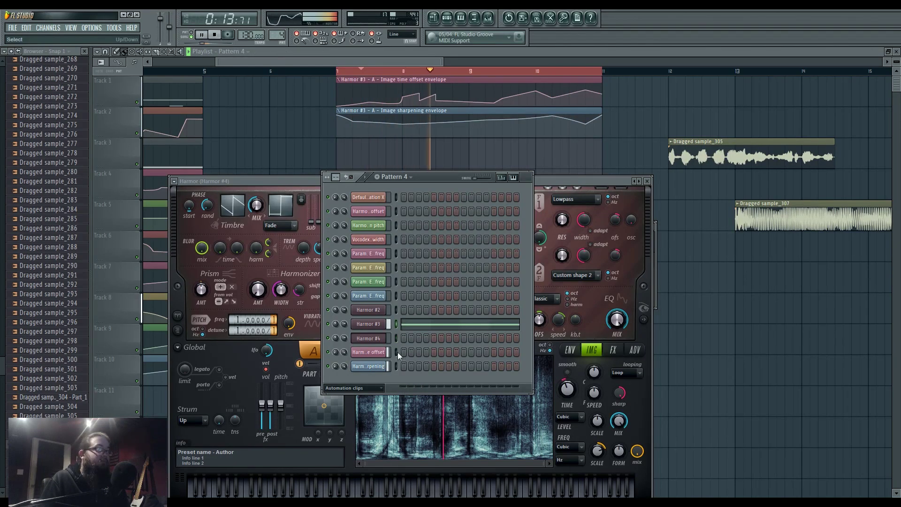
click(397, 339)
key(ctrl+v)
click(373, 342)
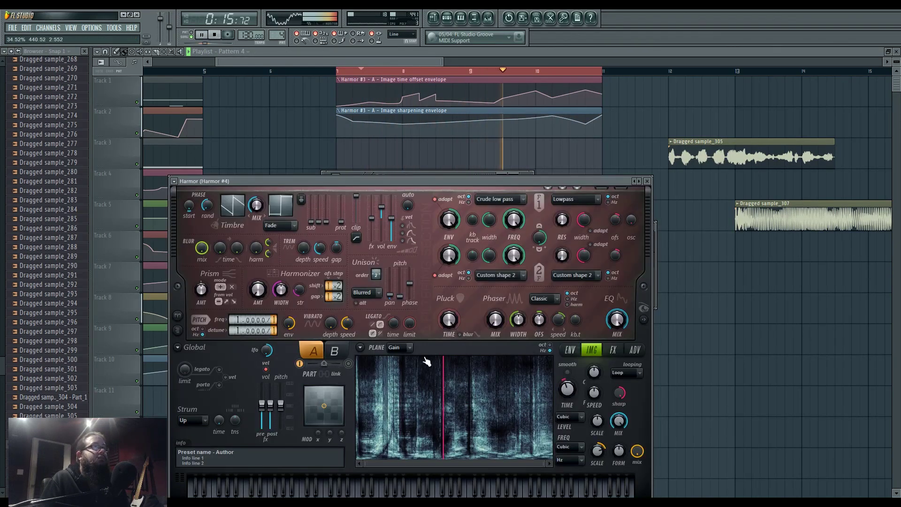
Step: Show Harmor #4's visual feedback and bend its image freq local mask upward into a steep early rise, returning to the image view
drag(439, 183, 461, 133)
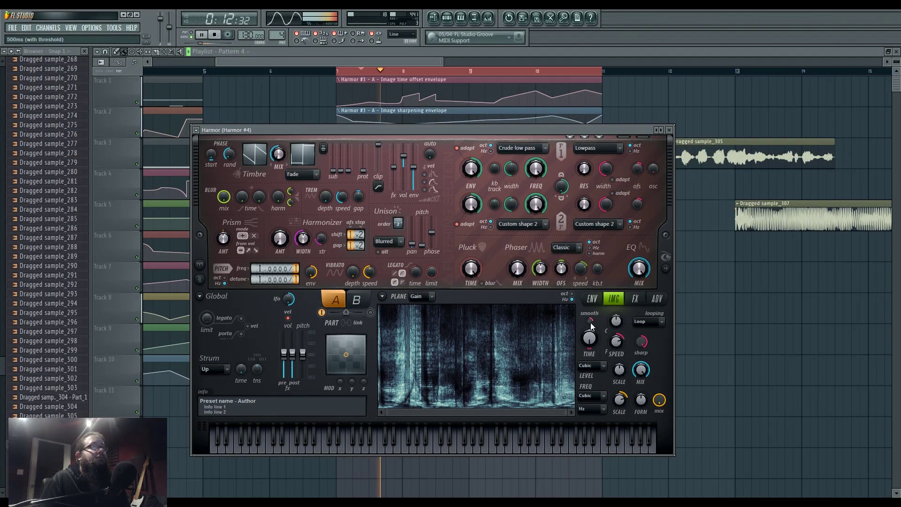
click(666, 269)
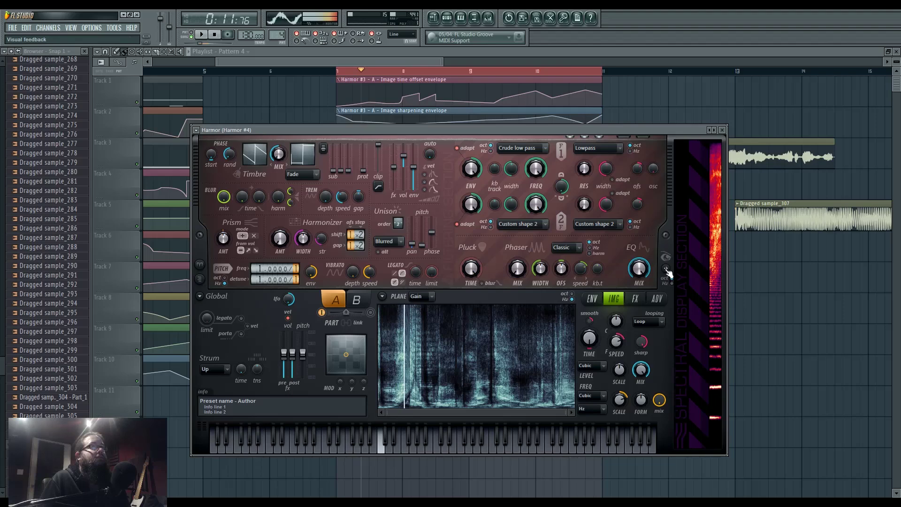
click(592, 299)
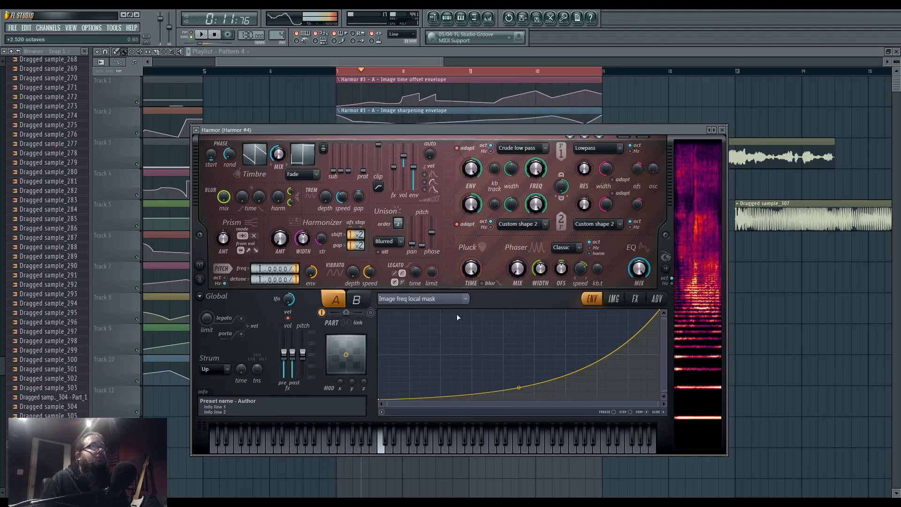
drag(519, 388, 519, 321)
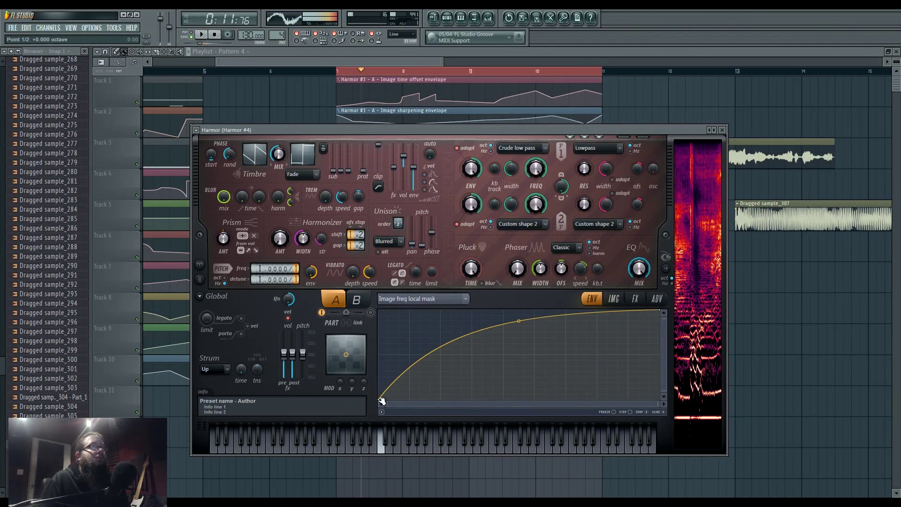
click(614, 300)
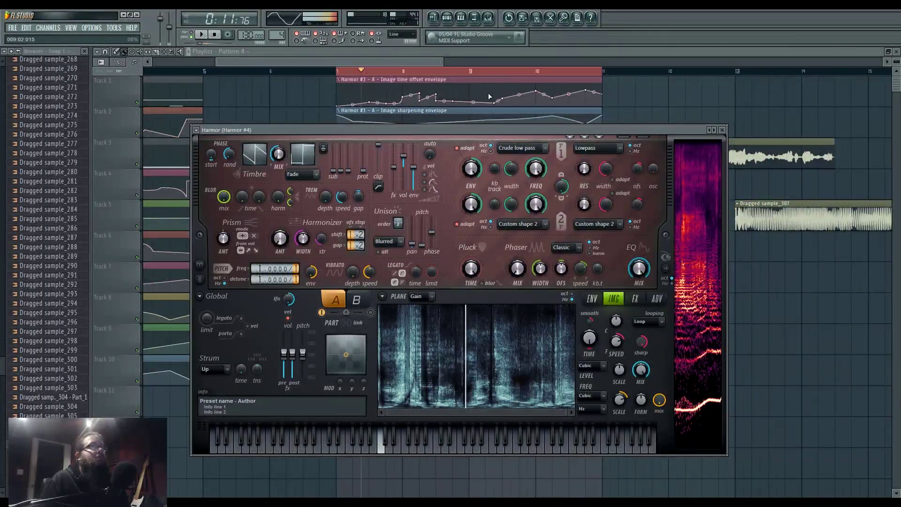
Step: Move the Pattern 4 clip on Track 9 so it starts at bar 11
drag(433, 61, 456, 69)
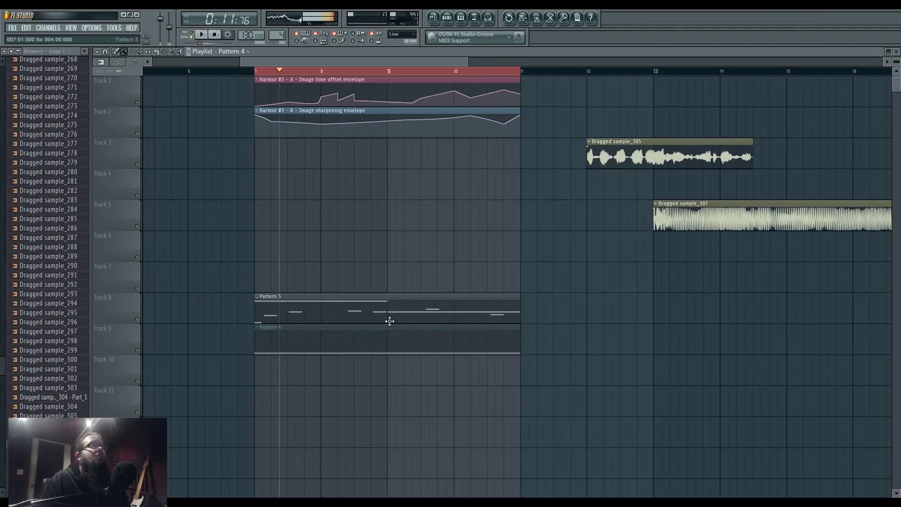
drag(390, 322, 503, 295)
scroll(444, 245, down, 3)
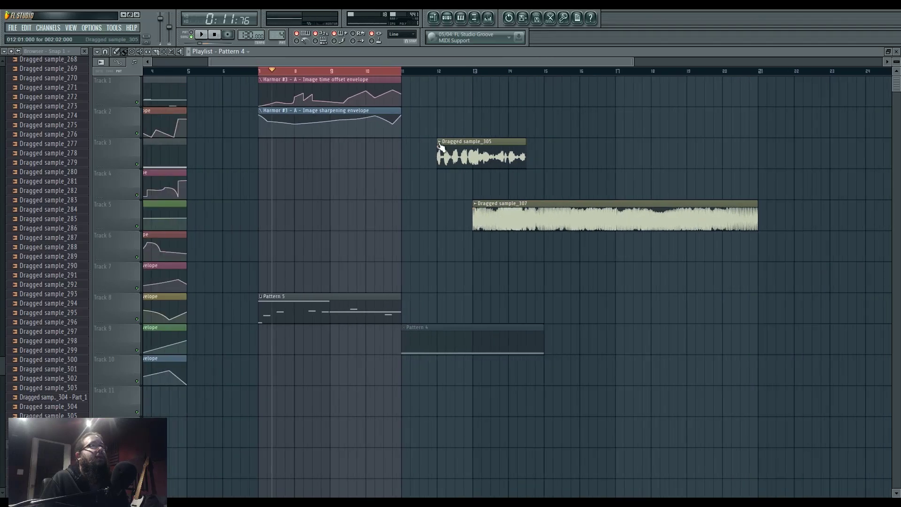
Step: Delete the Dragged sample_305 and Dragged sample_307 clips from the playlist
drag(439, 145, 564, 238)
click(456, 152)
click(461, 163)
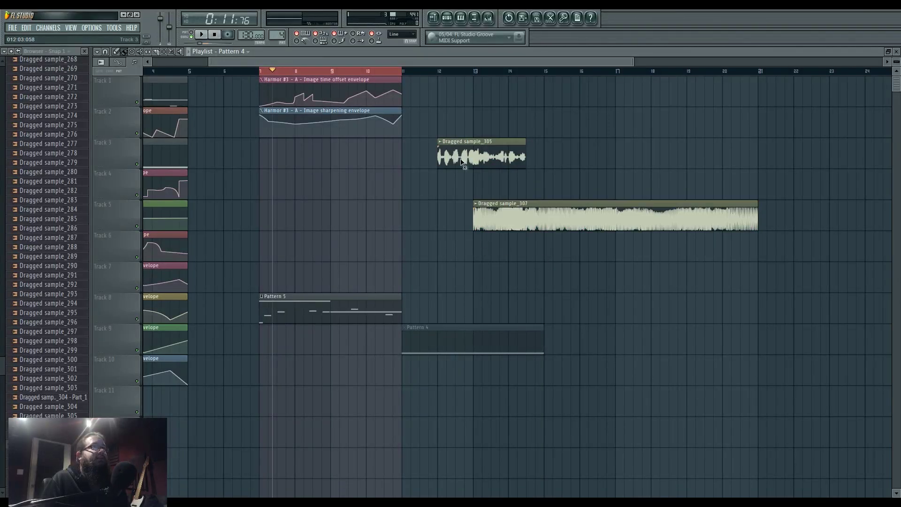
click(124, 53)
right_click(506, 157)
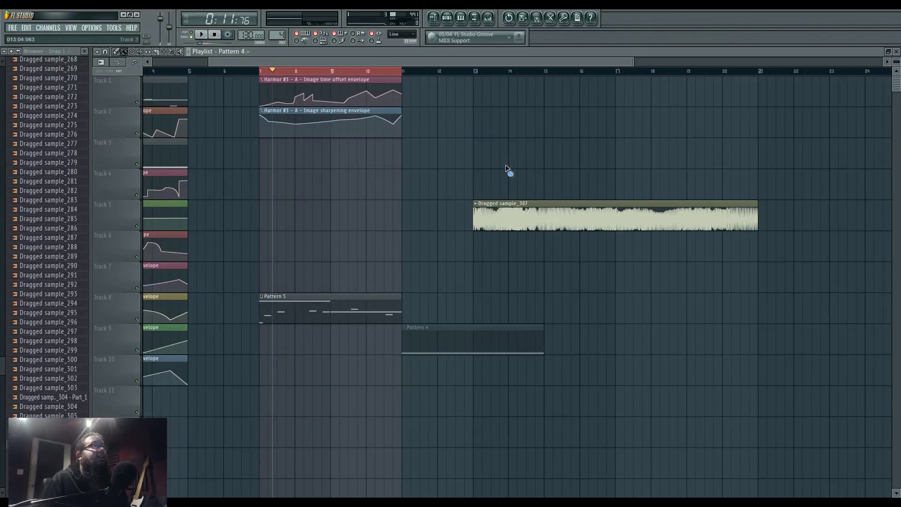
right_click(535, 216)
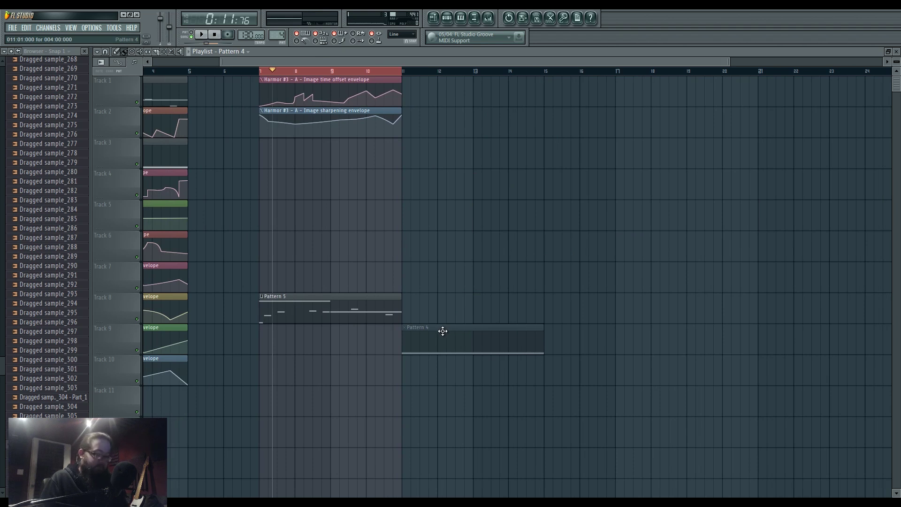
Step: Move the Pattern 4 clip up to Track 8 and the Pattern 5 clip up to Track 3
drag(461, 338, 465, 305)
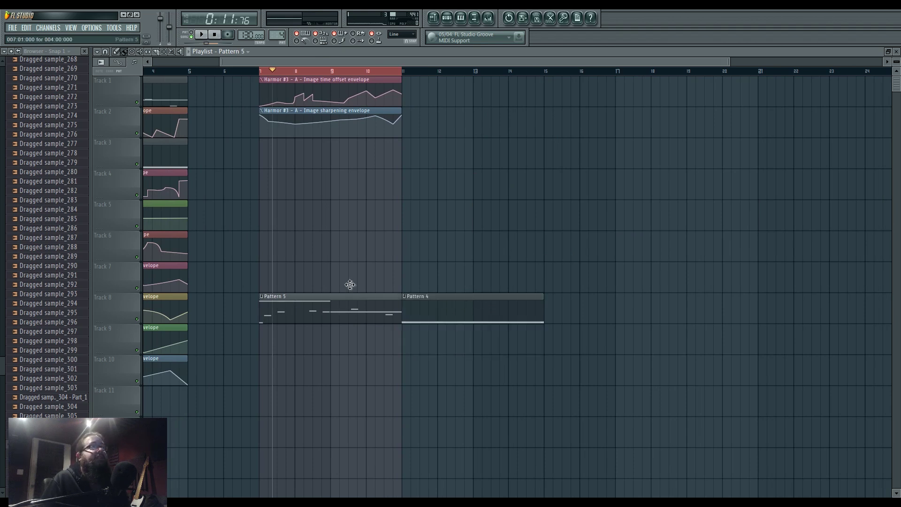
drag(347, 304, 339, 150)
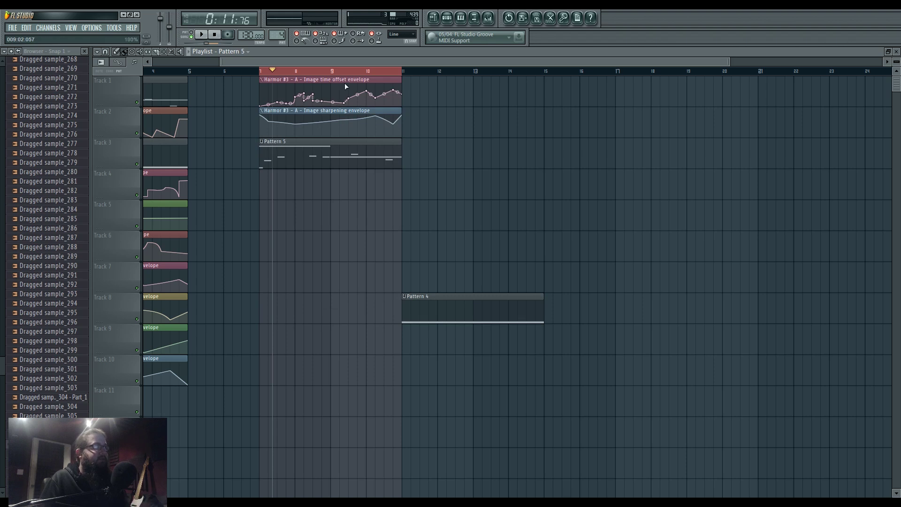
Step: Select the four-bar range of the Pattern 4 clip from bar 11 and play it
drag(350, 72, 543, 75)
click(405, 72)
scroll(550, 278, left, 3)
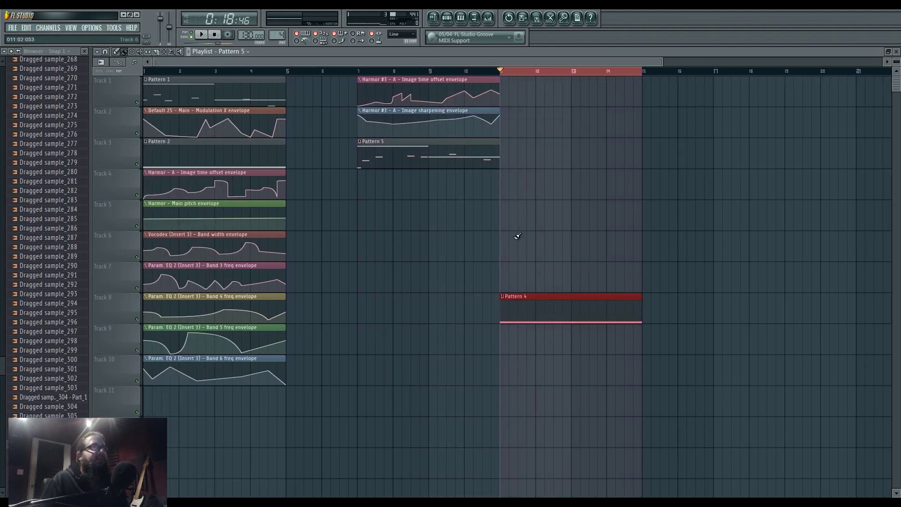
key(space)
scroll(467, 263, up, 3)
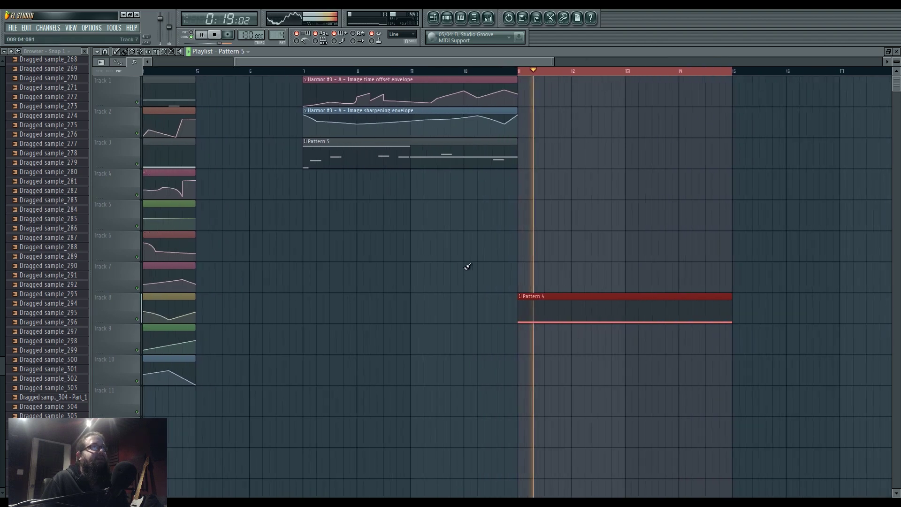
Step: Play from bar 7 and bend Harmor #3's image freq local mask into a later, steeper rise
right_click(507, 252)
click(327, 71)
click(449, 18)
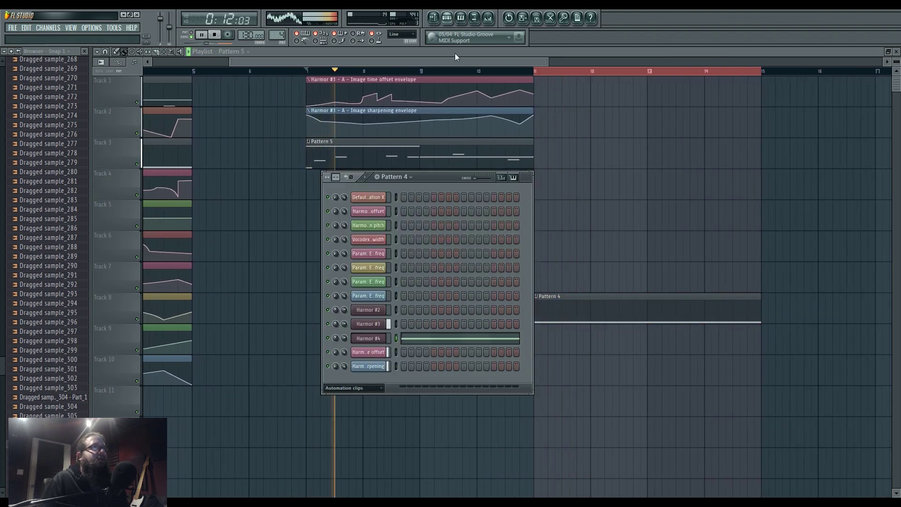
click(379, 324)
click(563, 288)
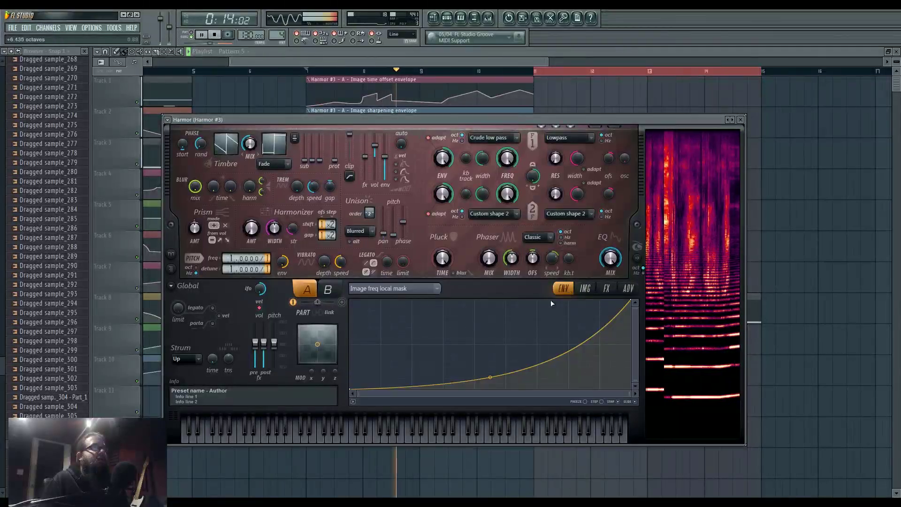
mouse_move(491, 377)
mouse_down()
mouse_move(491, 334)
mouse_move(490, 385)
mouse_up()
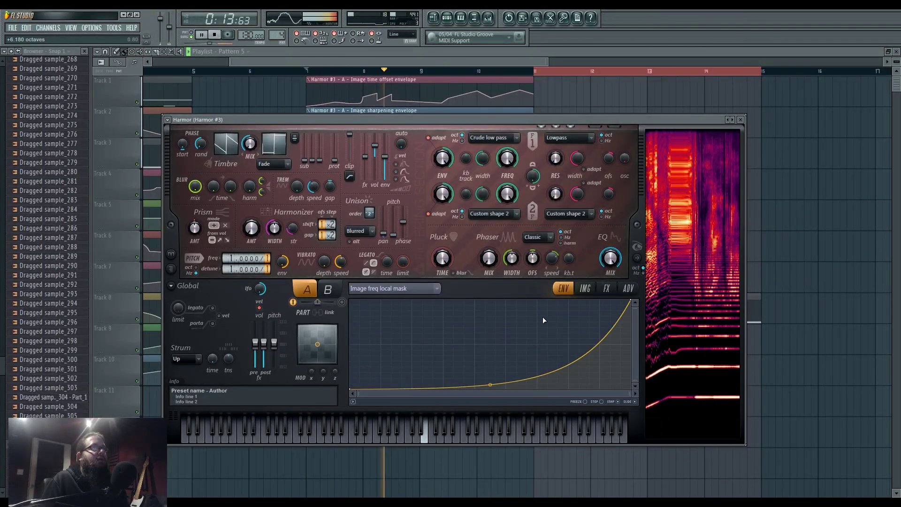
Step: Add a middle point to Harmor #3's image freq local mask and shape the curve into two steps with a mid-range plateau
right_click(571, 311)
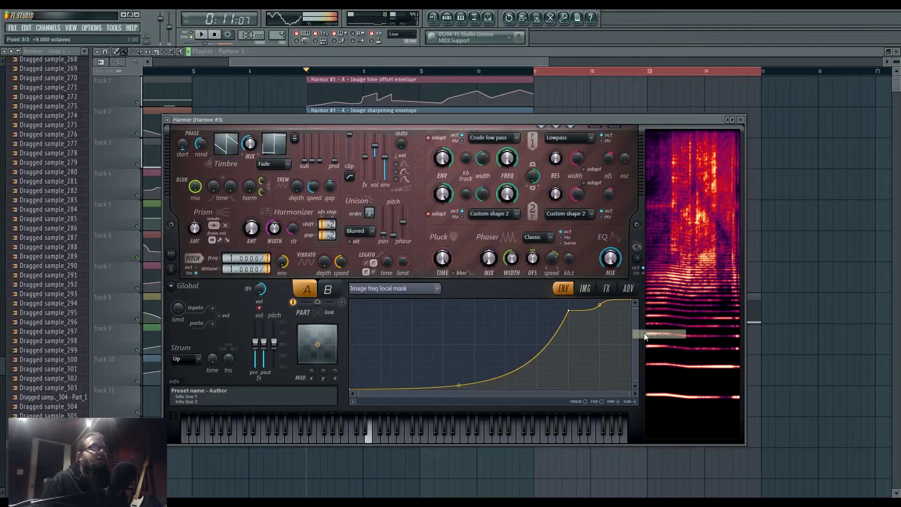
drag(598, 307, 597, 307)
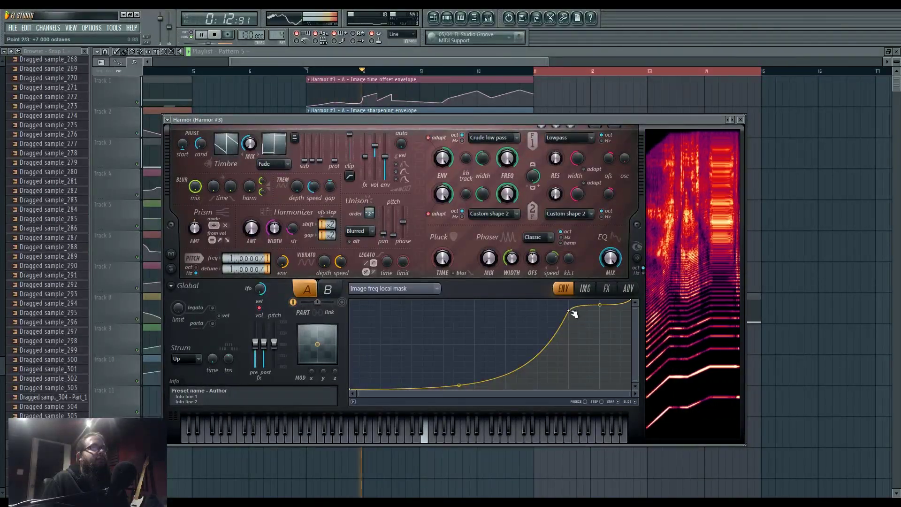
drag(568, 310, 510, 345)
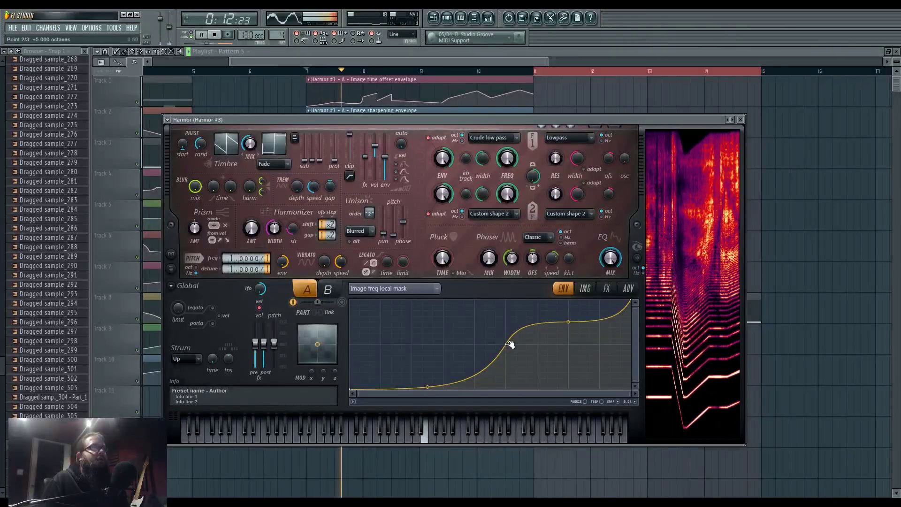
drag(568, 322, 569, 345)
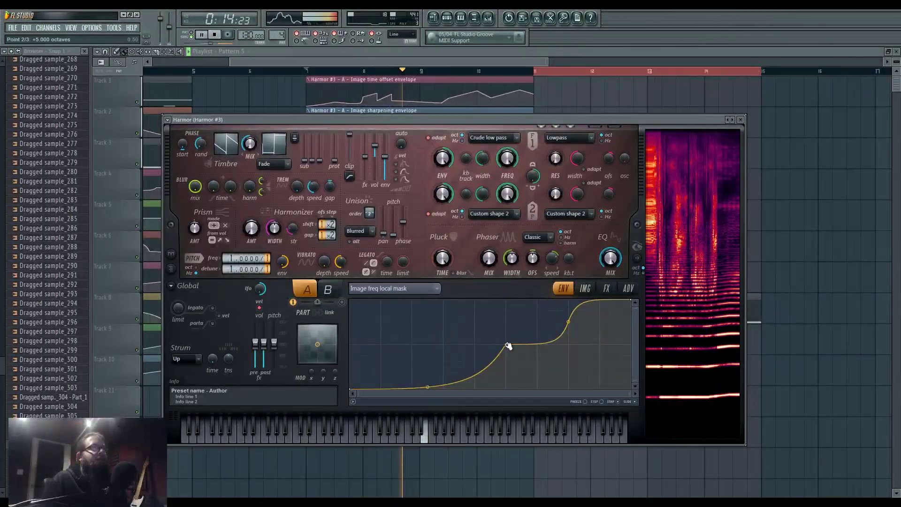
drag(506, 345, 505, 396)
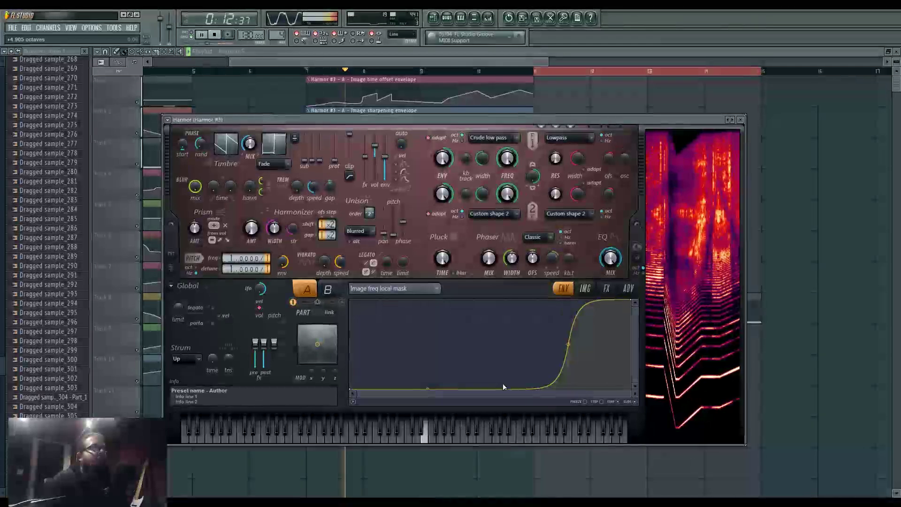
drag(505, 389, 516, 339)
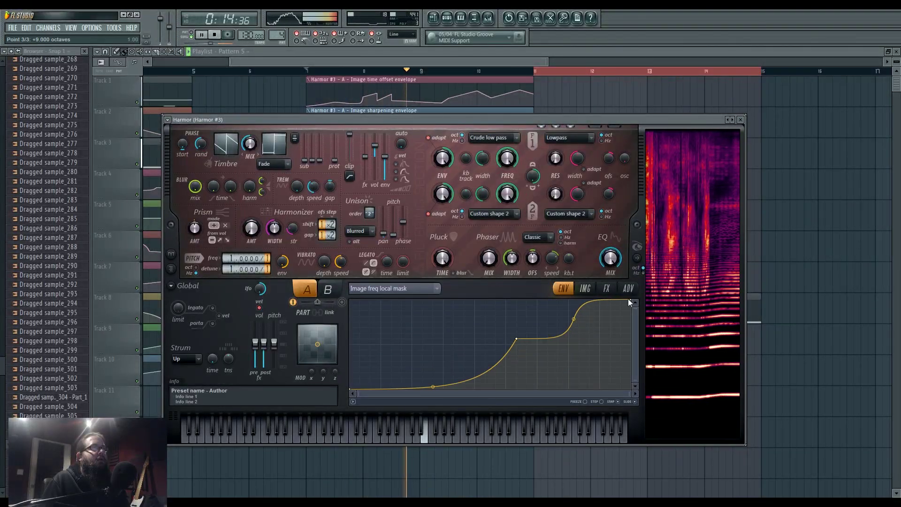
Step: Drop the last point of Harmor #3's image freq local mask to the minimum and raise the middle point slightly to form a hump
drag(631, 299, 630, 422)
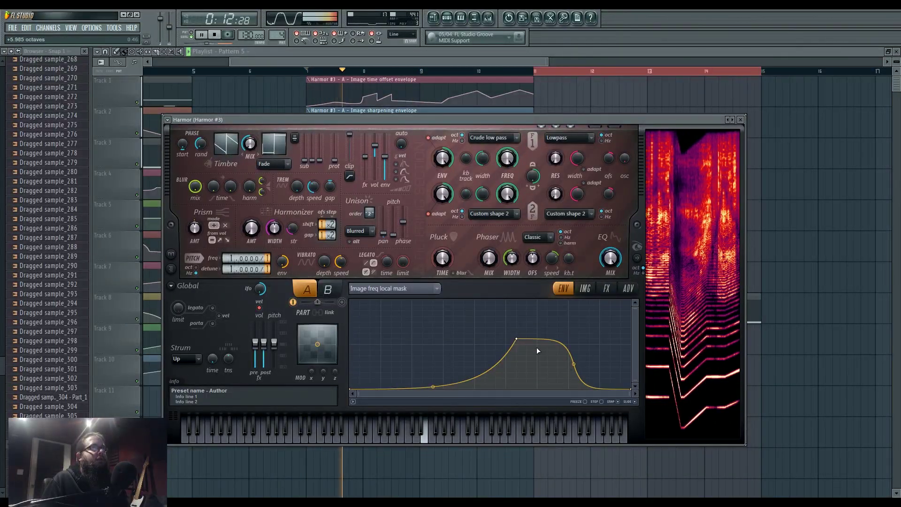
drag(517, 339, 519, 328)
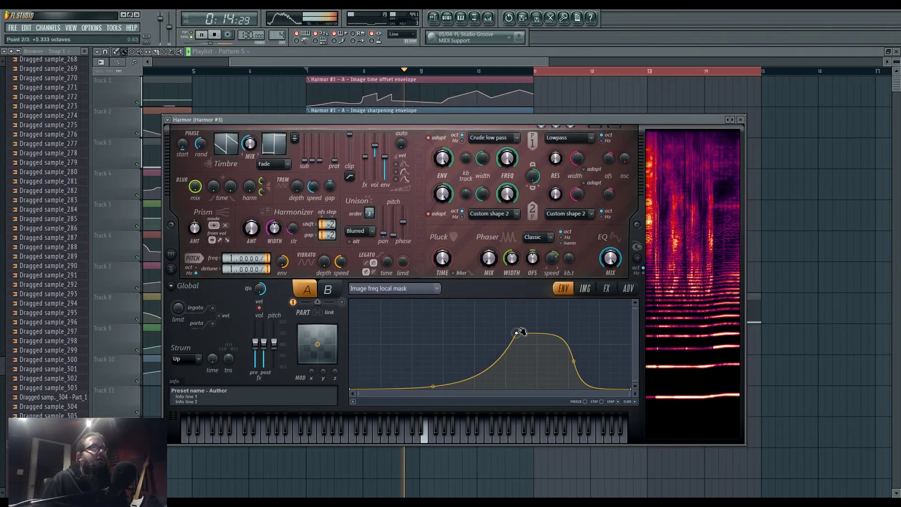
Step: Show Harmor #3's image settings and delete its image time offset envelope clip from Track 1 with playback stopped
click(586, 289)
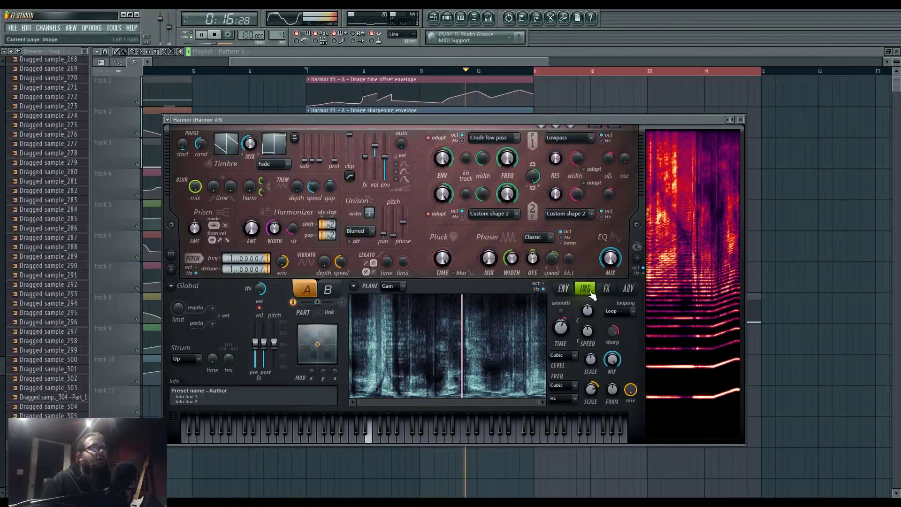
key(space)
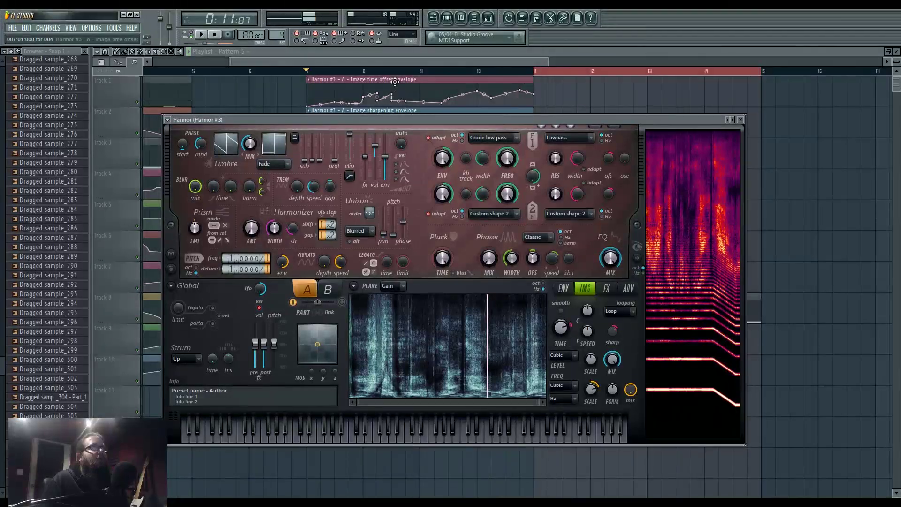
right_click(393, 81)
click(449, 22)
click(376, 327)
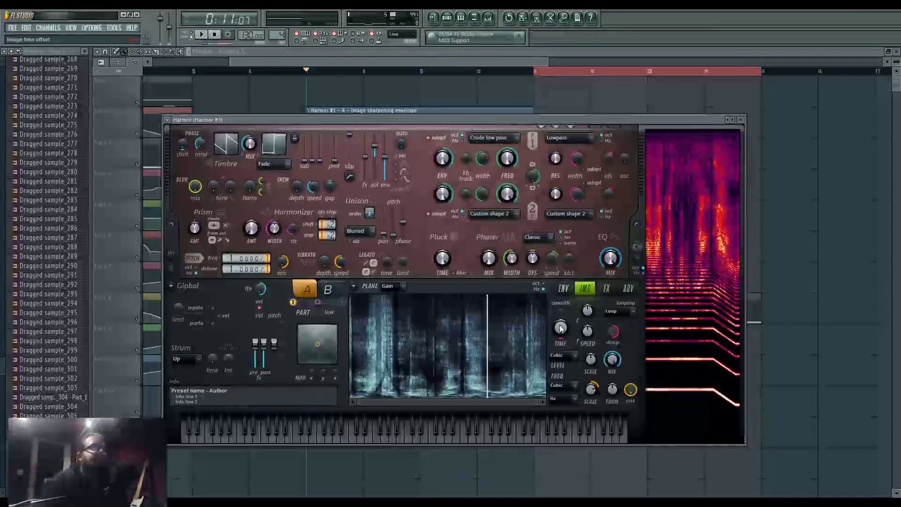
Step: Audition notes on Harmor #3 while adjusting its image time offset and image formant setting by hand
key(space)
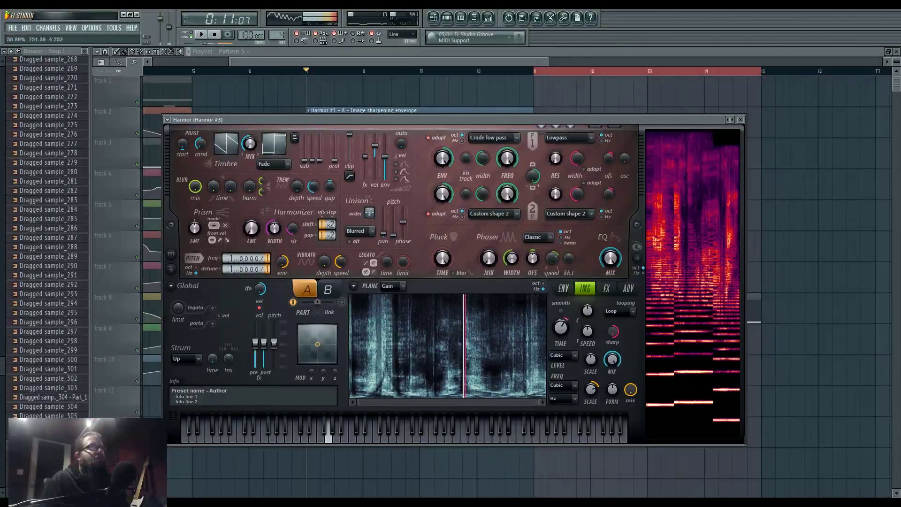
drag(560, 328, 561, 346)
key(n)
key(m)
key(b)
key(m)
key(v)
drag(612, 390, 612, 387)
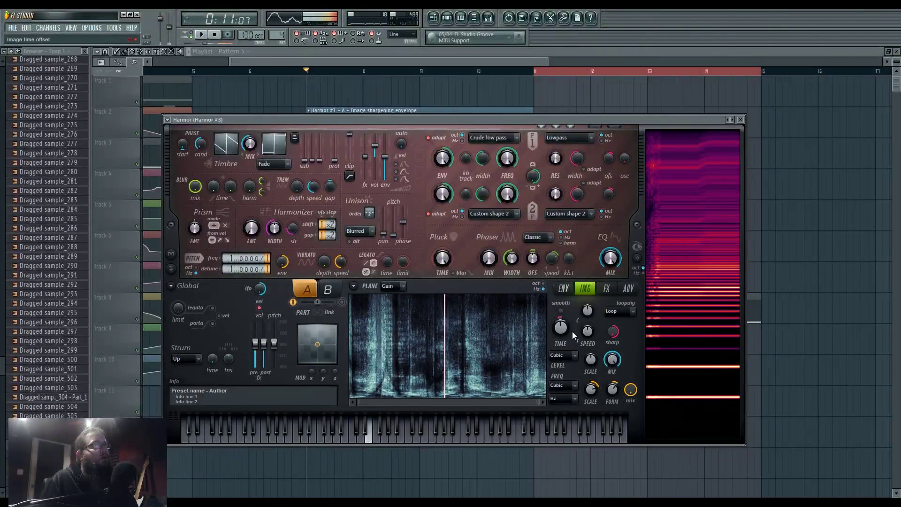
mouse_move(560, 329)
mouse_down()
mouse_move(560, 344)
mouse_move(568, 326)
mouse_up()
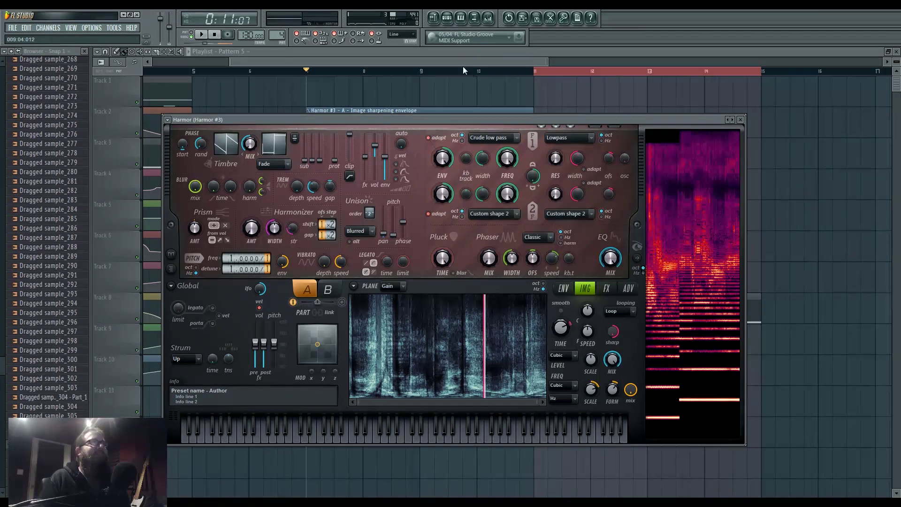
Step: Bring the playlist to the front with all clips in view and briefly check the channels of Pattern 4 in the step sequencer
click(464, 53)
mouse_move(527, 402)
mouse_down()
mouse_move(706, 404)
mouse_move(524, 404)
mouse_up()
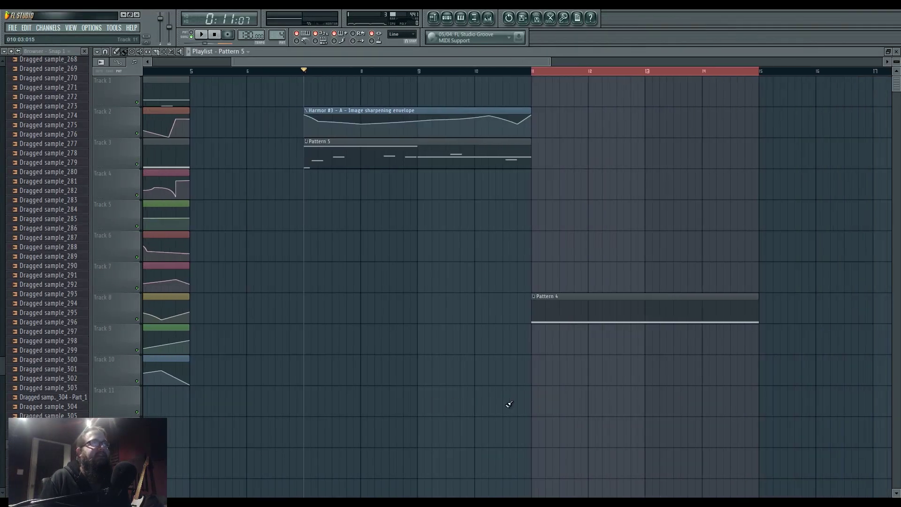
scroll(509, 404, down, 2)
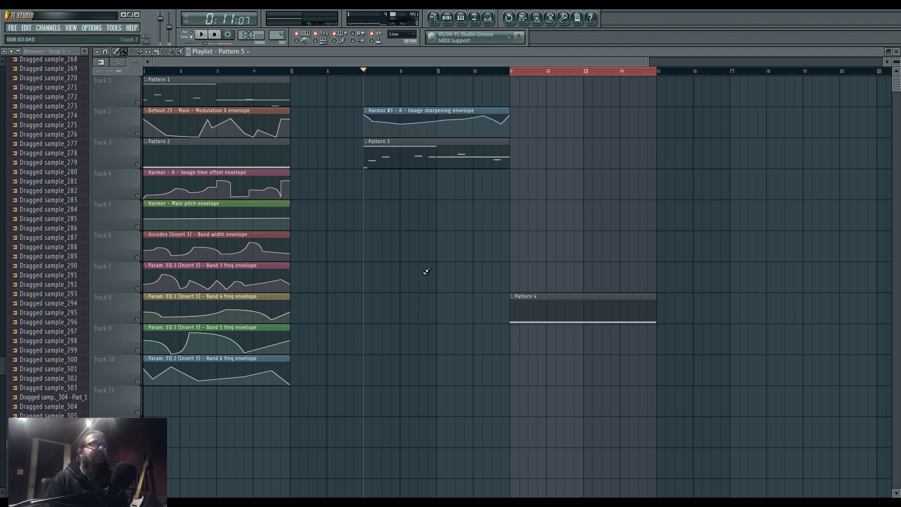
click(448, 19)
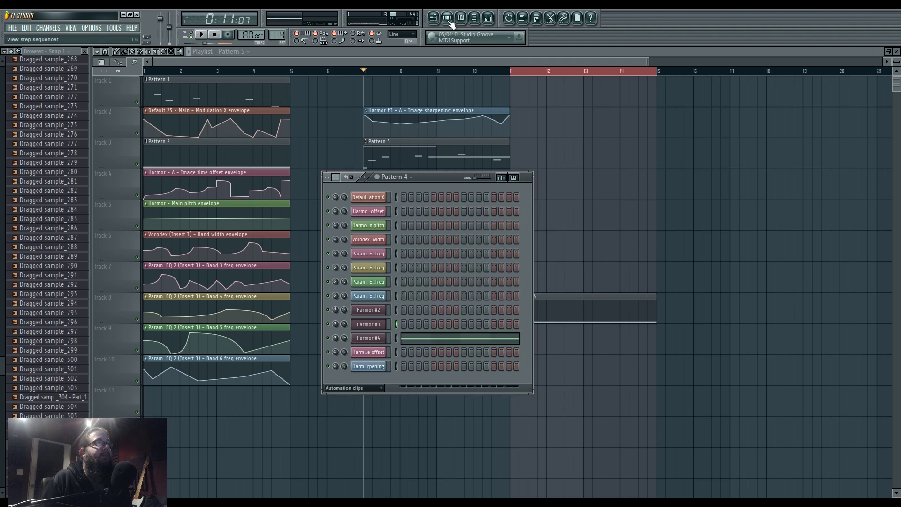
click(448, 20)
click(449, 20)
click(449, 20)
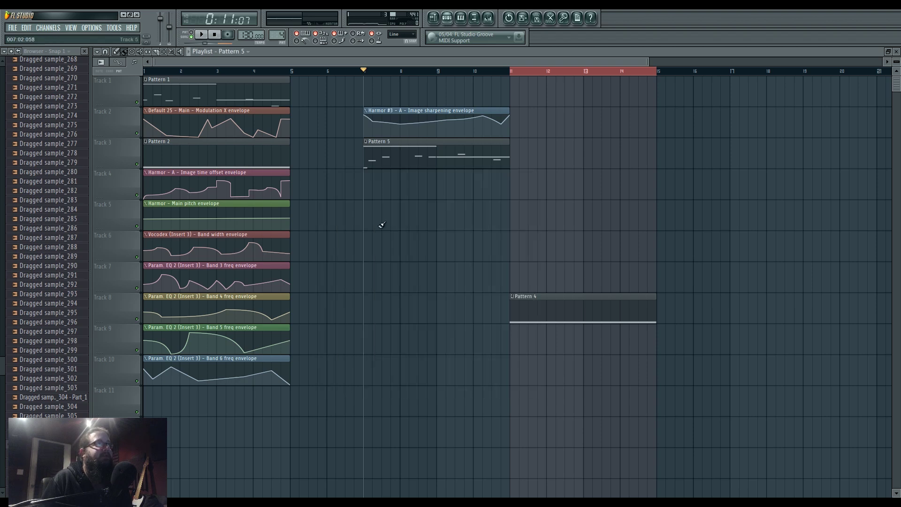